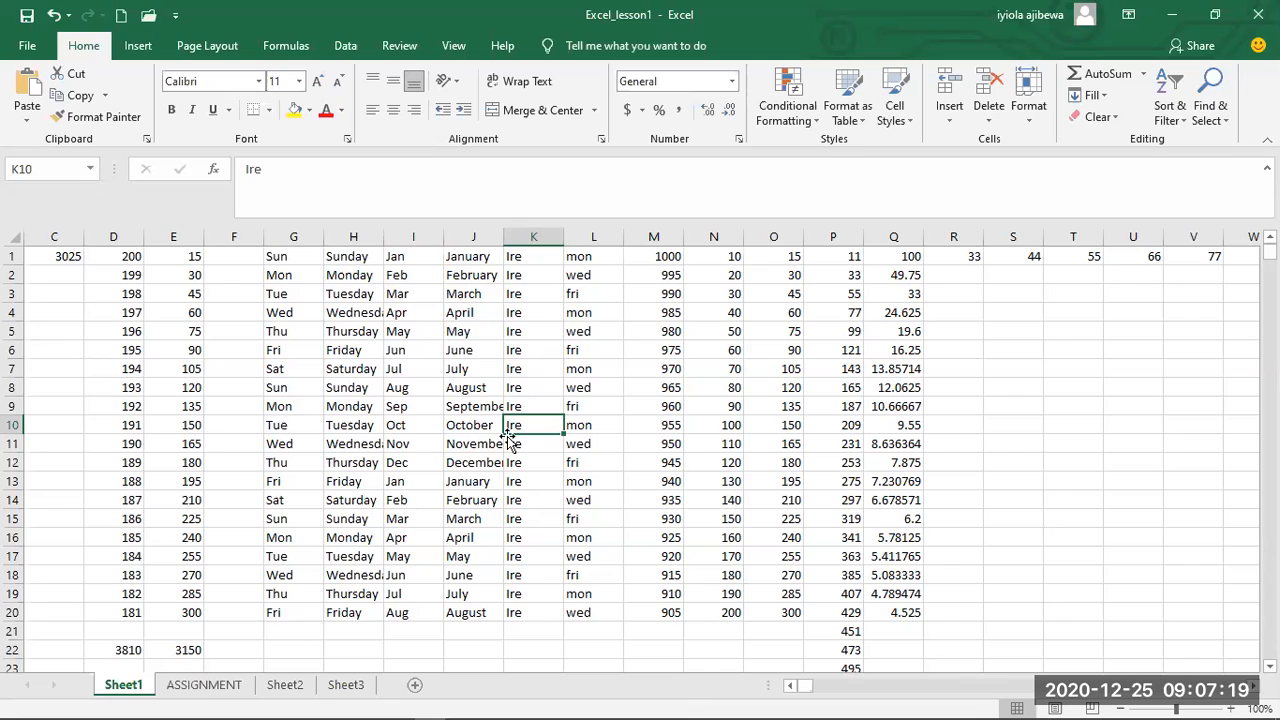
Enter the formula =SUMIF(E1:E10,">100") in cell C3 to sum the values above 100.
left_click(38, 297)
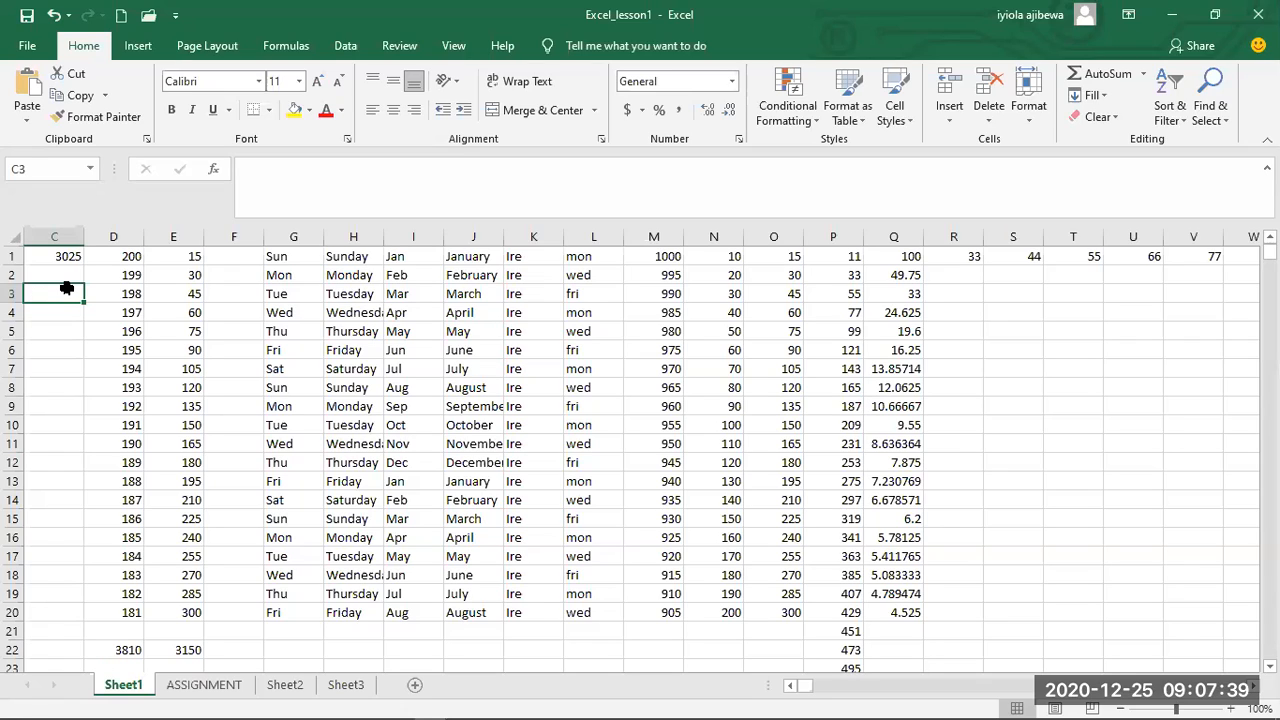
double_click(64, 293)
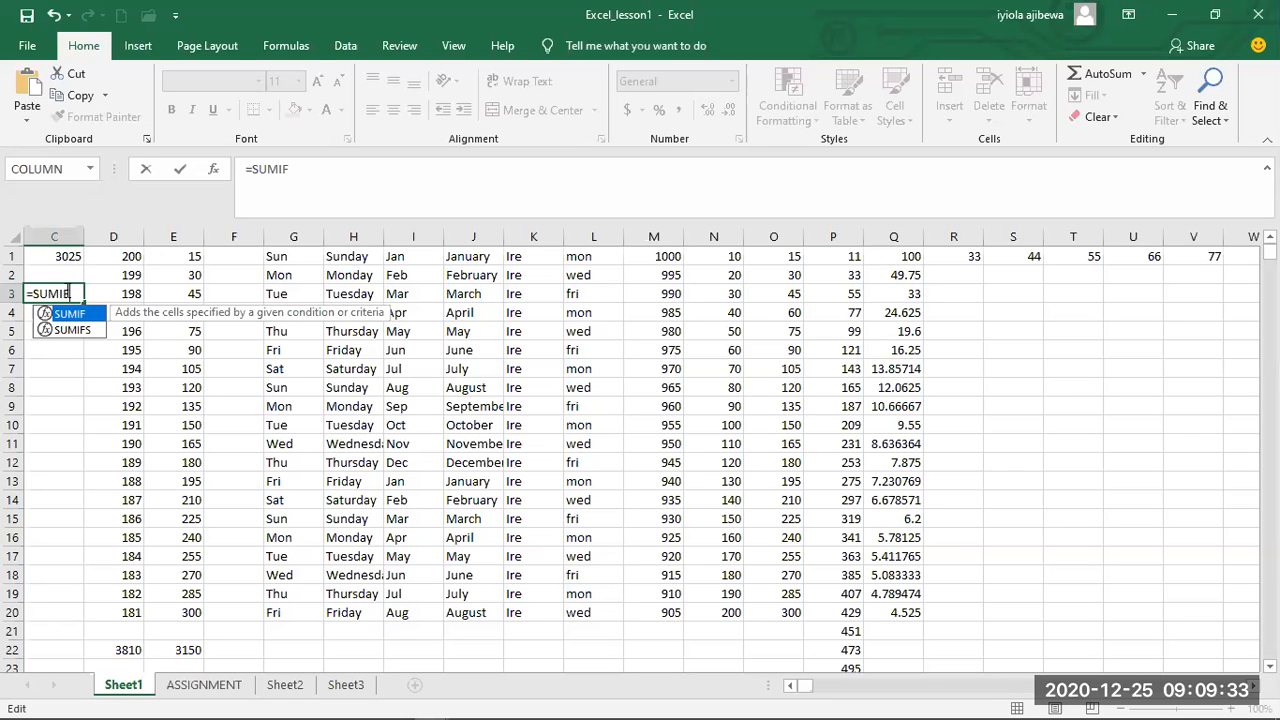
type("(")
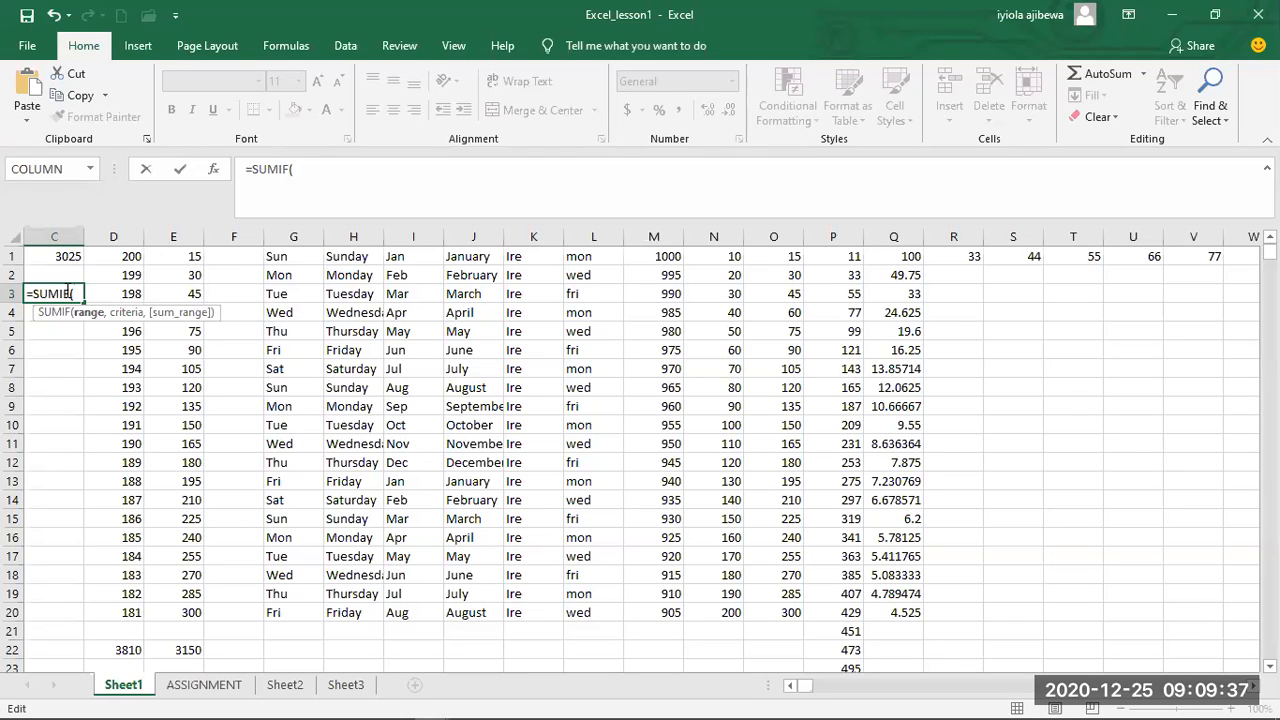
type("E1")
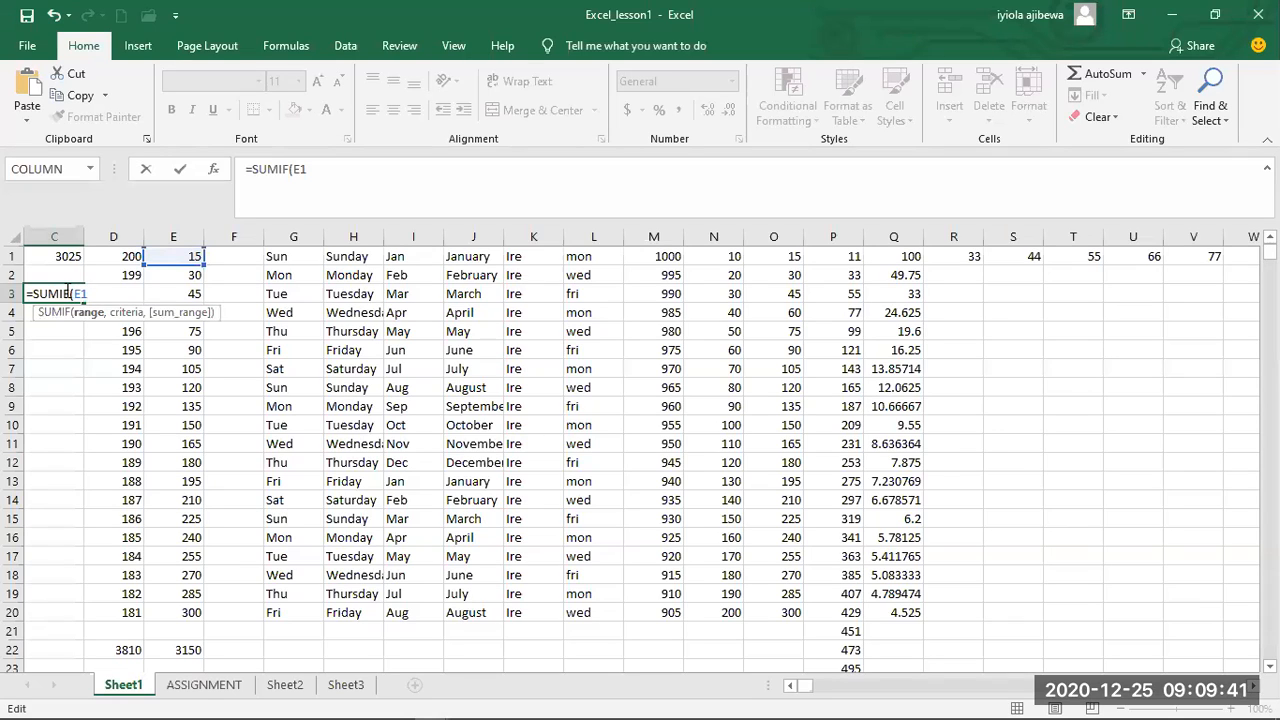
type(":E10")
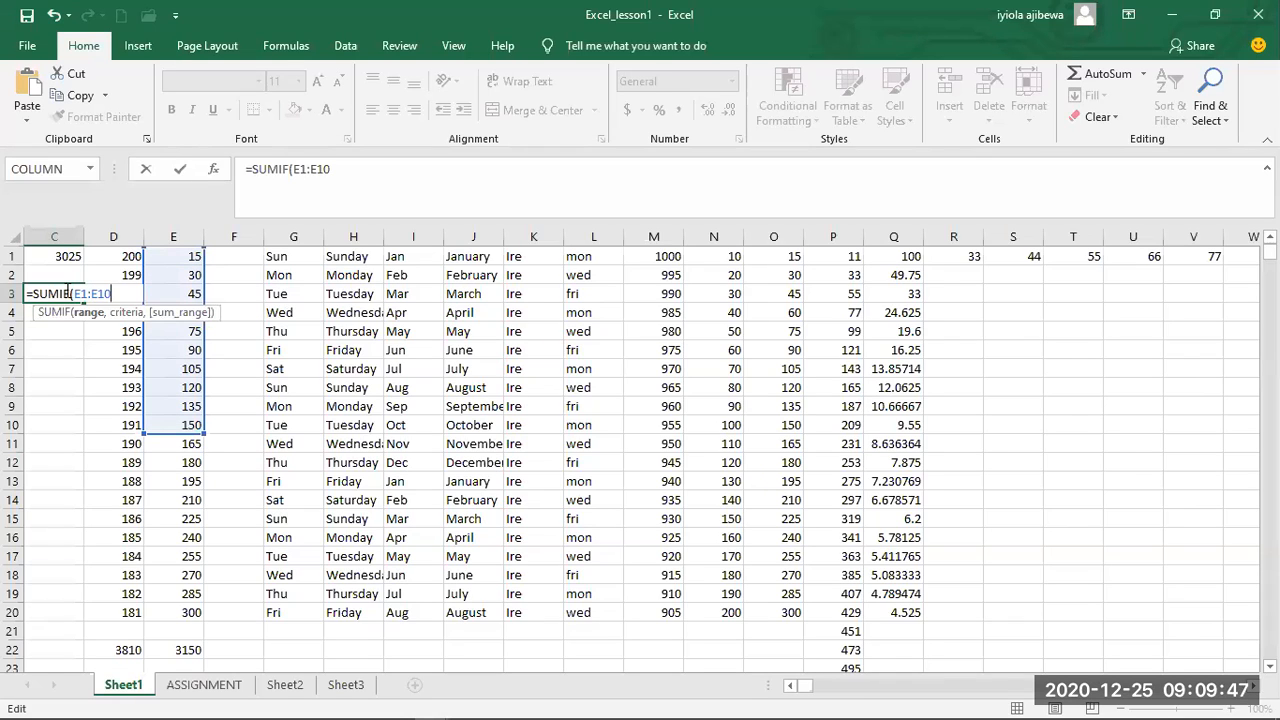
type(",")
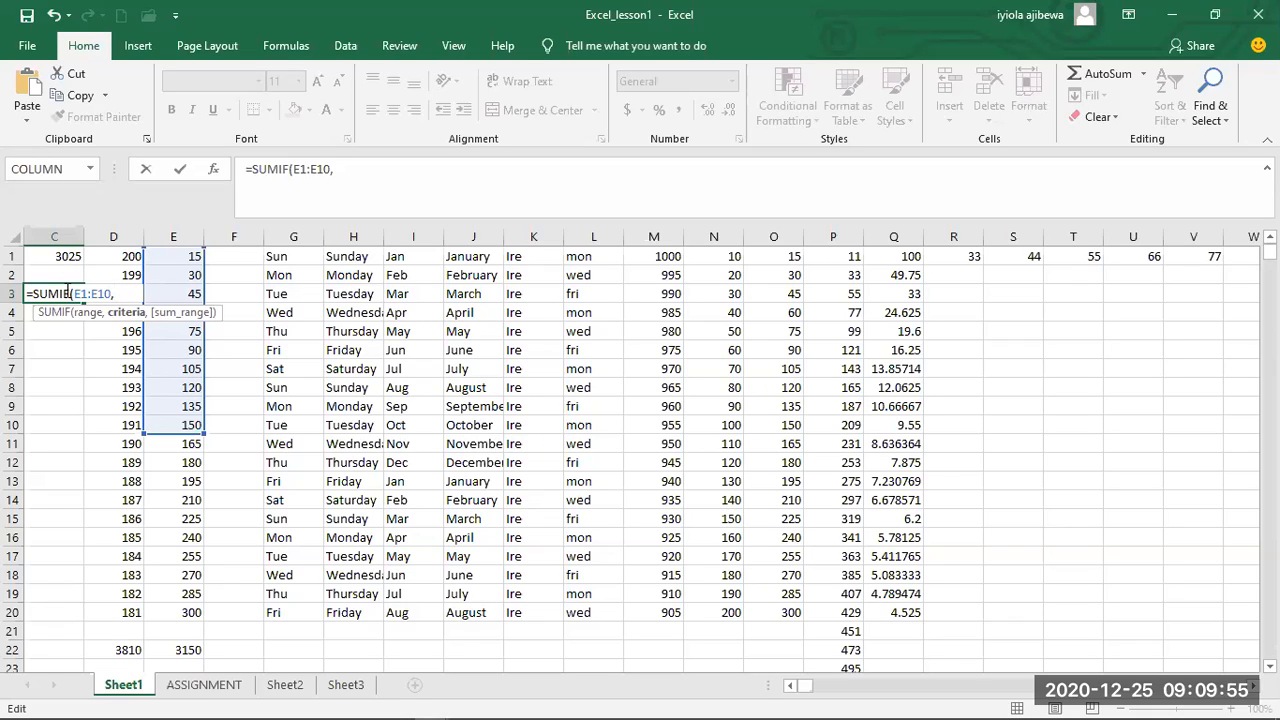
type("\">100")
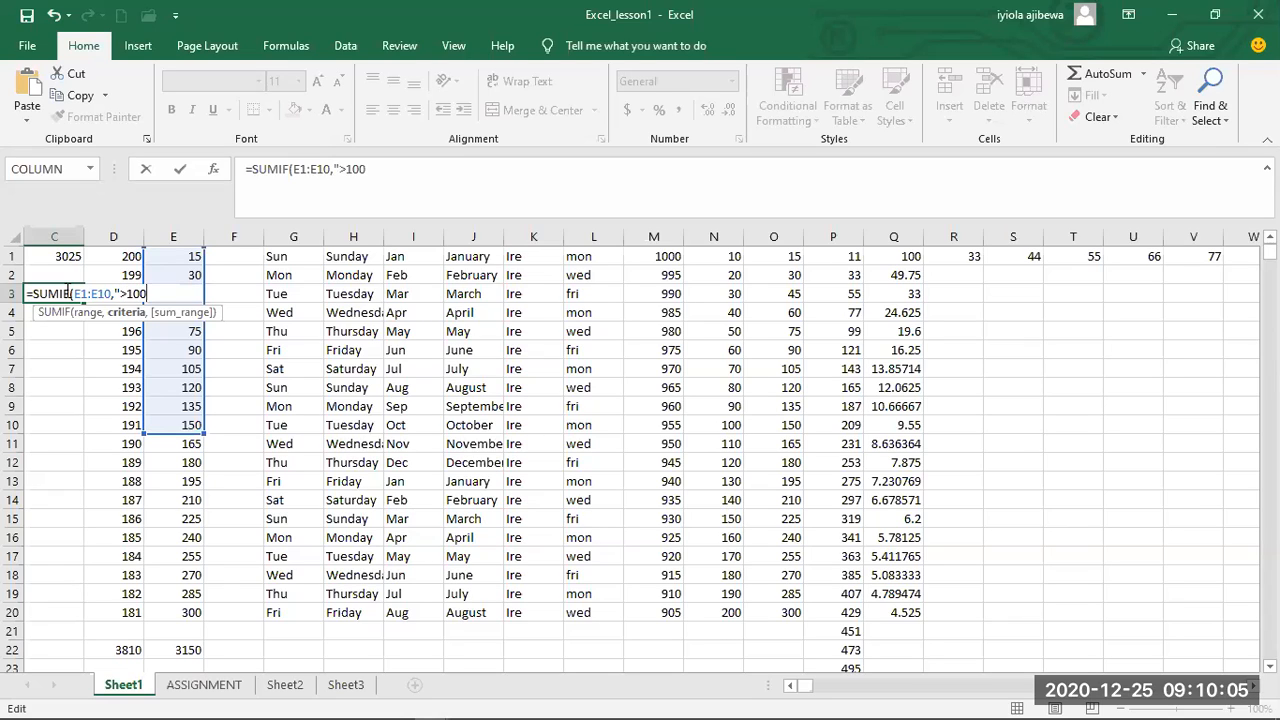
type("\")")
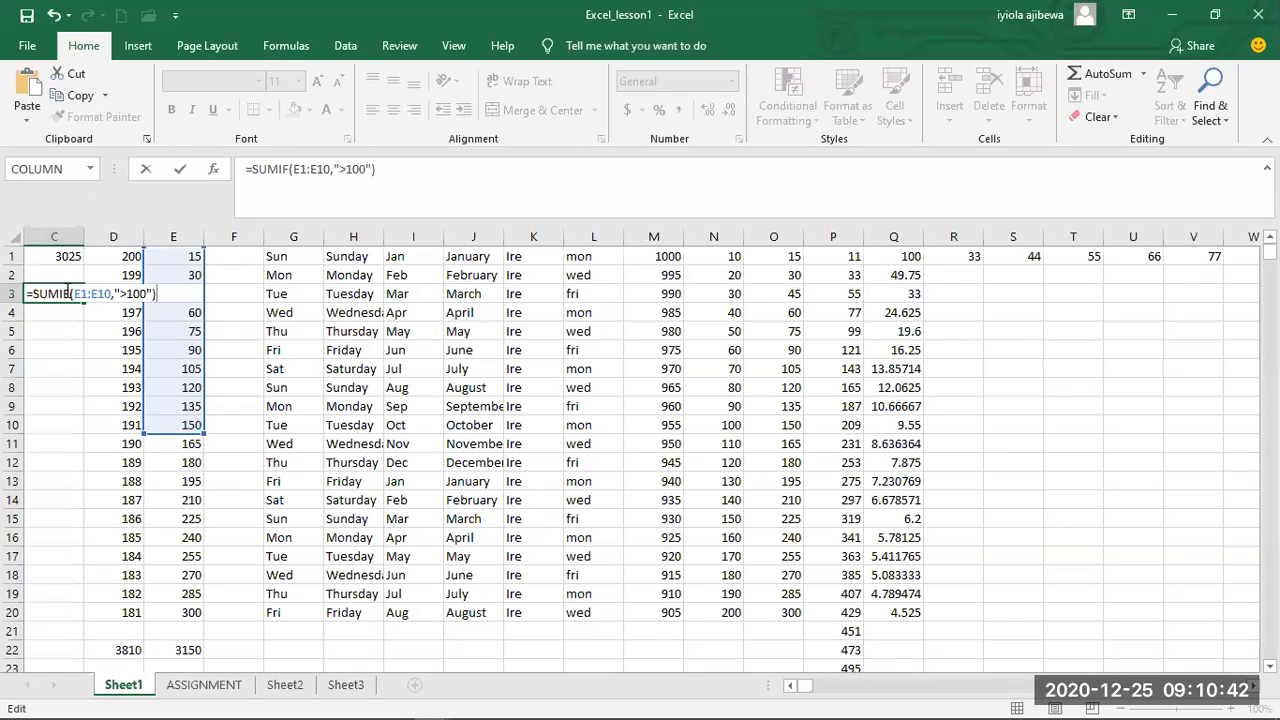
key("Return")
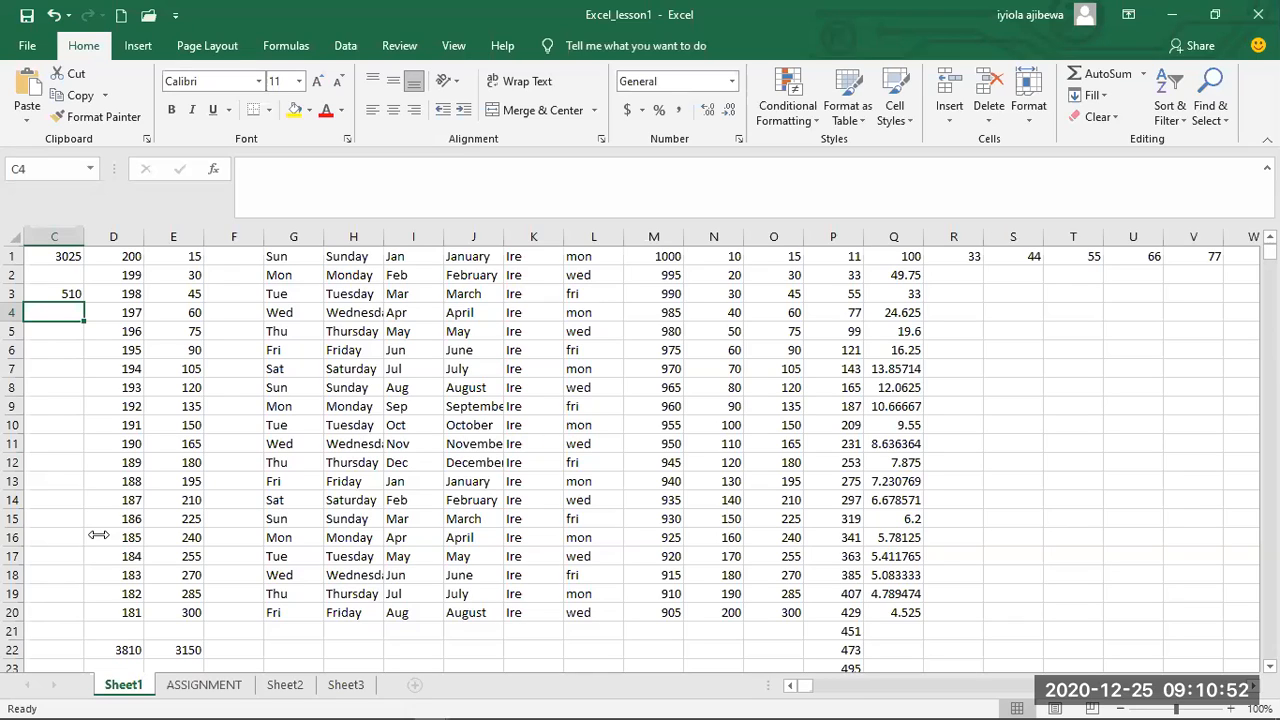
Replace the formula in cell E9 with the value 90.
left_click(172, 370)
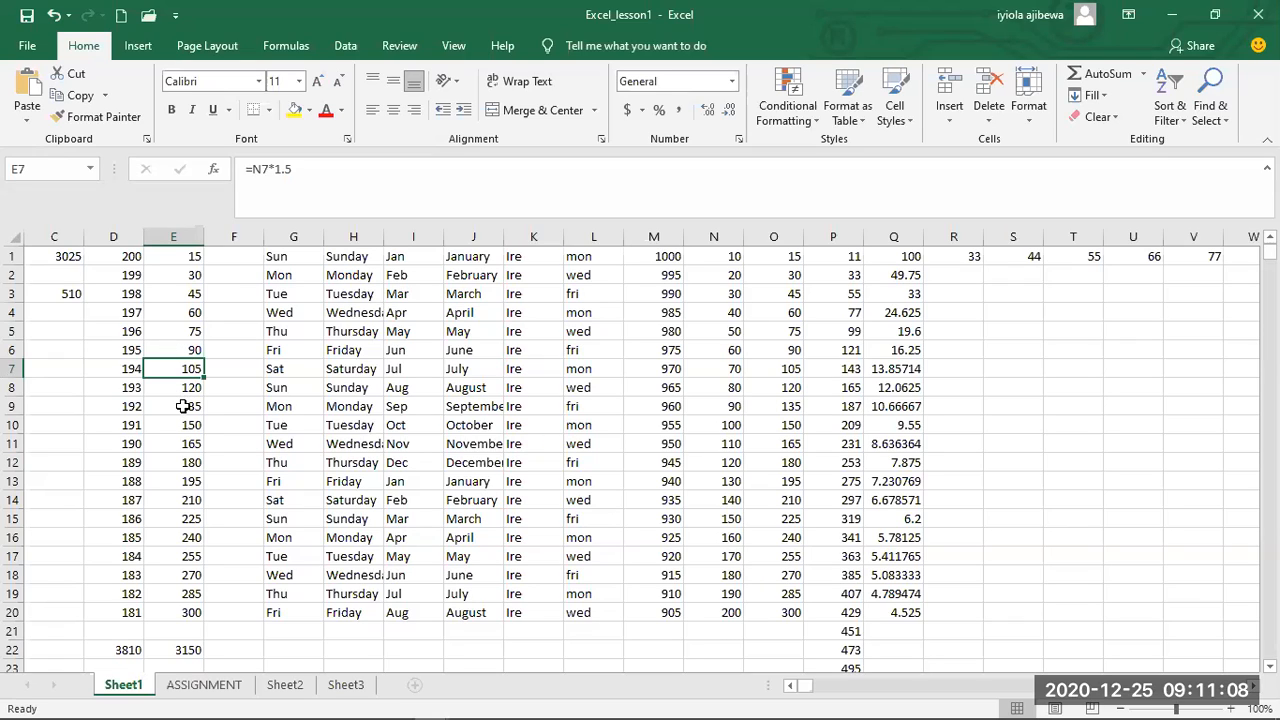
left_click(184, 406)
double_click(190, 407)
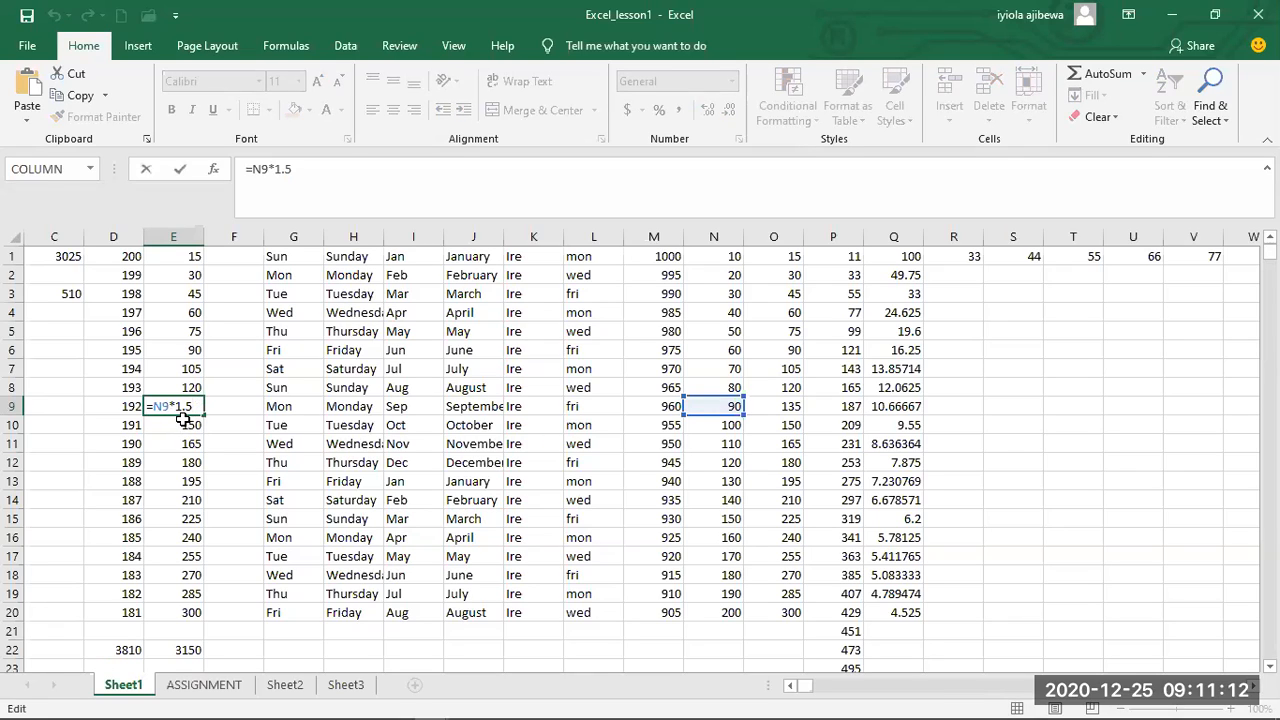
key("BackSpace")
key("BackSpace")
key("BackSpace")
key("BackSpace")
key("BackSpace")
key("BackSpace")
key("BackSpace")
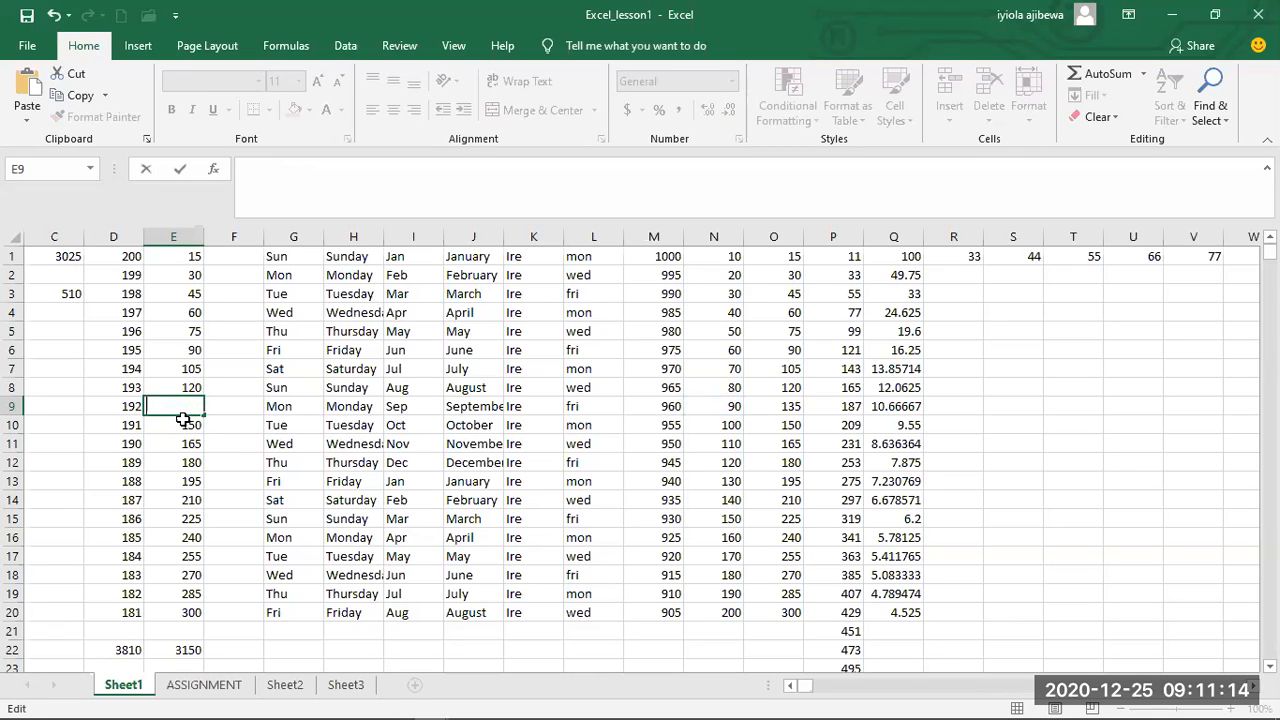
type("90")
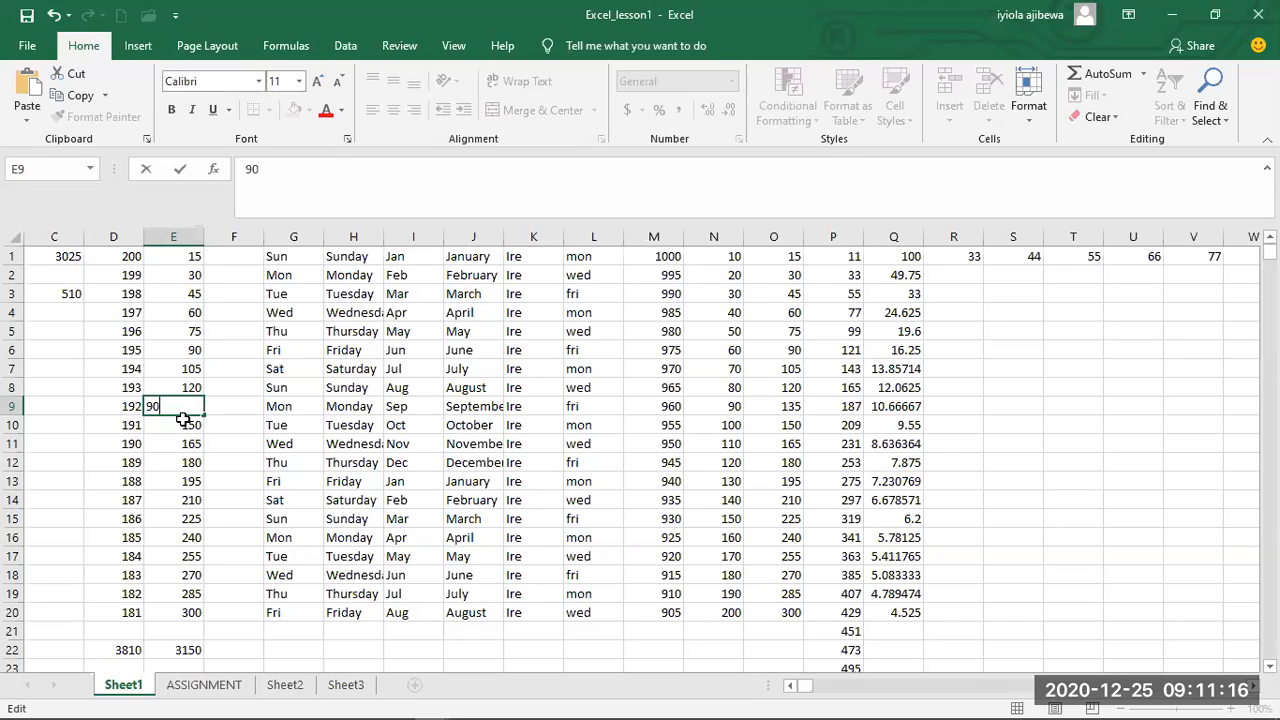
key("Return")
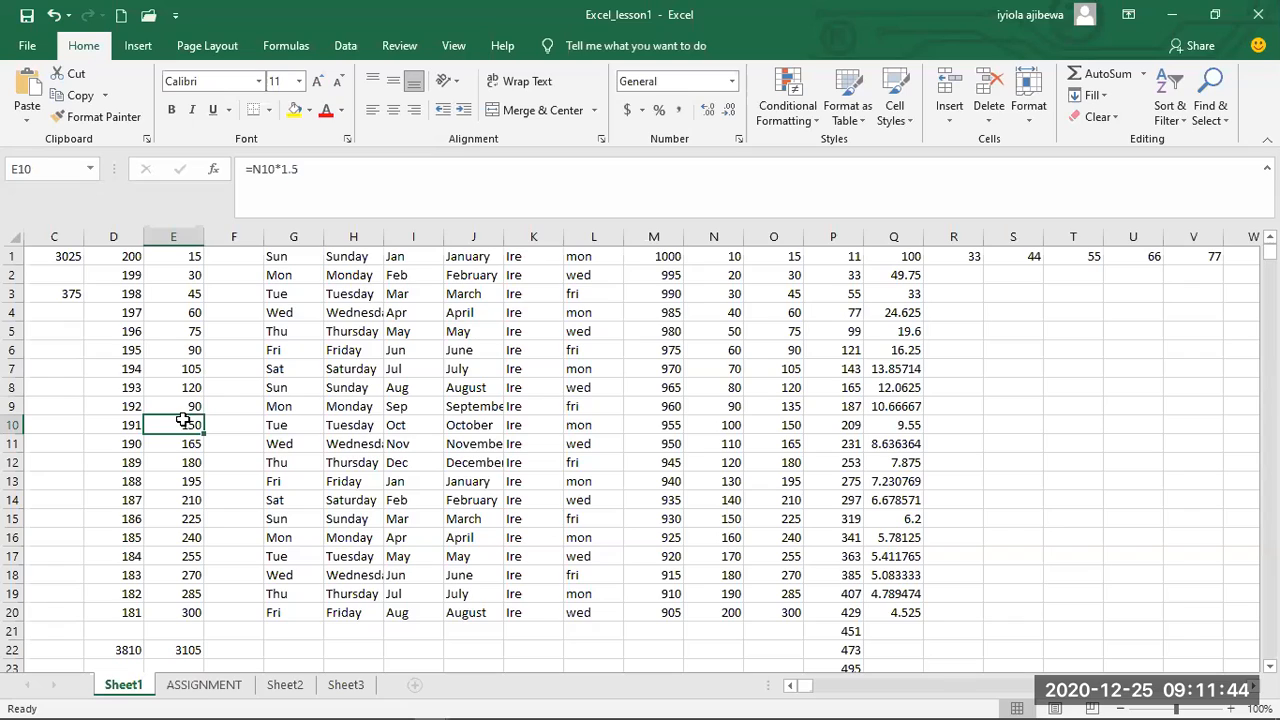
Enter the formula =AVERAGEIF(E1:E10,">35") in cell C4 to average the values above 35.
left_click(44, 318)
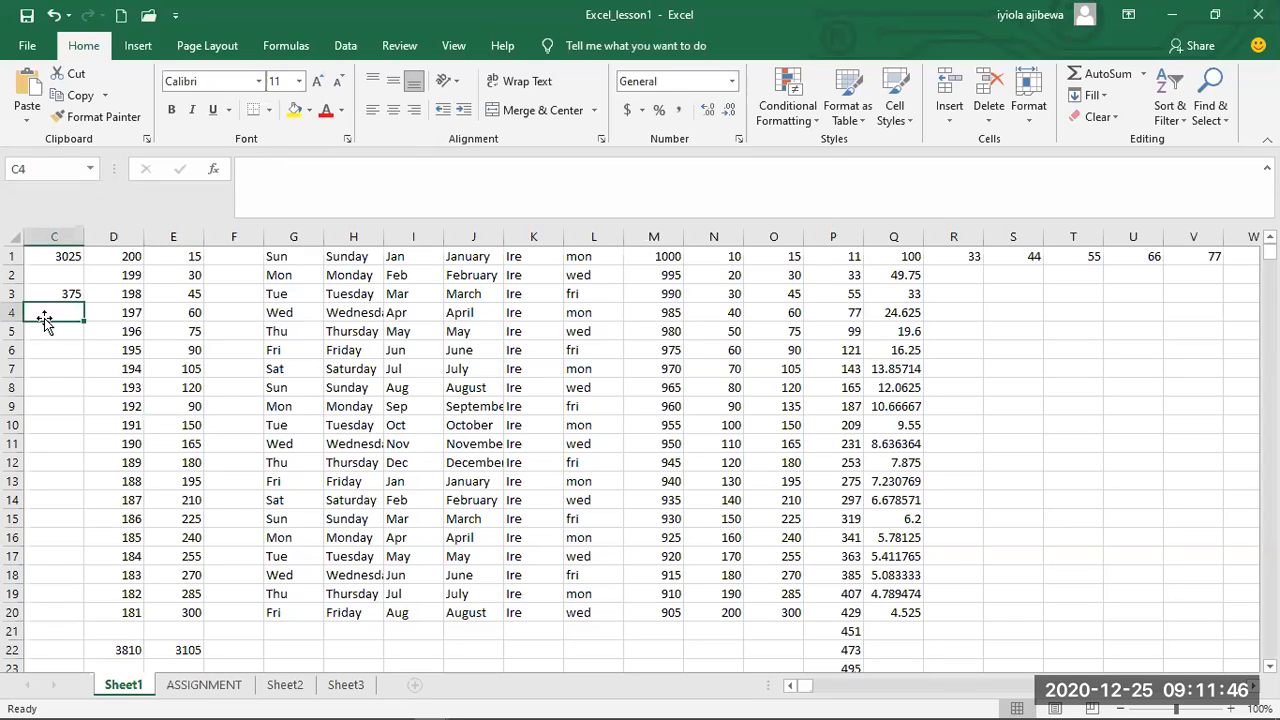
left_click(312, 410)
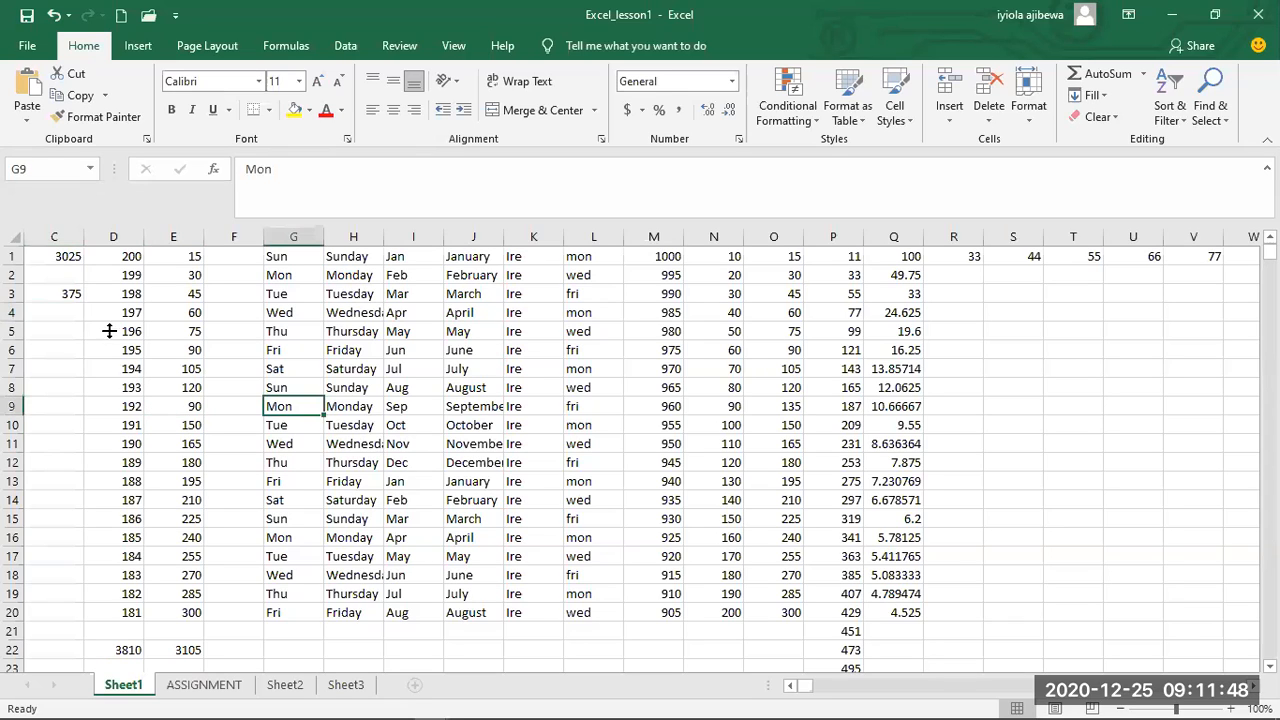
type("=")
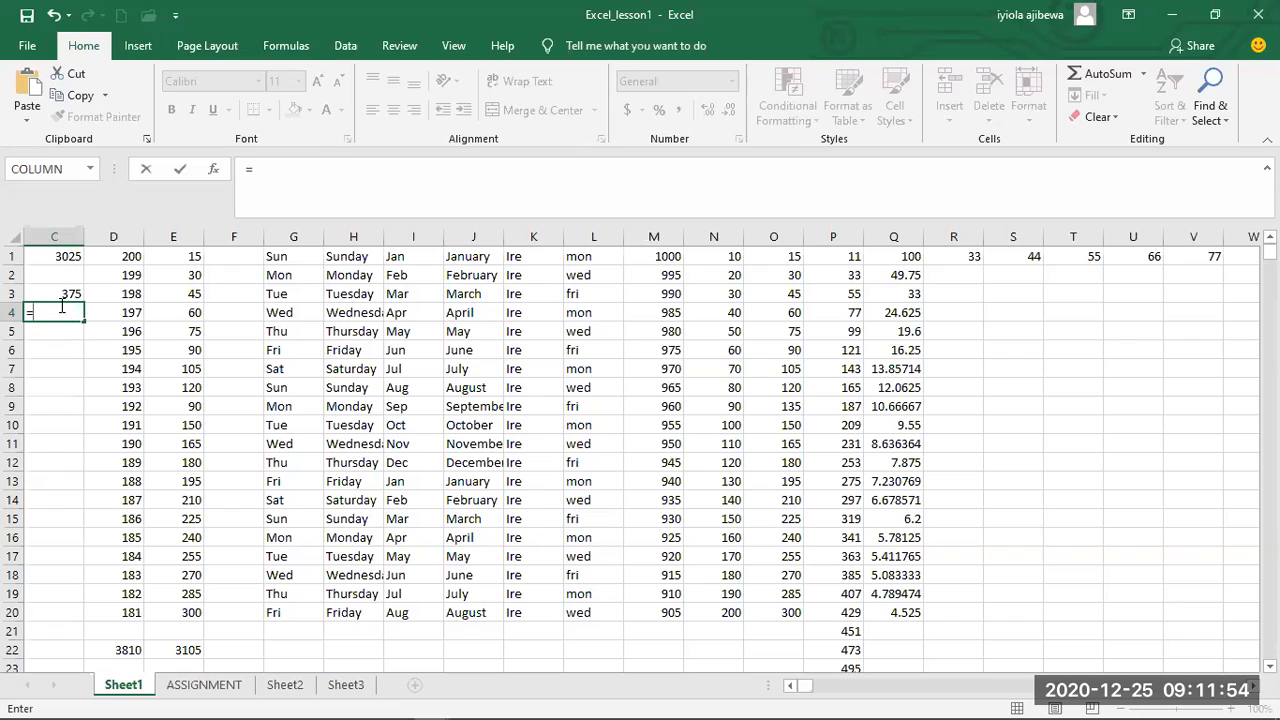
type("A")
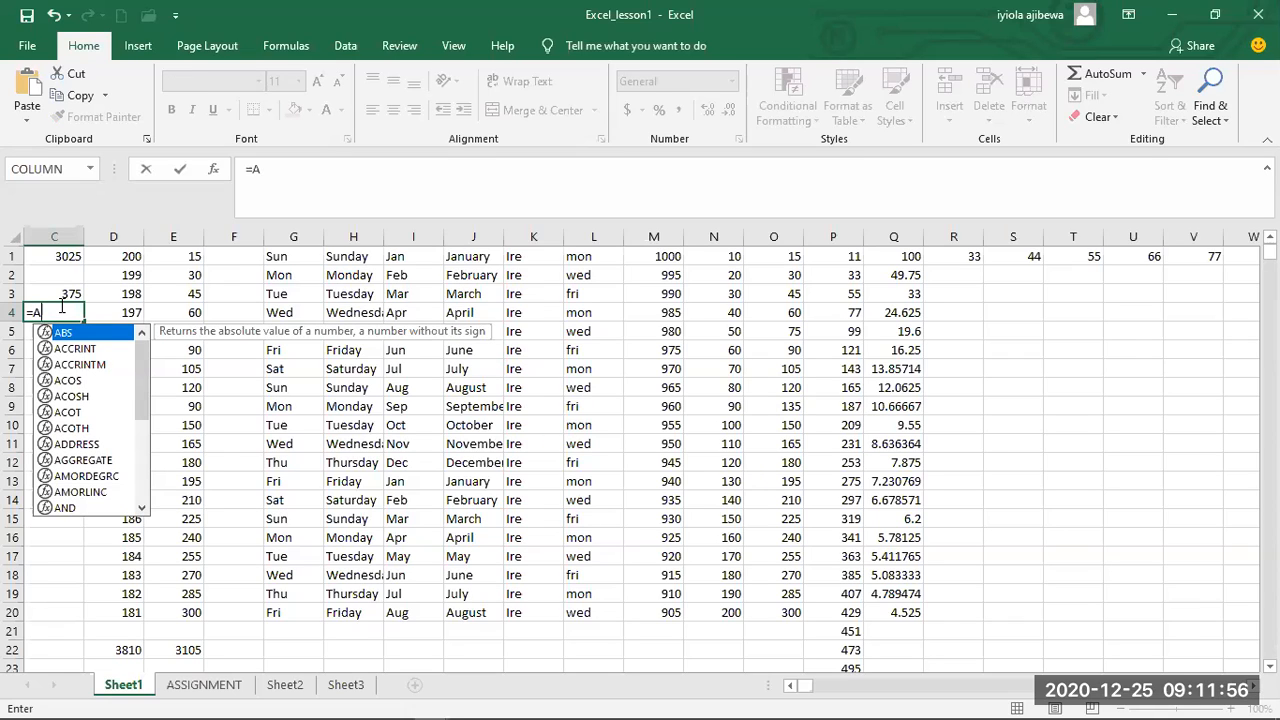
type("VERAGE")
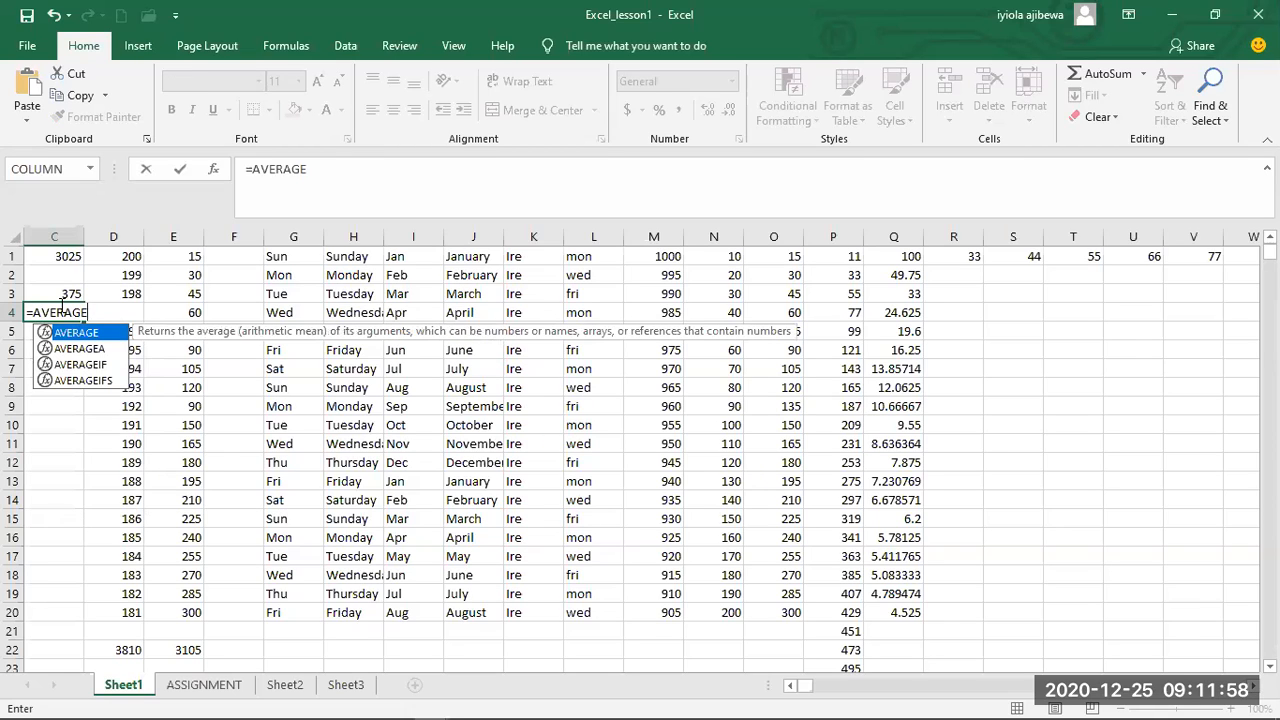
type("IF")
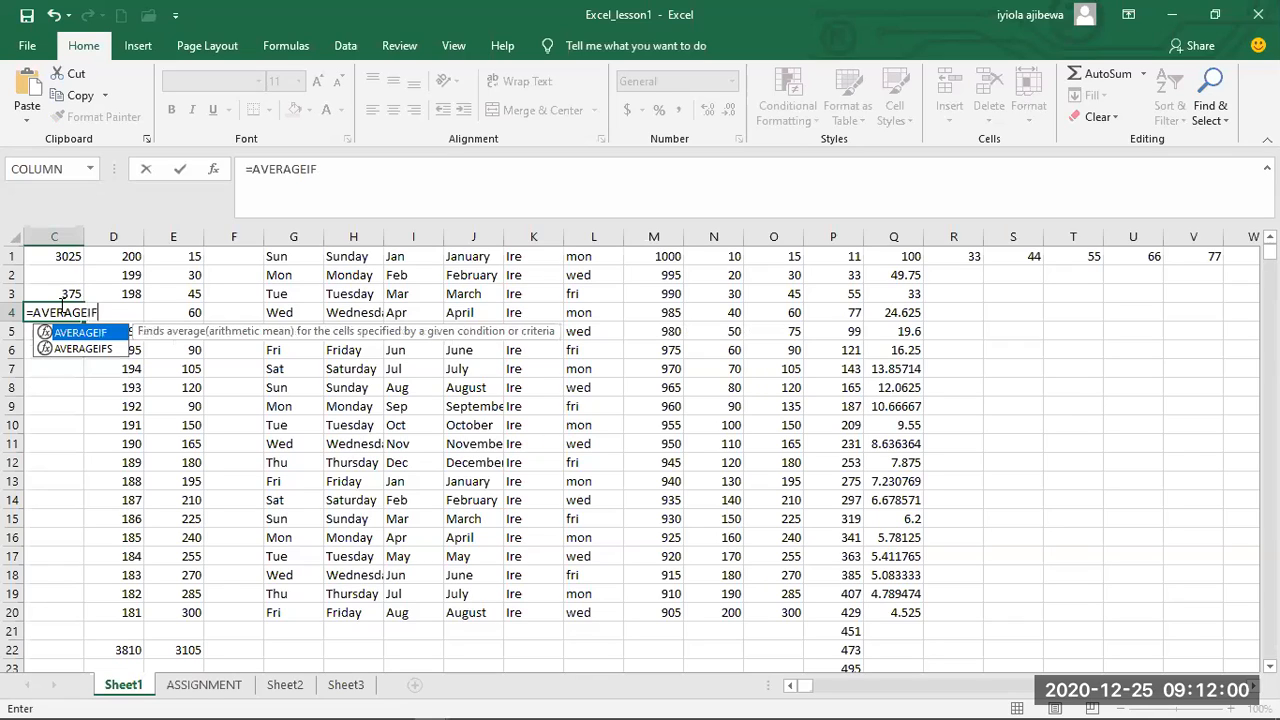
type("(")
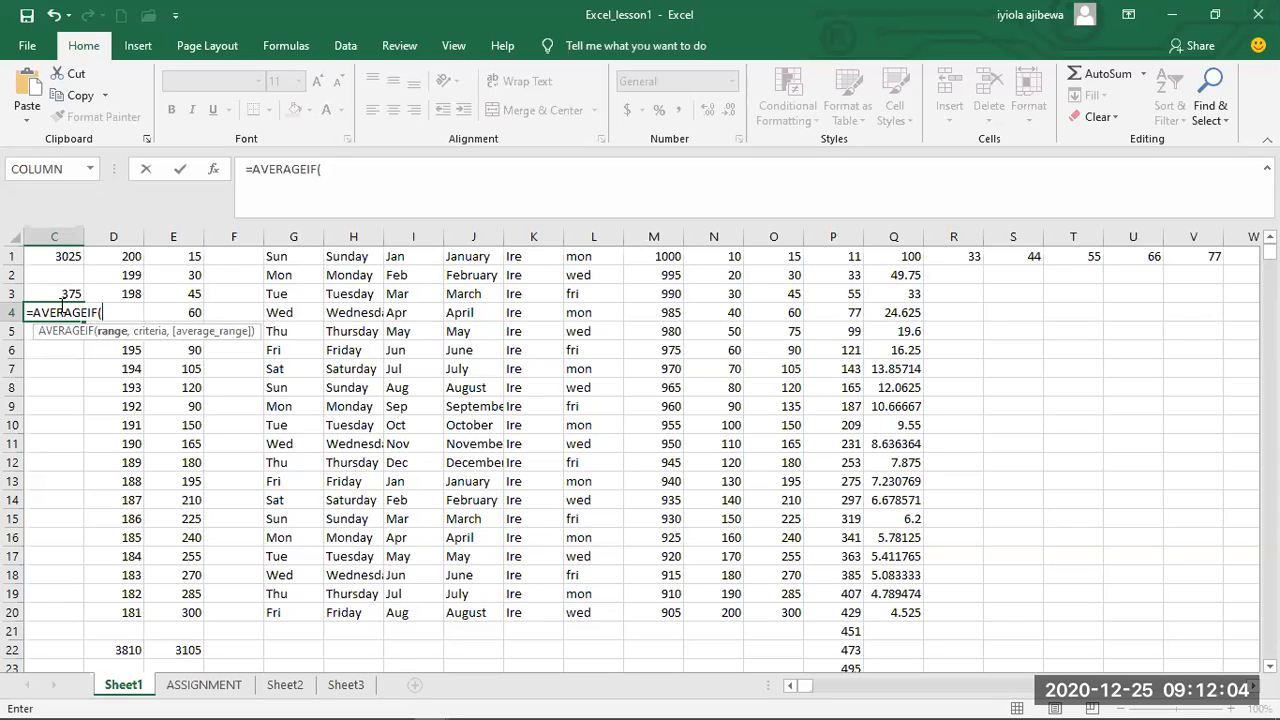
type("E1\"")
key("BackSpace")
type(":")
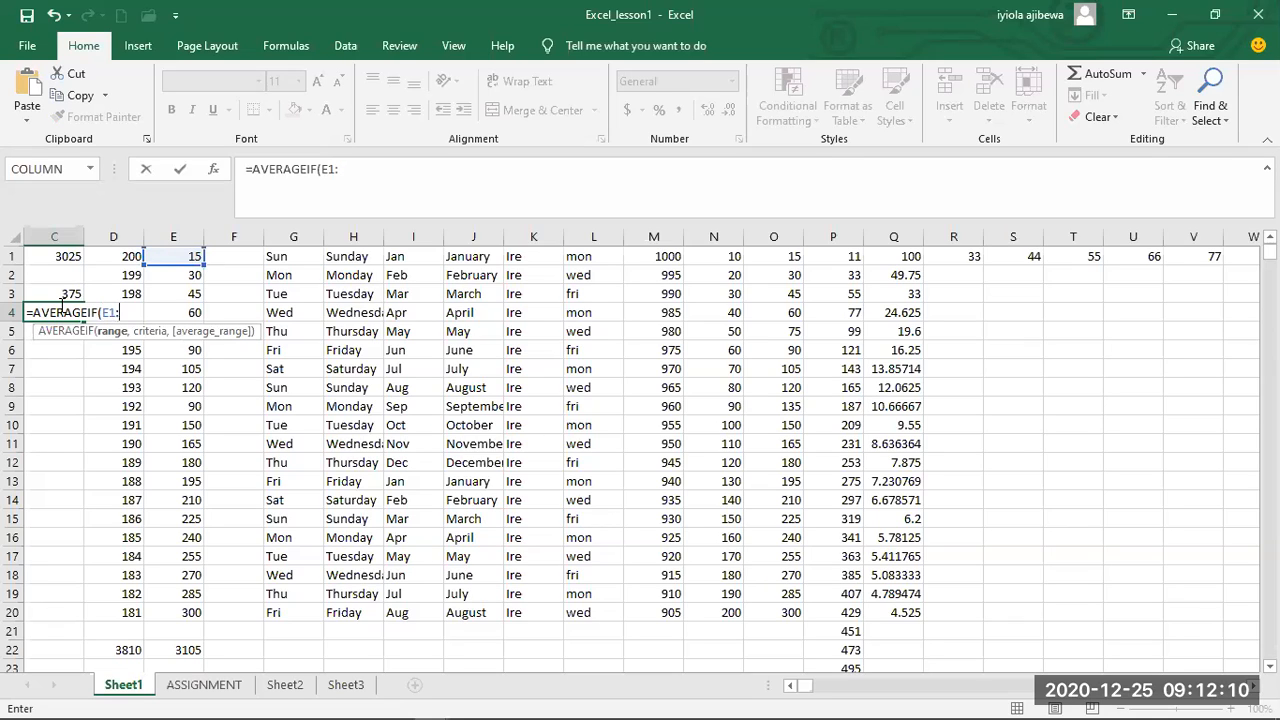
type("E10")
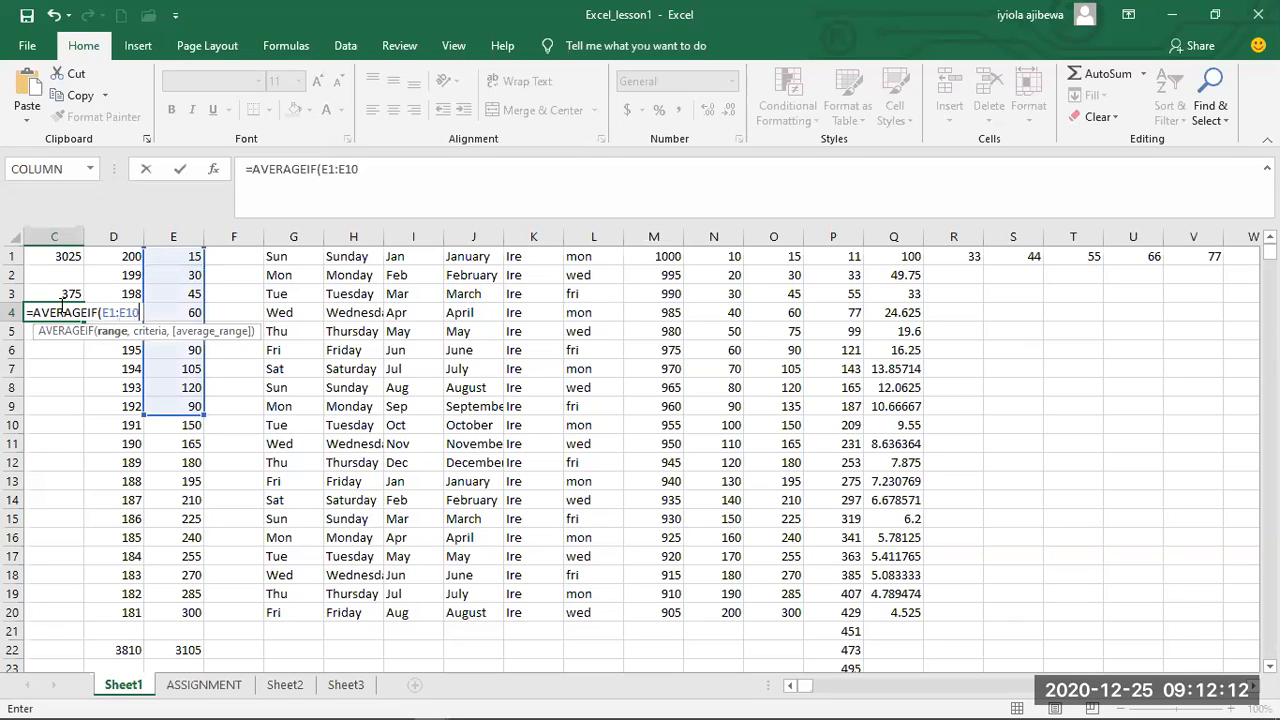
type(",")
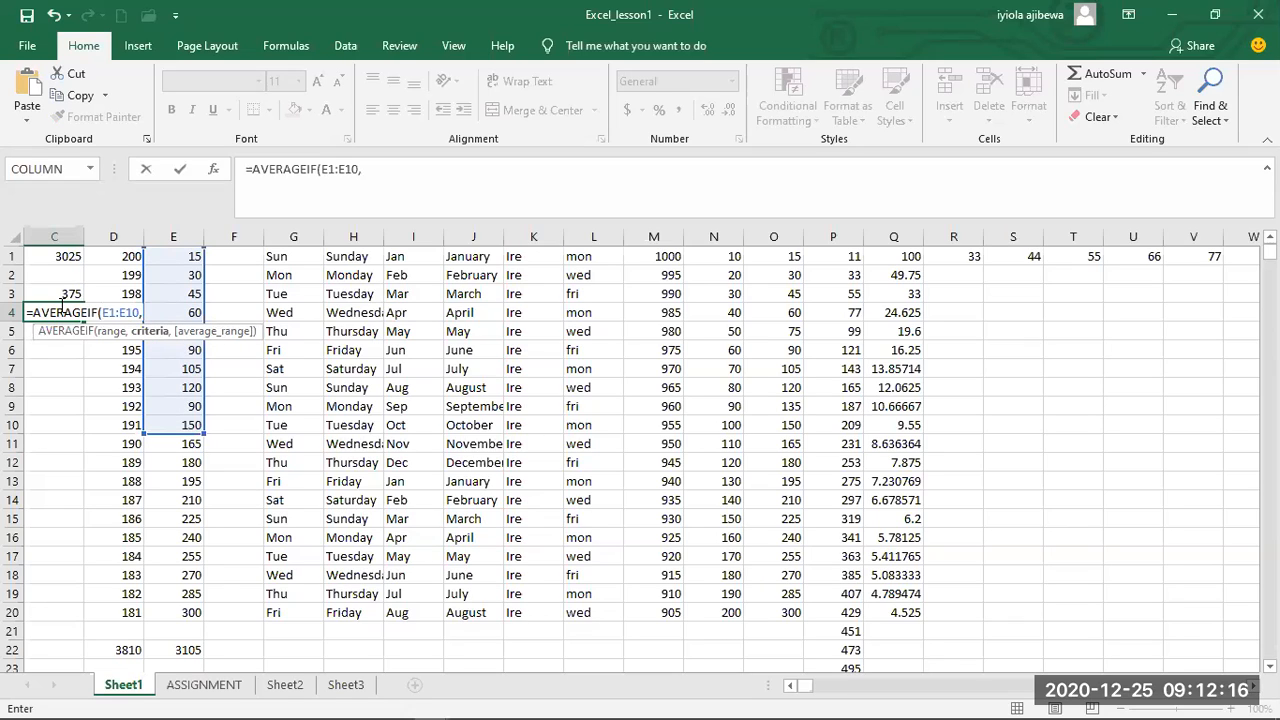
type("\"")
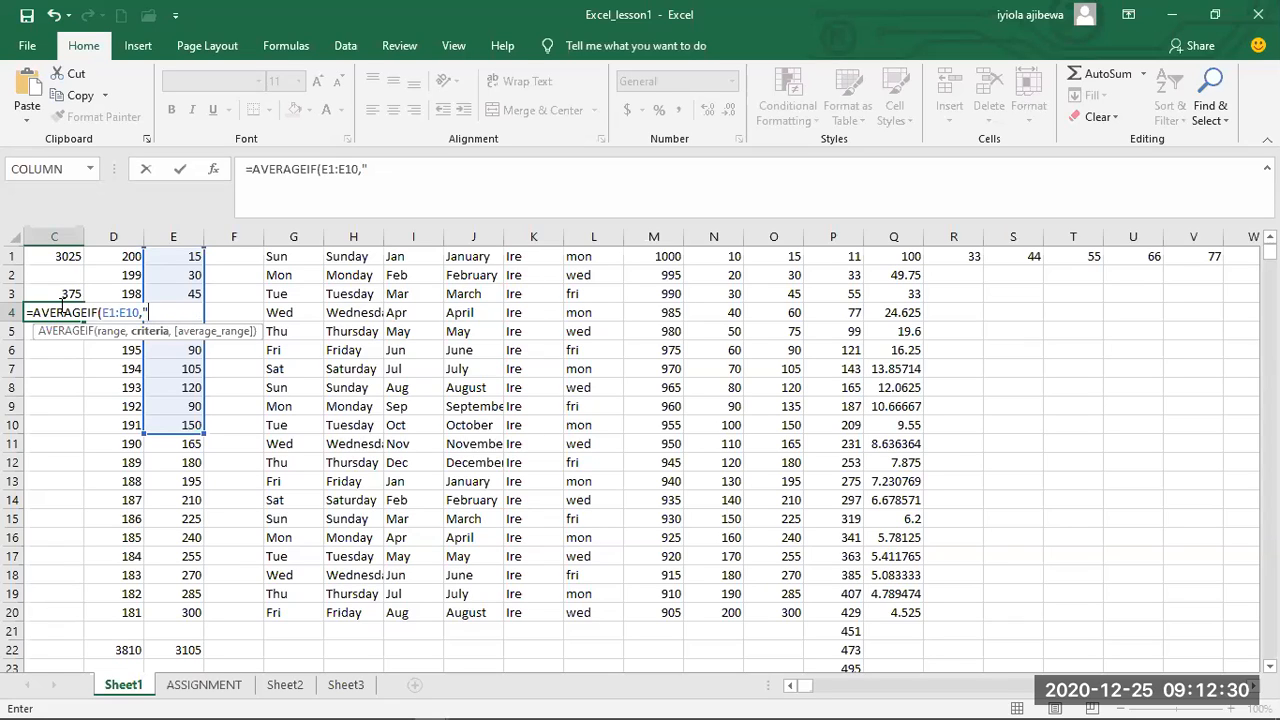
type(">")
type("35")
type("\"")
type("(")
key("BackSpace")
type(")")
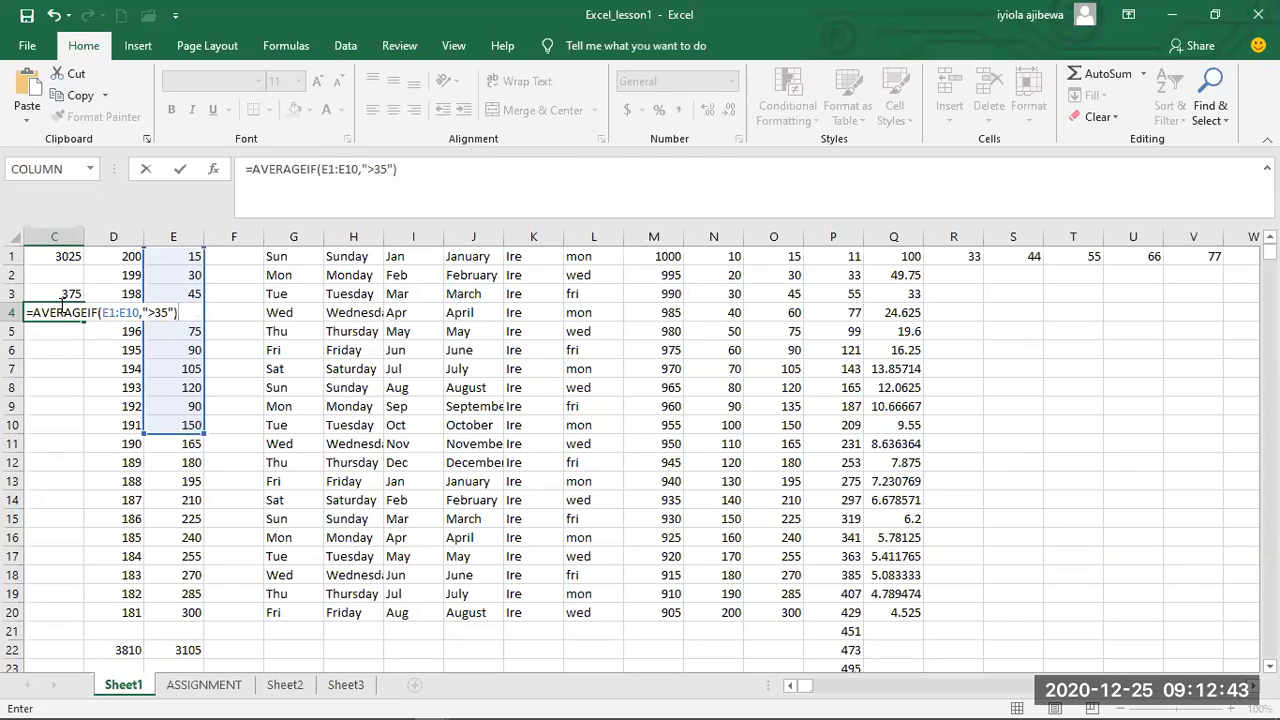
key("Return")
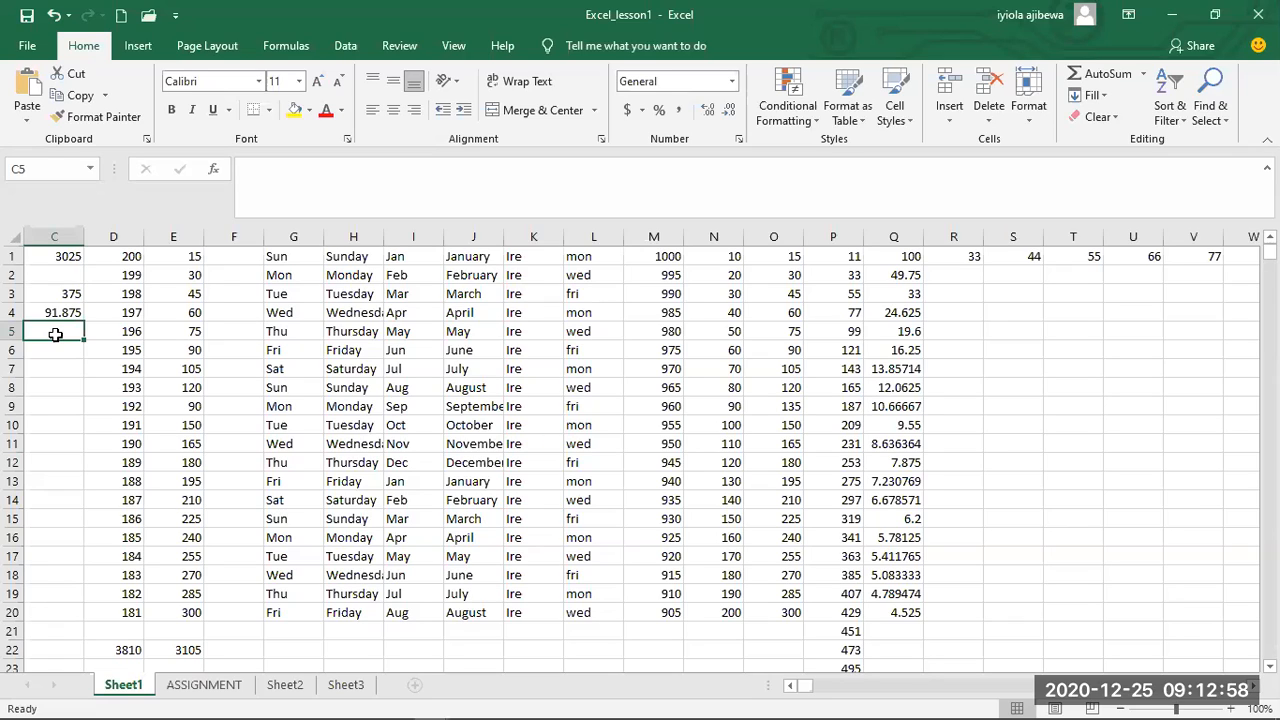
Enter the formula =COUNTIF(E1:E5,">0") in cell C5 to count the values above 0, and review the formula.
double_click(56, 335)
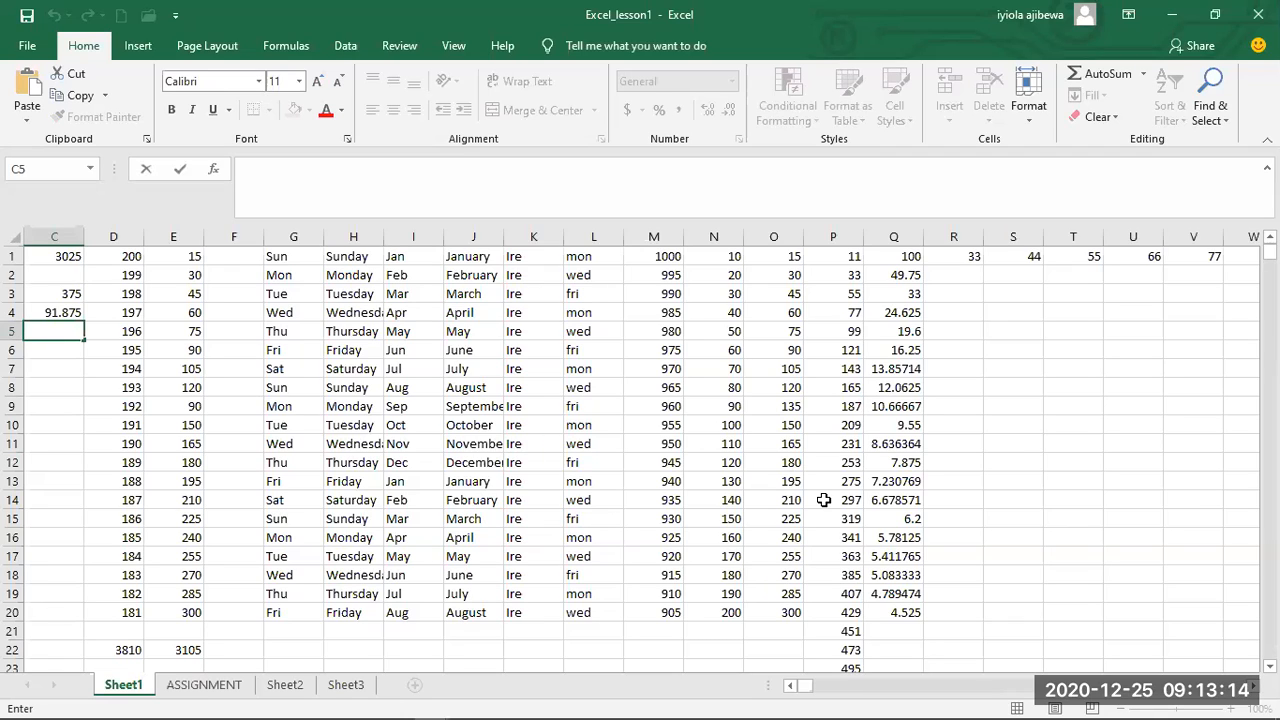
type("=")
left_click(62, 333)
type("C")
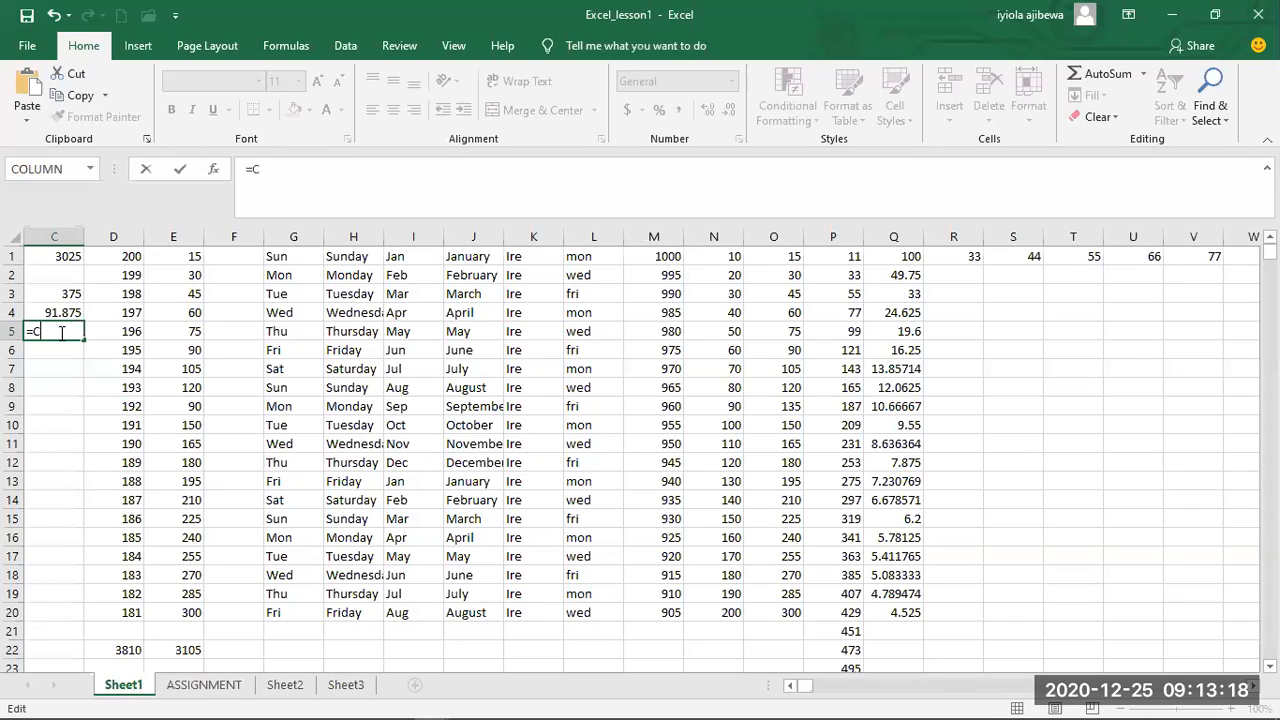
type("OUNT")
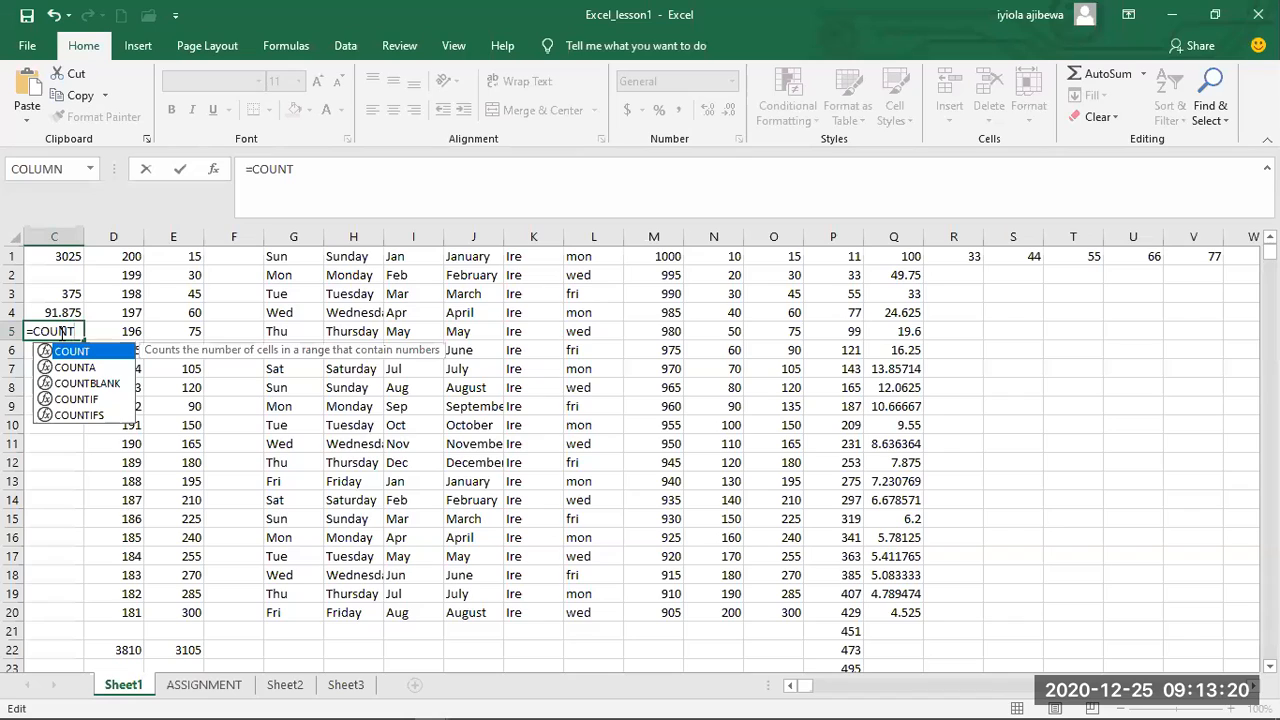
type("IF")
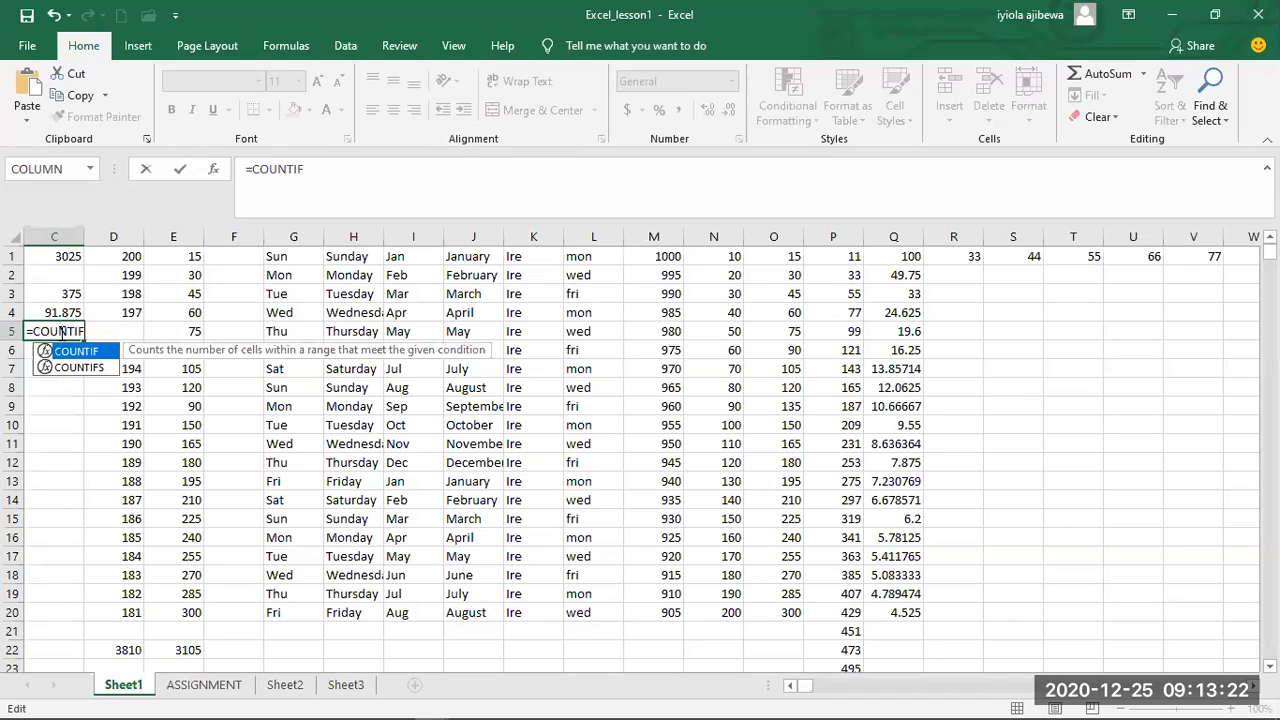
type("(")
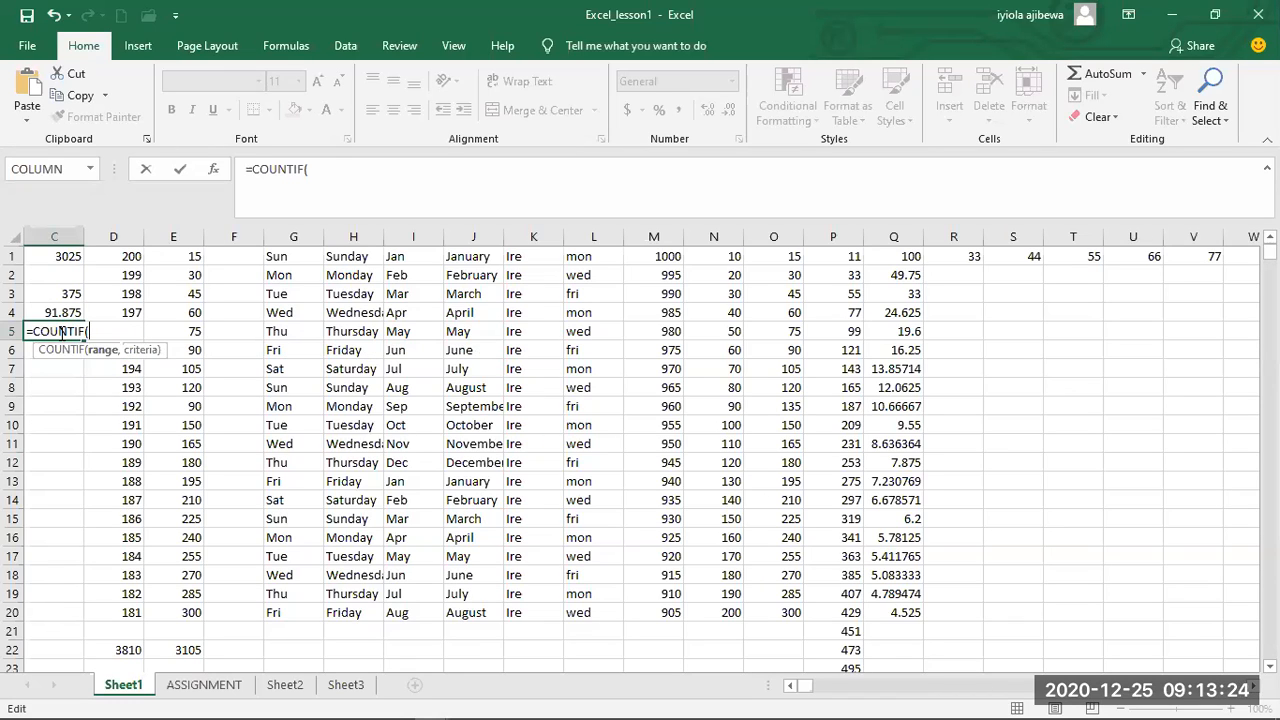
type("E1")
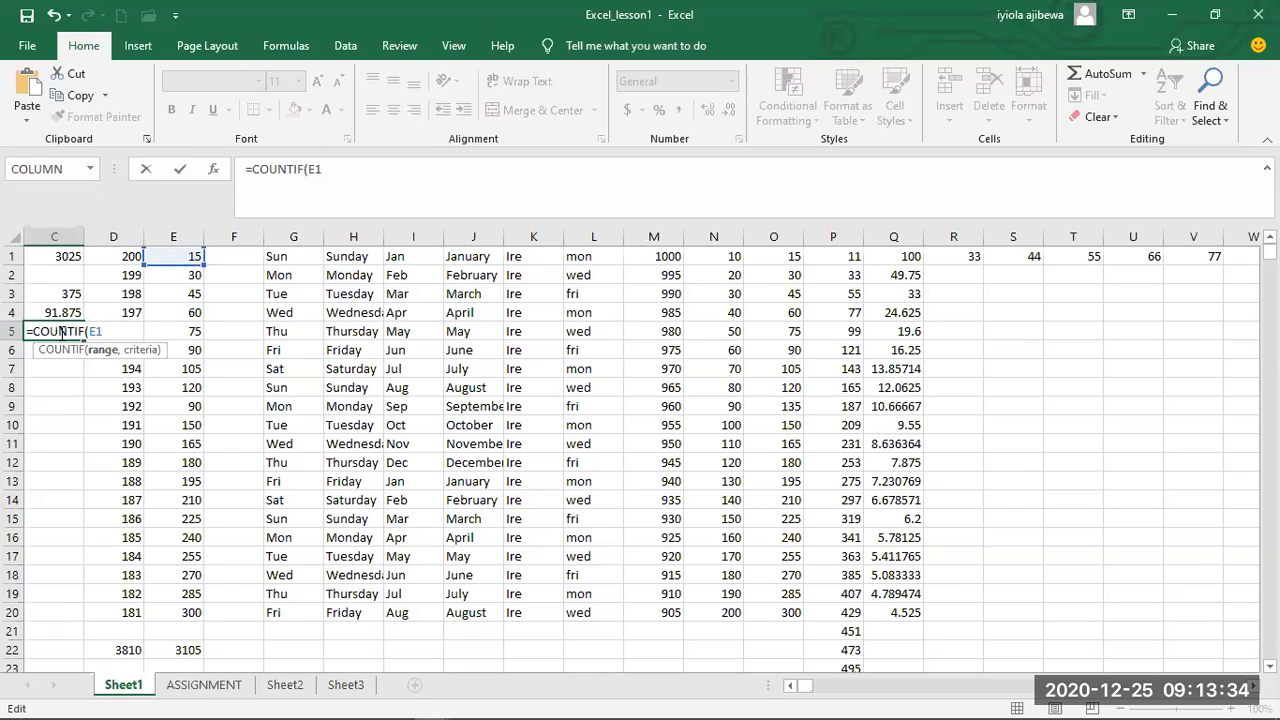
type(":E")
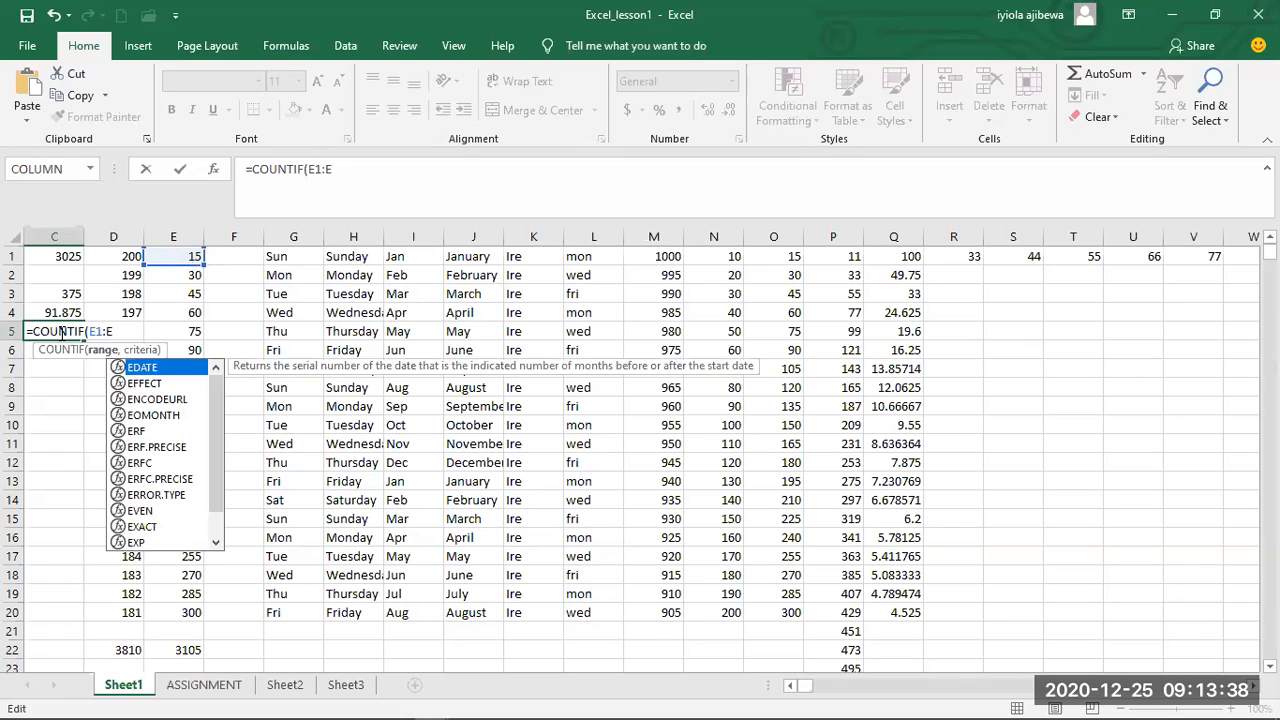
type("5")
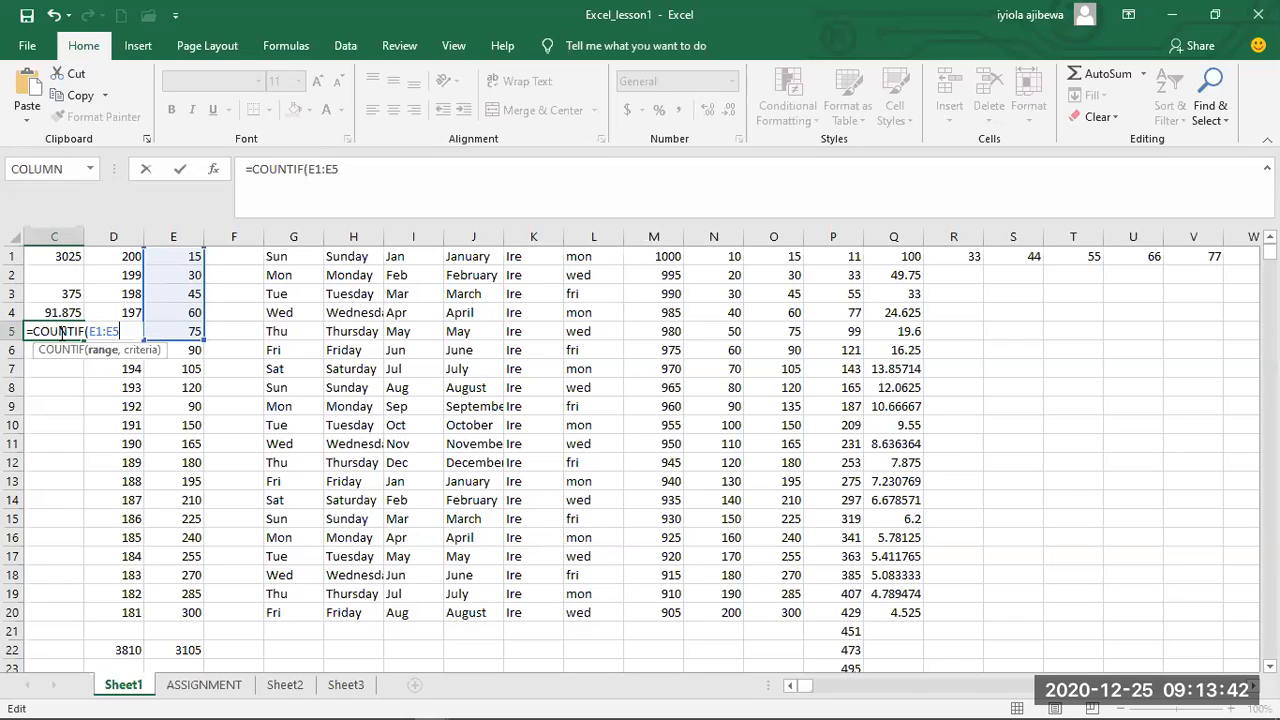
type(",\">0")
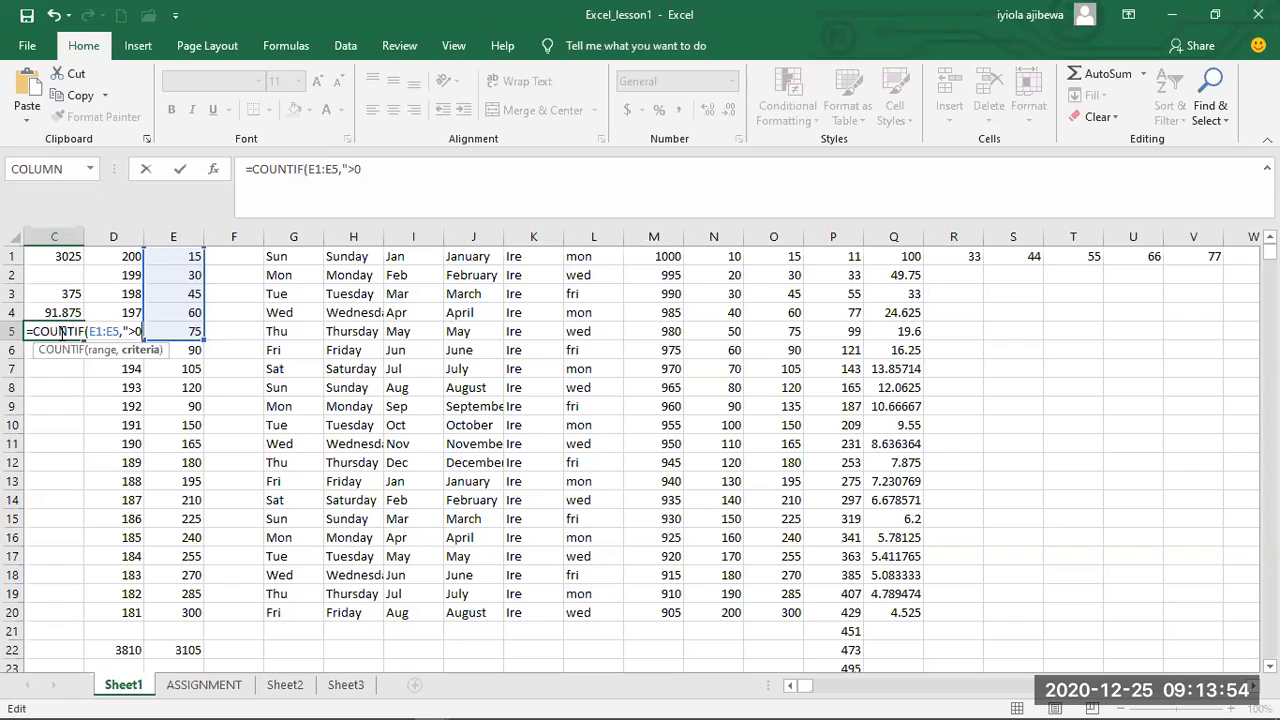
type("\")")
key("Return")
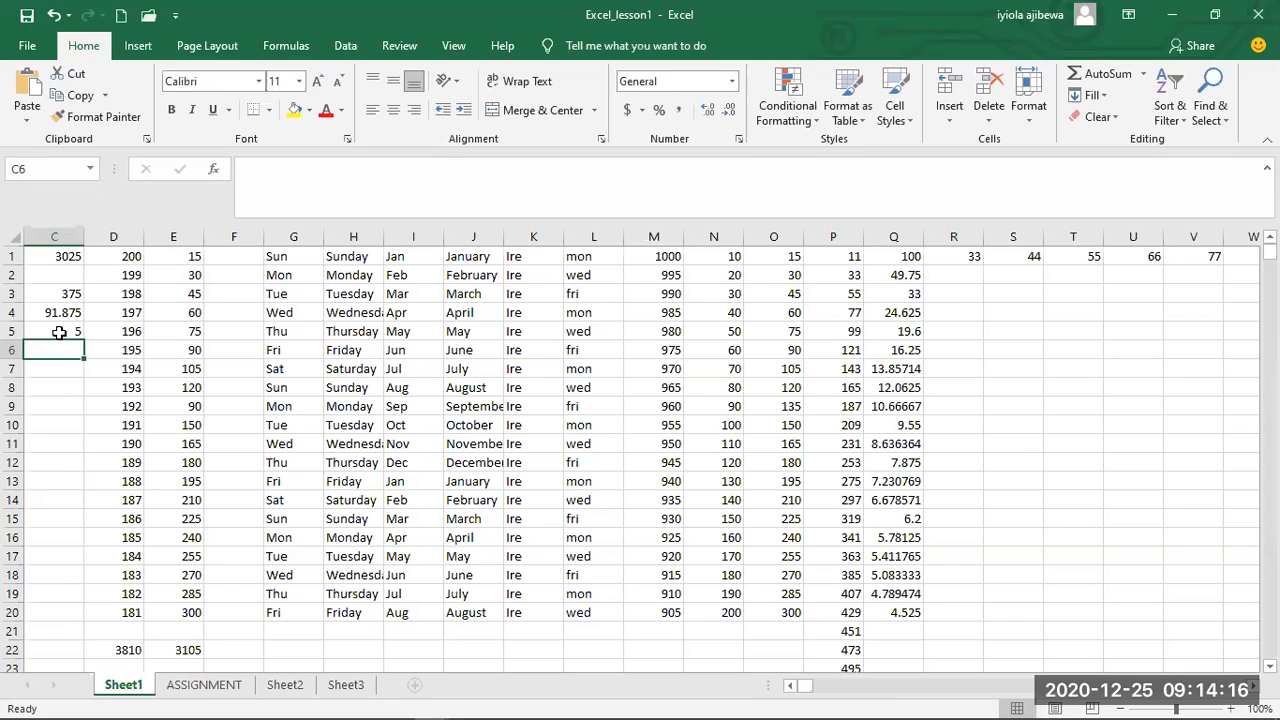
double_click(58, 330)
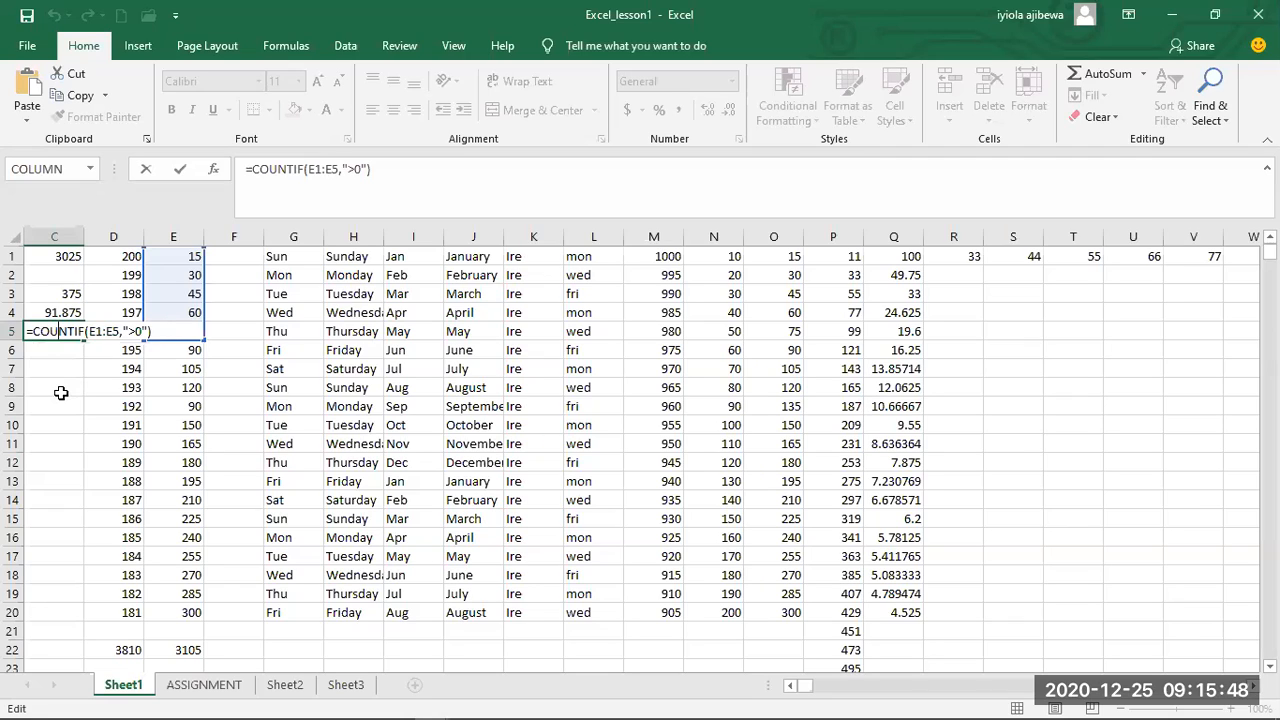
left_click(61, 394)
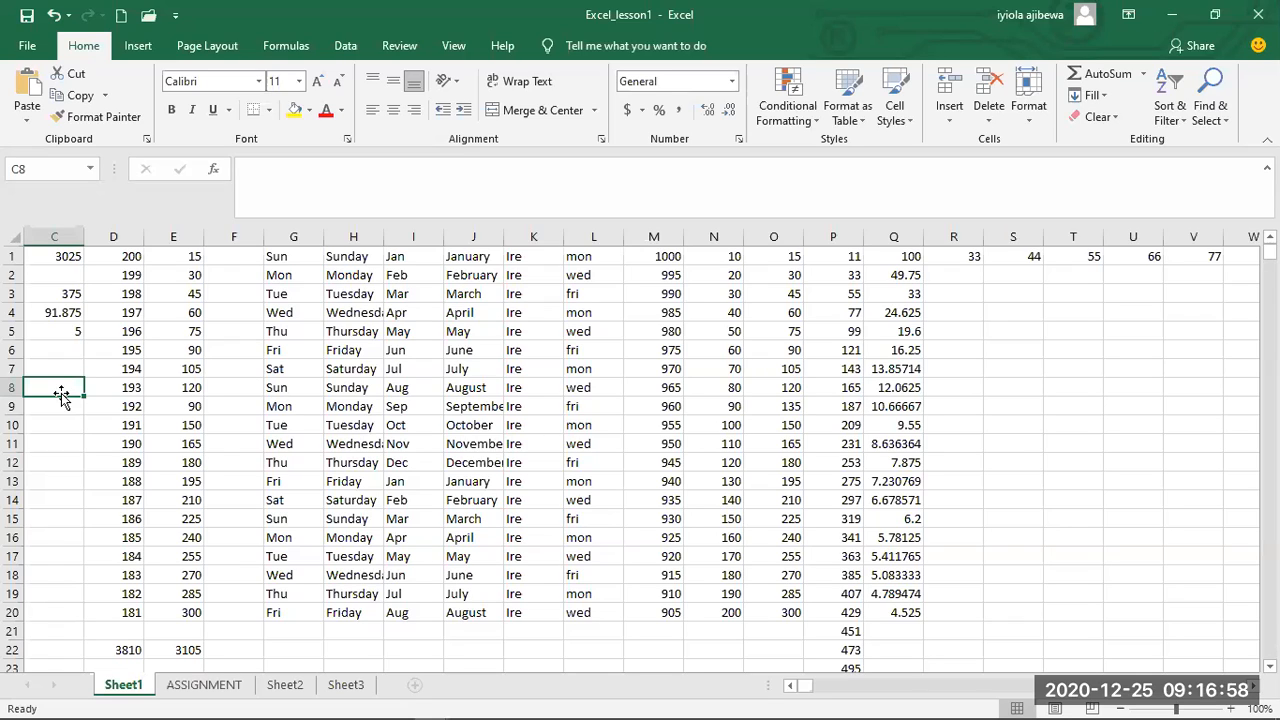
Enter the formula =SUMIF(G1:G20,"SUN",E1:E20) in cell C9 to sum the column E values for Sunday, and review the formula.
left_click(55, 407)
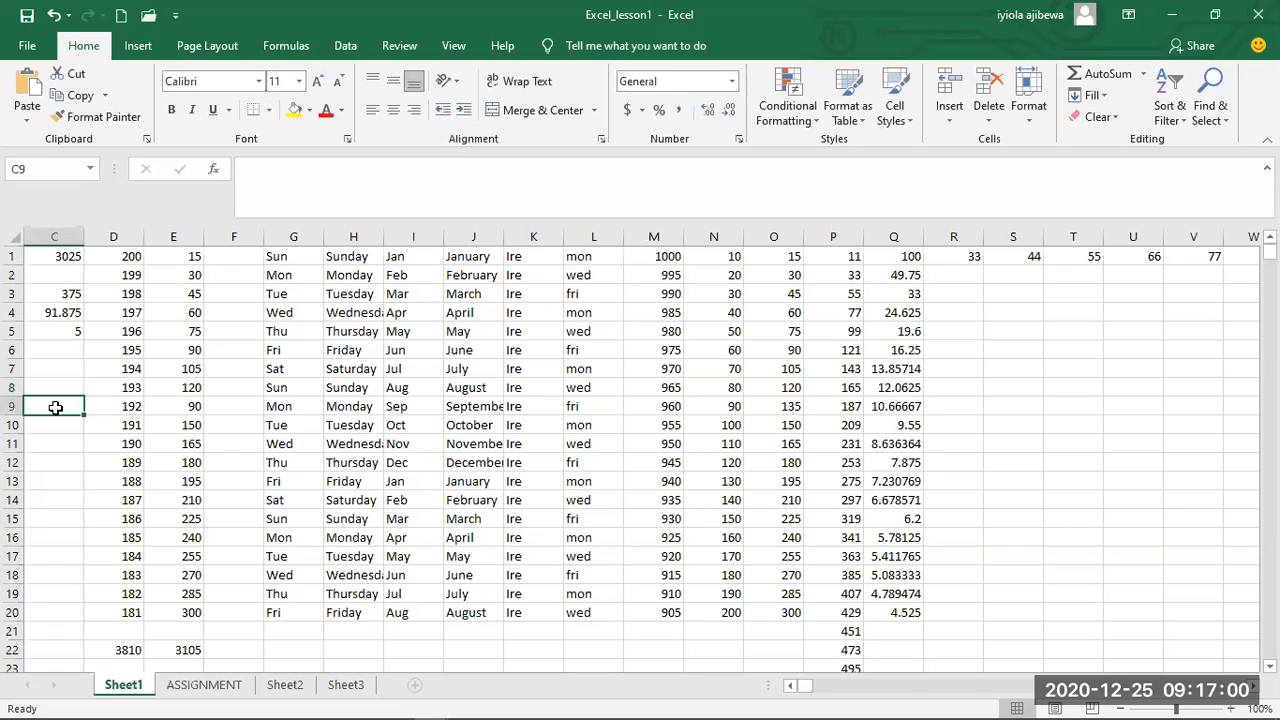
double_click(55, 407)
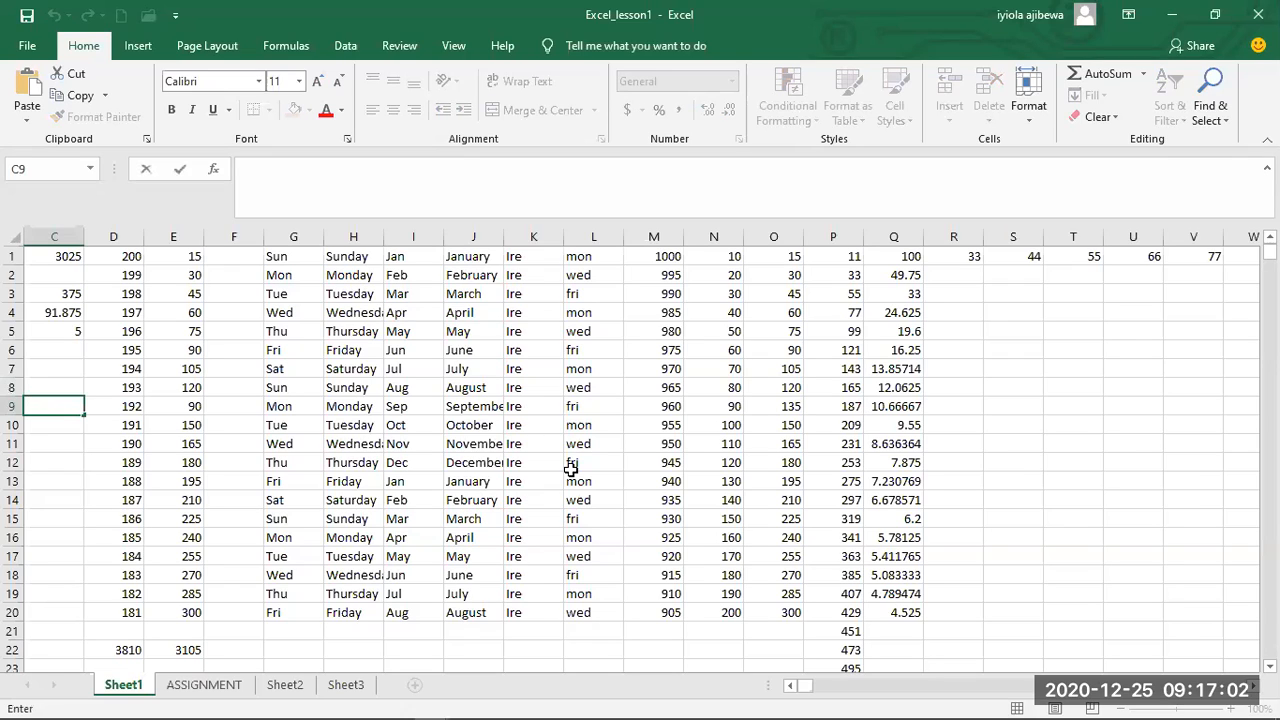
type("=")
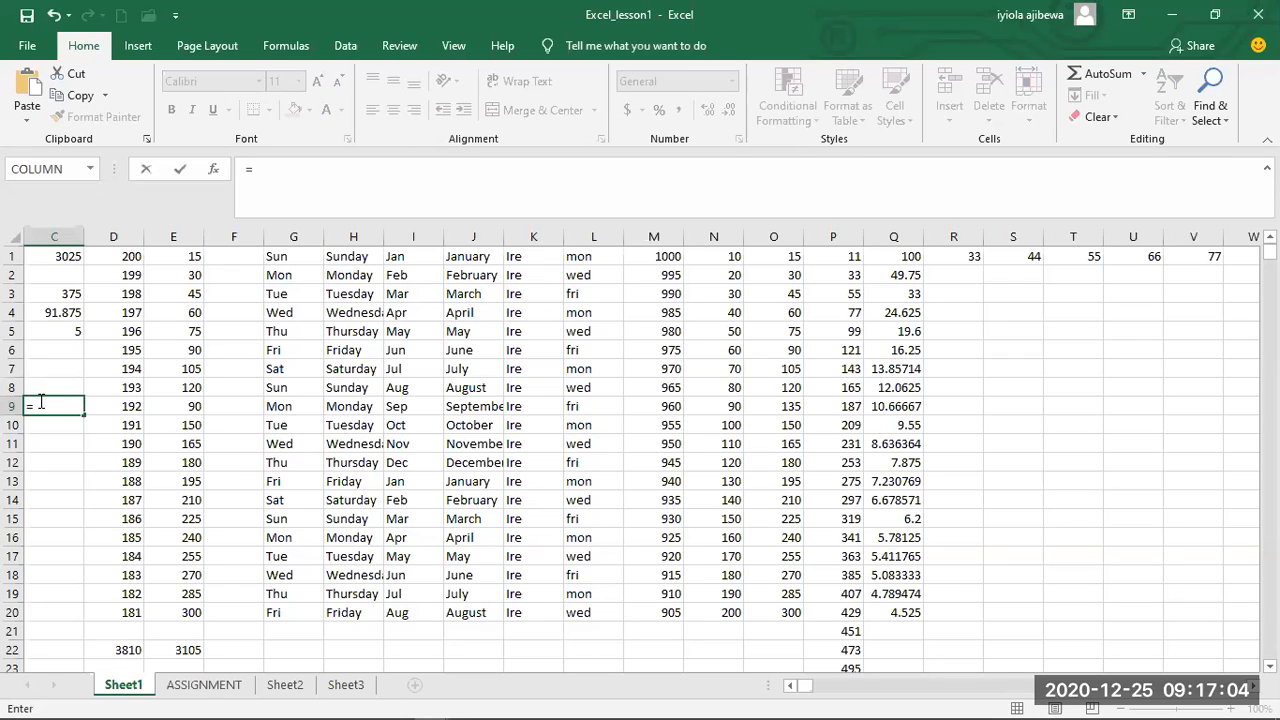
type("SUMIF")
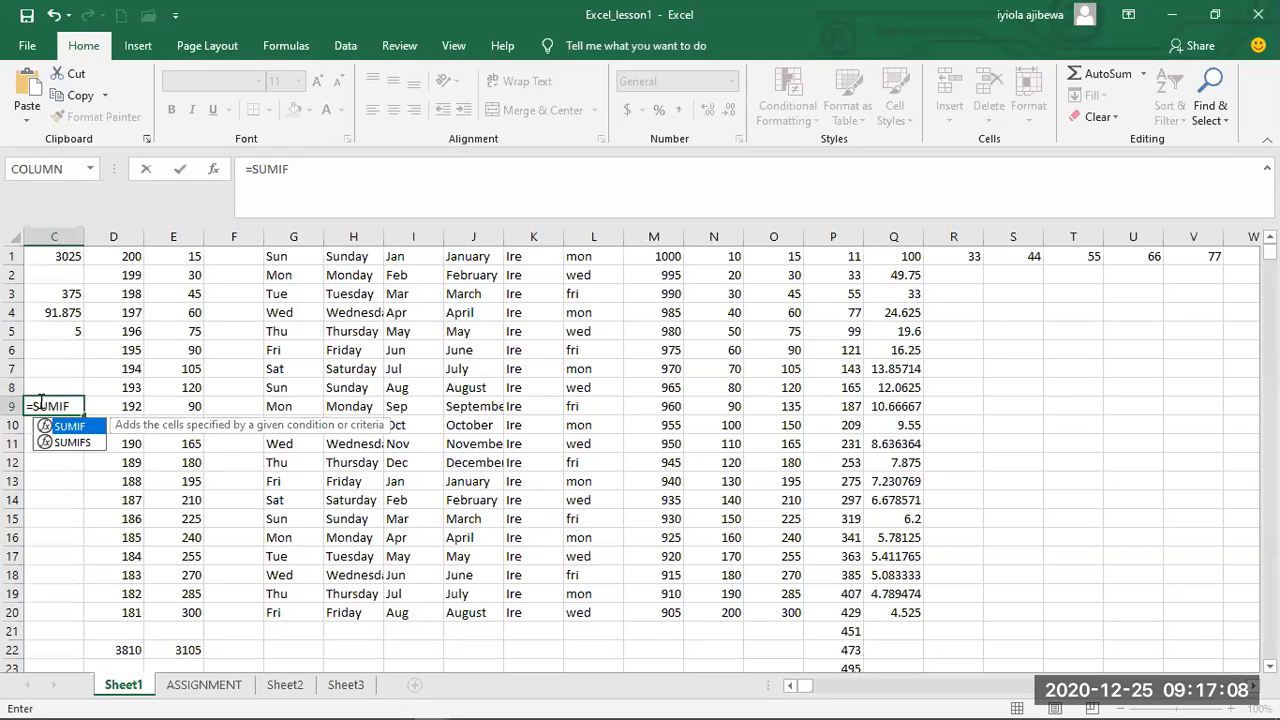
type("(")
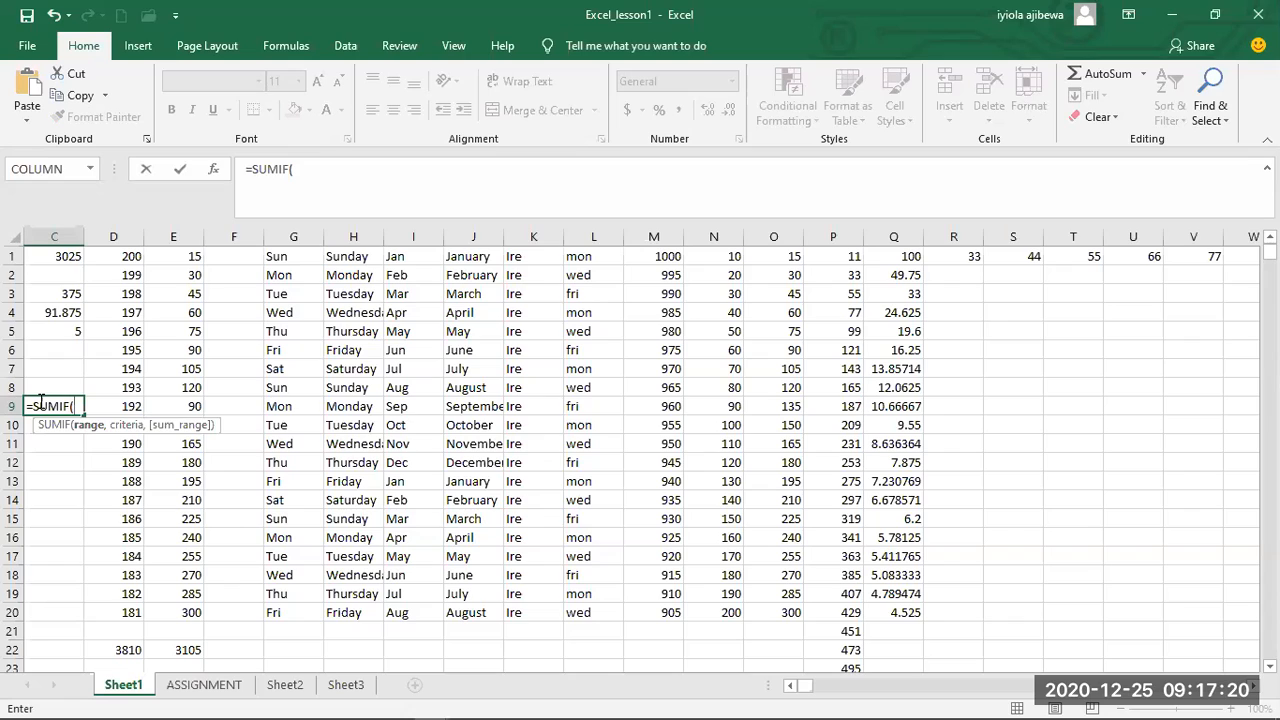
type("G1")
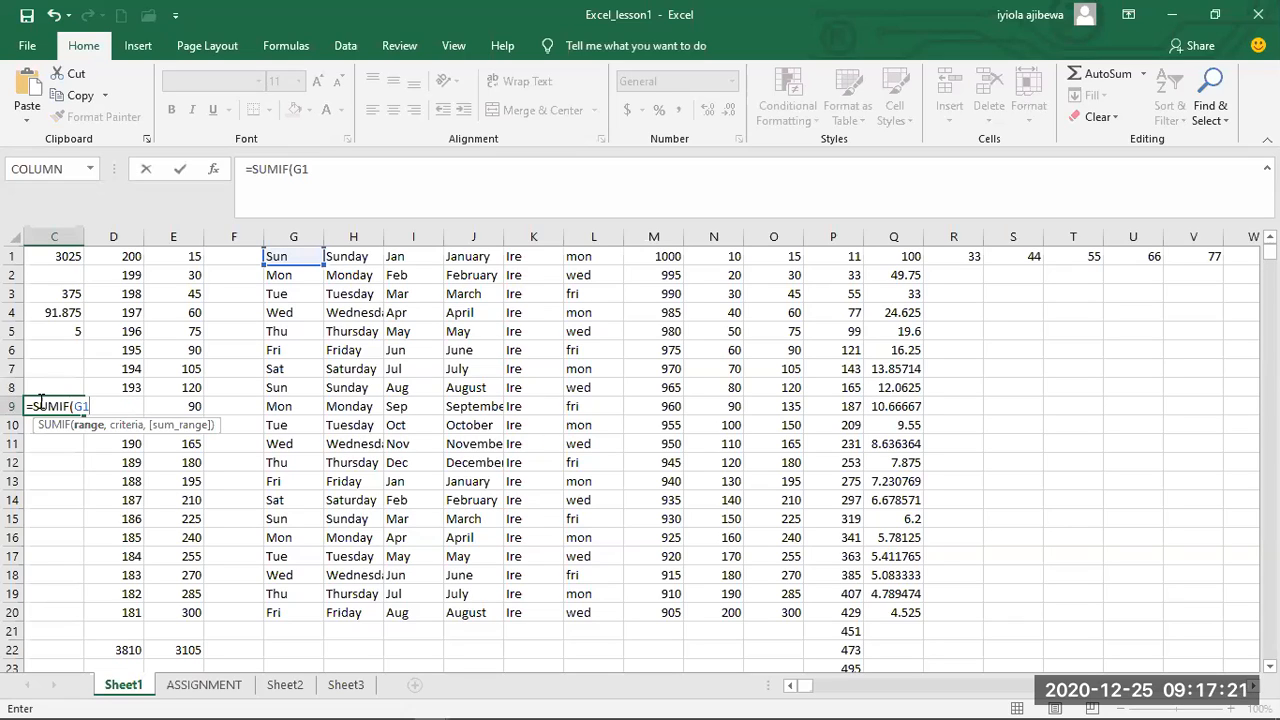
type(":G20,")
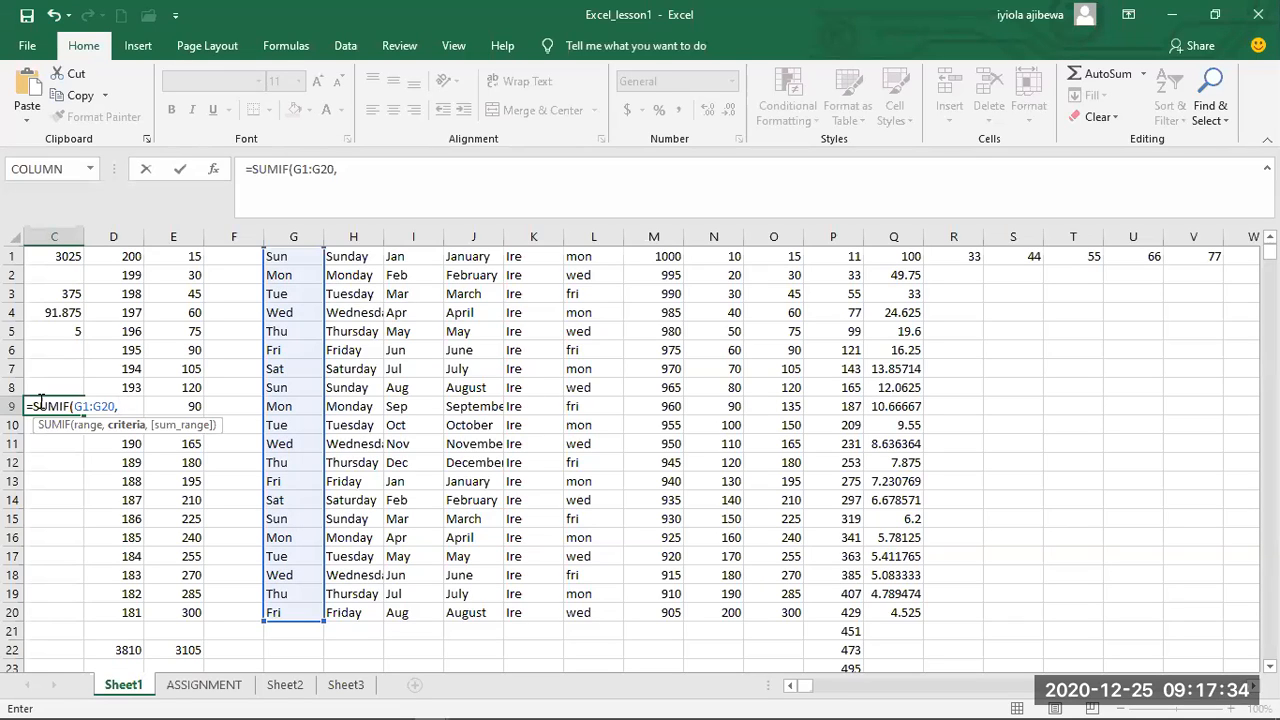
type("SU")
key("BackSpace")
key("BackSpace")
type("\"SUN\"")
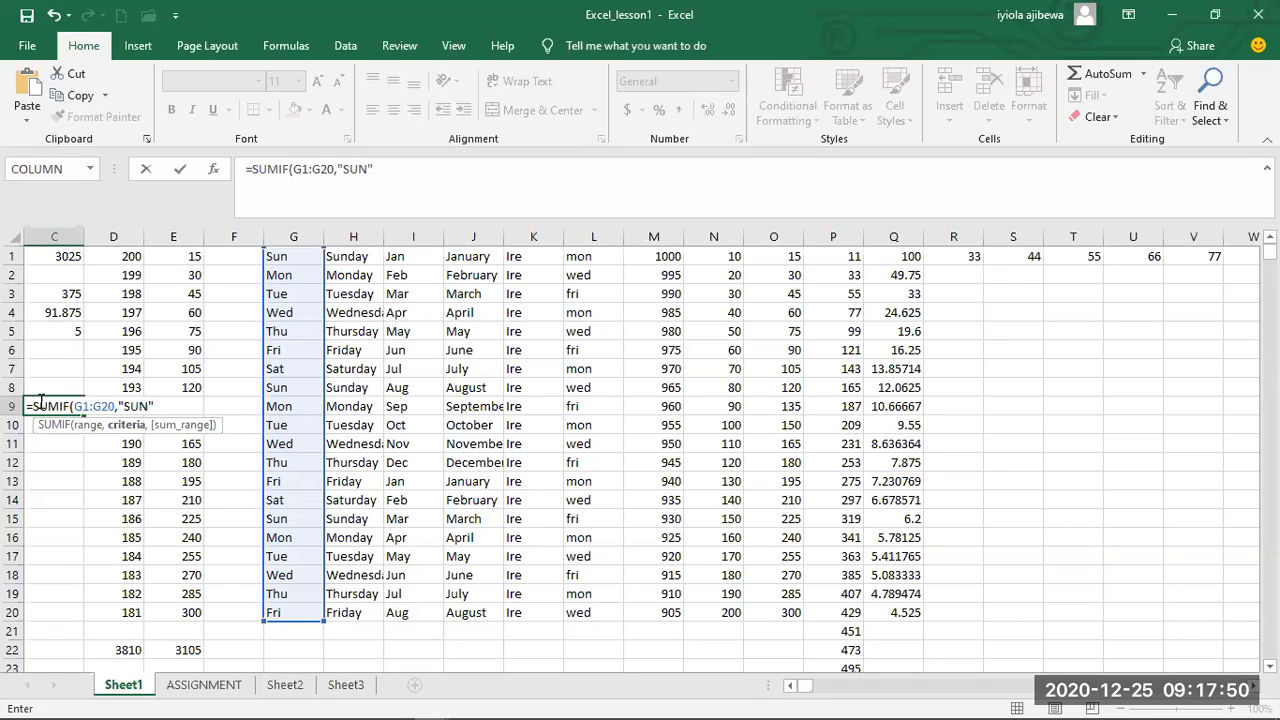
type(",")
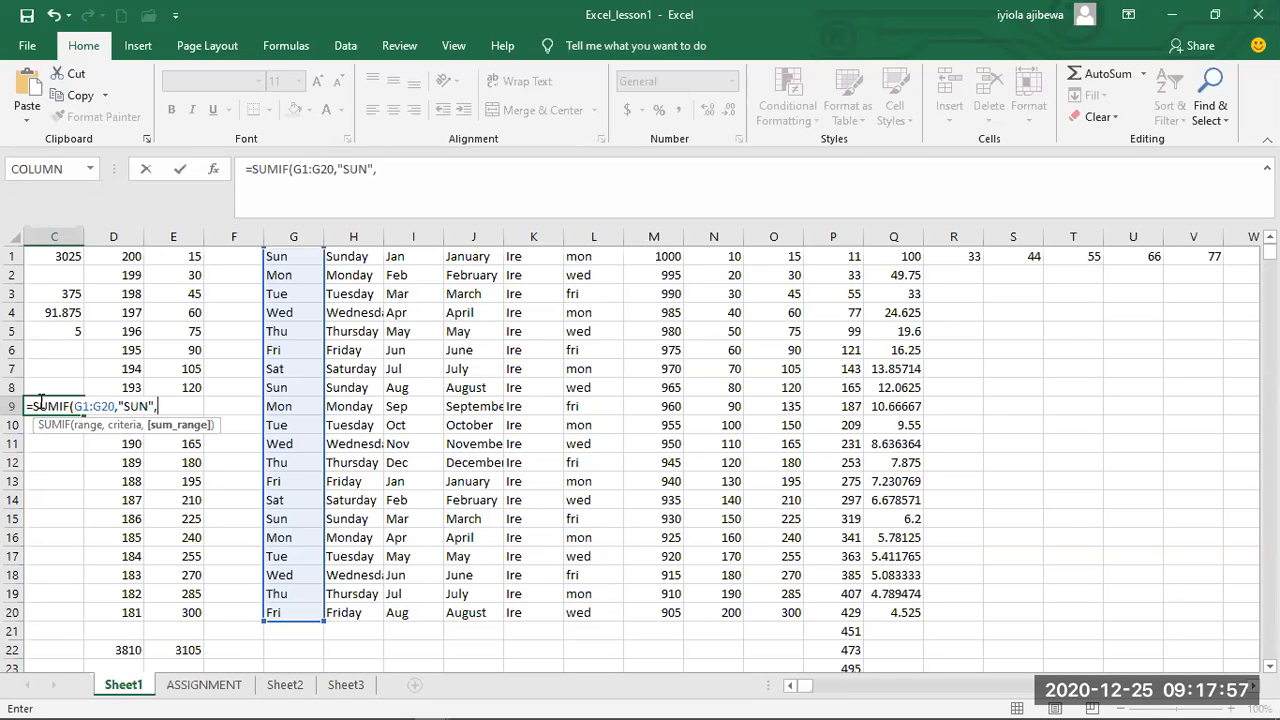
type("e")
key("BackSpace")
type("E1:")
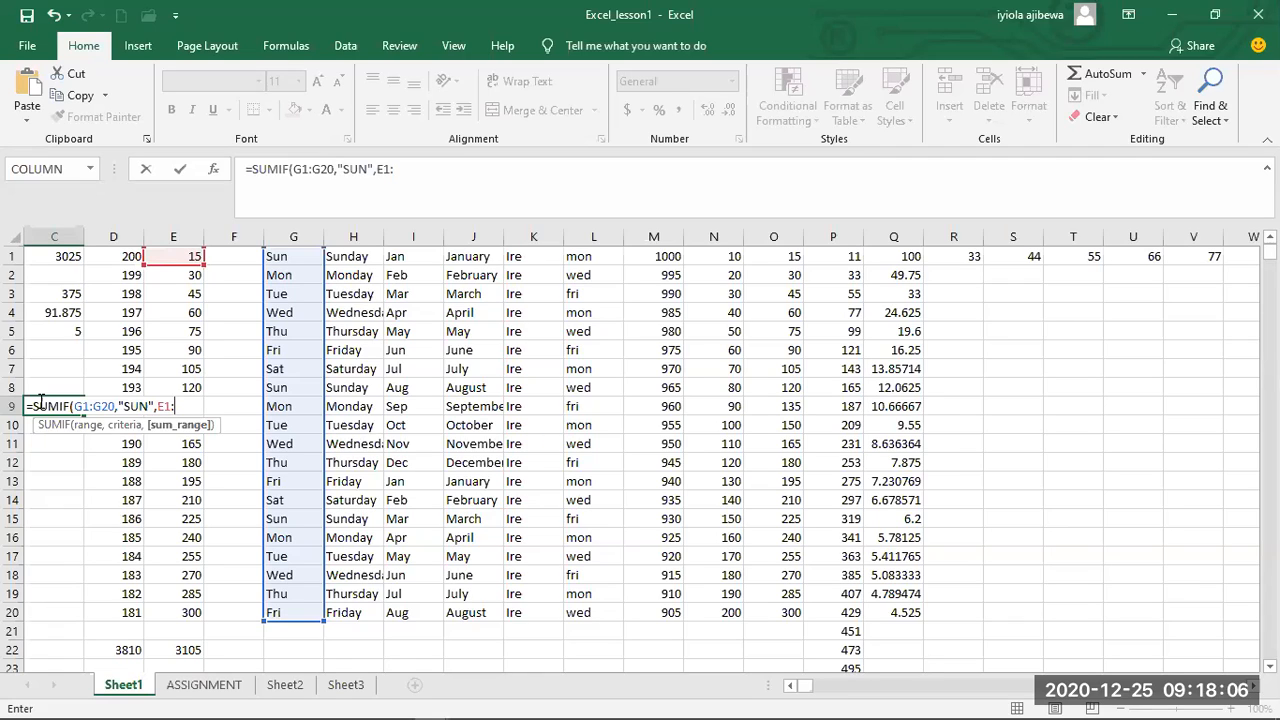
type("E20")
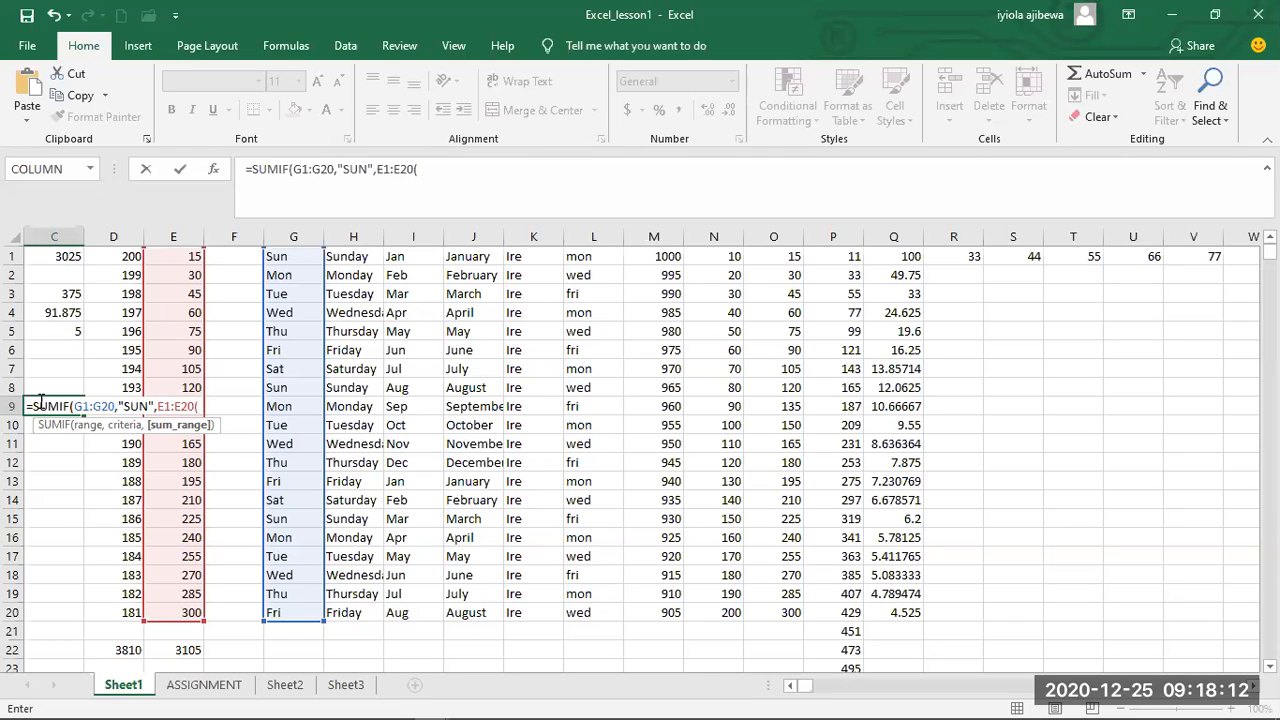
type(")")
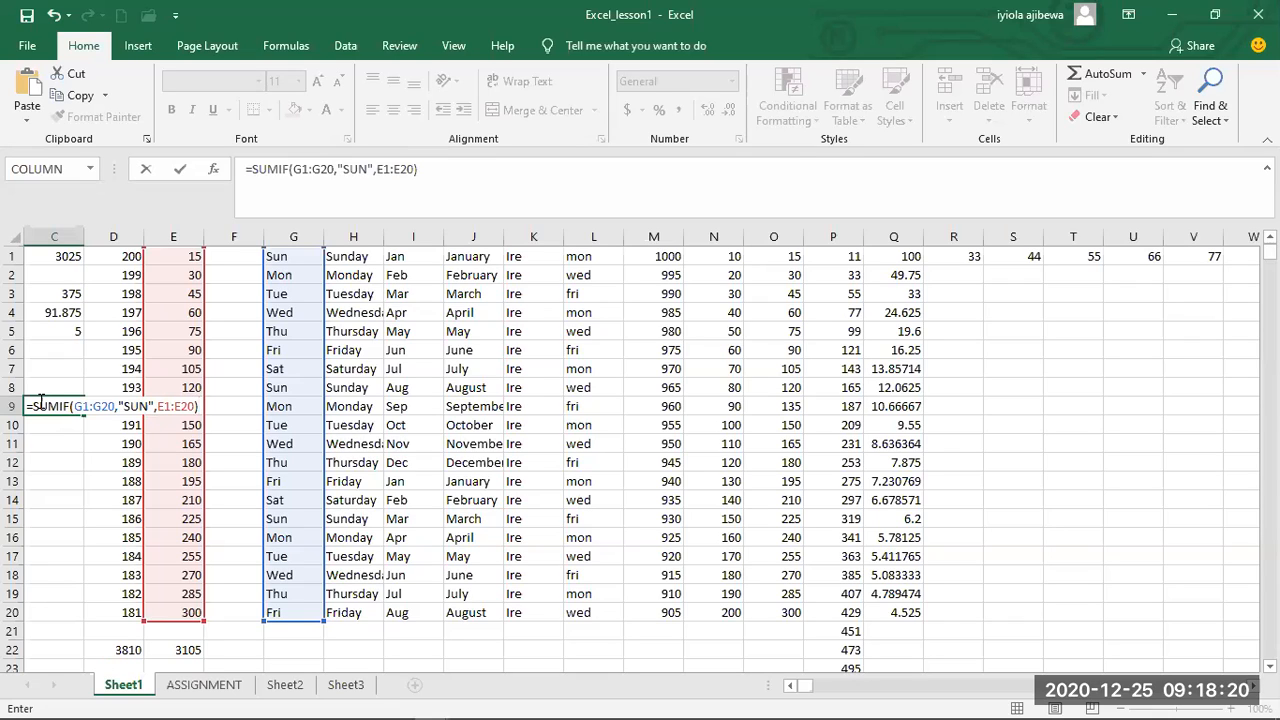
key("Return")
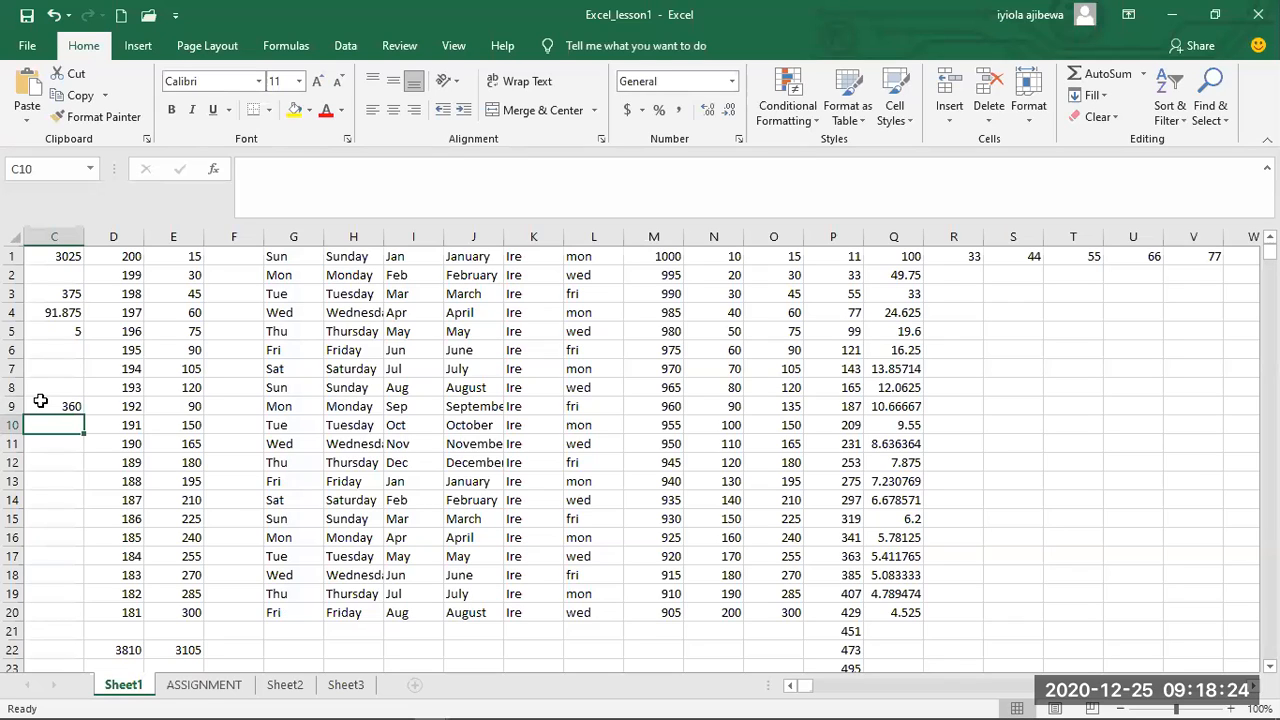
double_click(45, 406)
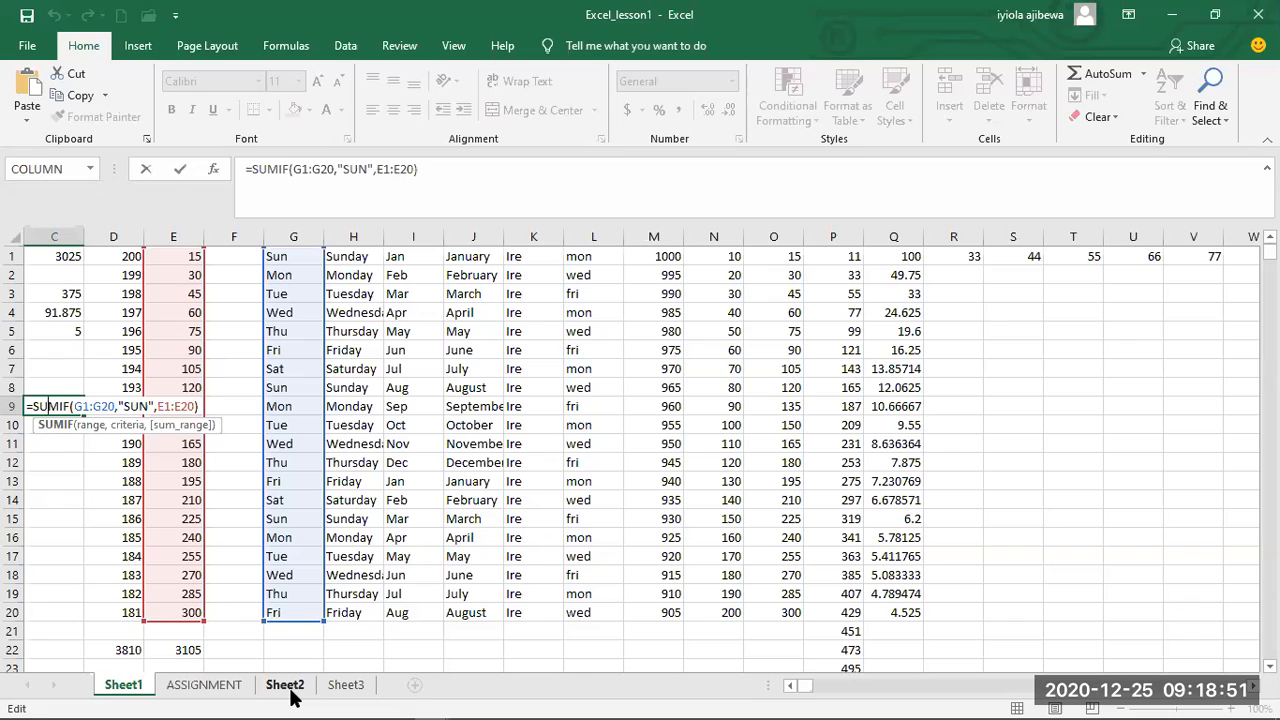
key("Return")
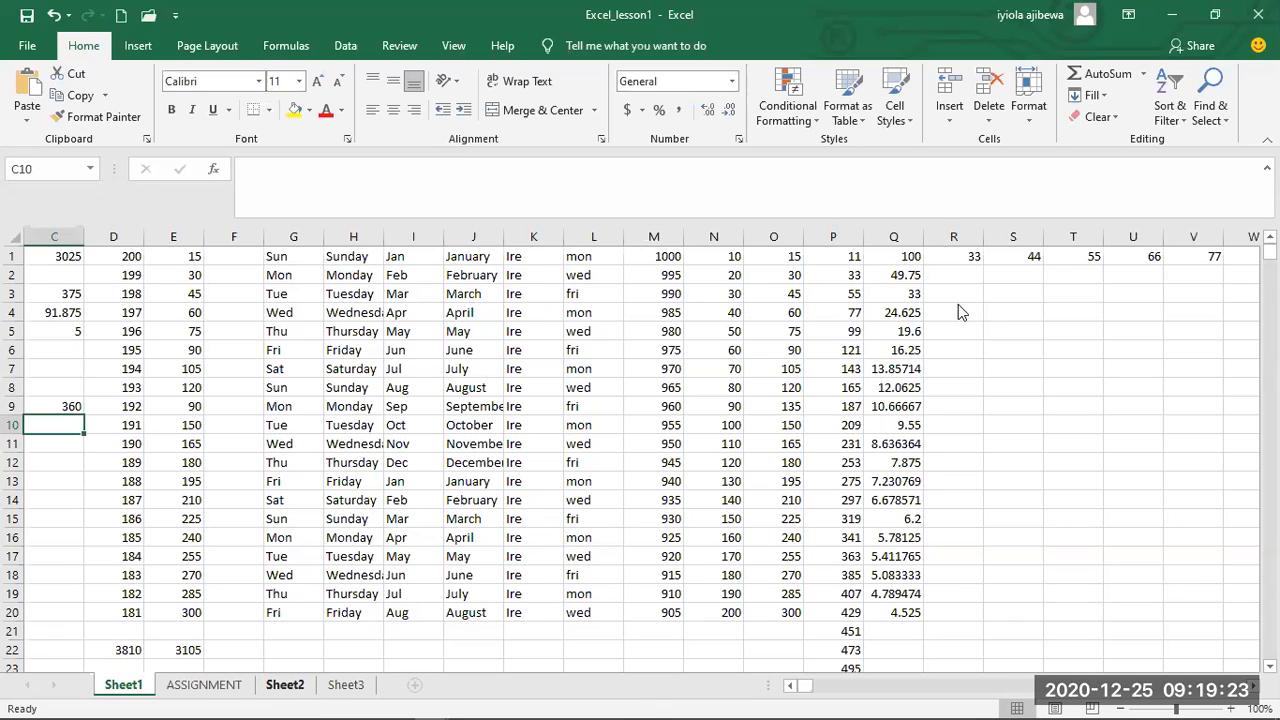
Enter the formula =SUMIF(G1:G20,"WED",N1:N20) in cell C10 to sum the column N values for Wednesday.
double_click(42, 425)
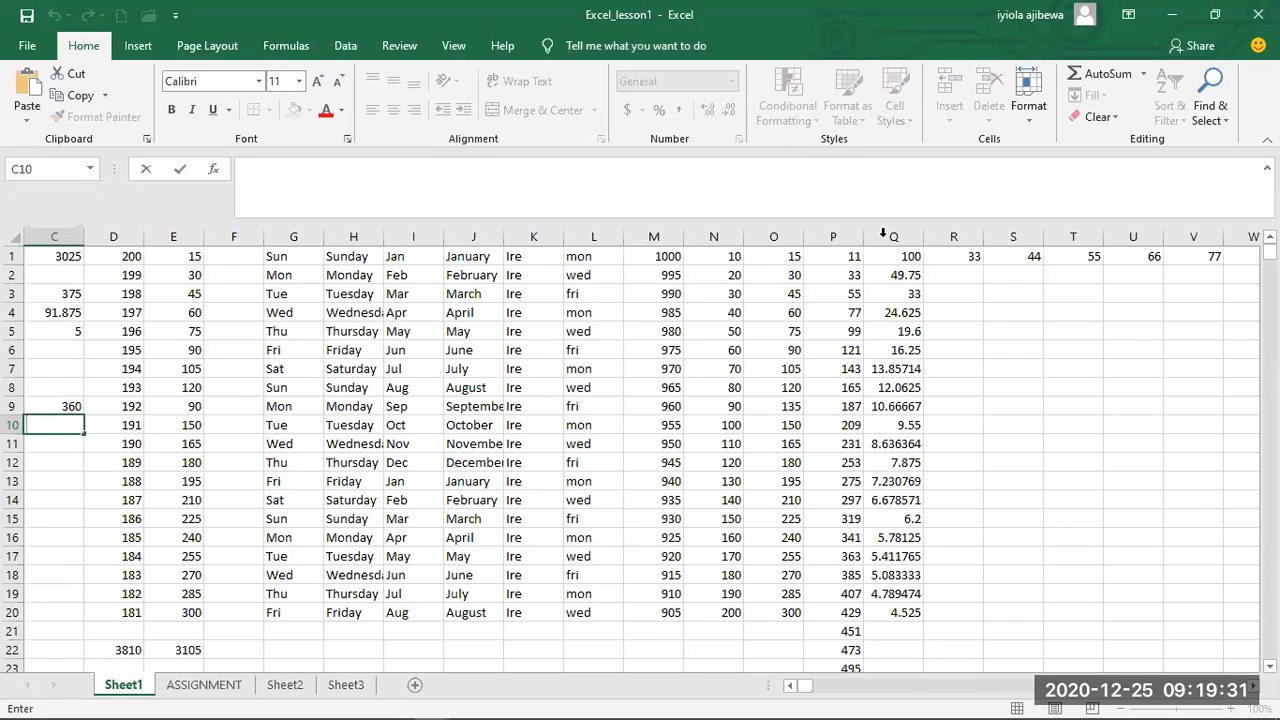
type("=")
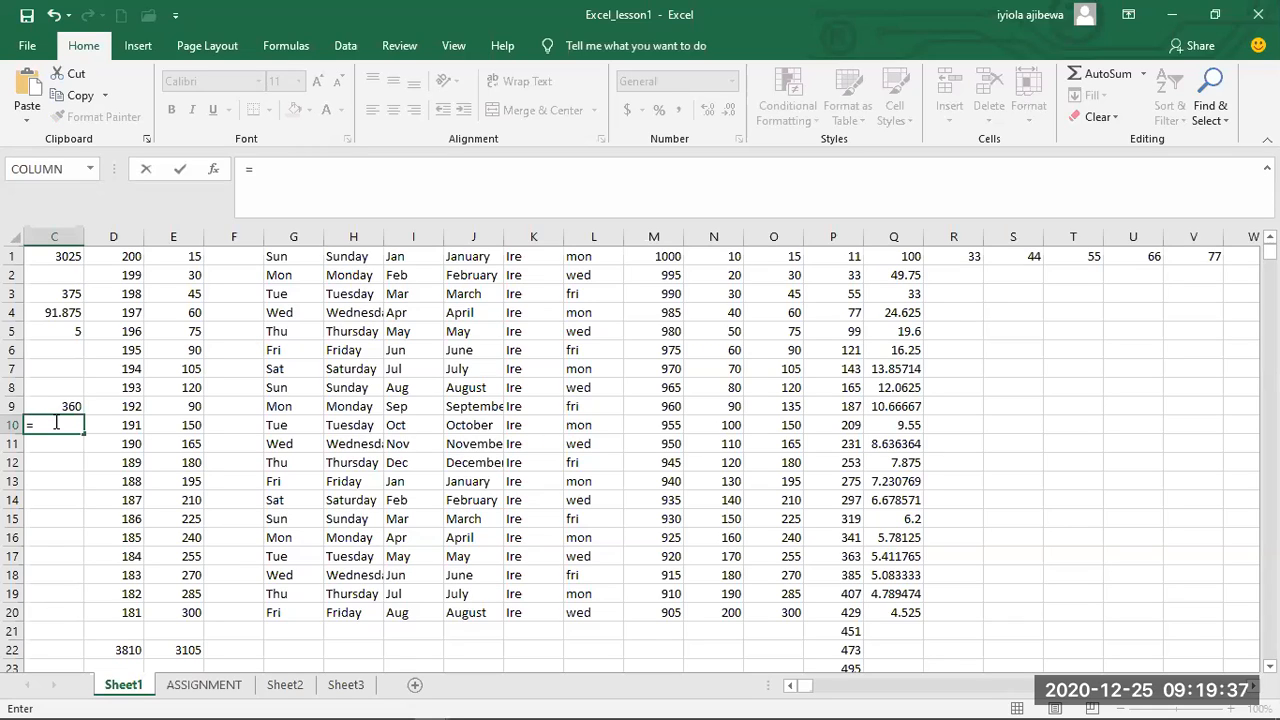
type("SUMIF")
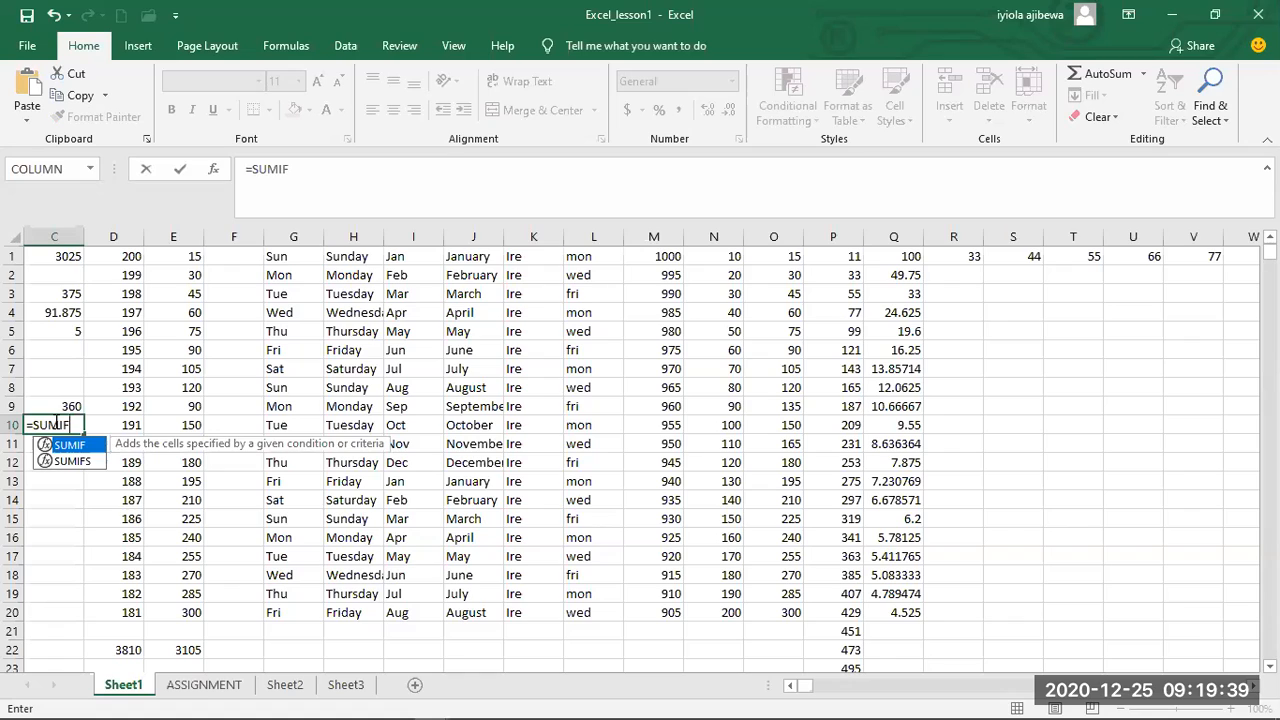
type("(")
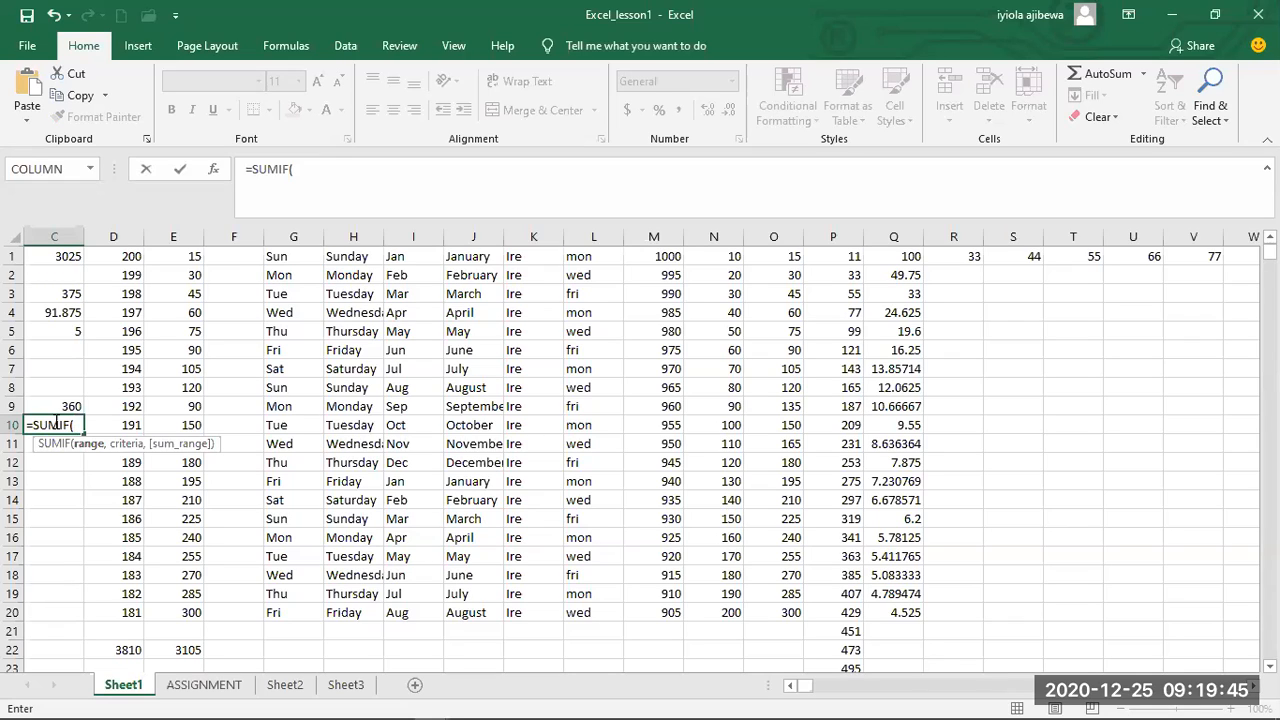
type("G1:G")
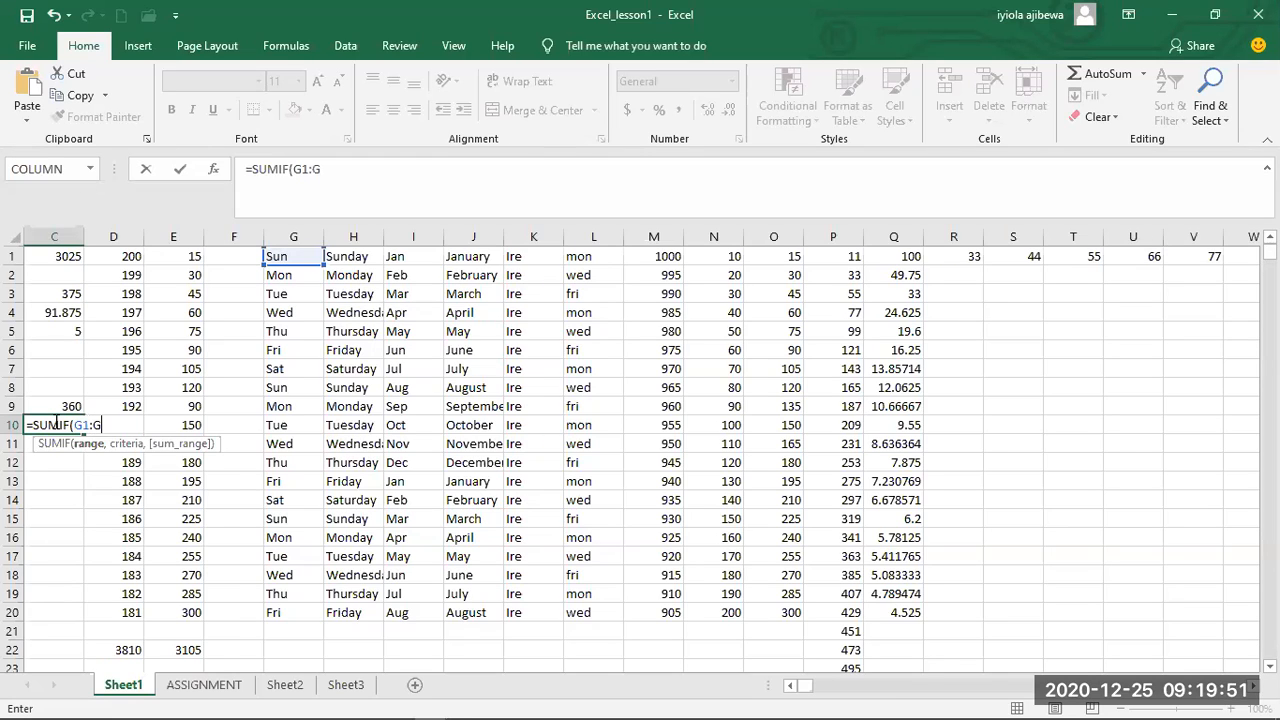
type("20")
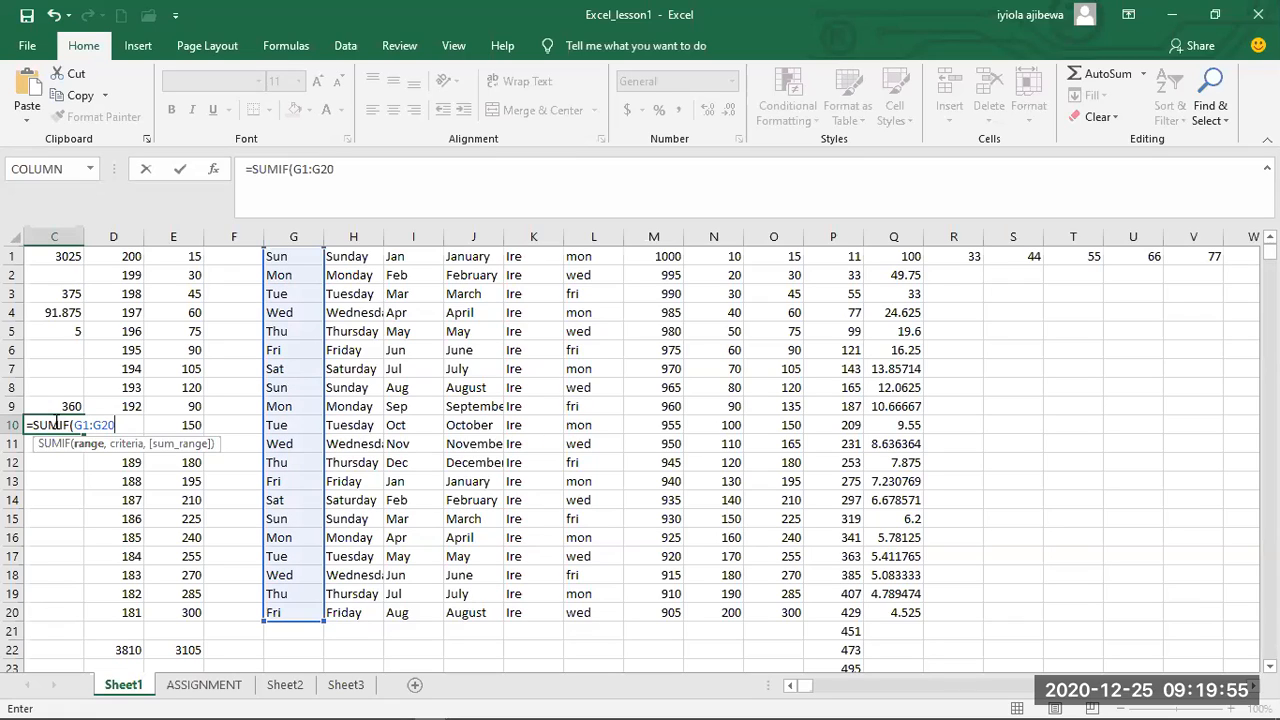
type(",")
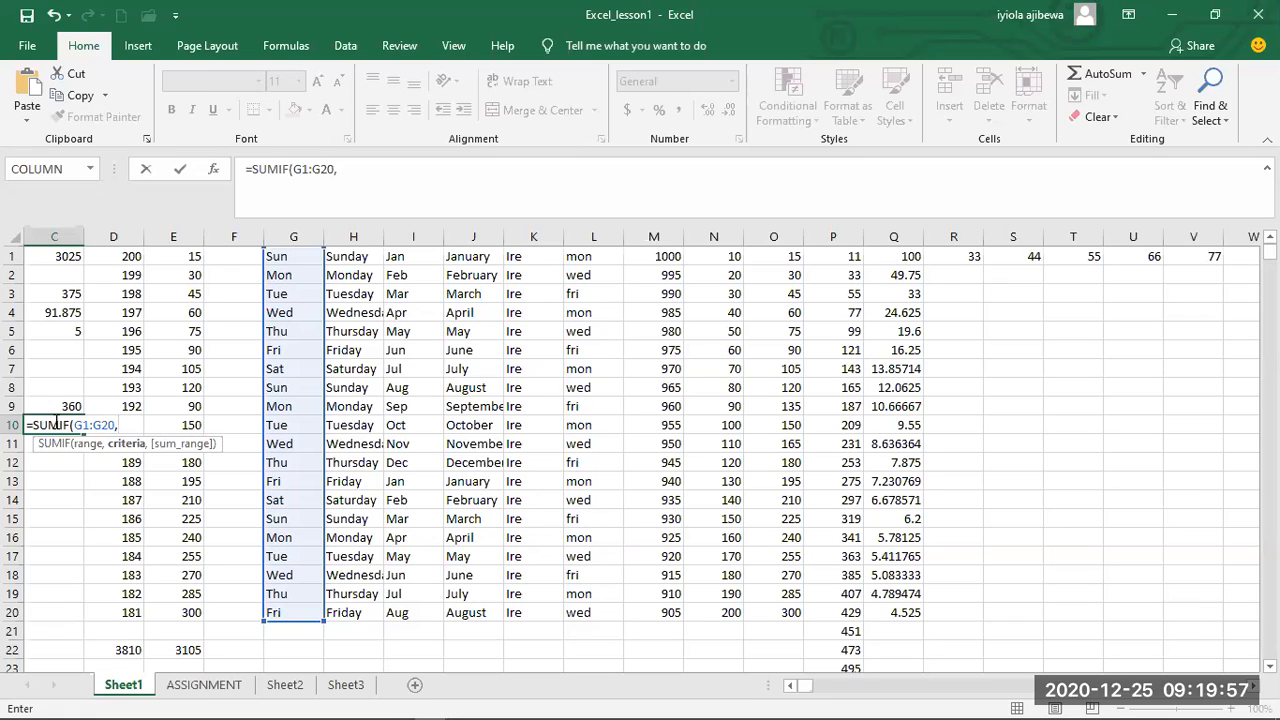
type("\"WED")
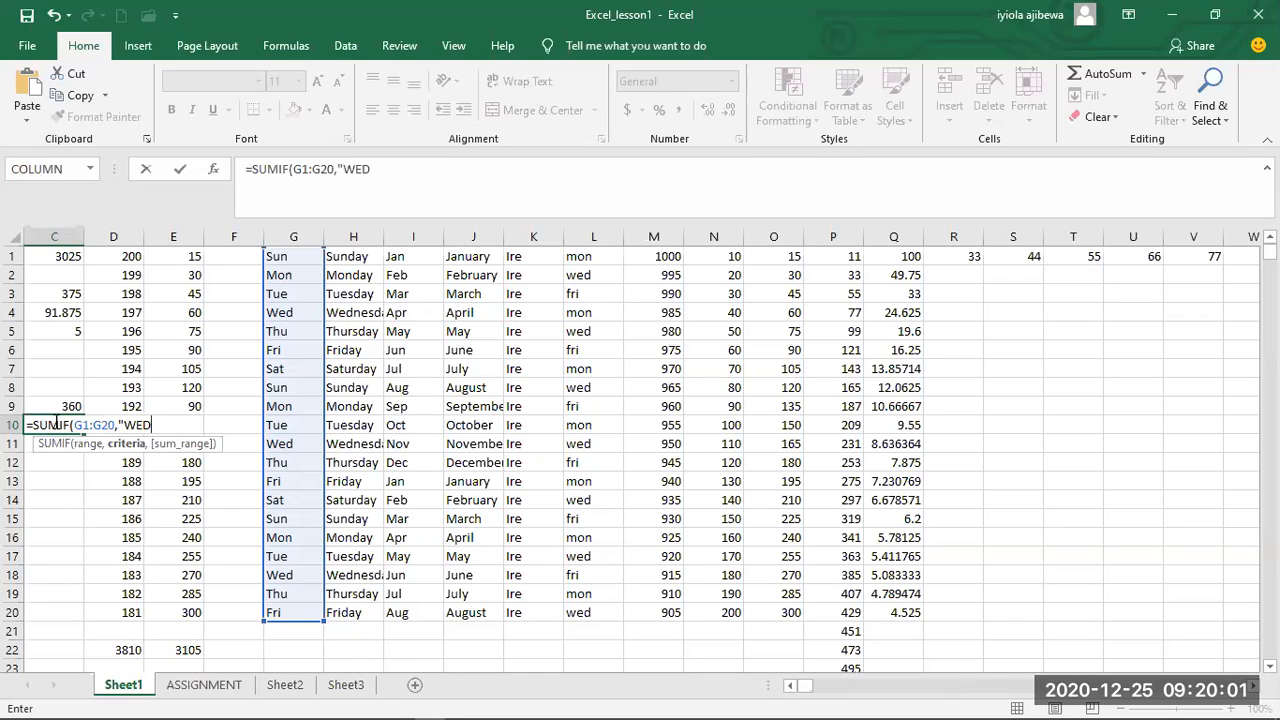
type("\",")
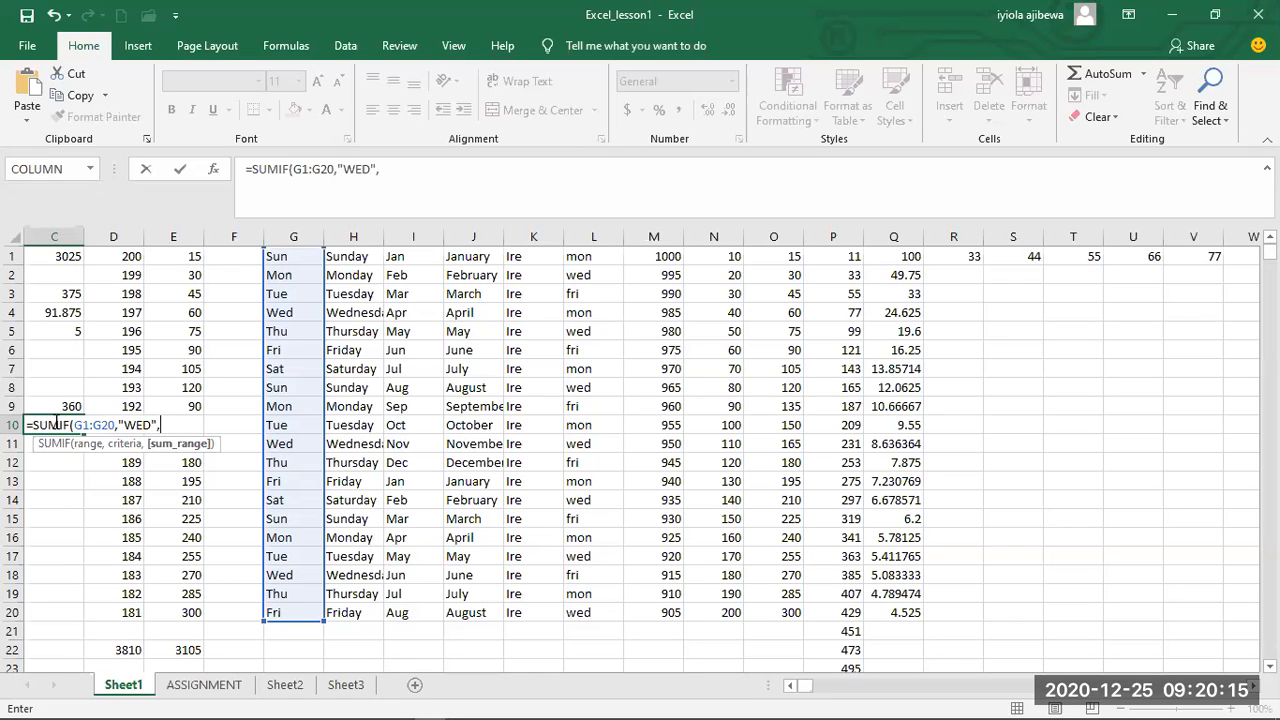
type("N")
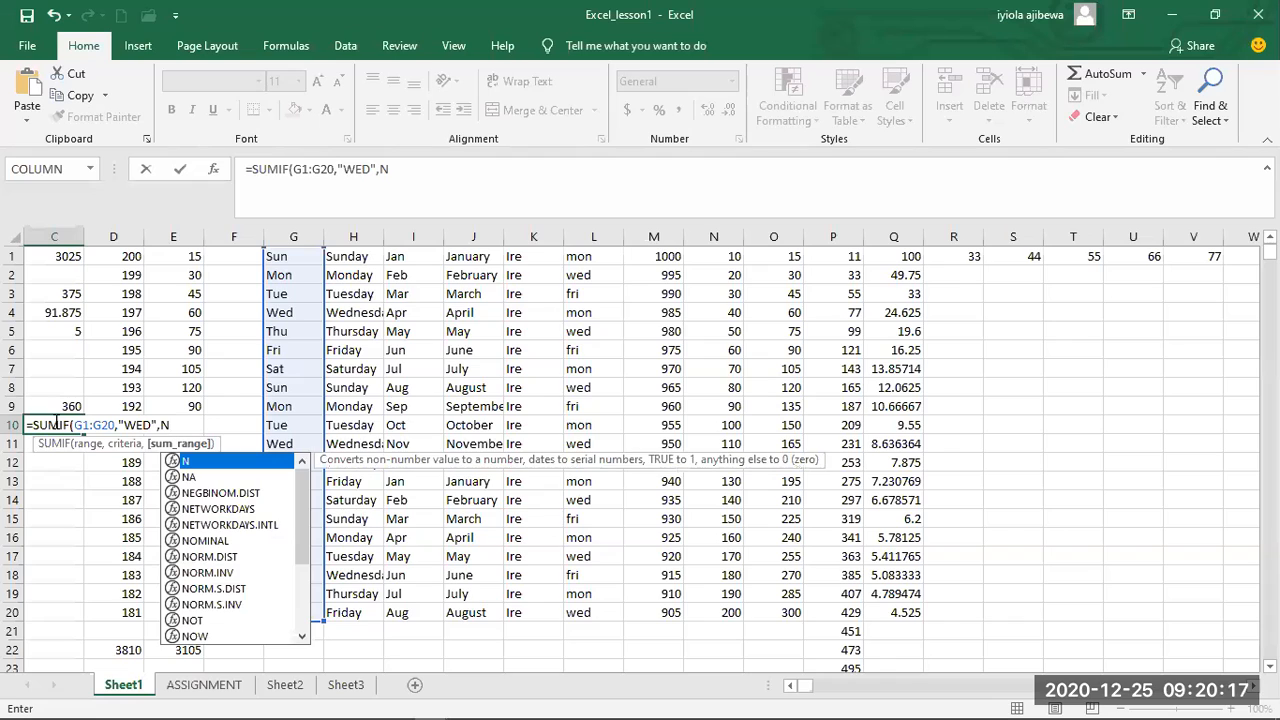
key("BackSpace")
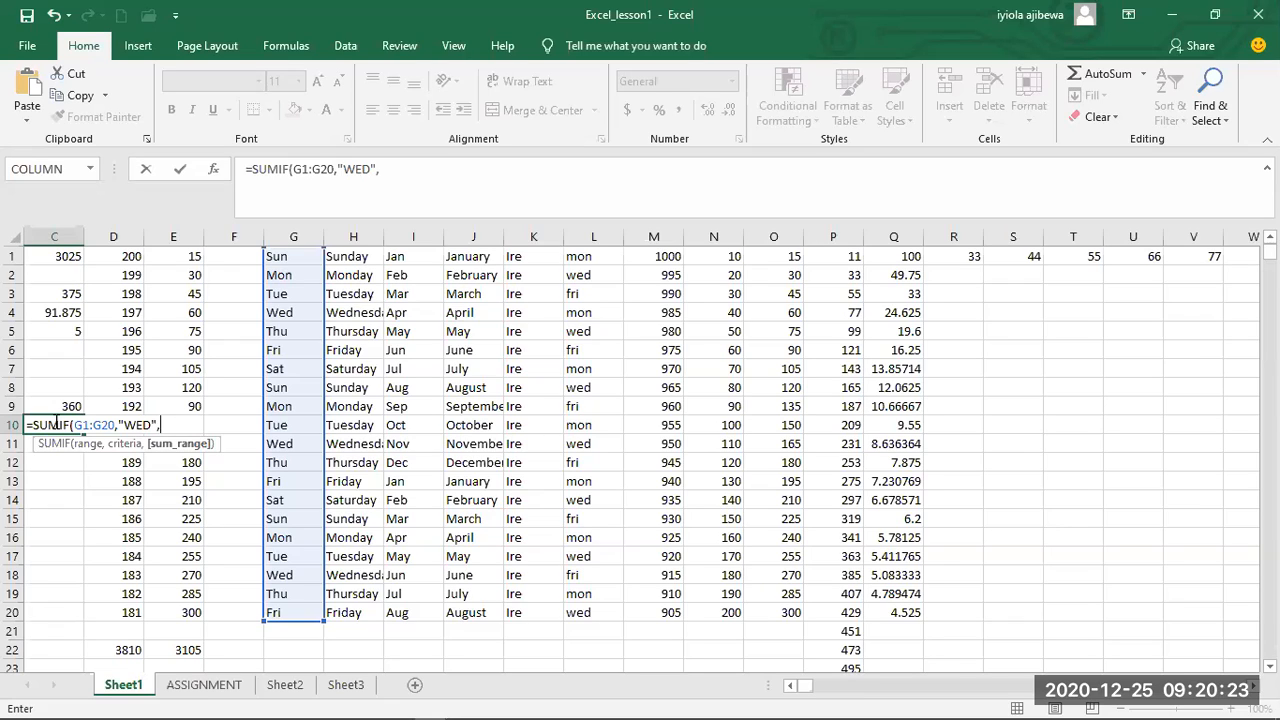
type("N1:")
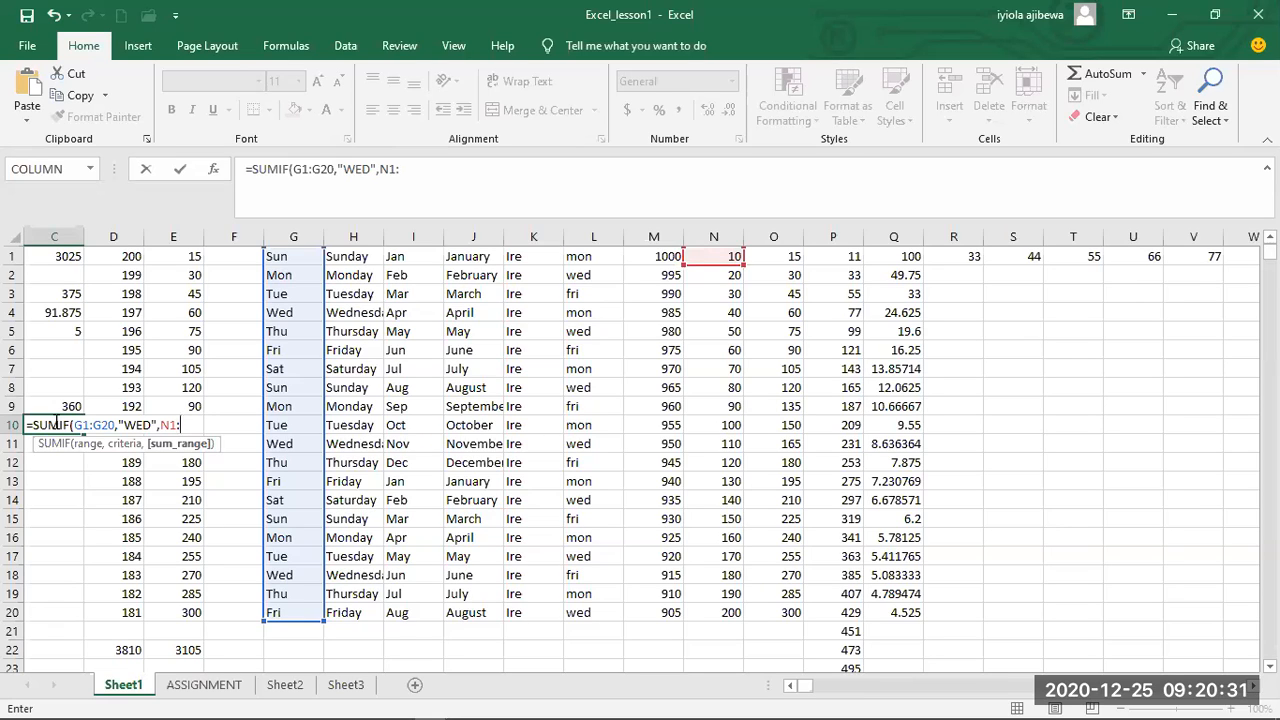
type("N")
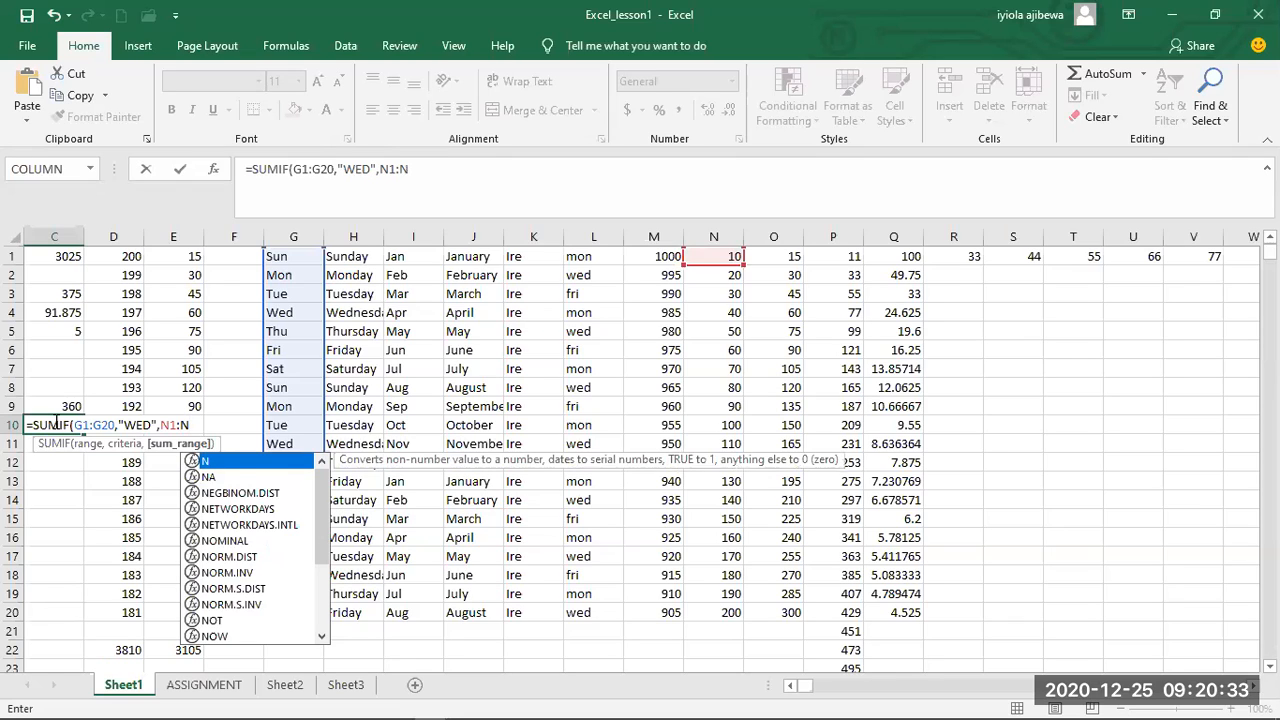
type("20")
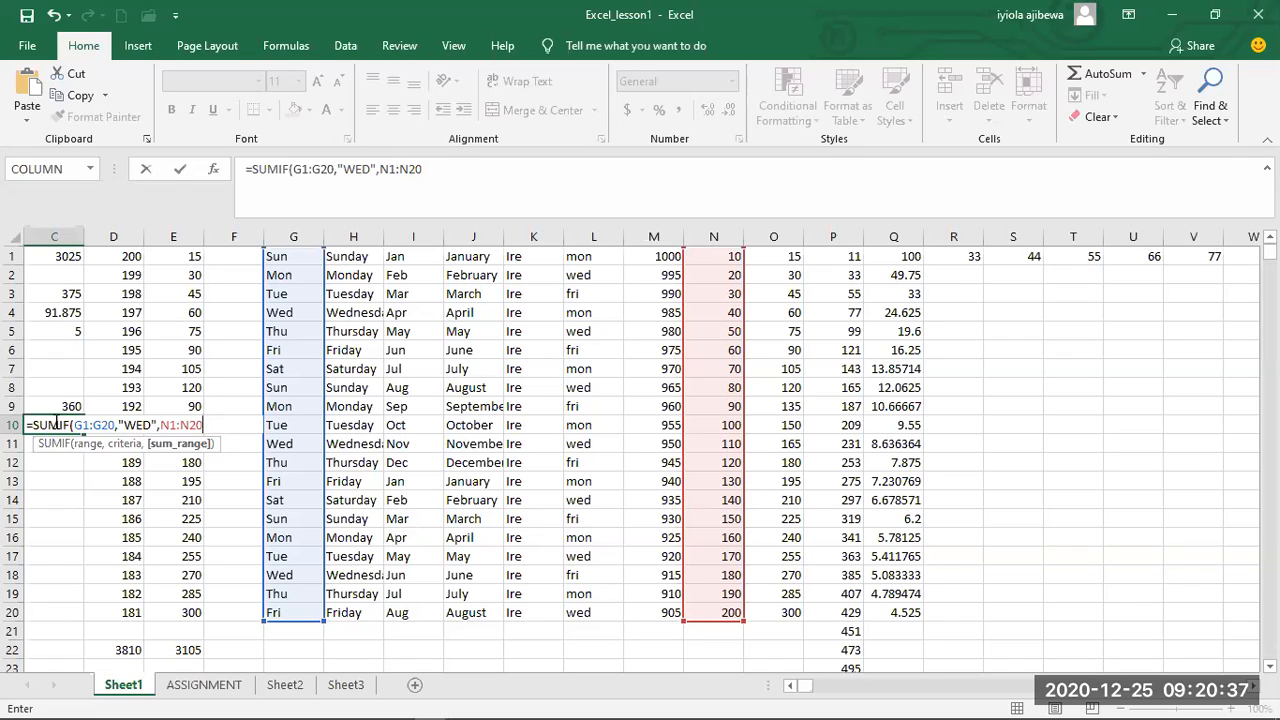
type(")")
key("Return")
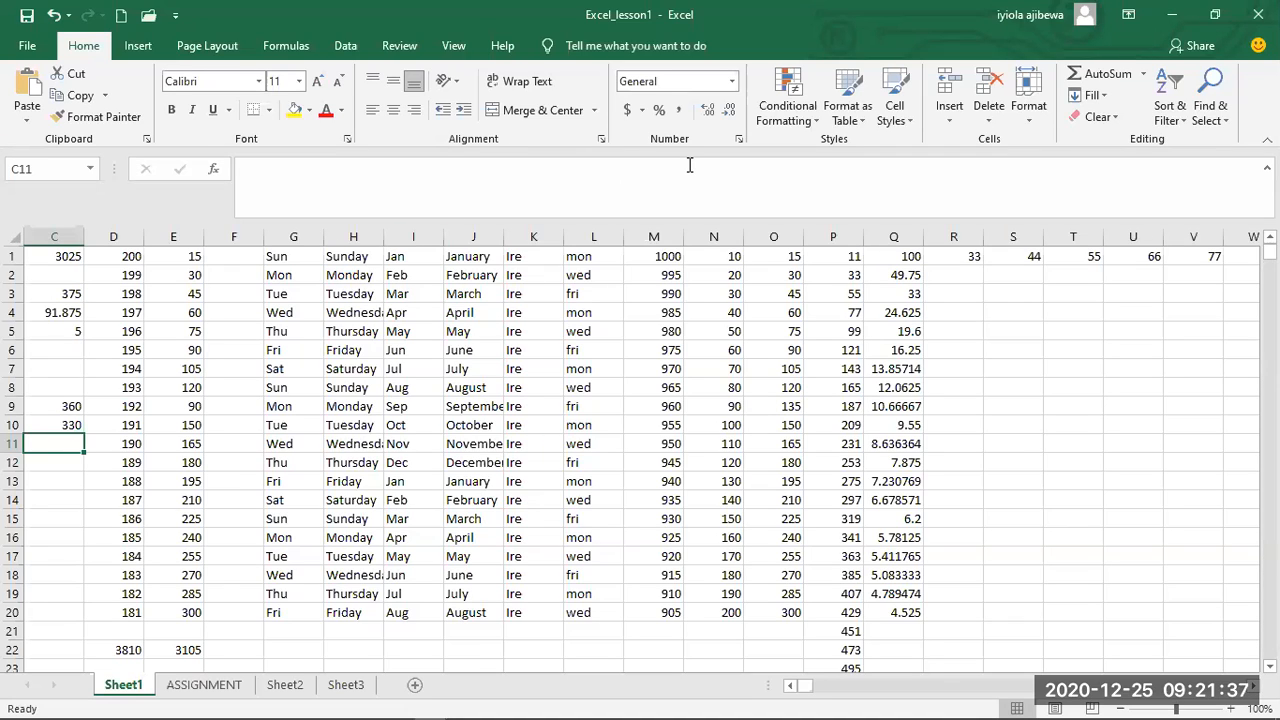
Enter the formula =AVERAGEIF(I1:I20,"FEB",O1:O20) in cell C11 to average the column O values for February.
type("=")
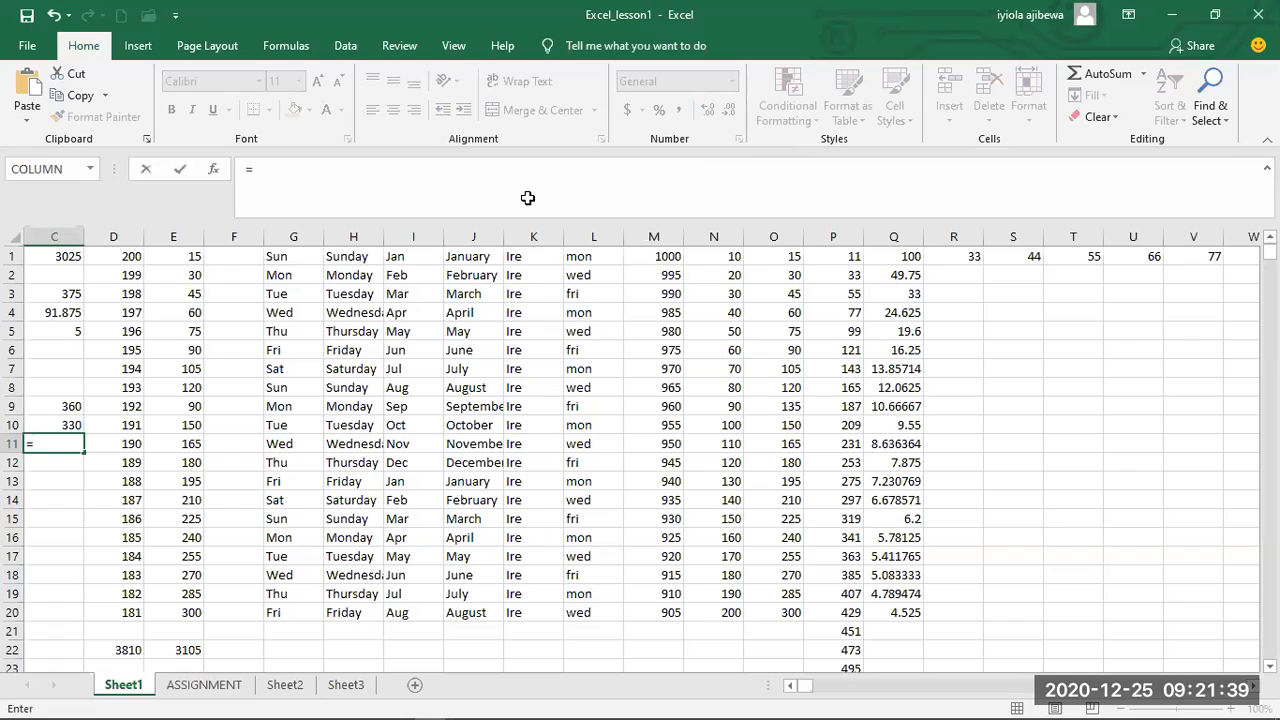
type("AVE")
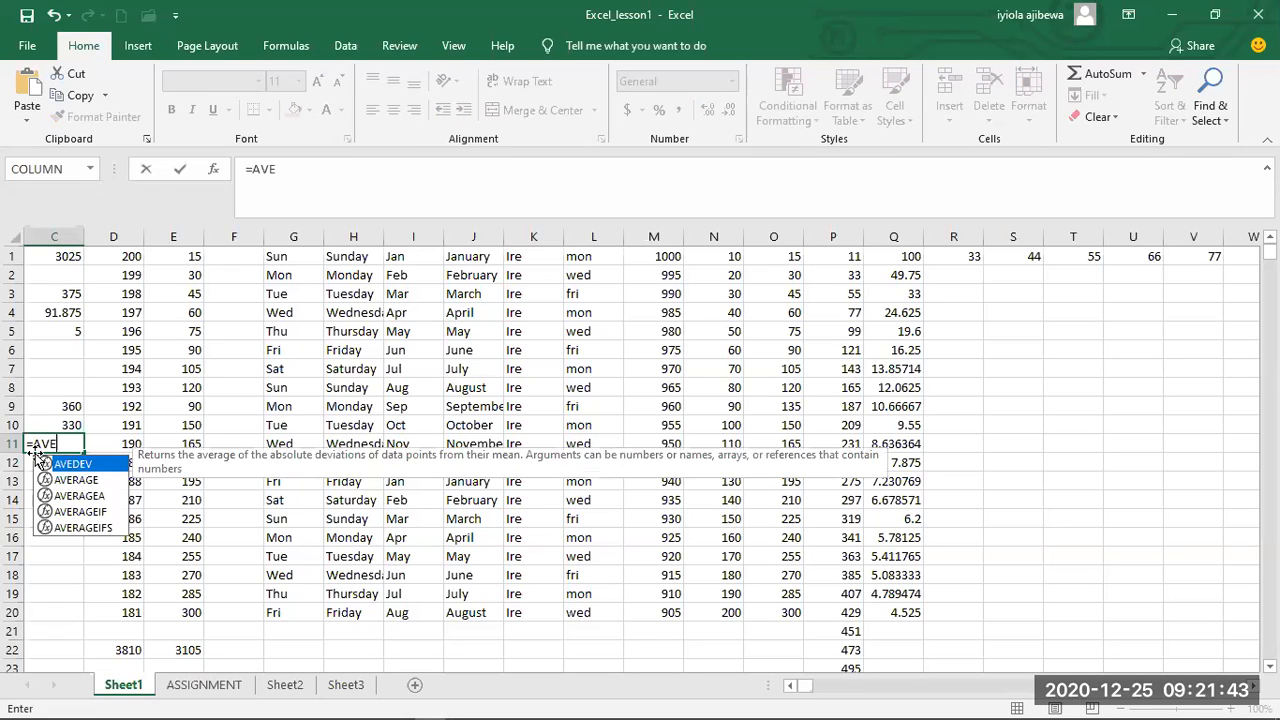
type("RAGE")
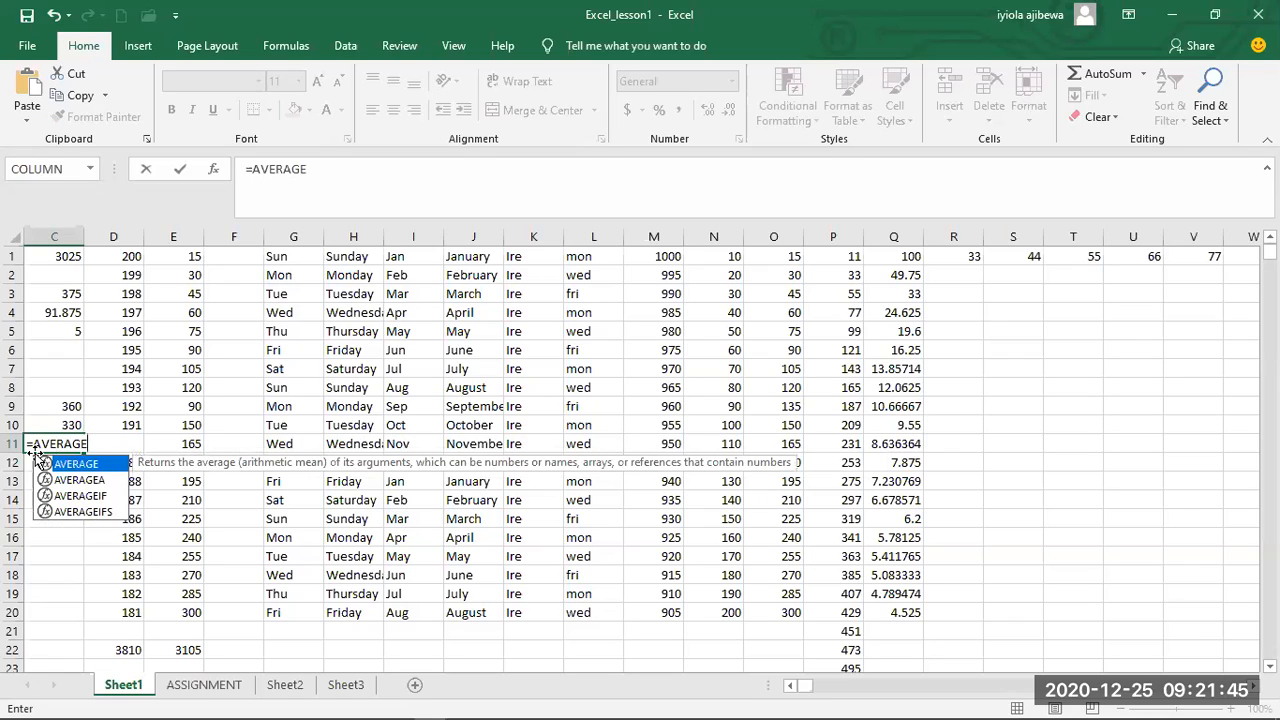
type("IF(I")
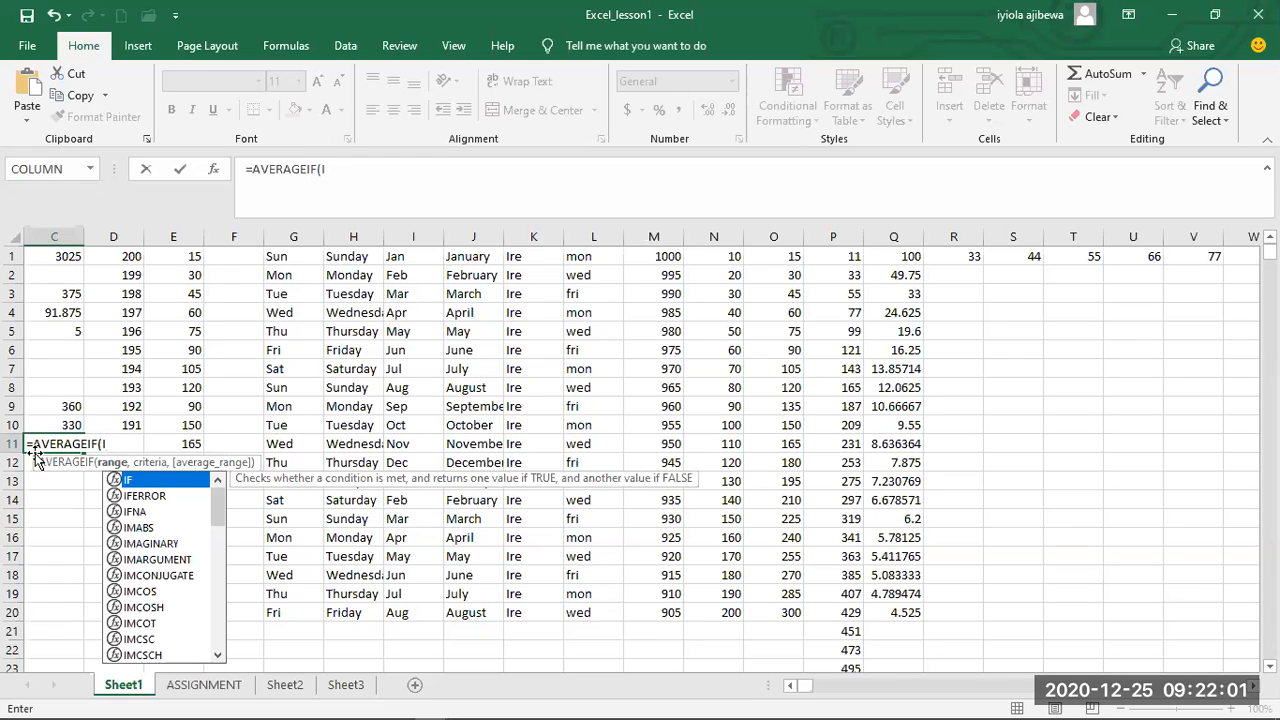
type("1")
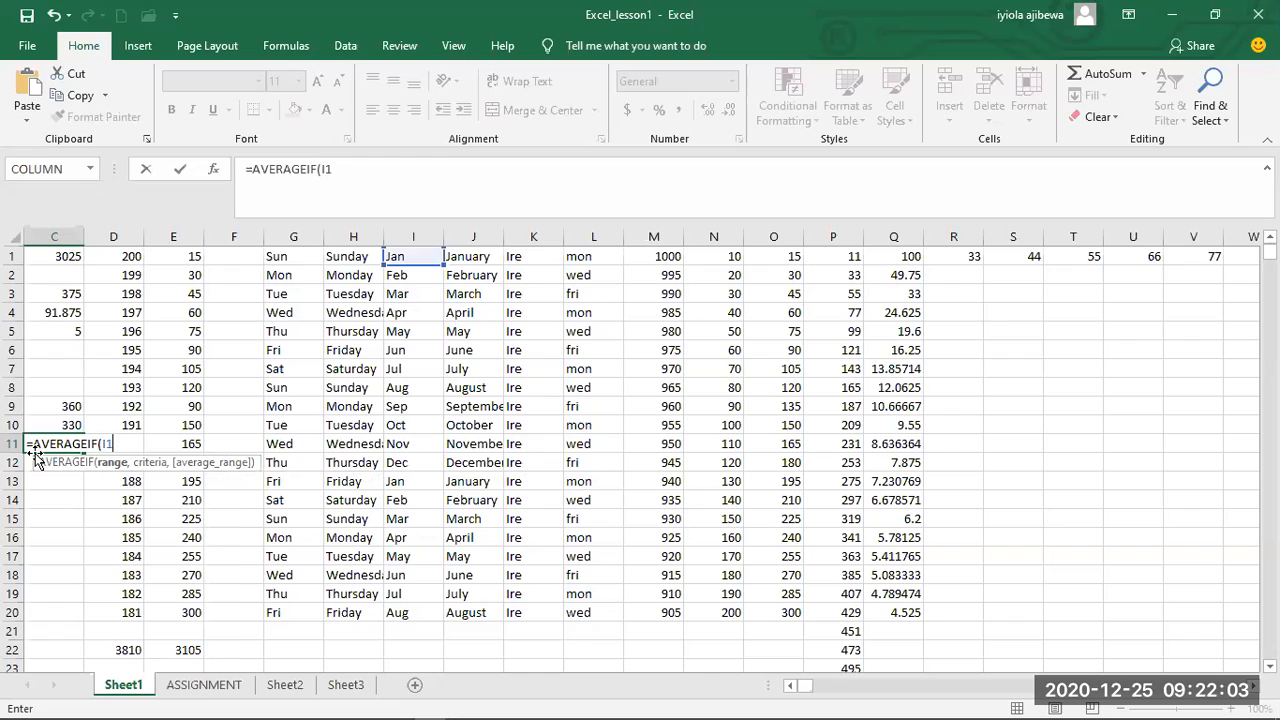
type("\"")
key("BackSpace")
type(":I20")
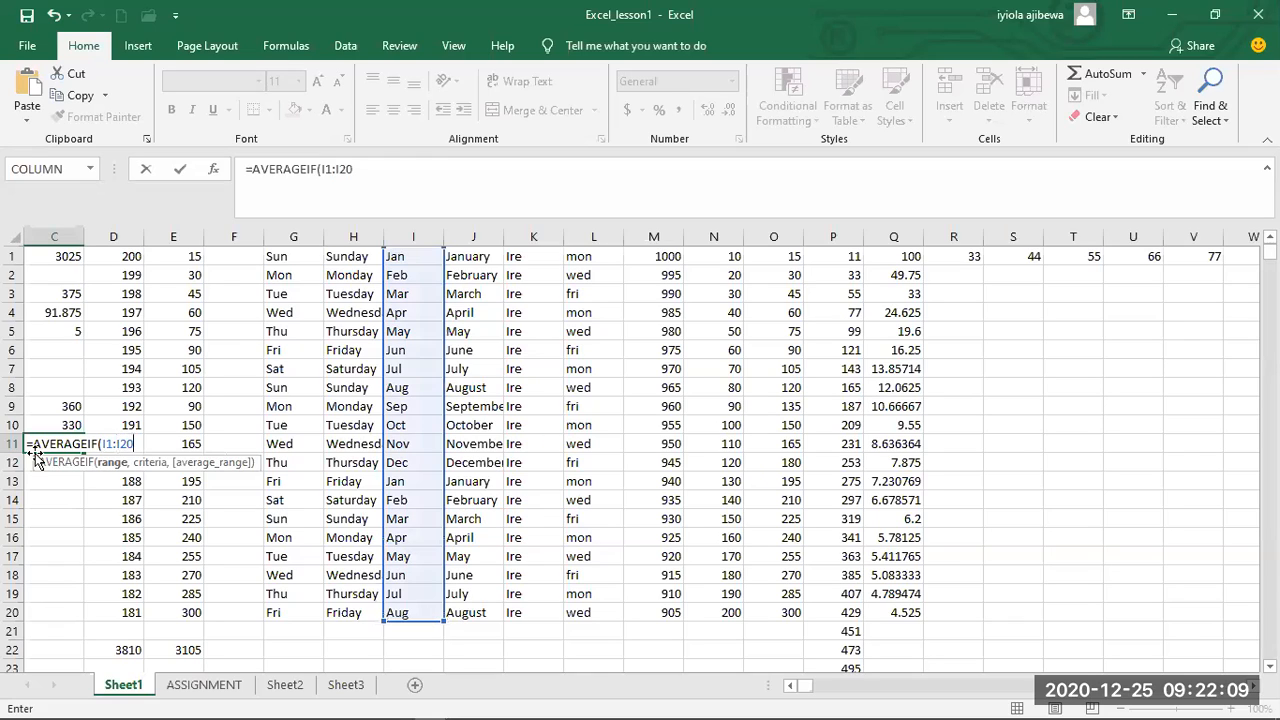
type(",\"")
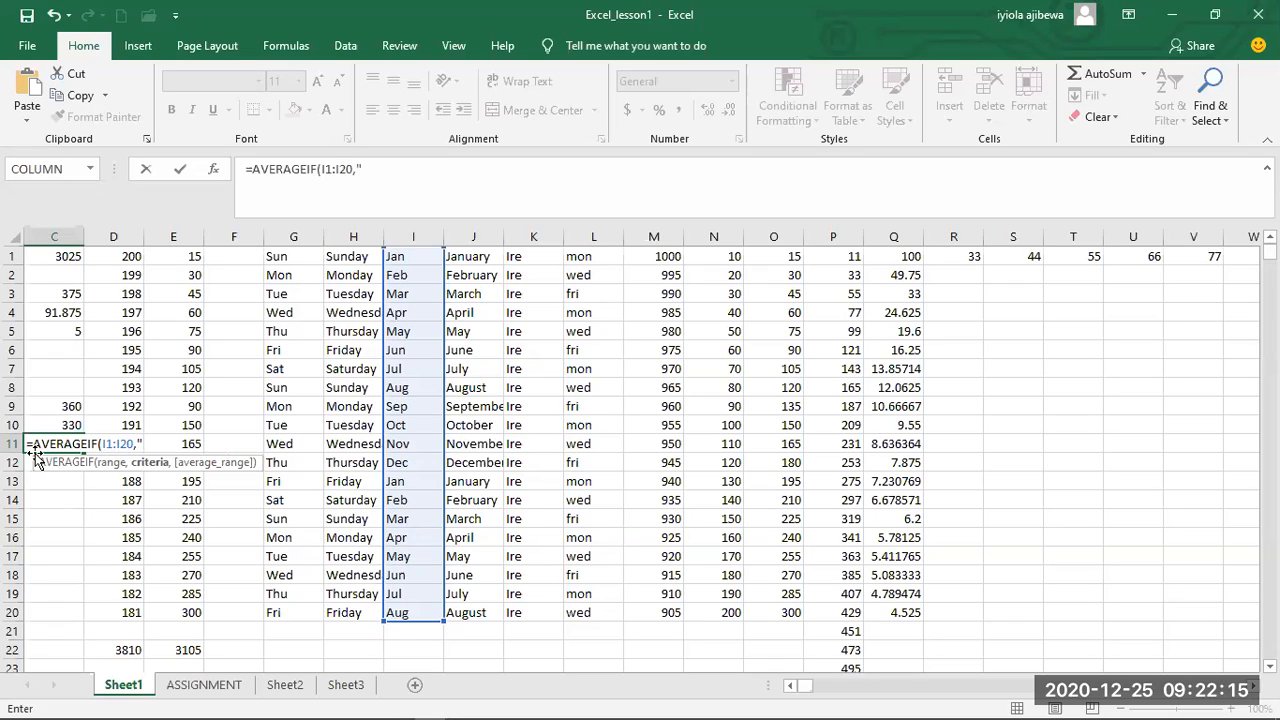
type("FEB\",")
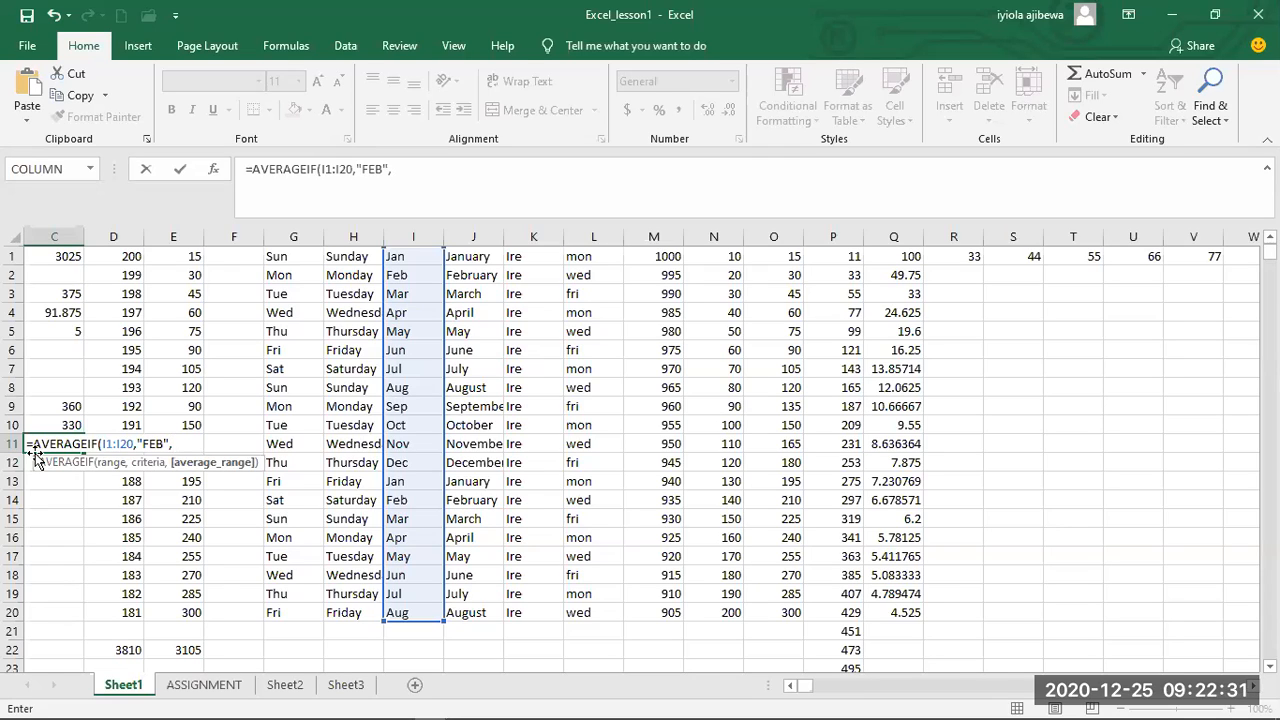
type("O")
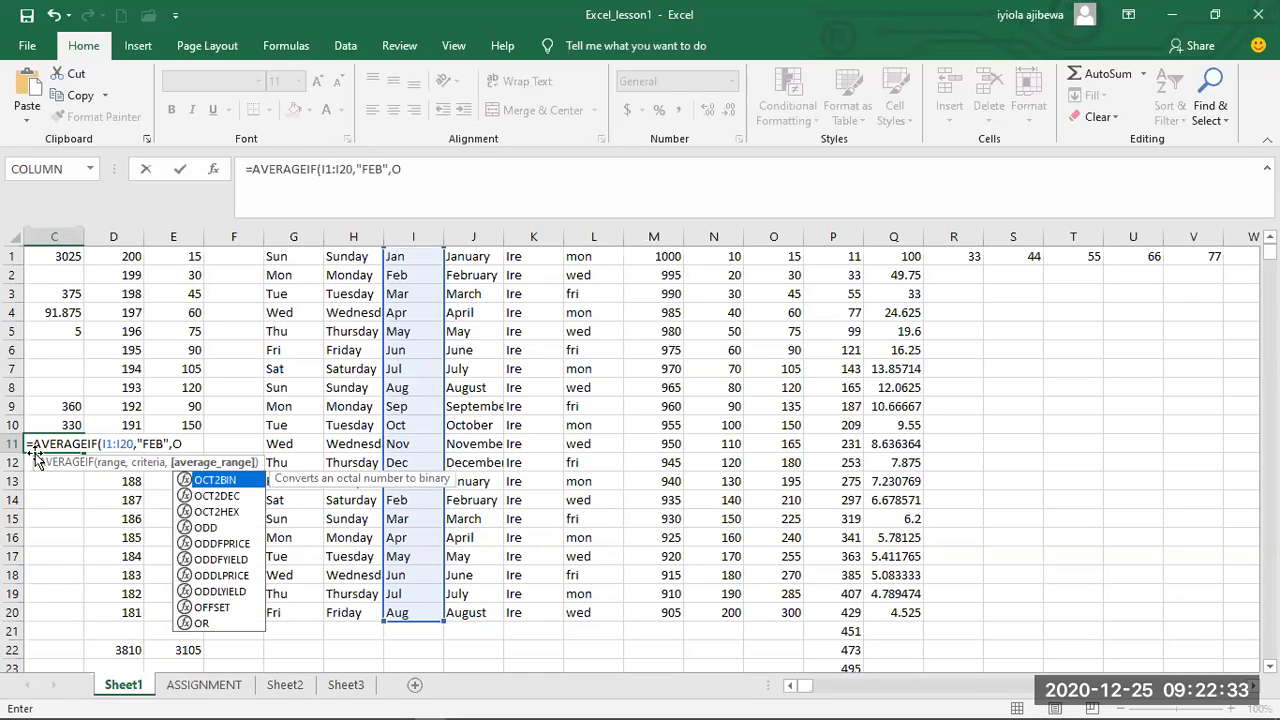
type("1:")
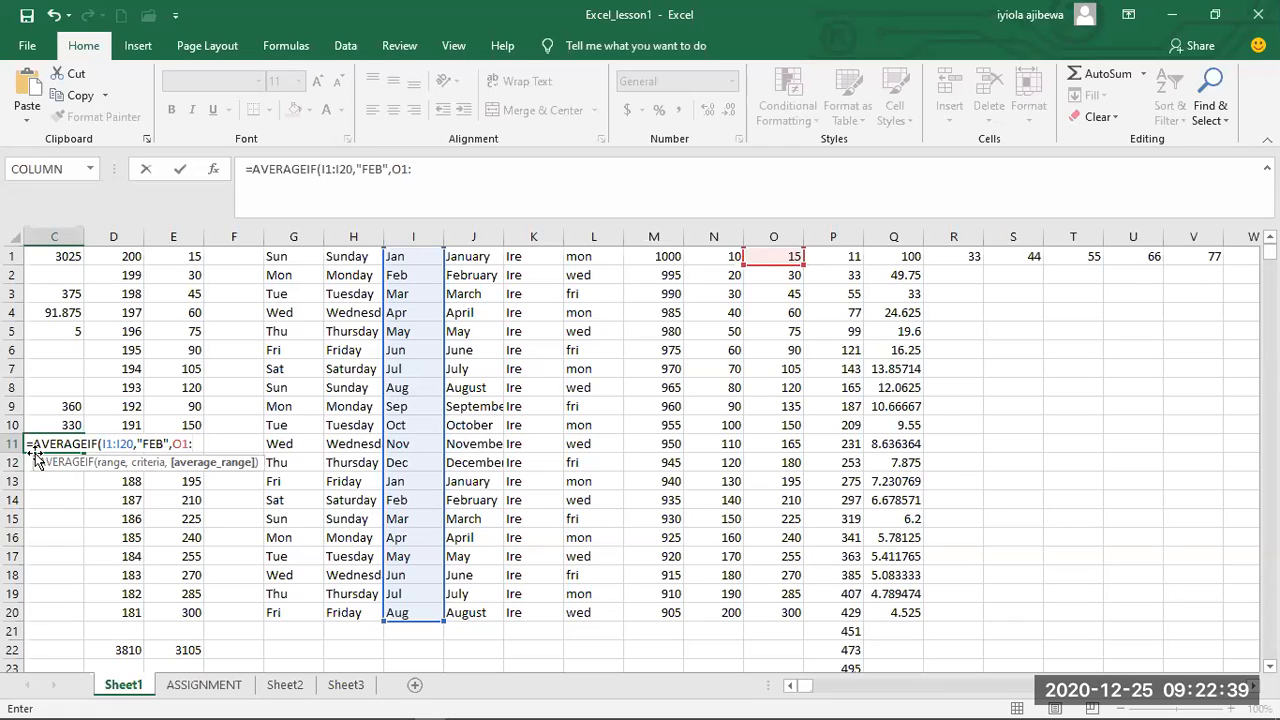
type("O")
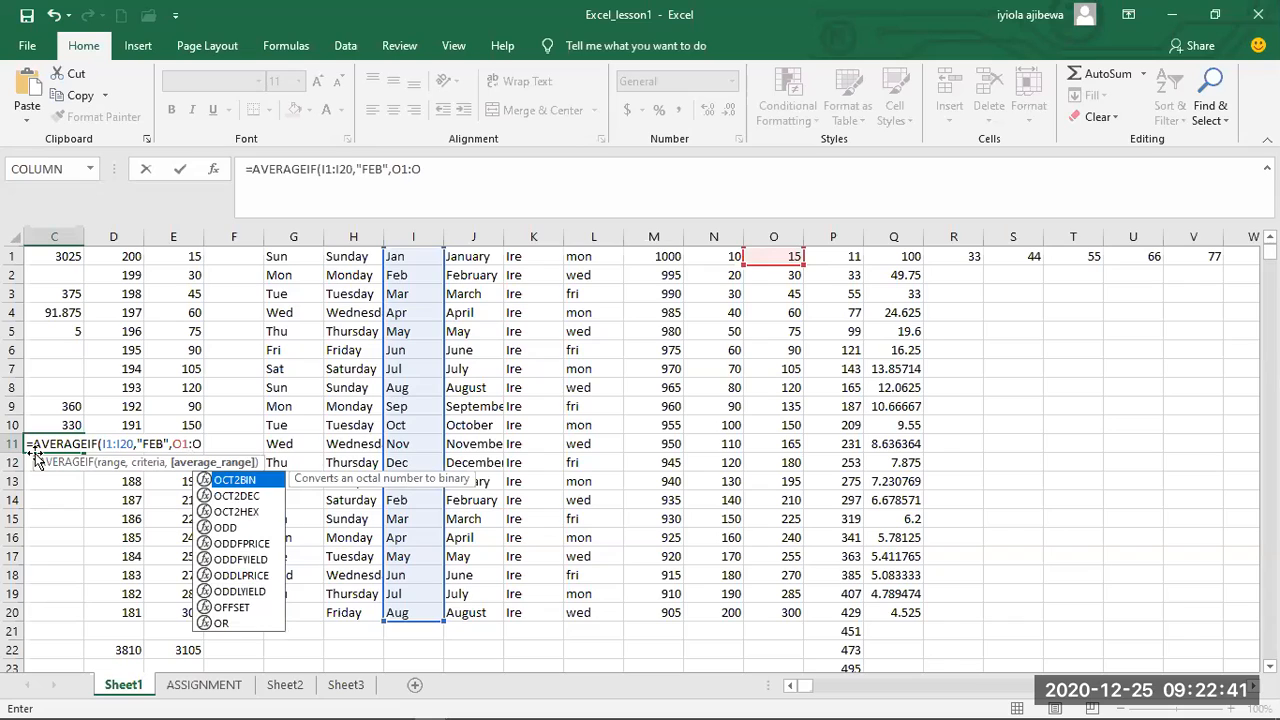
type("20")
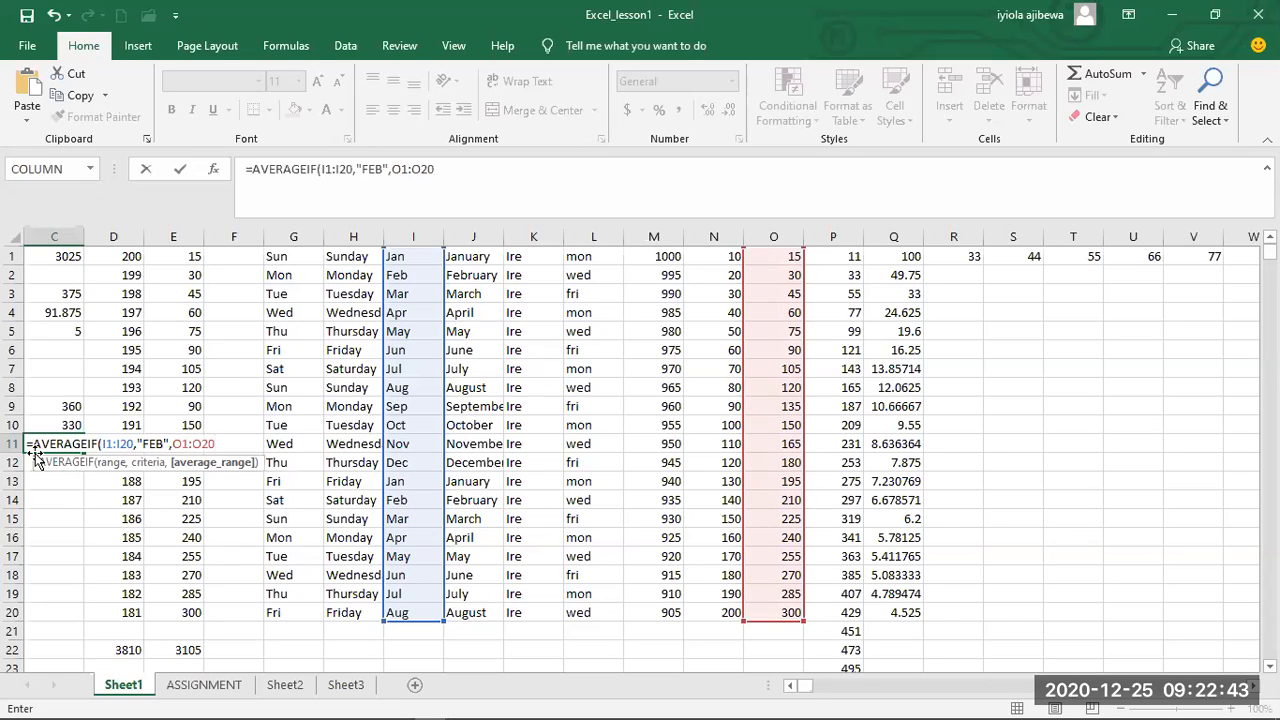
type(")")
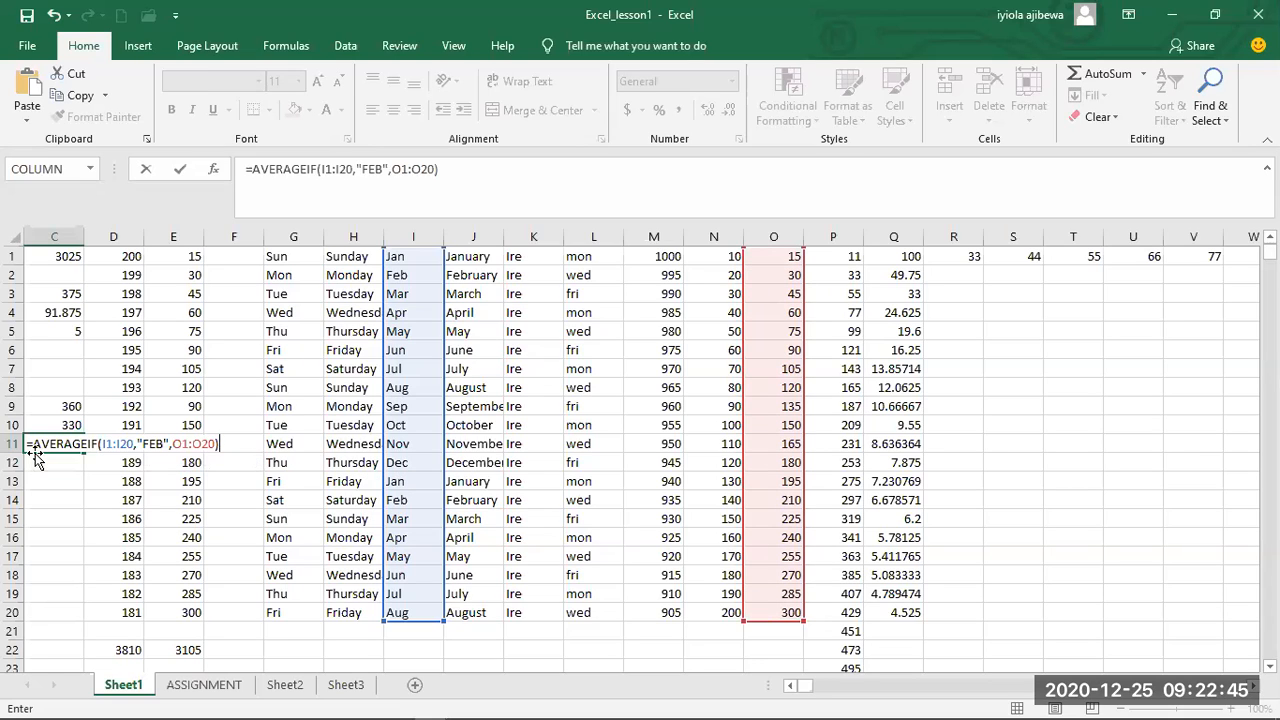
key("Return")
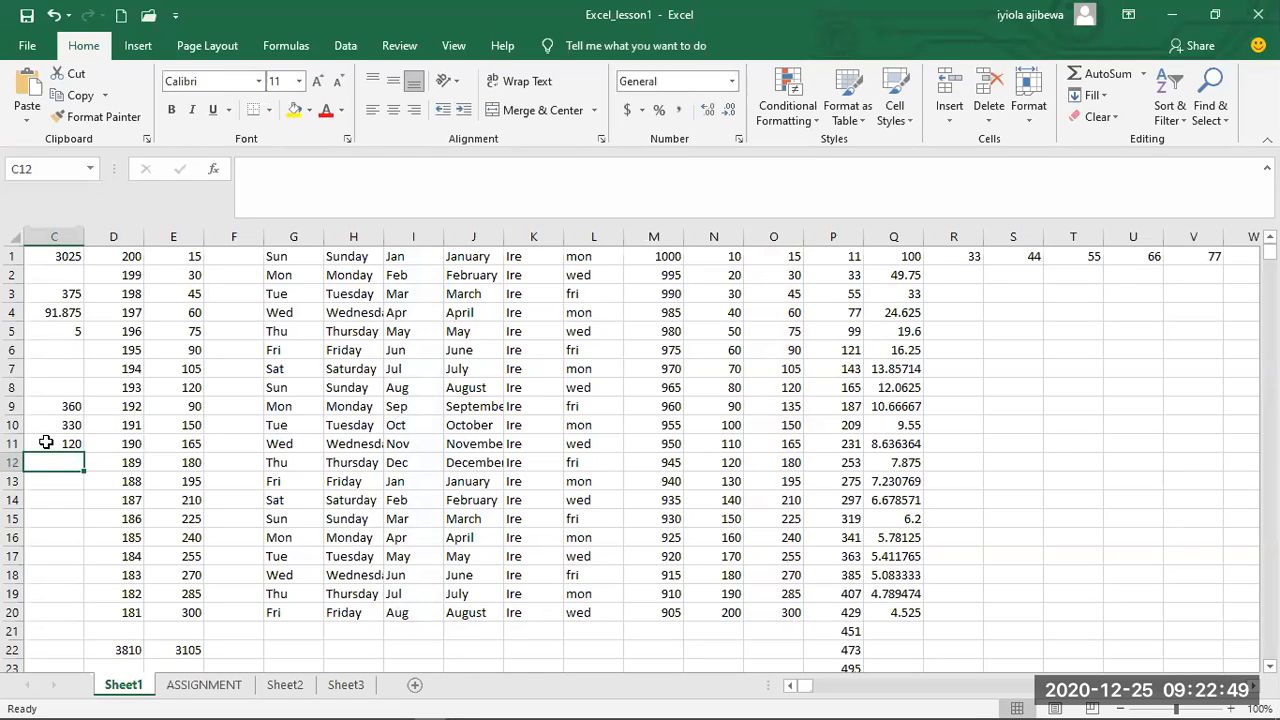
Review the AVERAGEIF formula in cell C11, the COUNTIF formula in C5 and the SUMIF formula in C9 with their highlighted ranges.
left_click(46, 442)
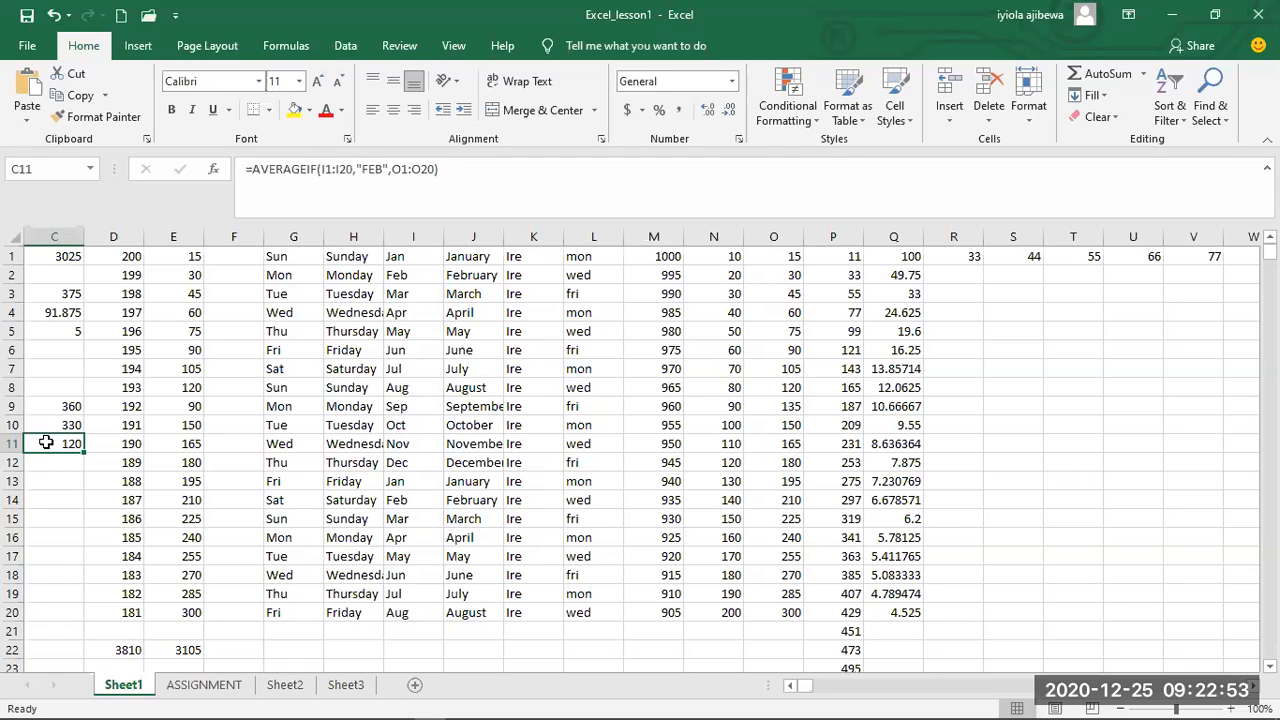
double_click(46, 443)
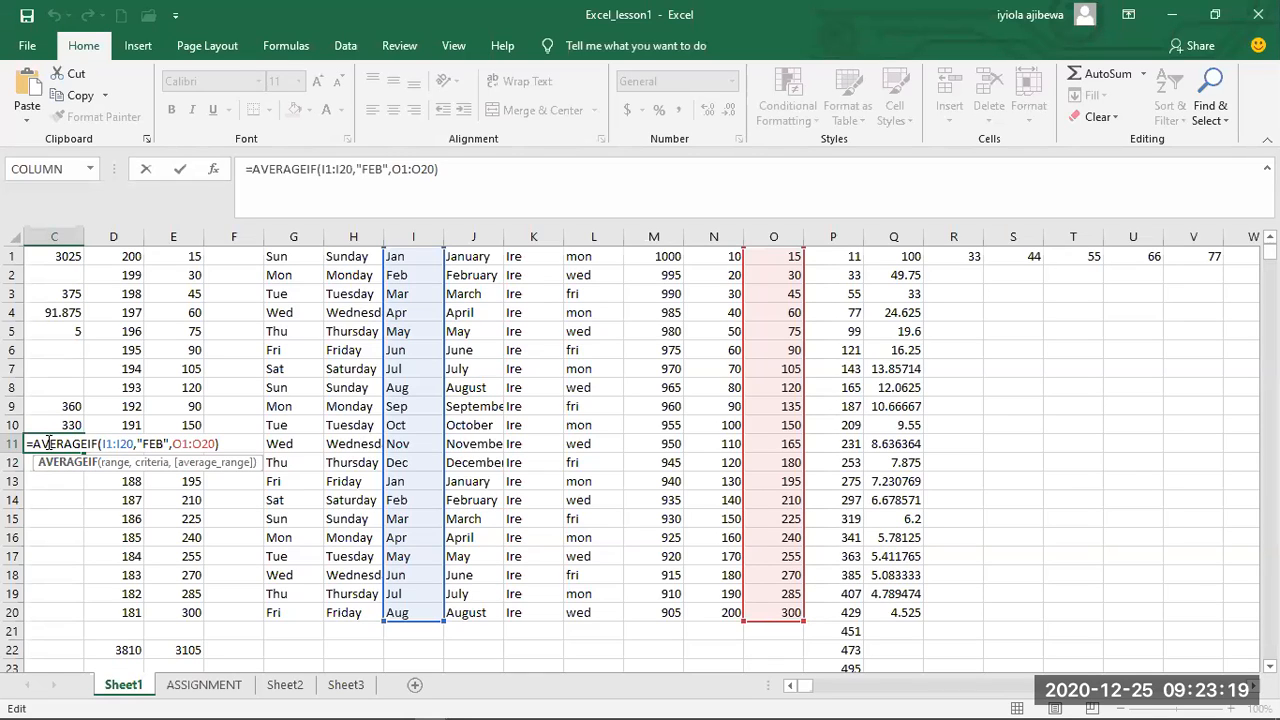
key("Return")
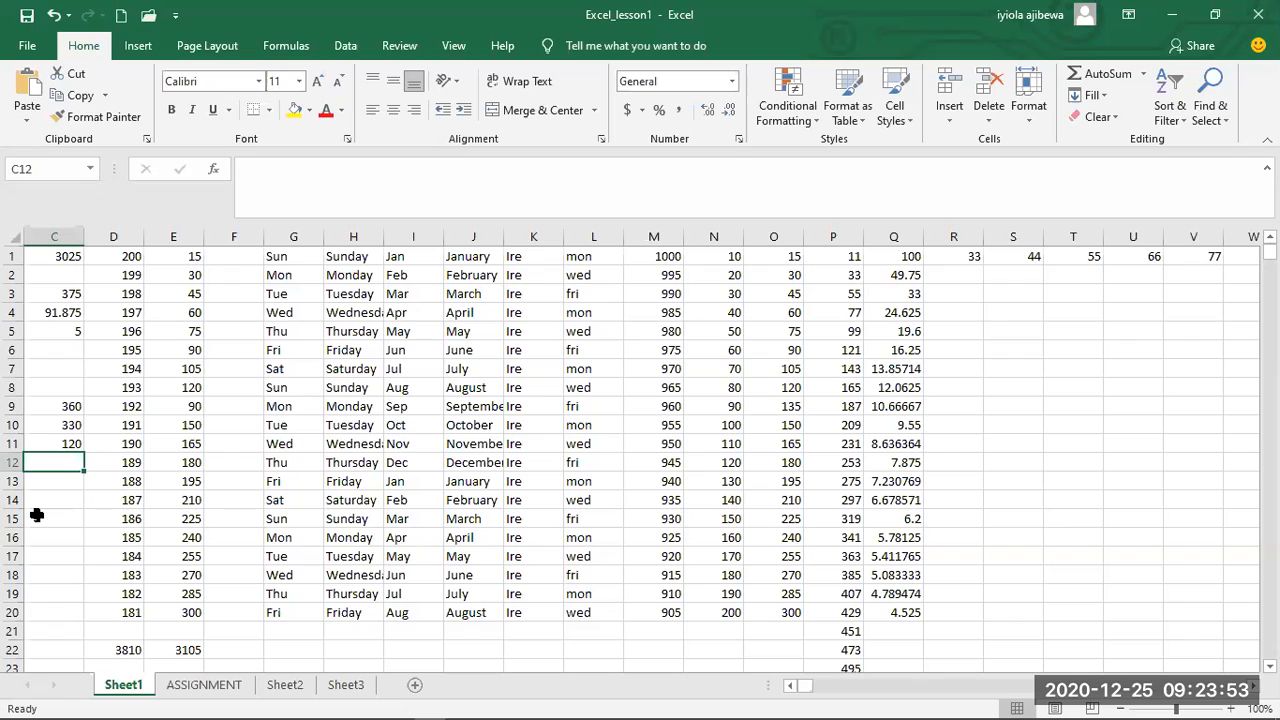
left_click(52, 331)
double_click(52, 331)
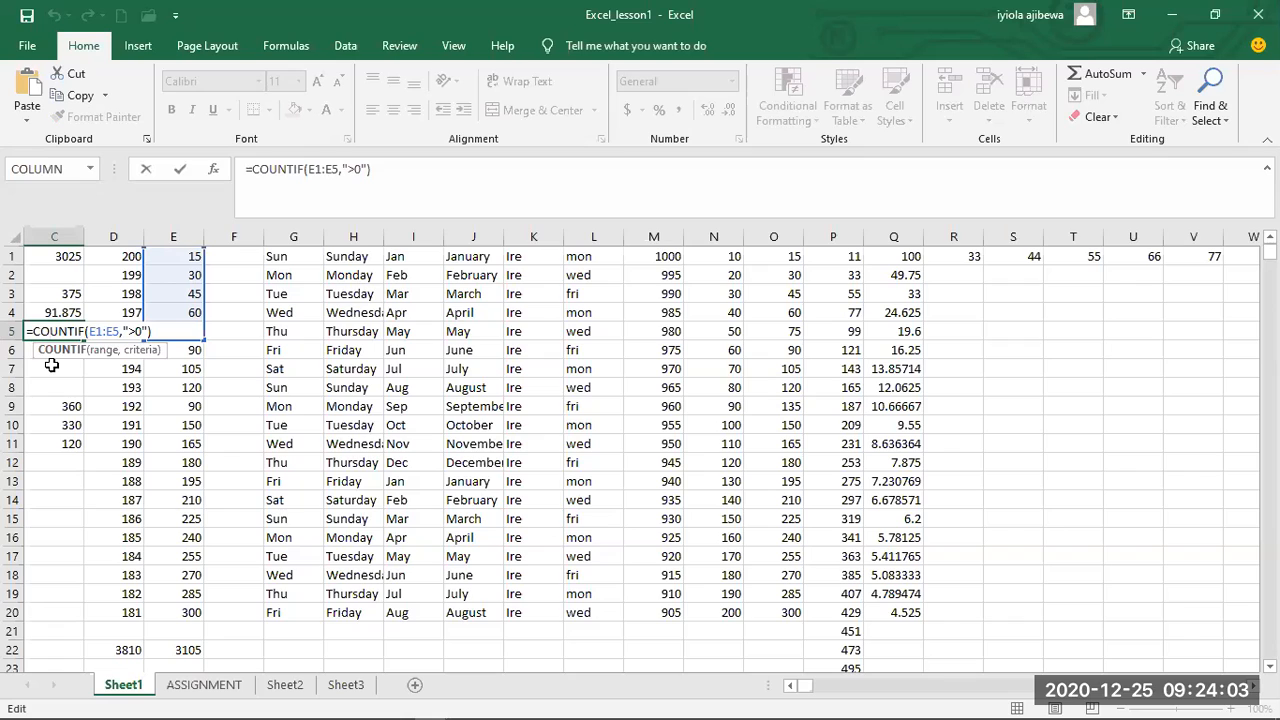
double_click(51, 405)
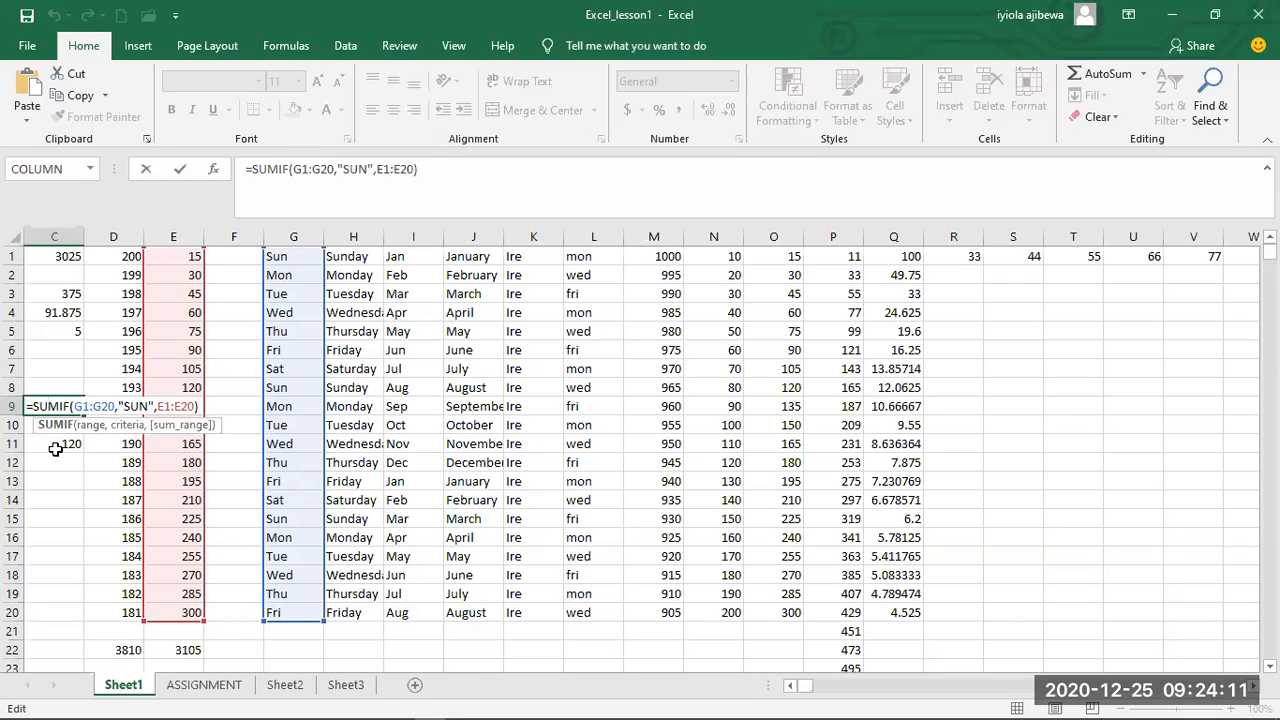
key("Return")
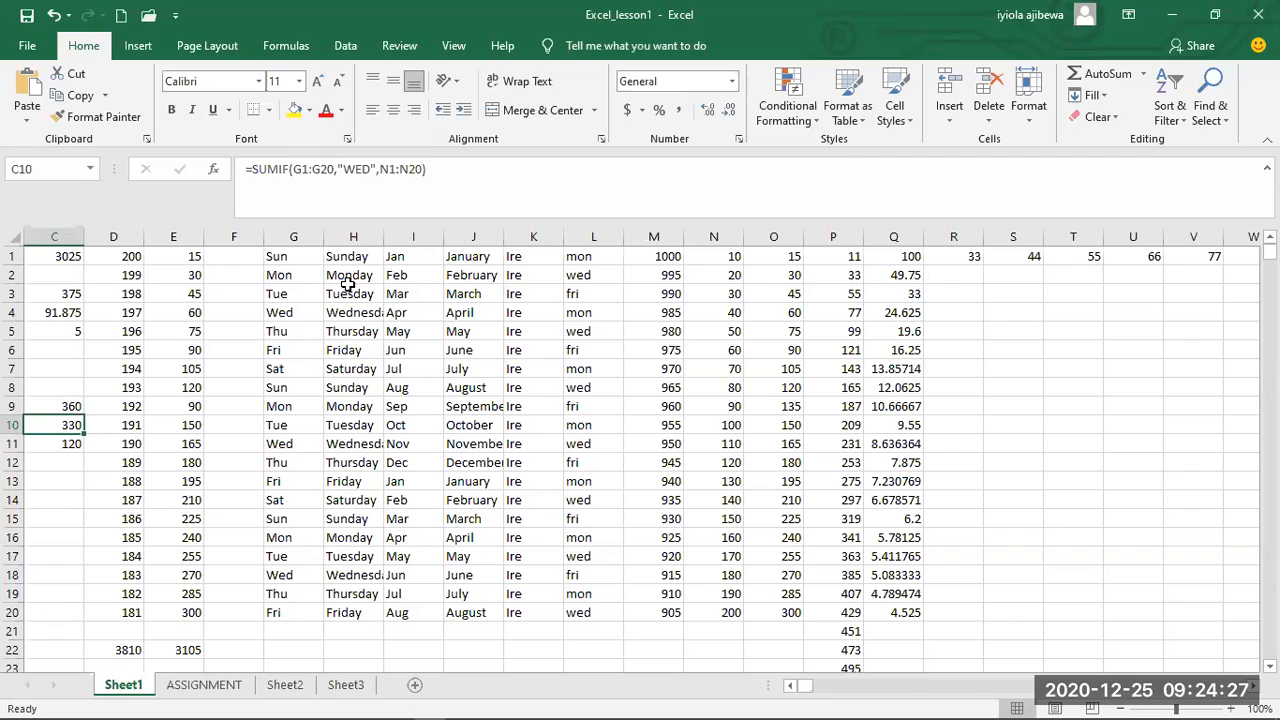
Add a trailing space to the Sun entry in cell G15, and restore the entry without the space.
double_click(281, 518)
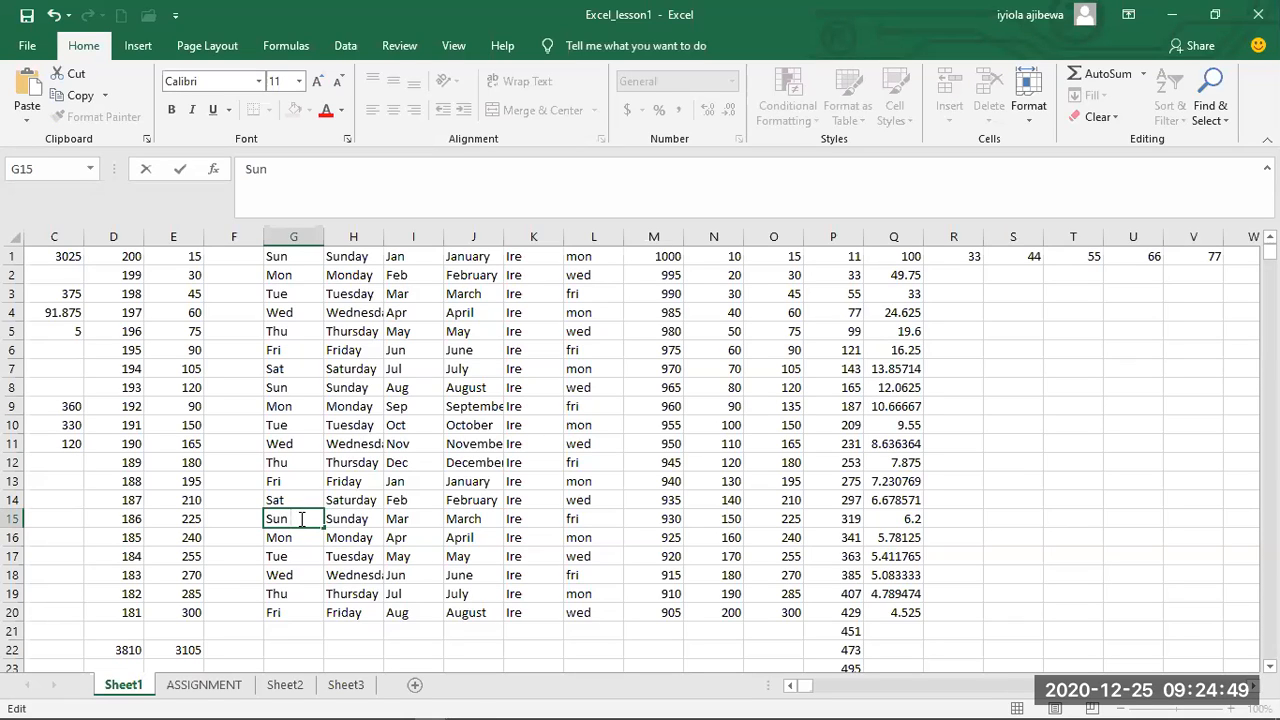
key("Return")
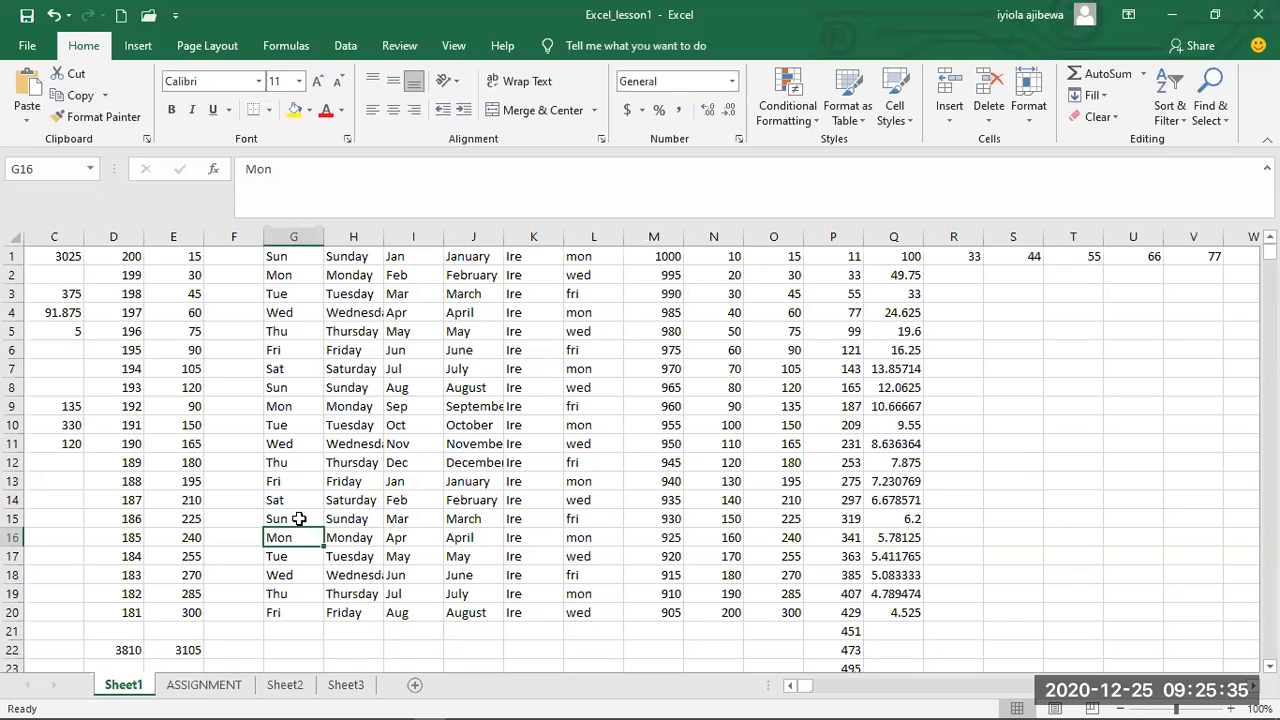
double_click(300, 519)
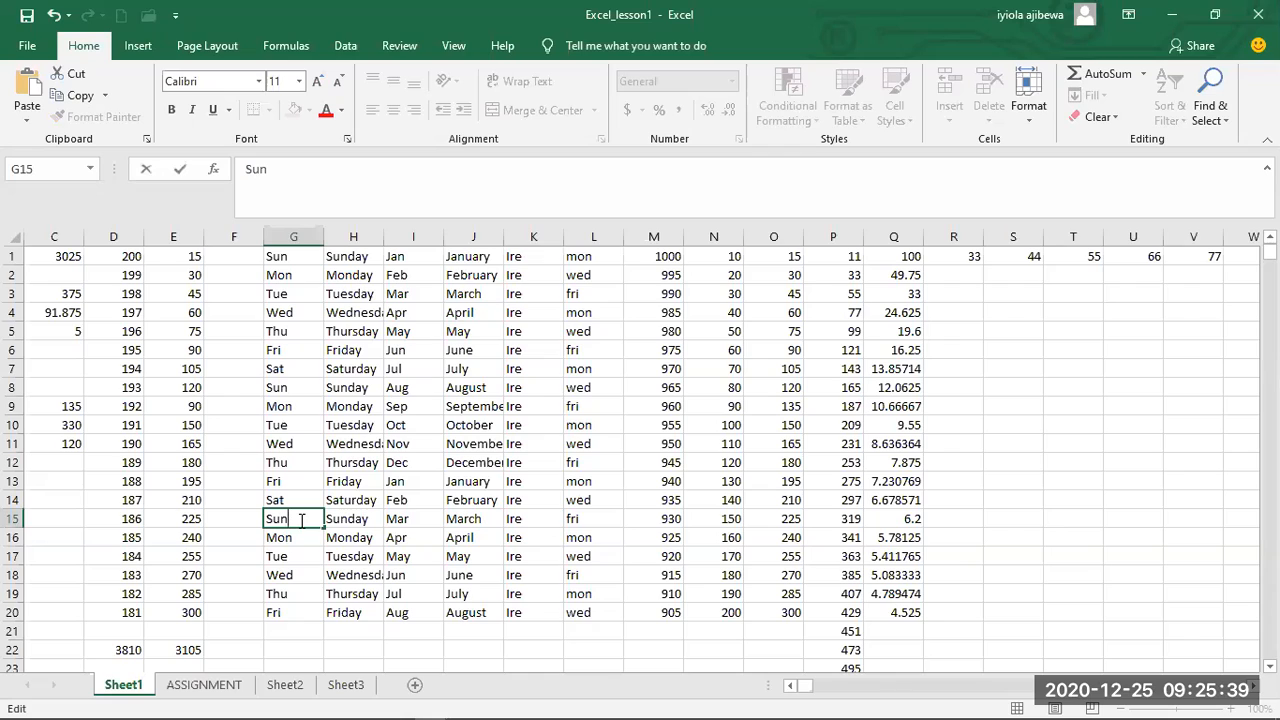
key("Return")
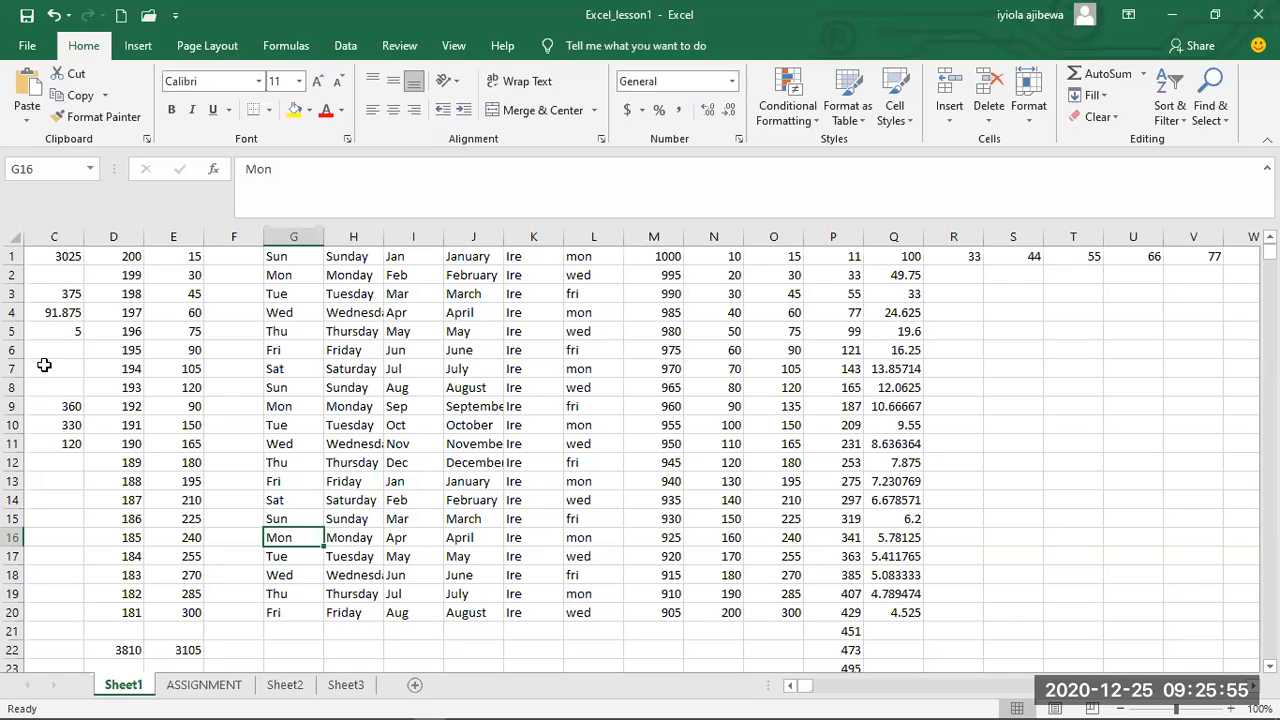
Add a trailing space inside the SUMIF criterion in cell C9 so it reads "SUN ".
left_click(46, 409)
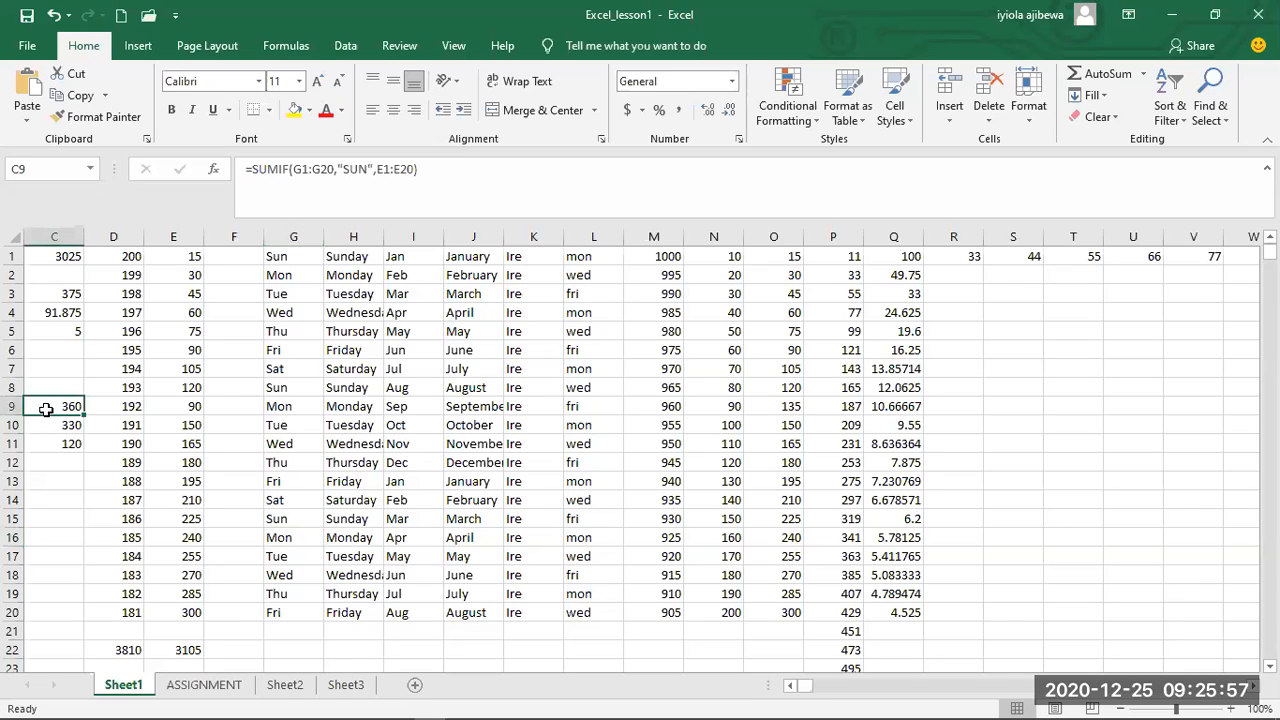
double_click(46, 409)
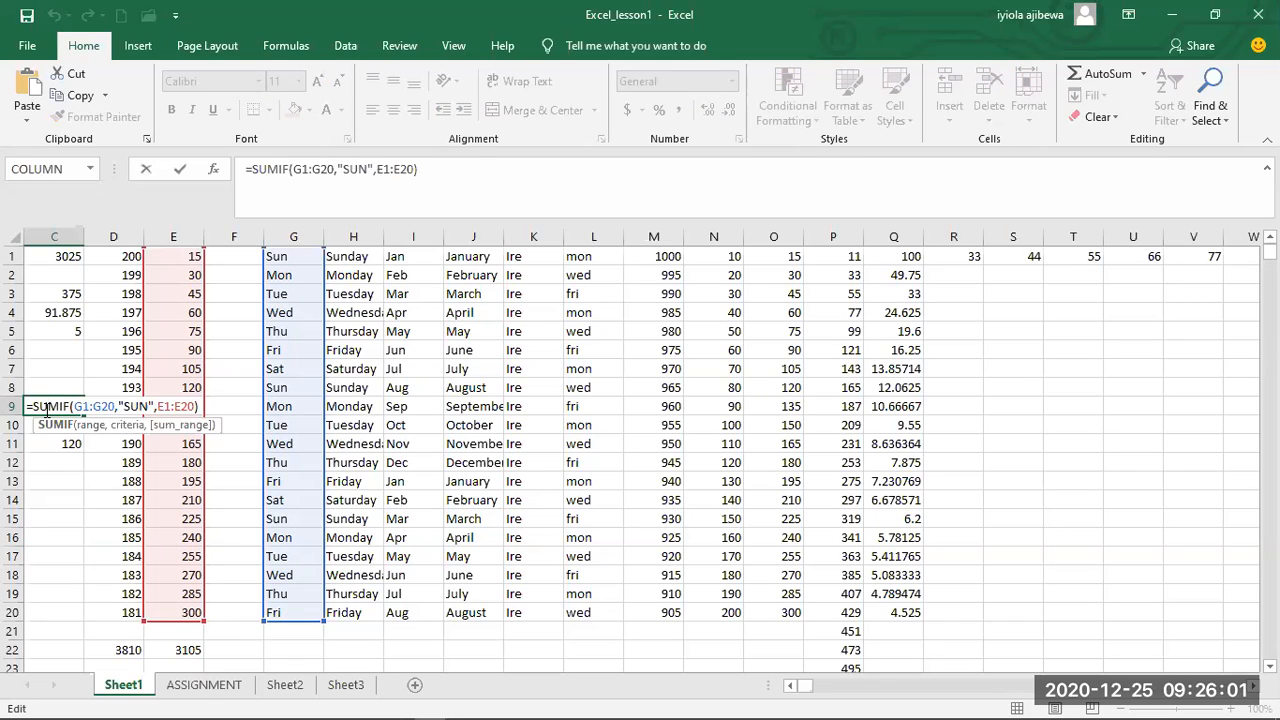
left_click(147, 408)
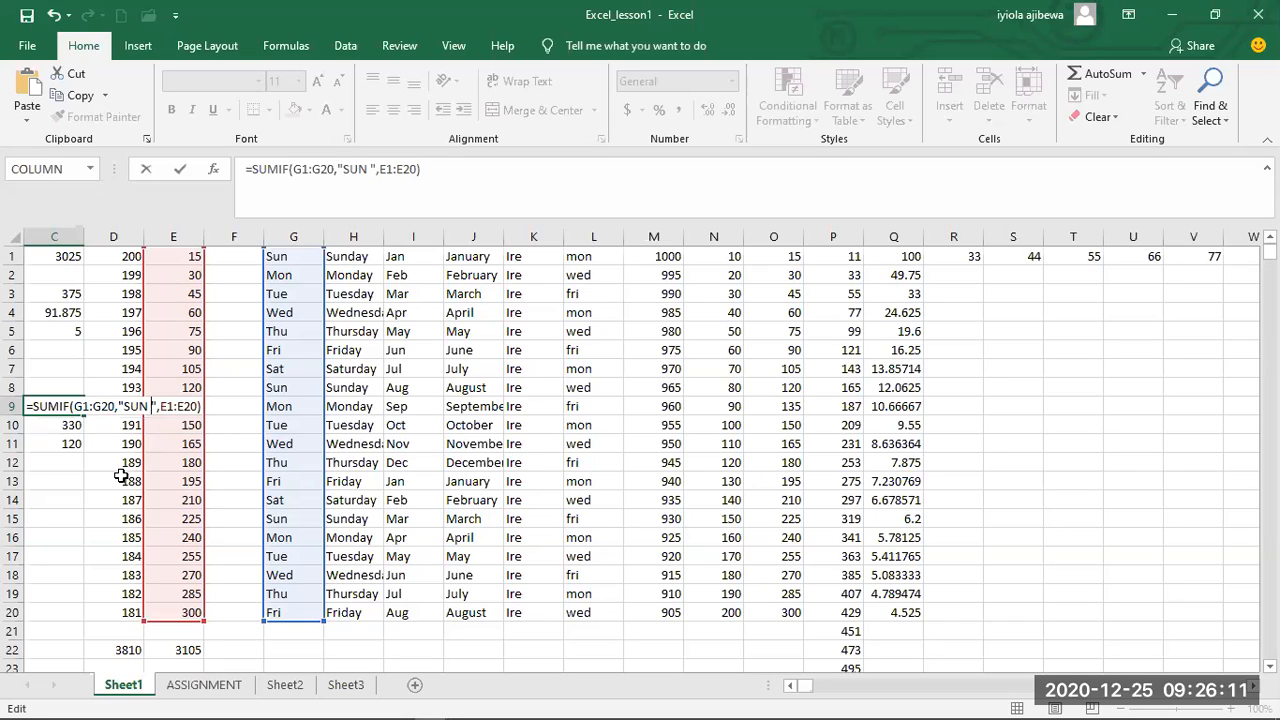
key("Return")
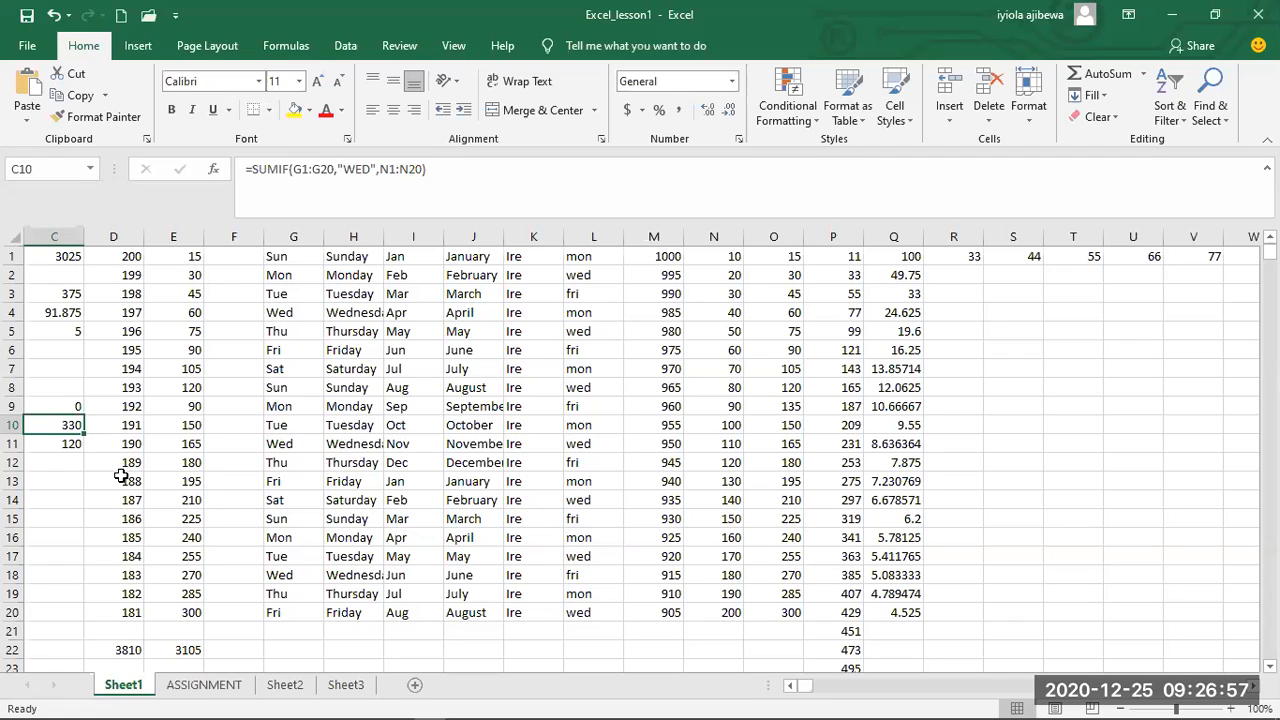
Restore the C9 formula to =SUMIF(G1:G20,"SUN",E1:E20) by removing the trailing space from the criterion.
left_click(73, 400)
double_click(73, 400)
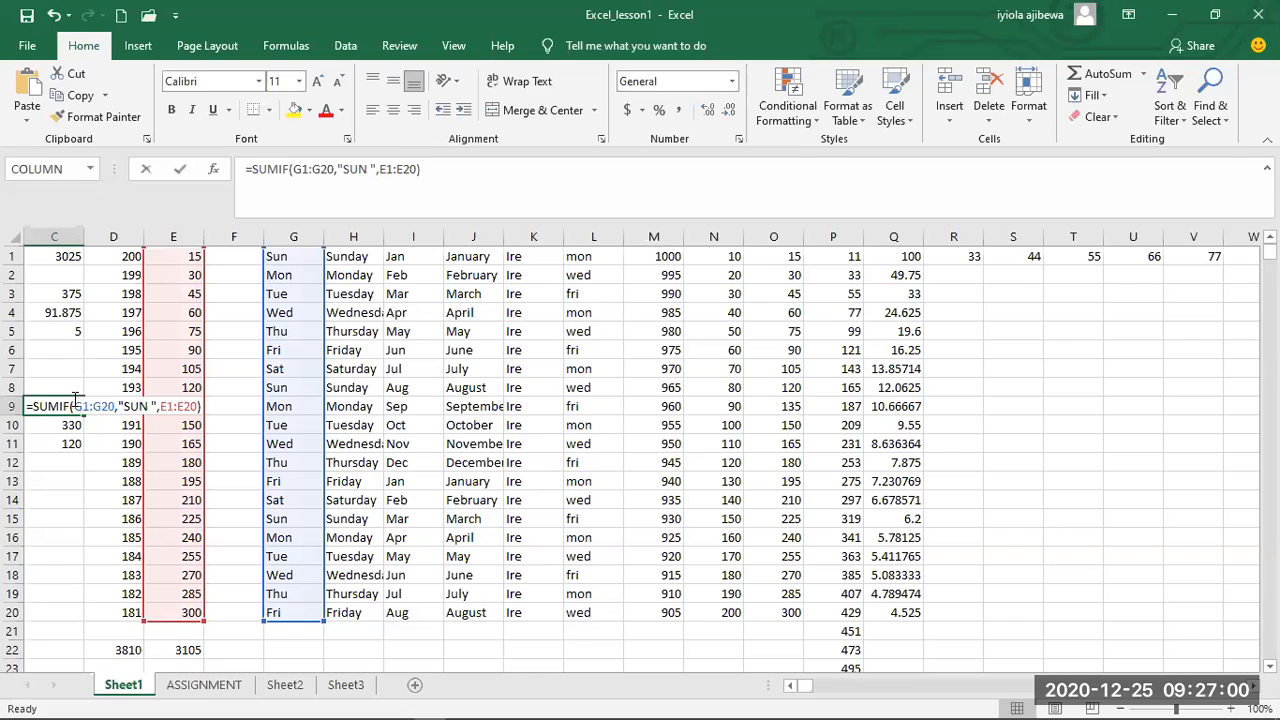
left_click(150, 406)
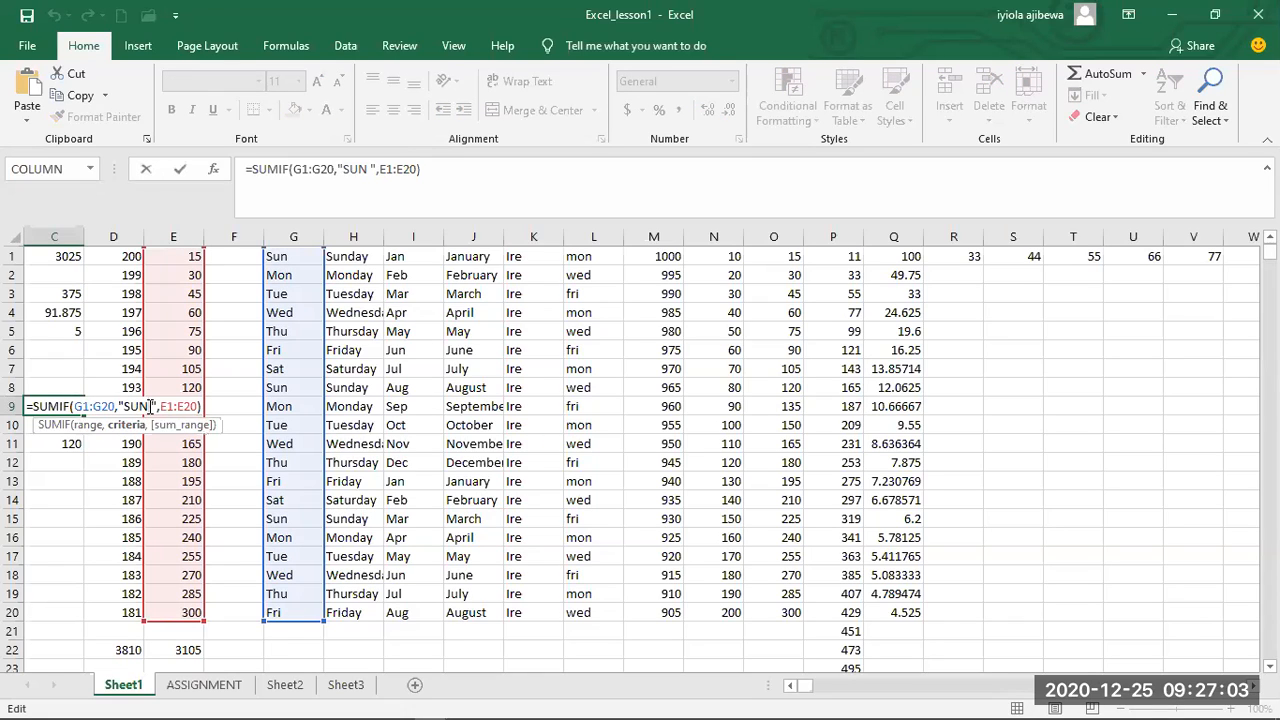
key("BackSpace")
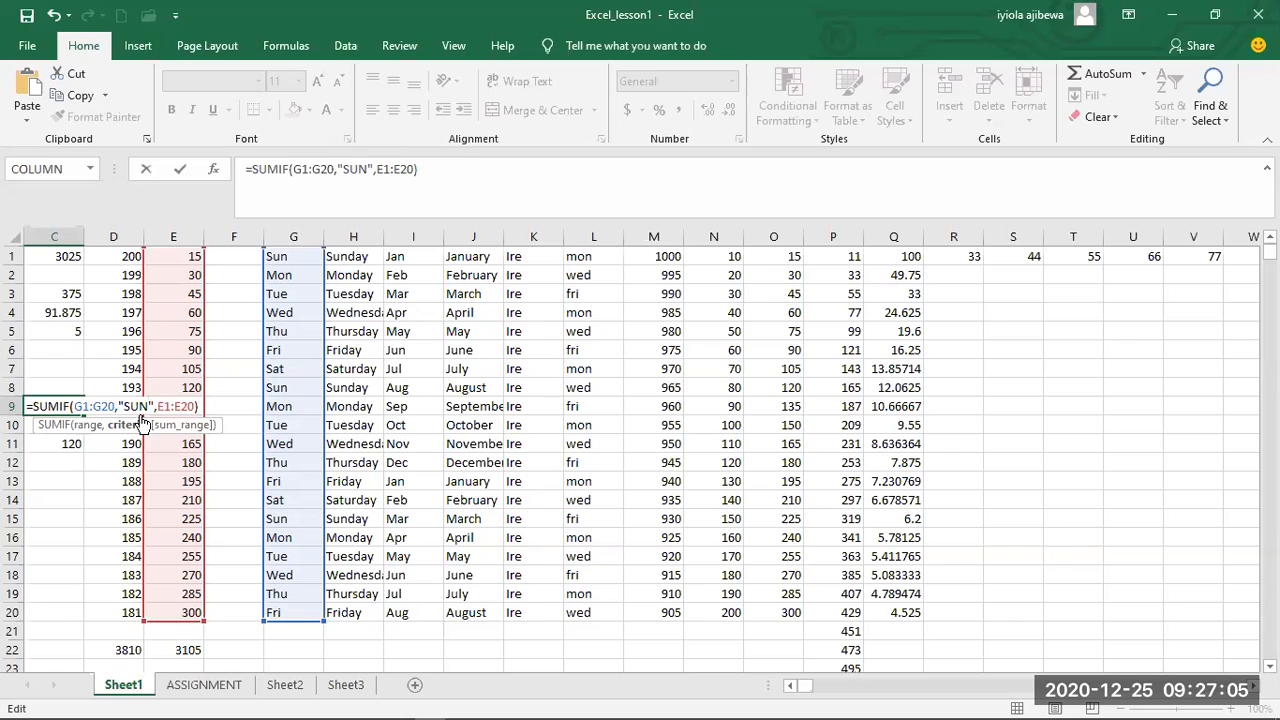
key("Return")
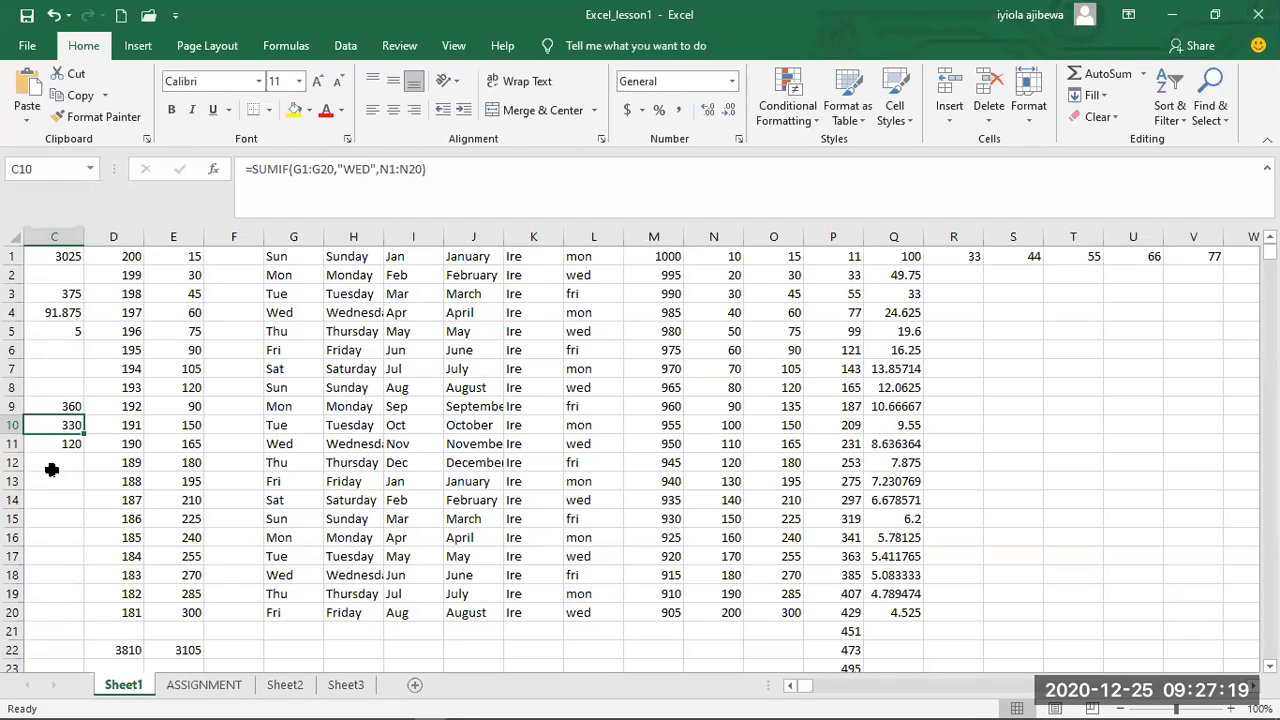
Look at the ITEMS summary area around Q3 on the ASSIGNMENT sheet, and return to Sheet1.
left_click(204, 687)
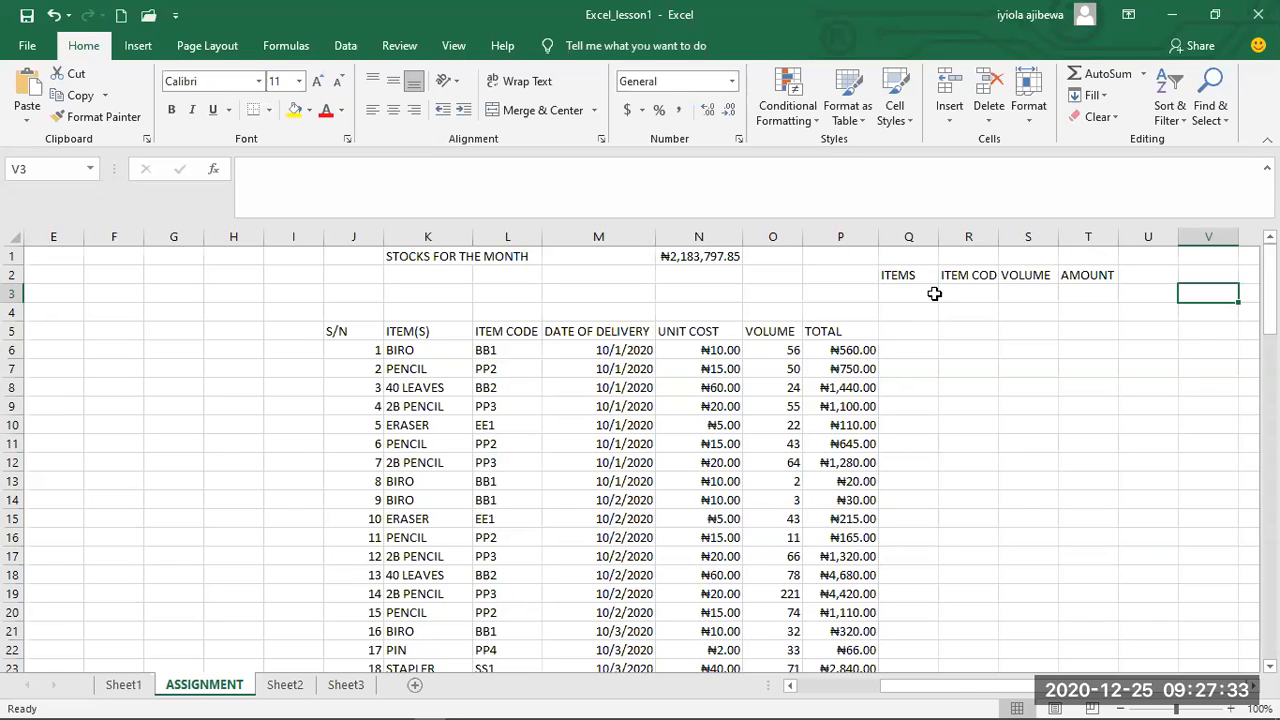
left_click(902, 293)
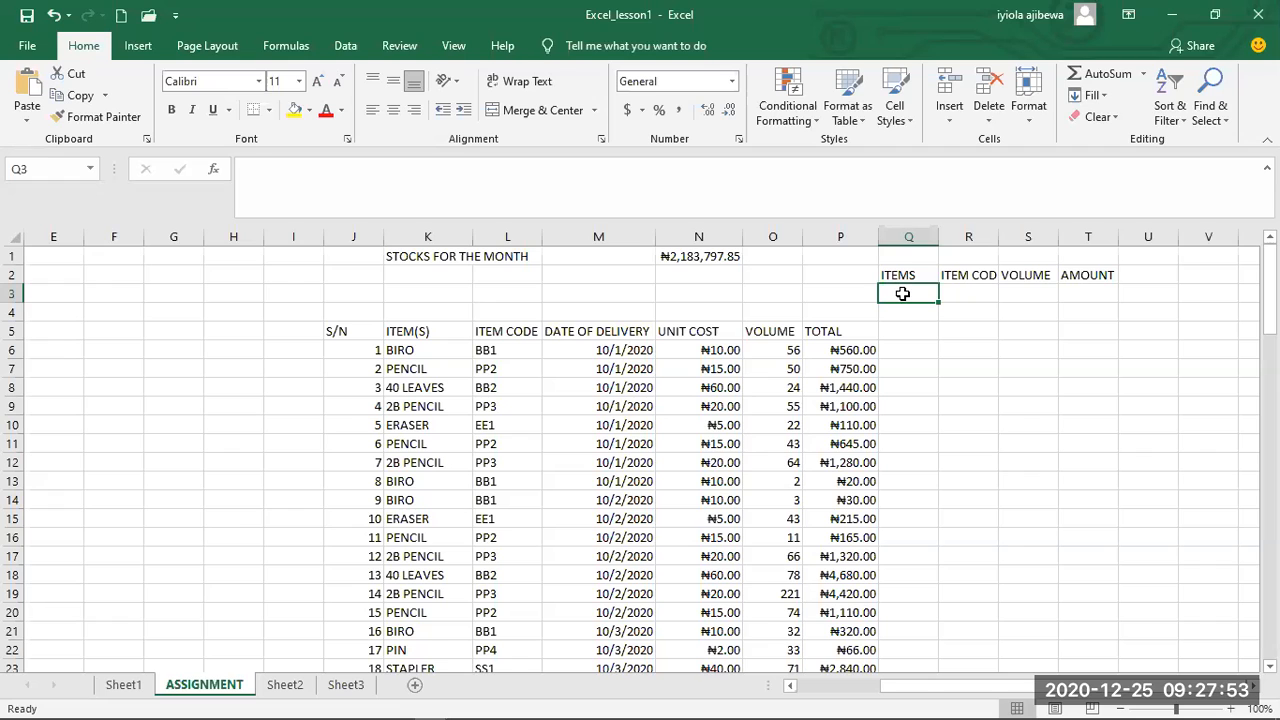
left_click(125, 686)
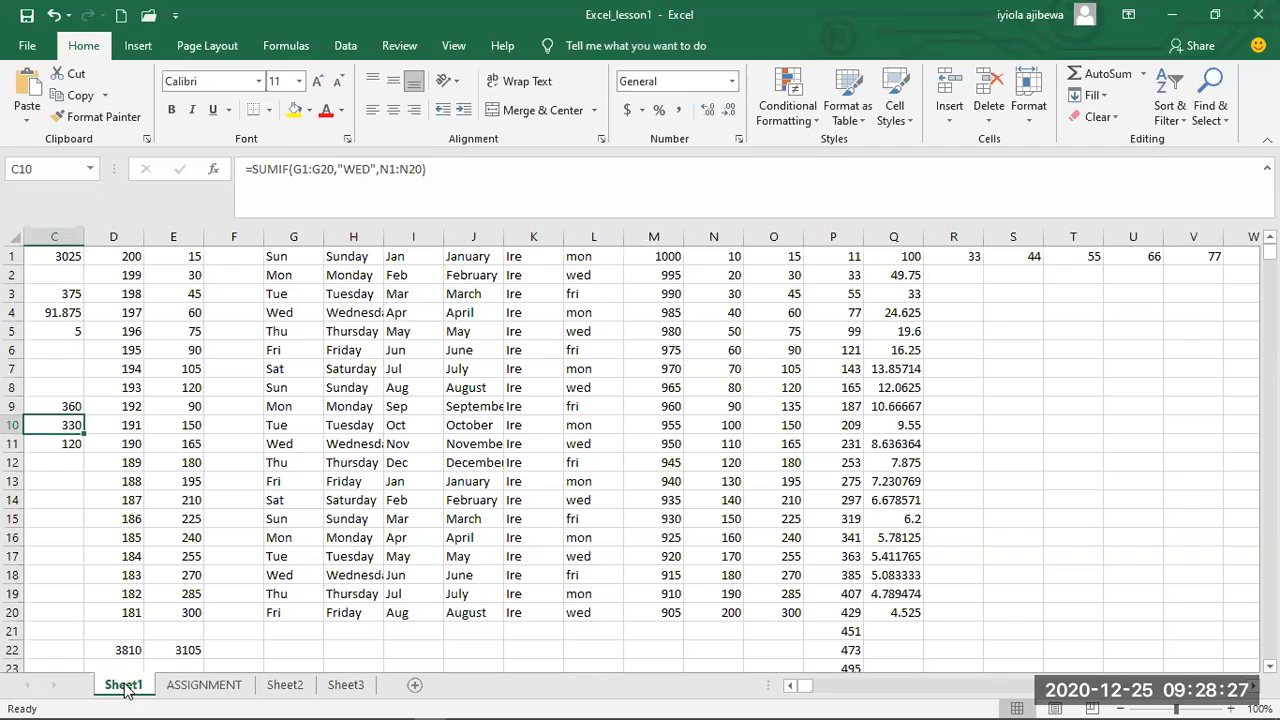
Replace the value in cell S1 of Sheet1 with 5%.
left_click(1022, 259)
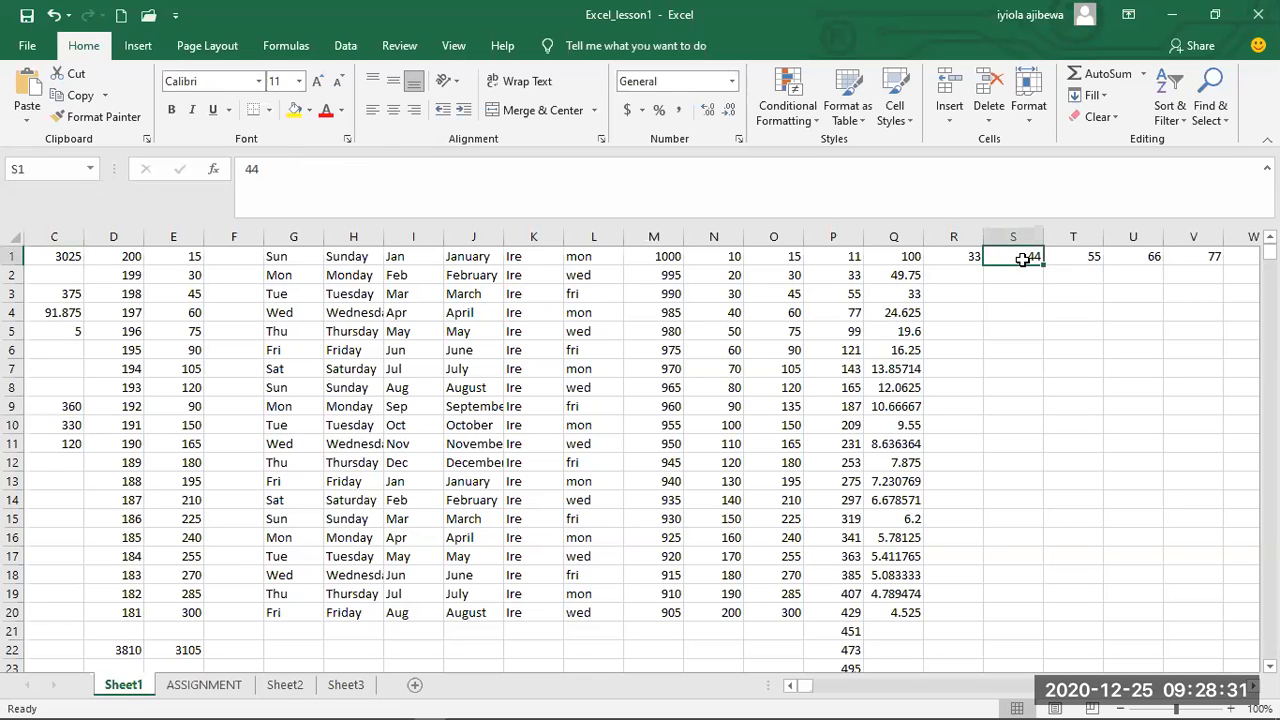
double_click(1024, 259)
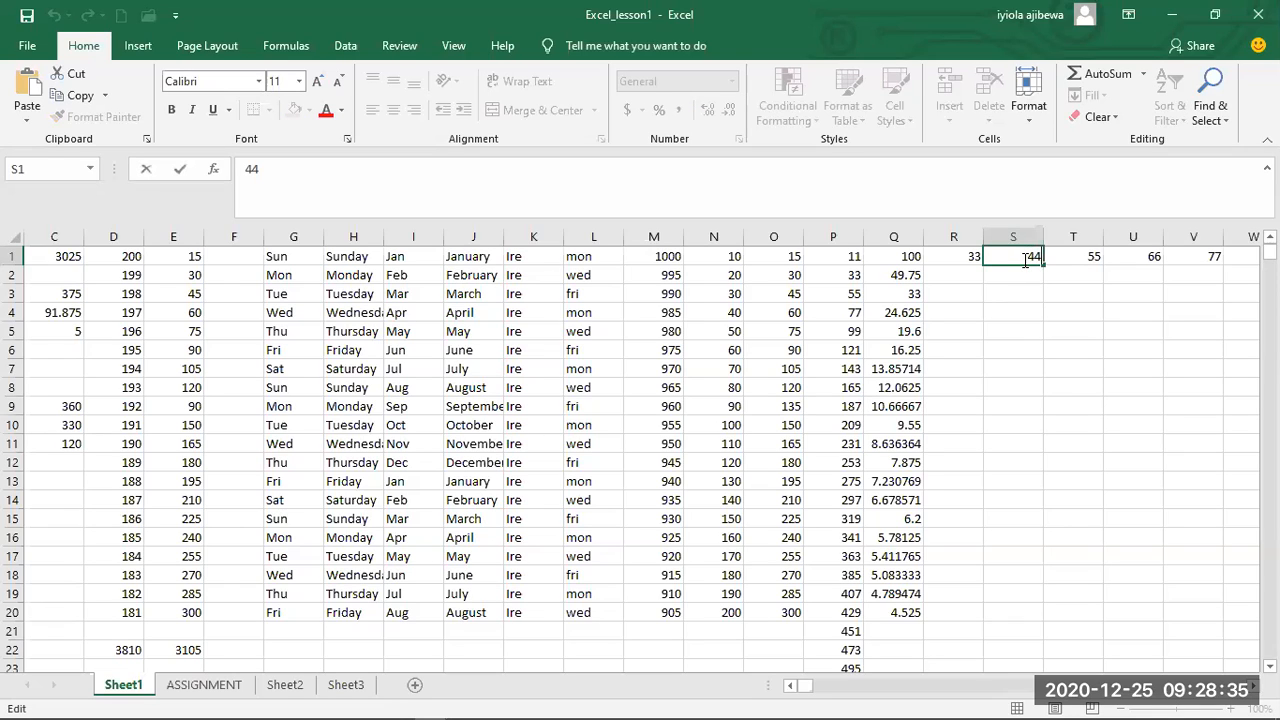
key("BackSpace")
key("BackSpace")
type("5")
type("%")
left_click(1034, 283)
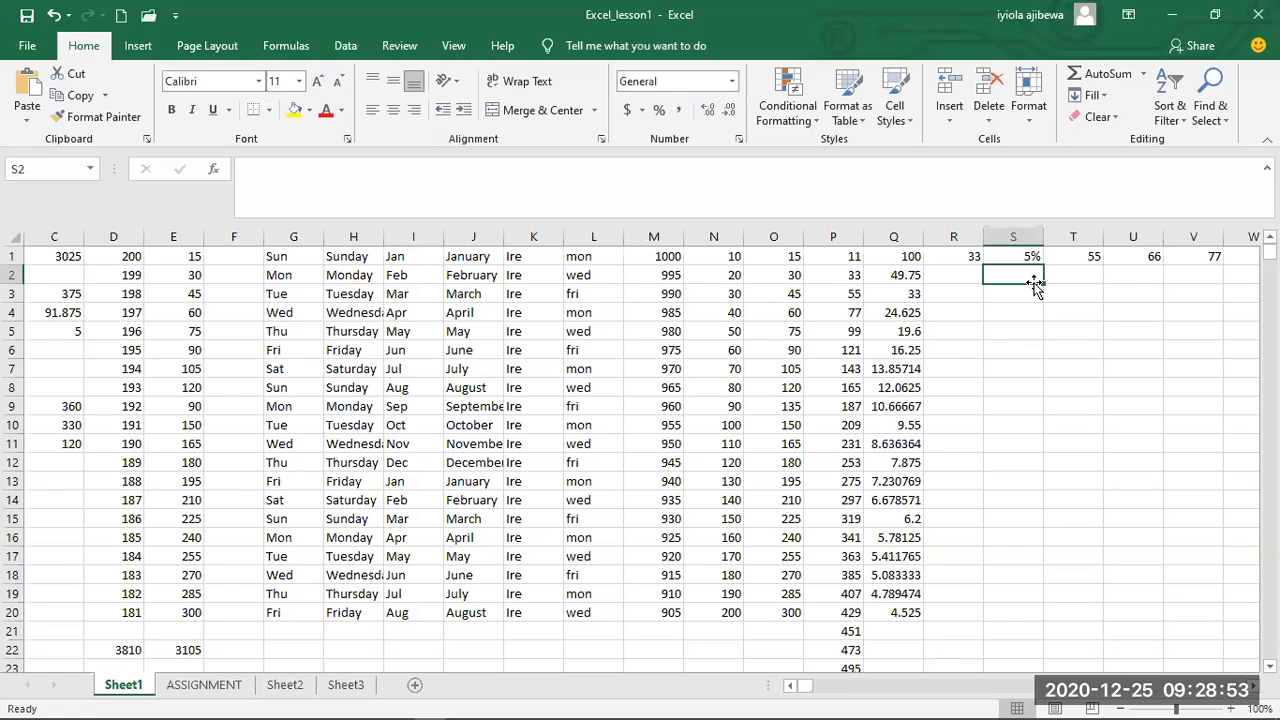
Replace the content of cell R1 with the formula =Q1*S1.
left_click(967, 256)
double_click(968, 256)
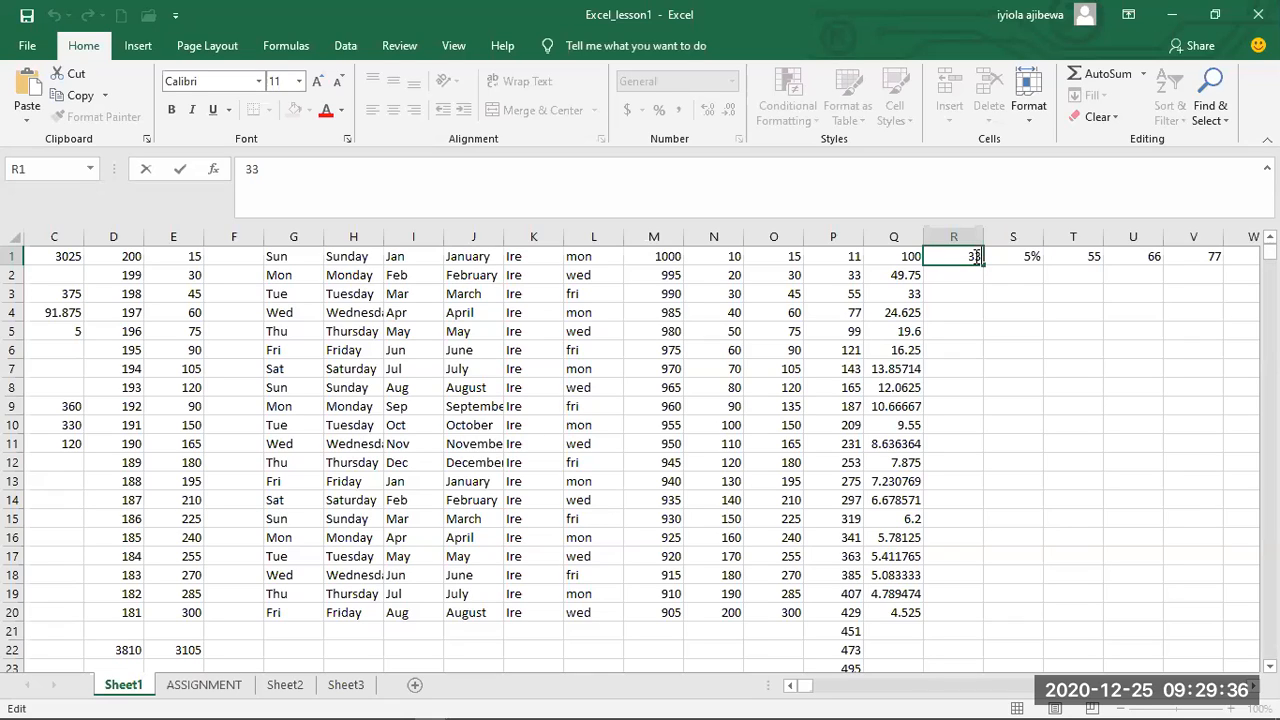
key("BackSpace")
key("BackSpace")
type("=")
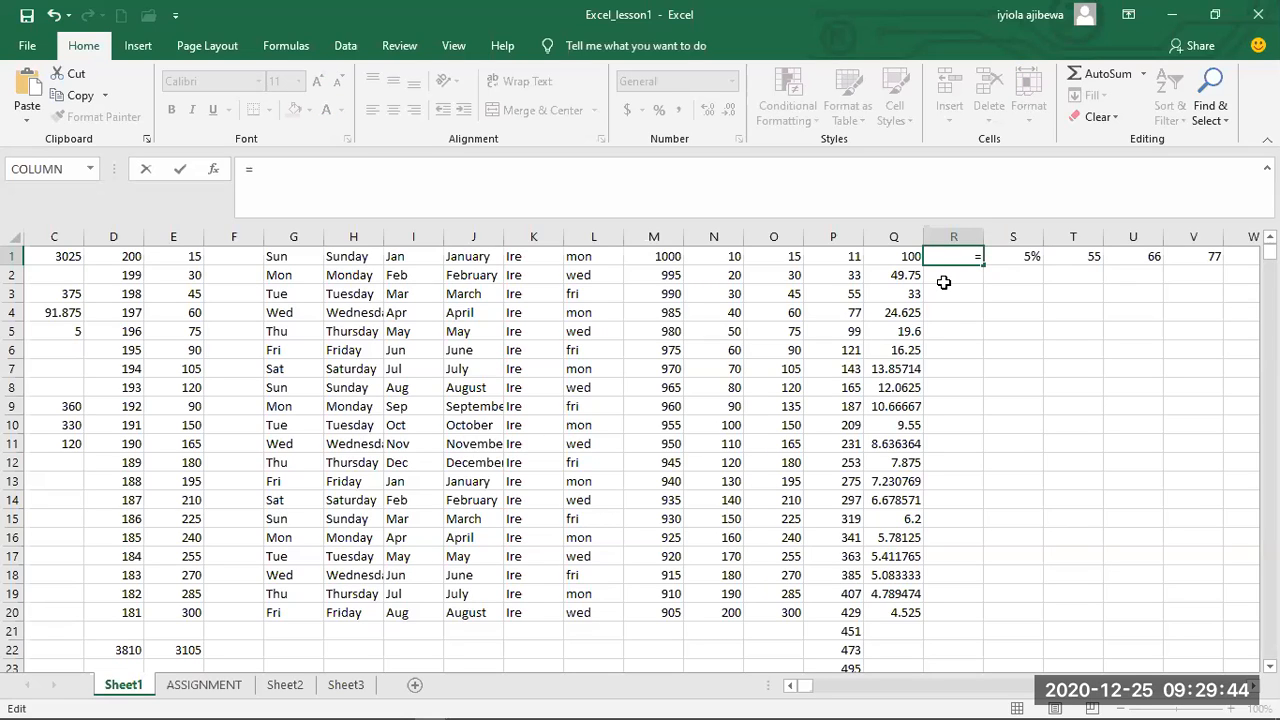
type("Q1")
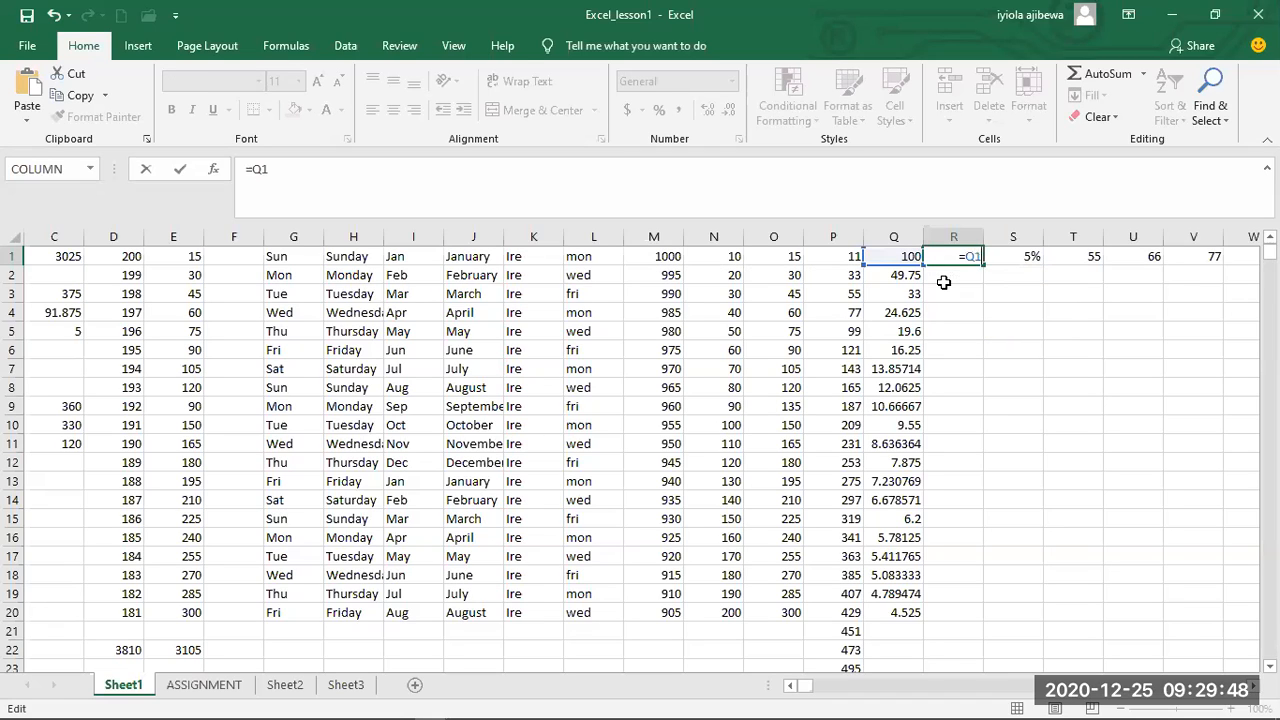
type("*")
type("$")
type("1")
key("Return")
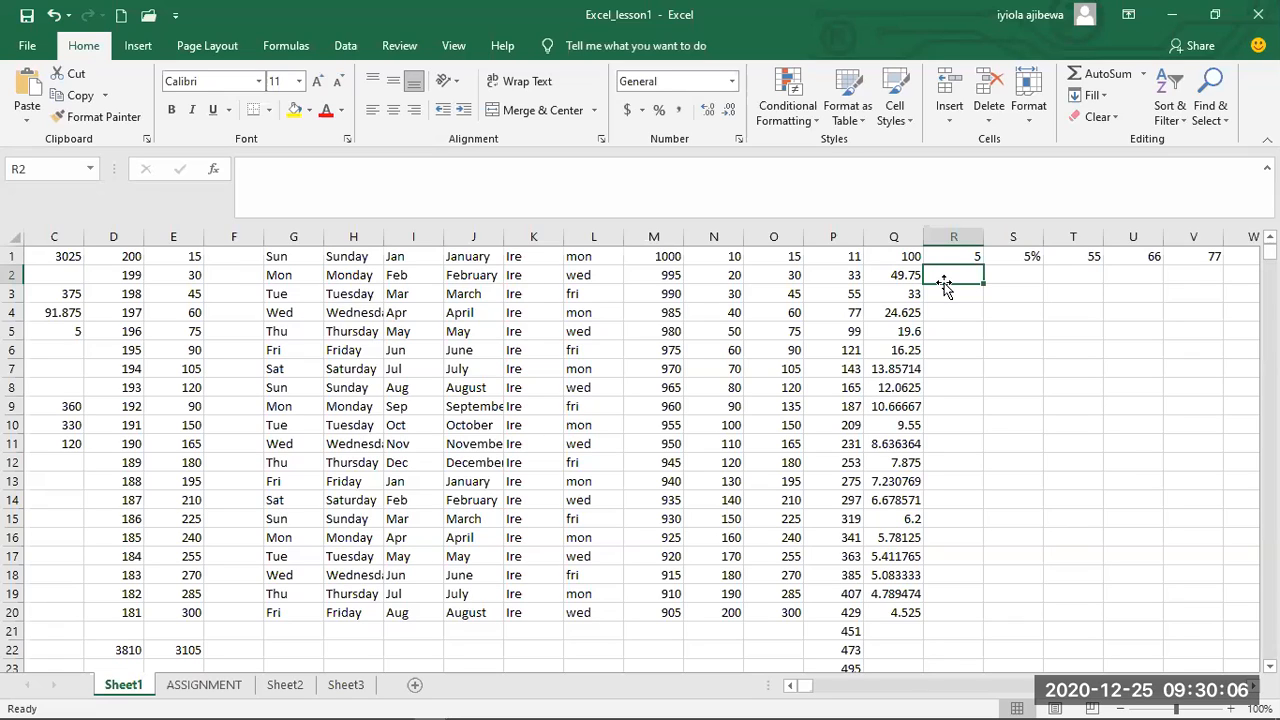
Fill the R1 formula down column R to cell R20.
left_click(948, 257)
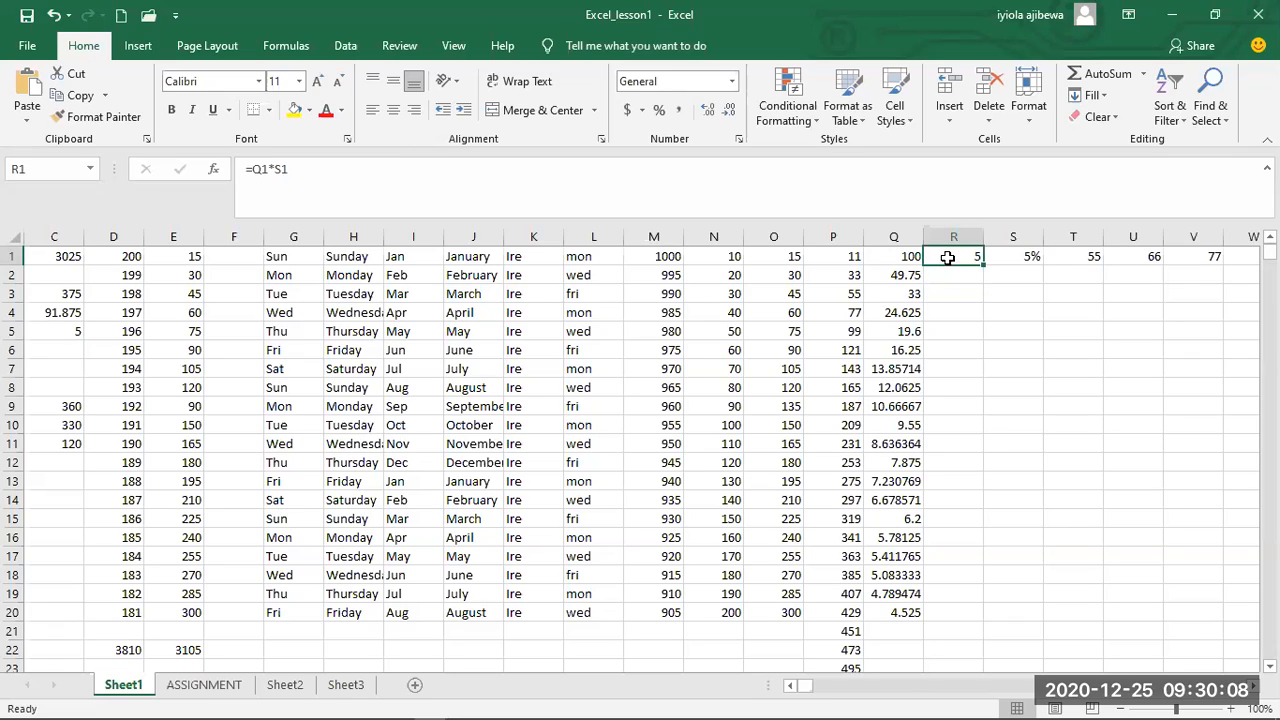
left_click_drag(982, 266, 982, 278)
left_click_drag(965, 550, 954, 618)
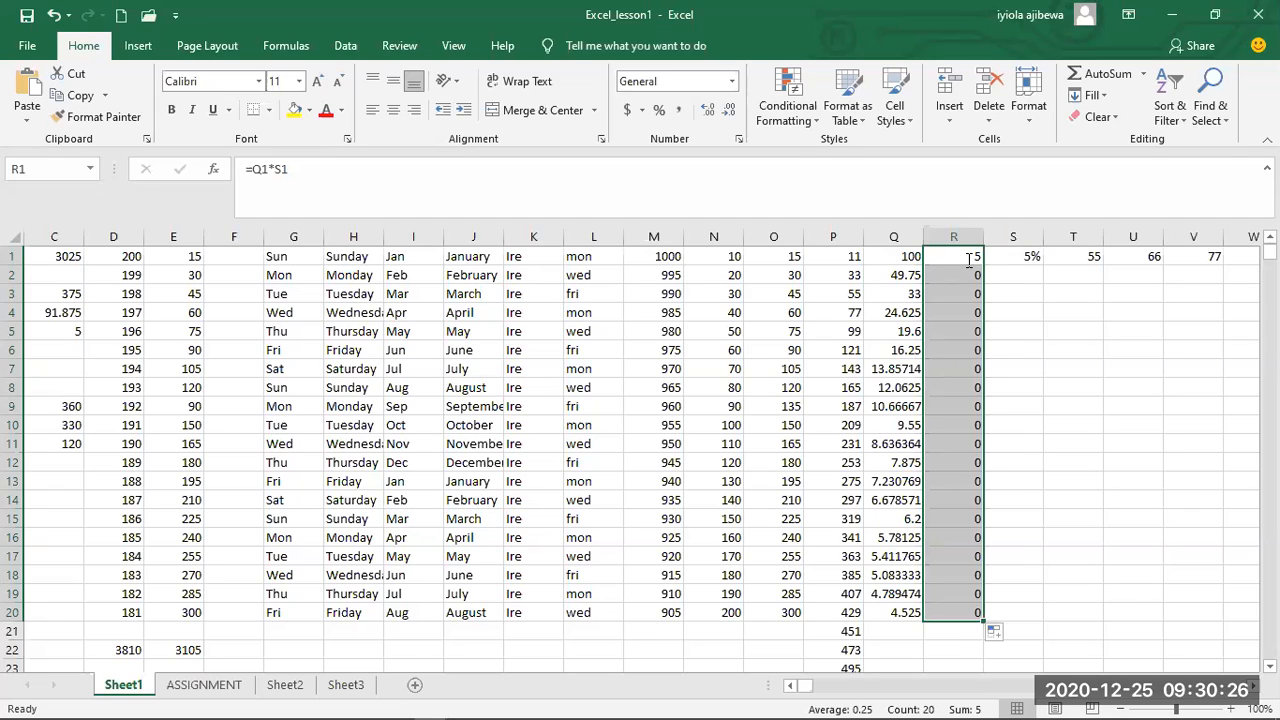
Examine the cell references in the filled column R formulas, from R1 down to R9.
double_click(970, 259)
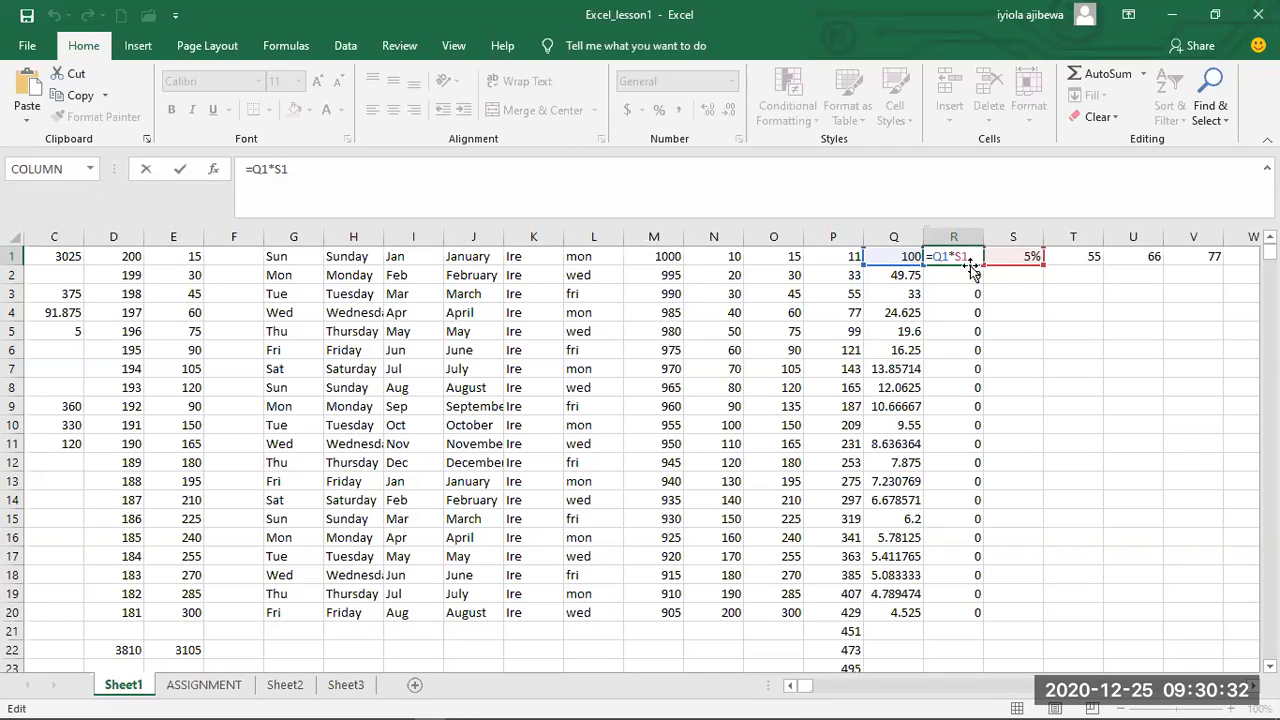
key("Return")
key("ctrl+Down")
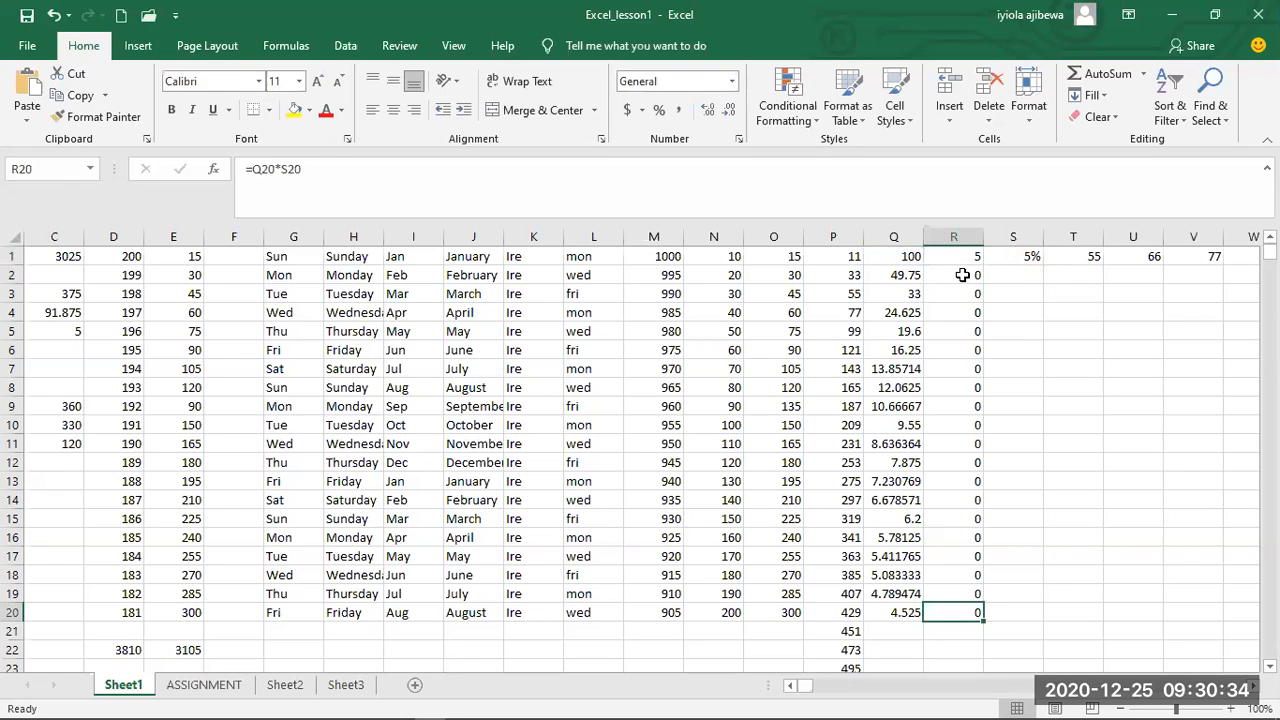
double_click(962, 275)
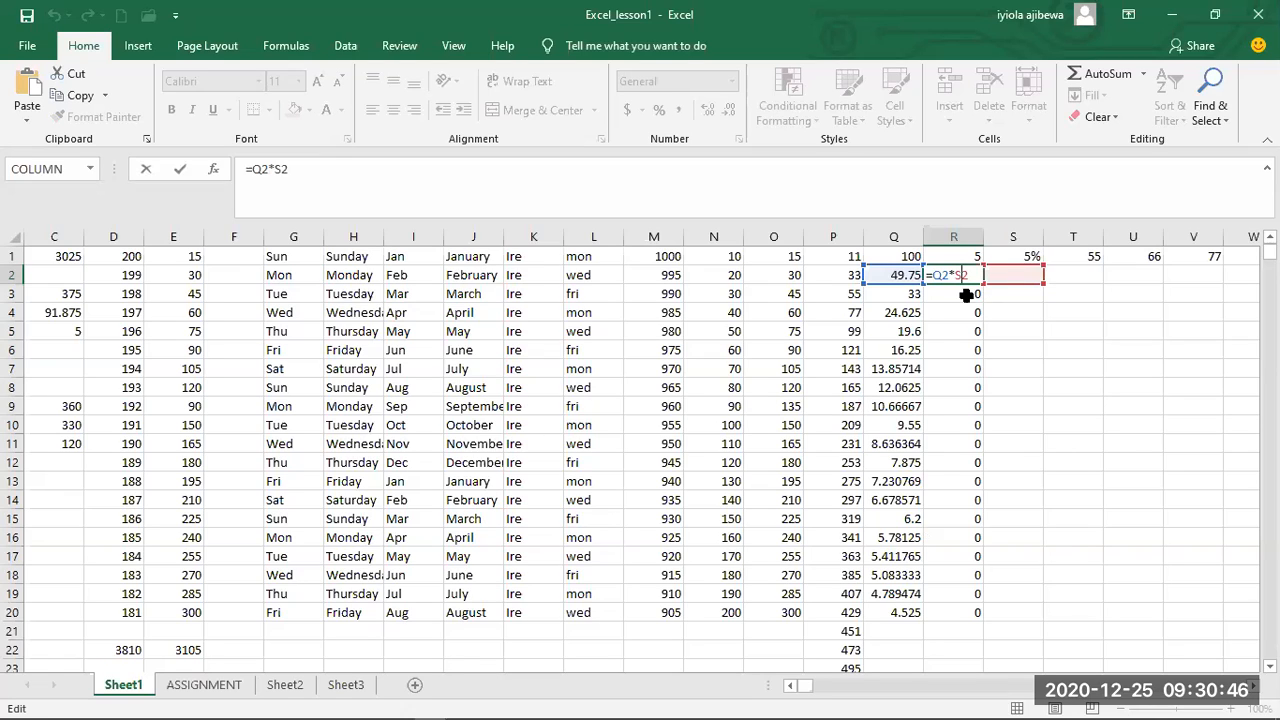
double_click(965, 294)
double_click(966, 314)
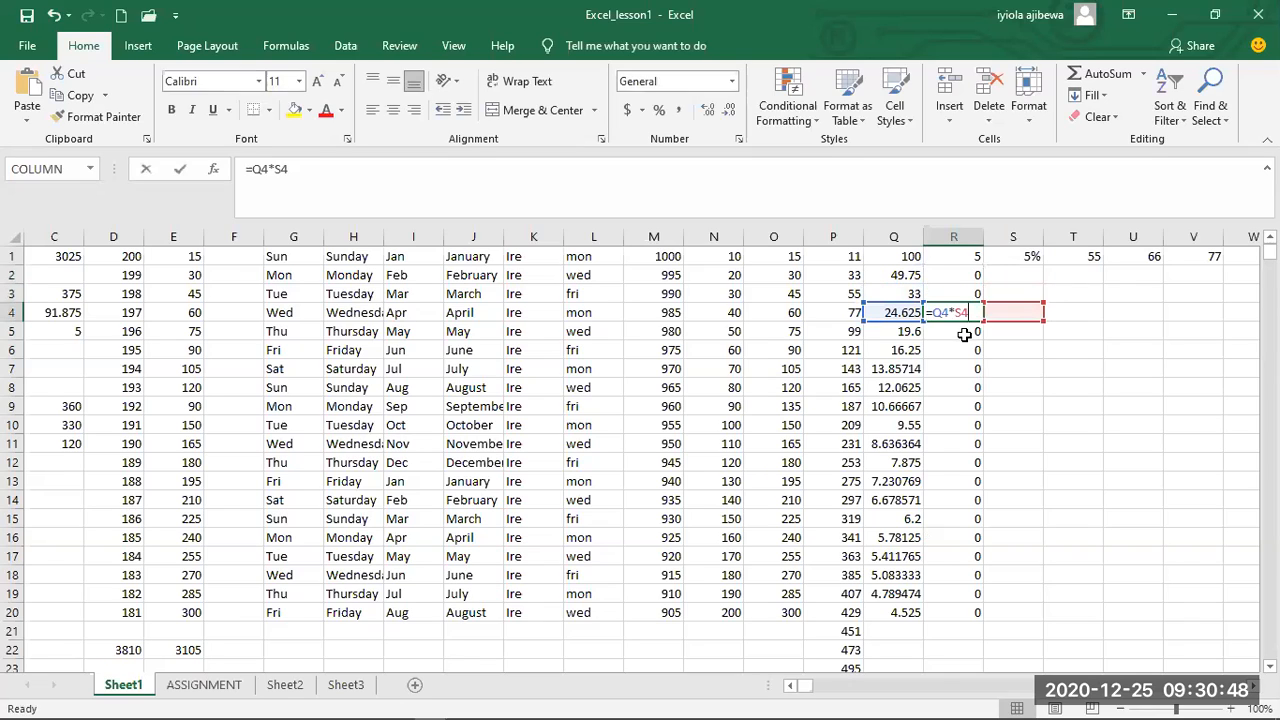
double_click(963, 333)
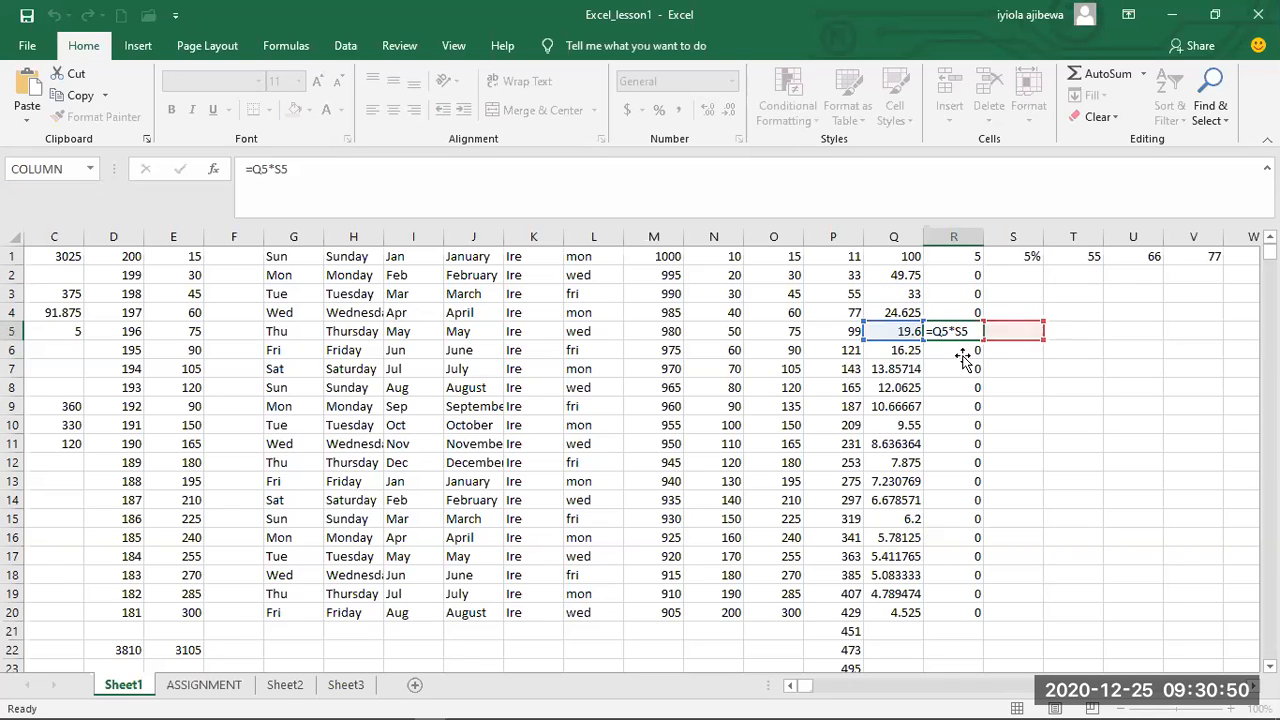
double_click(962, 354)
double_click(960, 370)
double_click(960, 389)
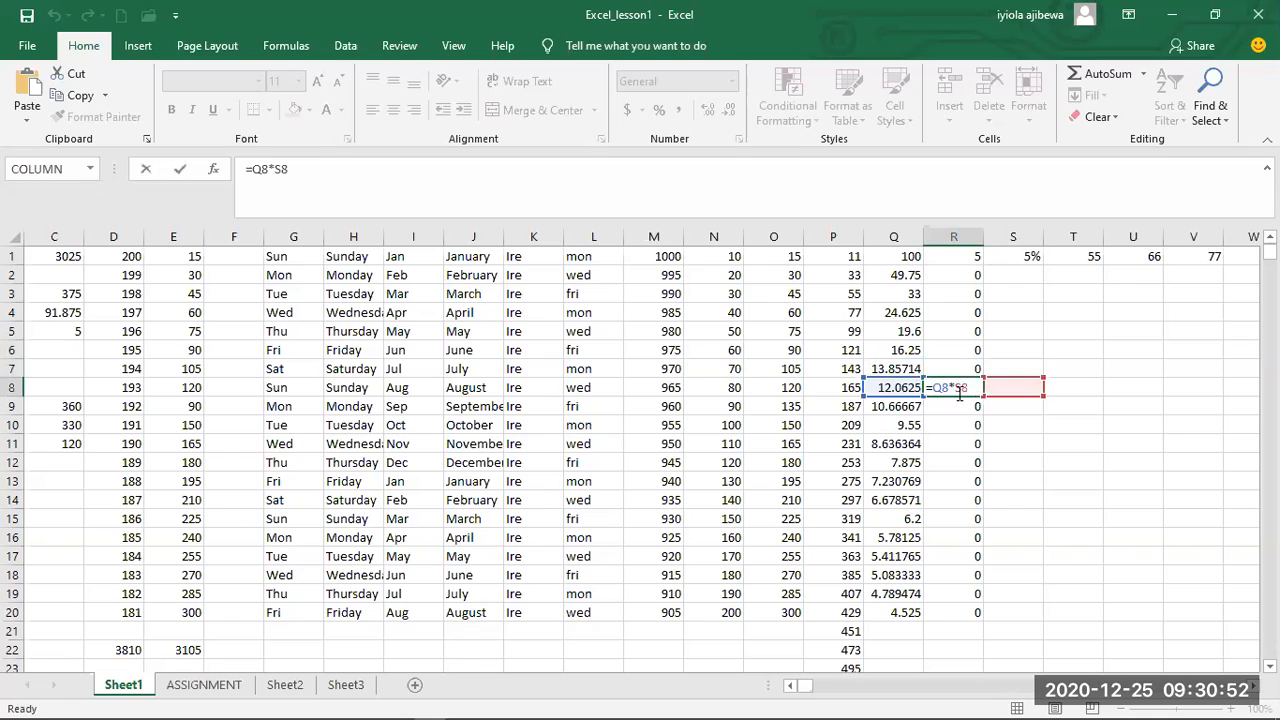
double_click(956, 407)
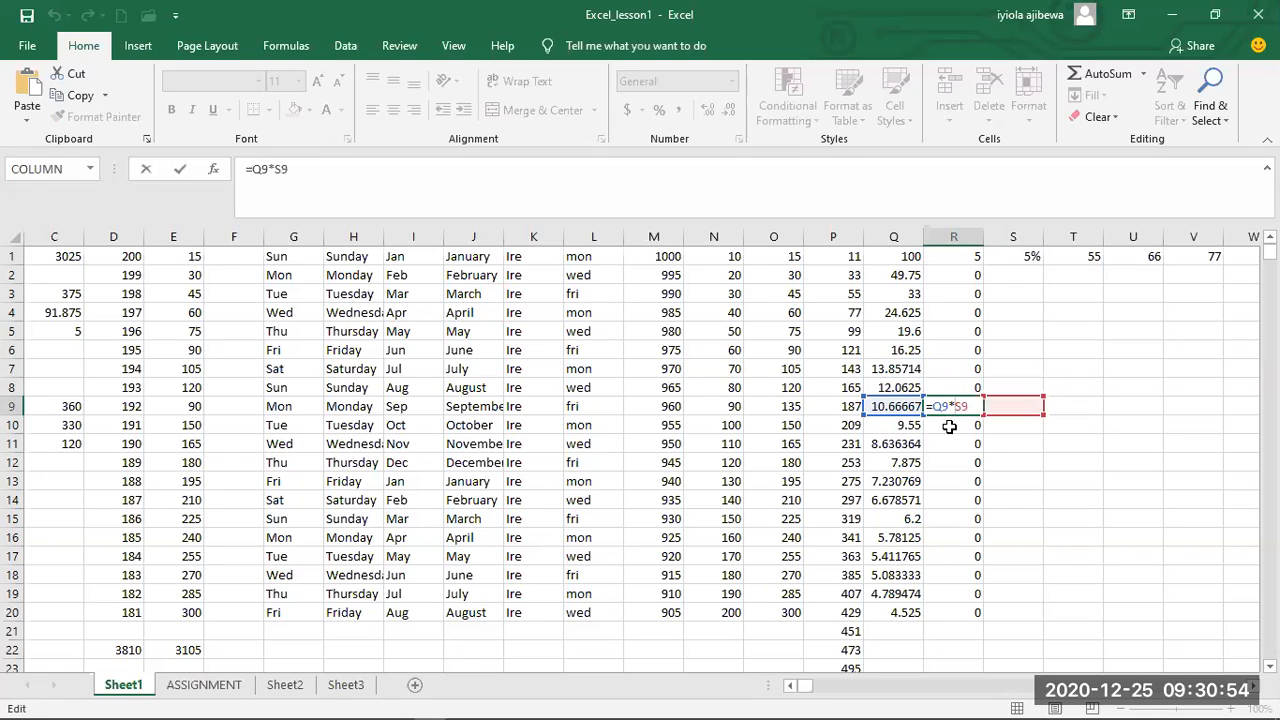
left_click(949, 427)
left_click(955, 443)
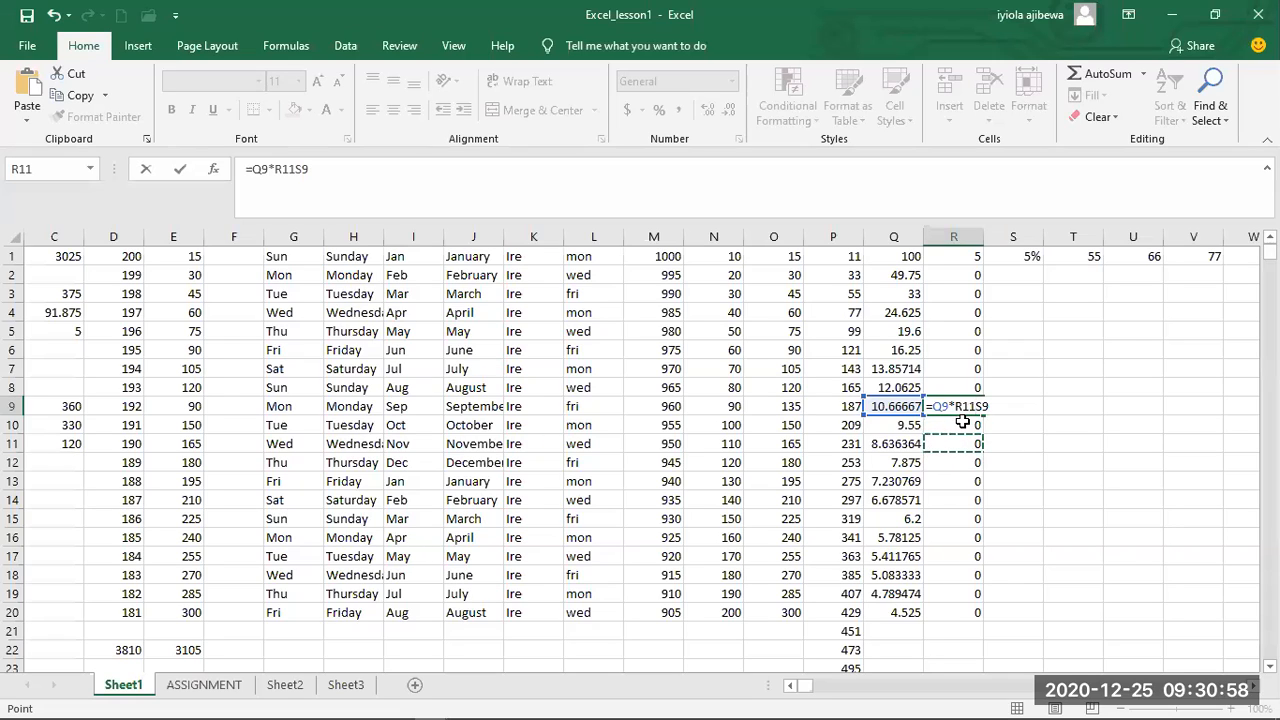
key("BackSpace")
type("0")
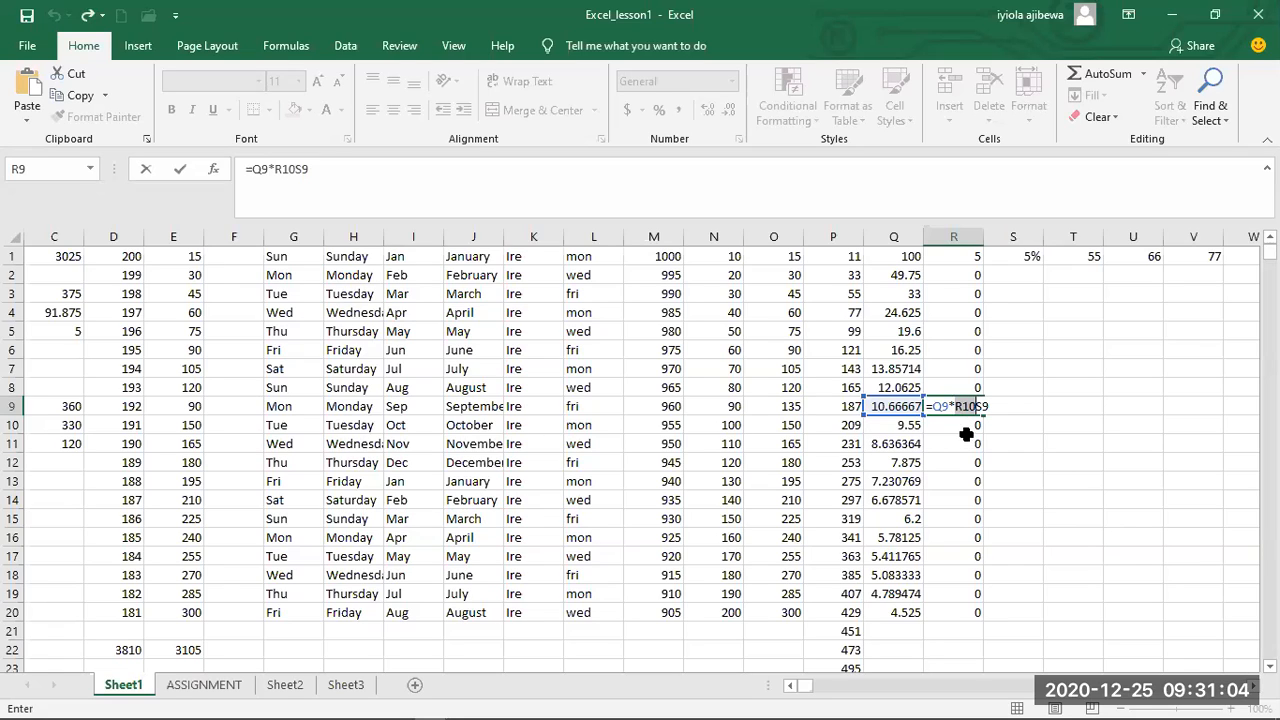
left_click(967, 425)
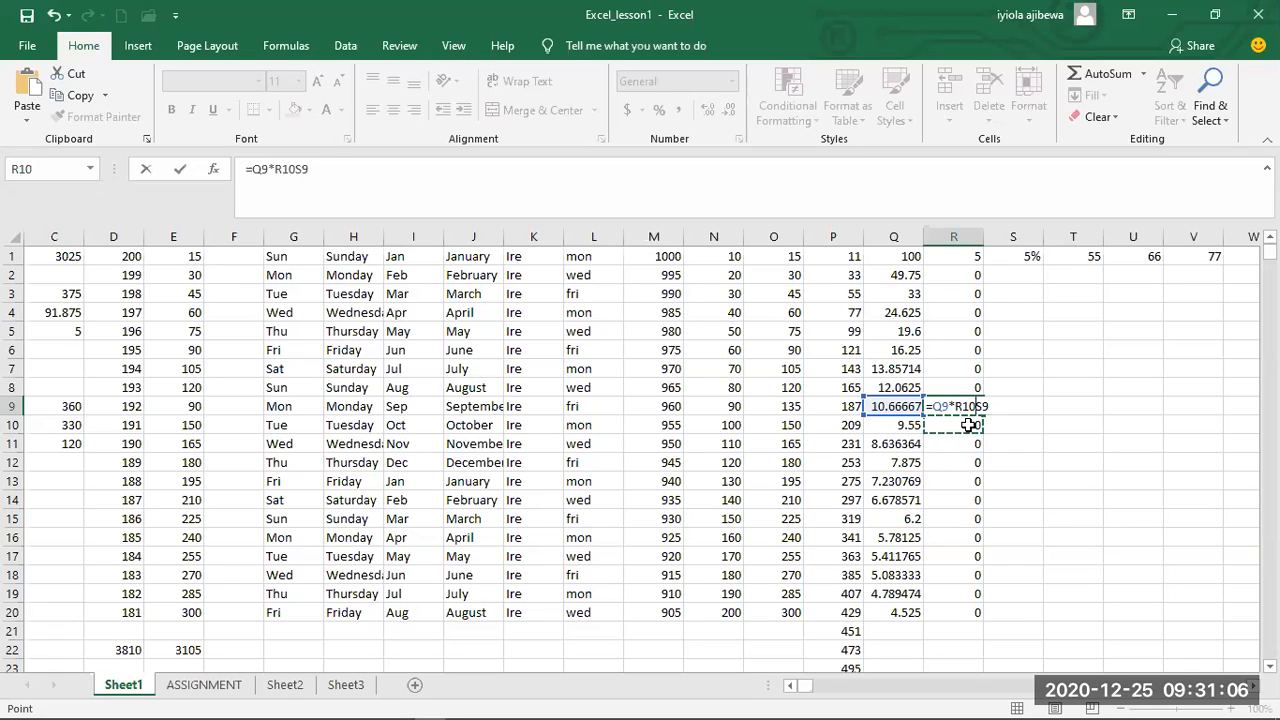
key("Escape")
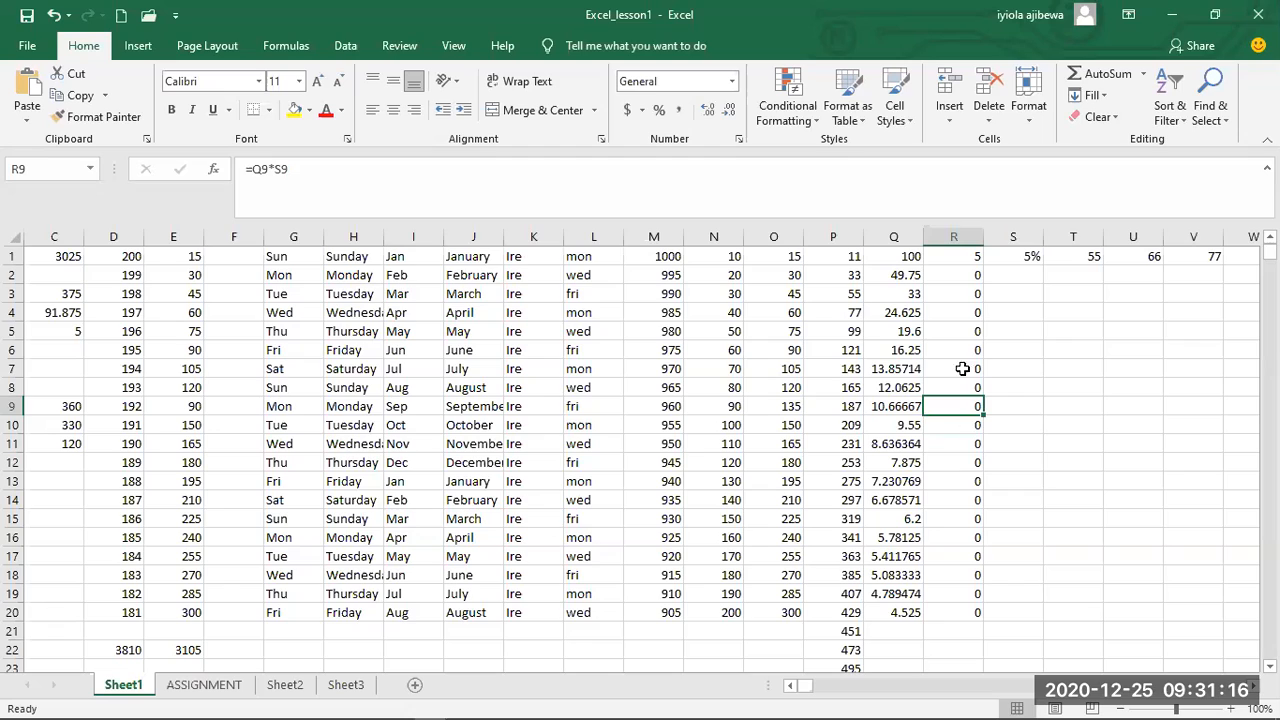
Examine the formulas in column Q from Q1 down to Q20, and the percentage cell S1.
left_click(908, 258)
key("Down")
key("Down")
key("Down")
key("Down")
key("Down")
key("Down")
key("Down")
key("Down")
key("Down")
key("Down")
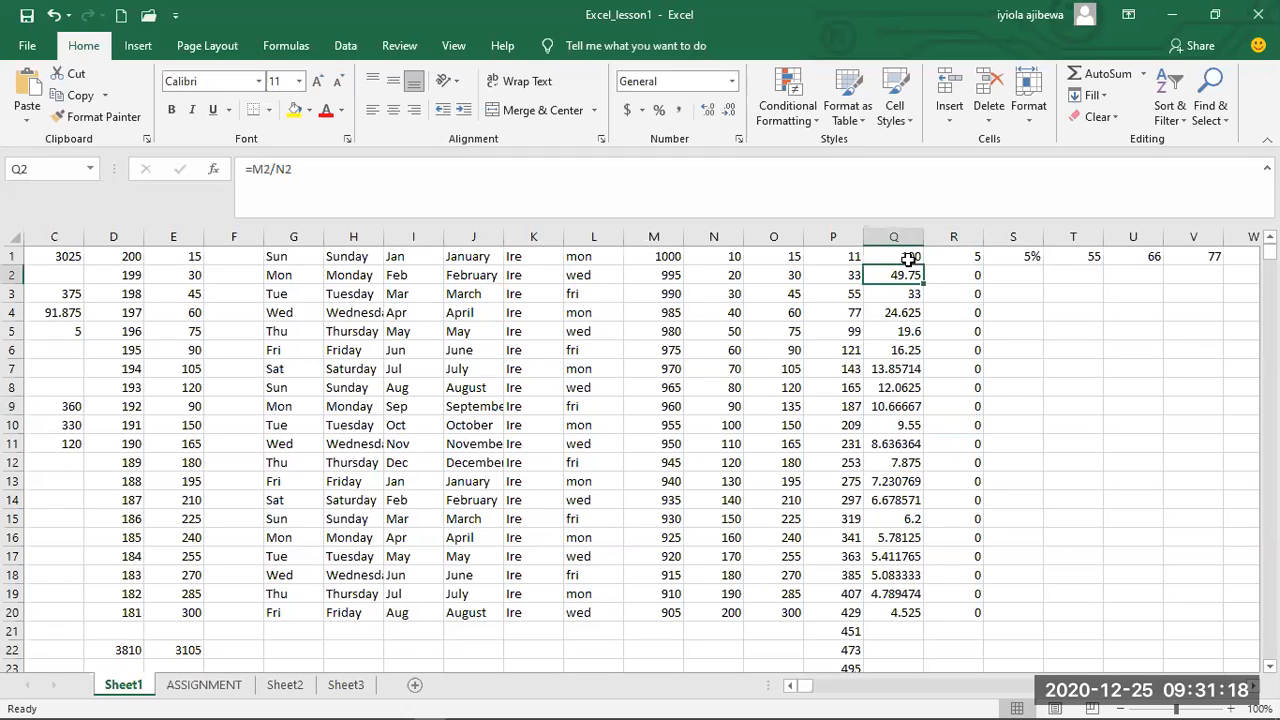
key("Down")
key("Down")
key("Down")
key("Down")
key("Down")
key("Down")
key("Down")
key("Down")
key("Down")
key("Down")
key("Down")
key("Up")
key("Up")
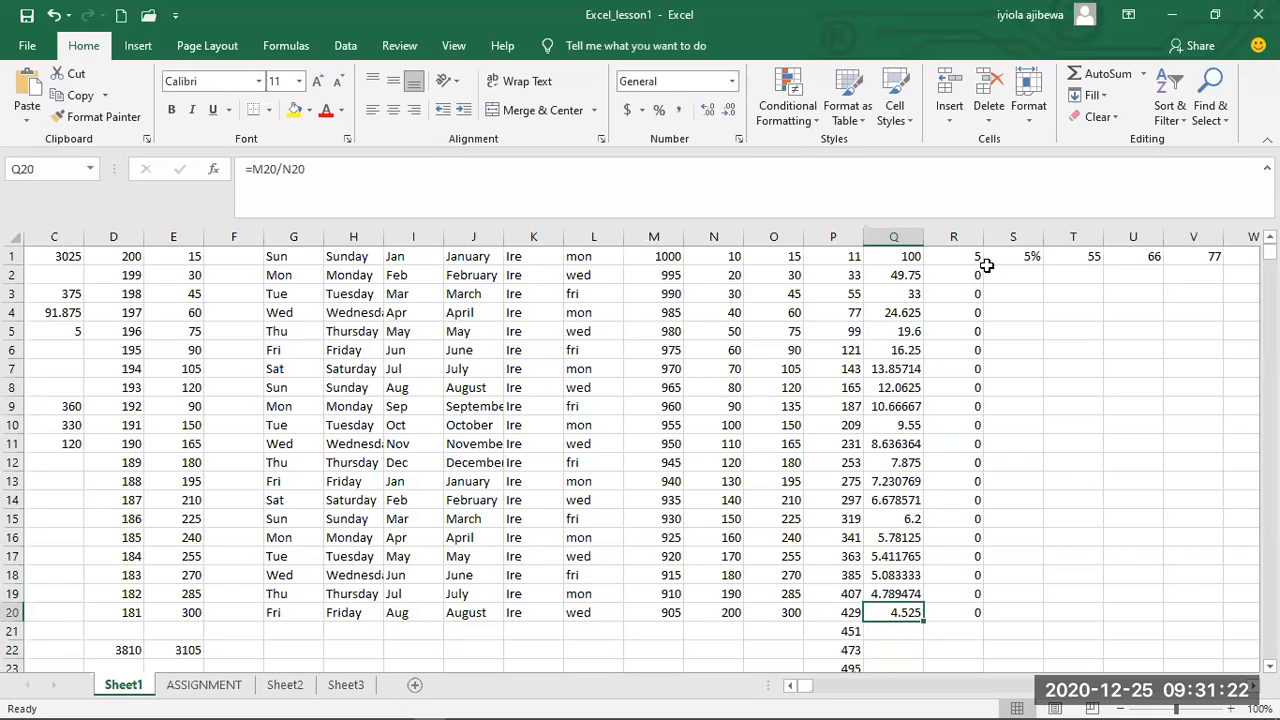
left_click(996, 259)
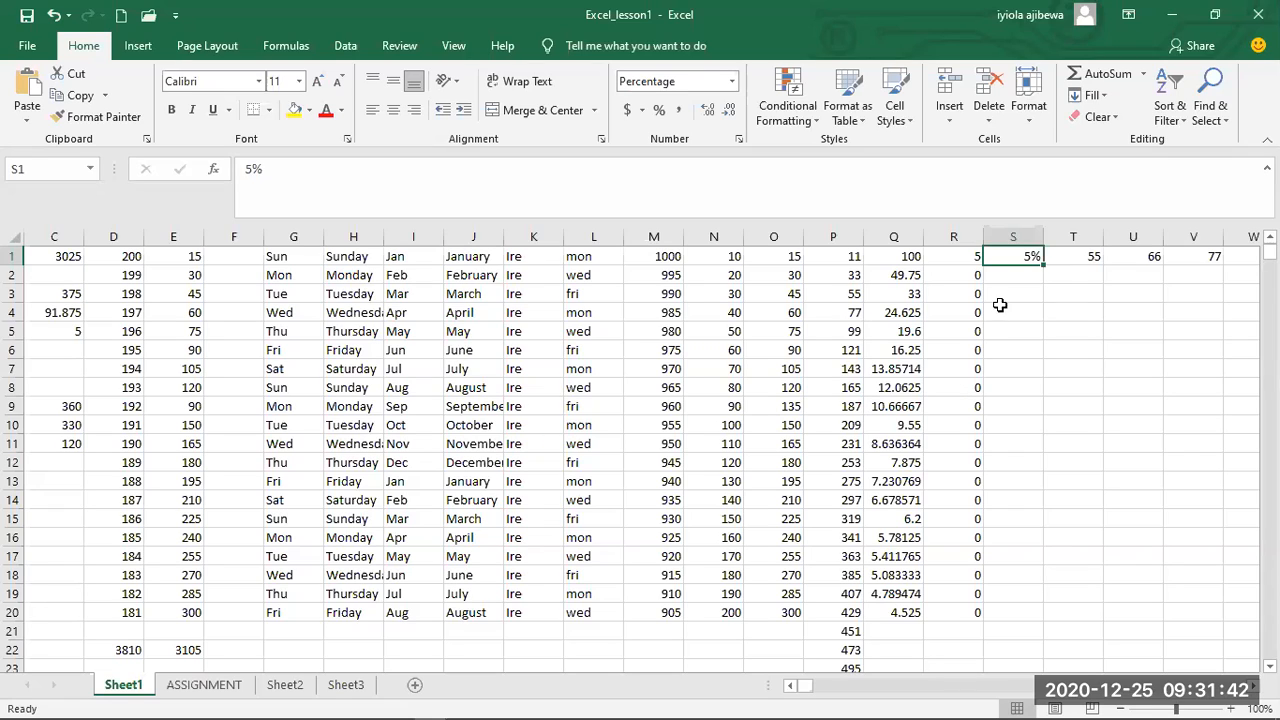
Make the S1 reference in cell R1 absolute so the formula reads =Q1*$S$1, and fill it down to R20.
left_click(964, 256)
double_click(964, 256)
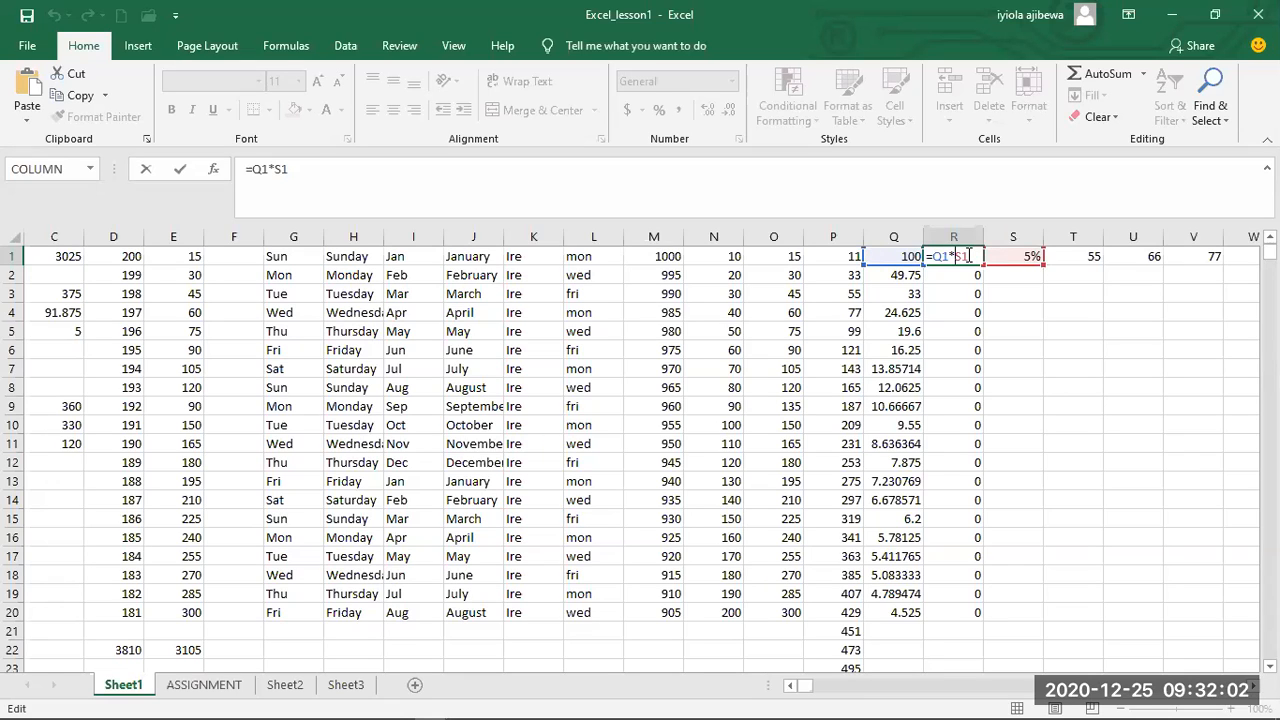
type("$S$")
key("Return")
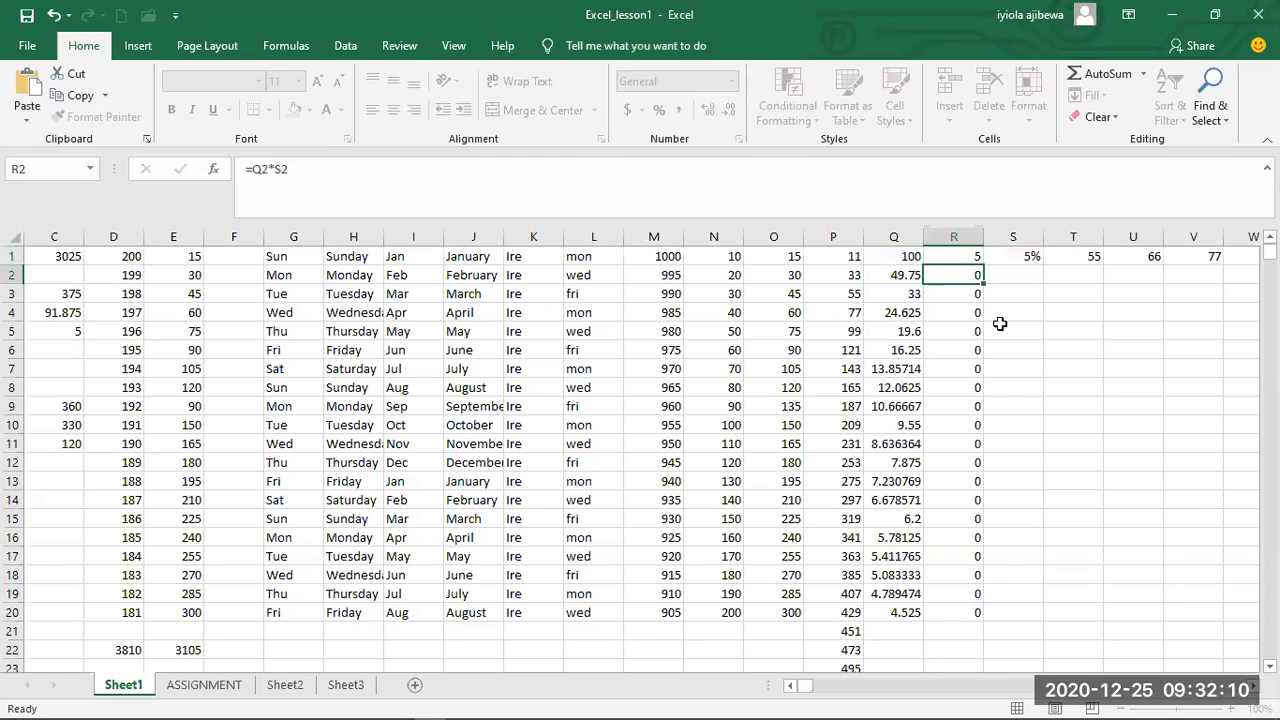
left_click(955, 257)
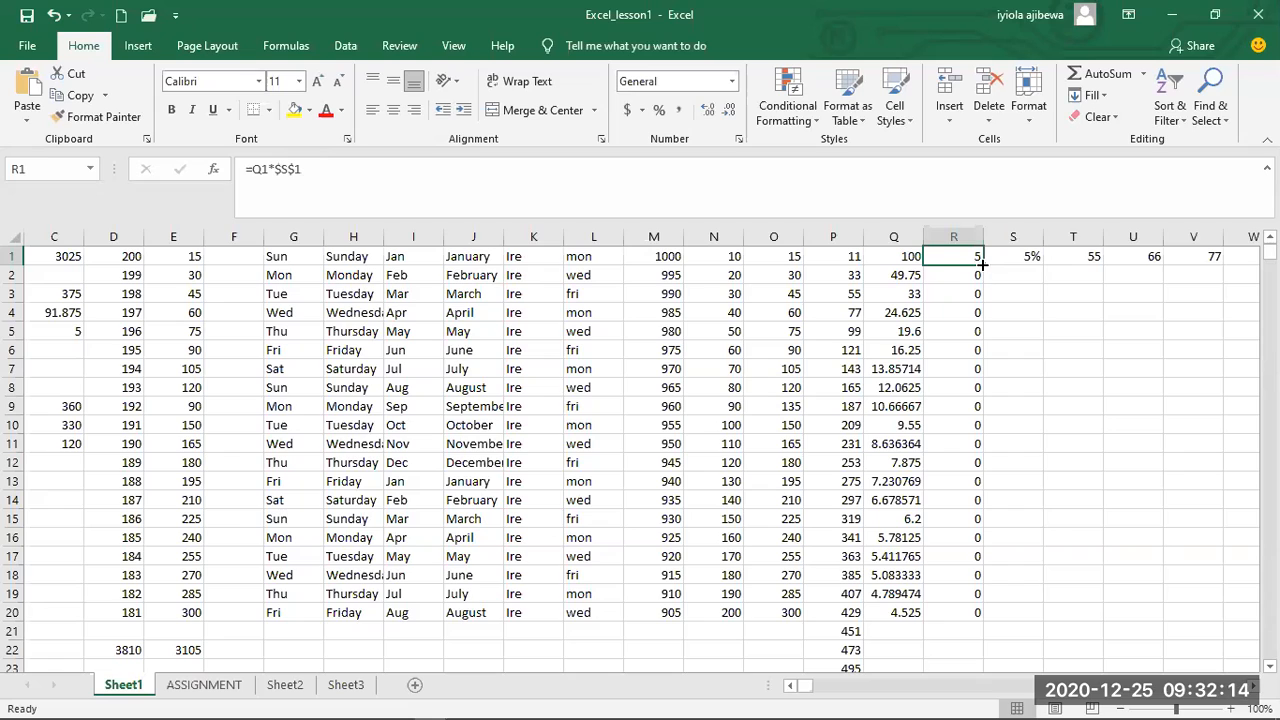
left_click_drag(982, 266, 985, 614)
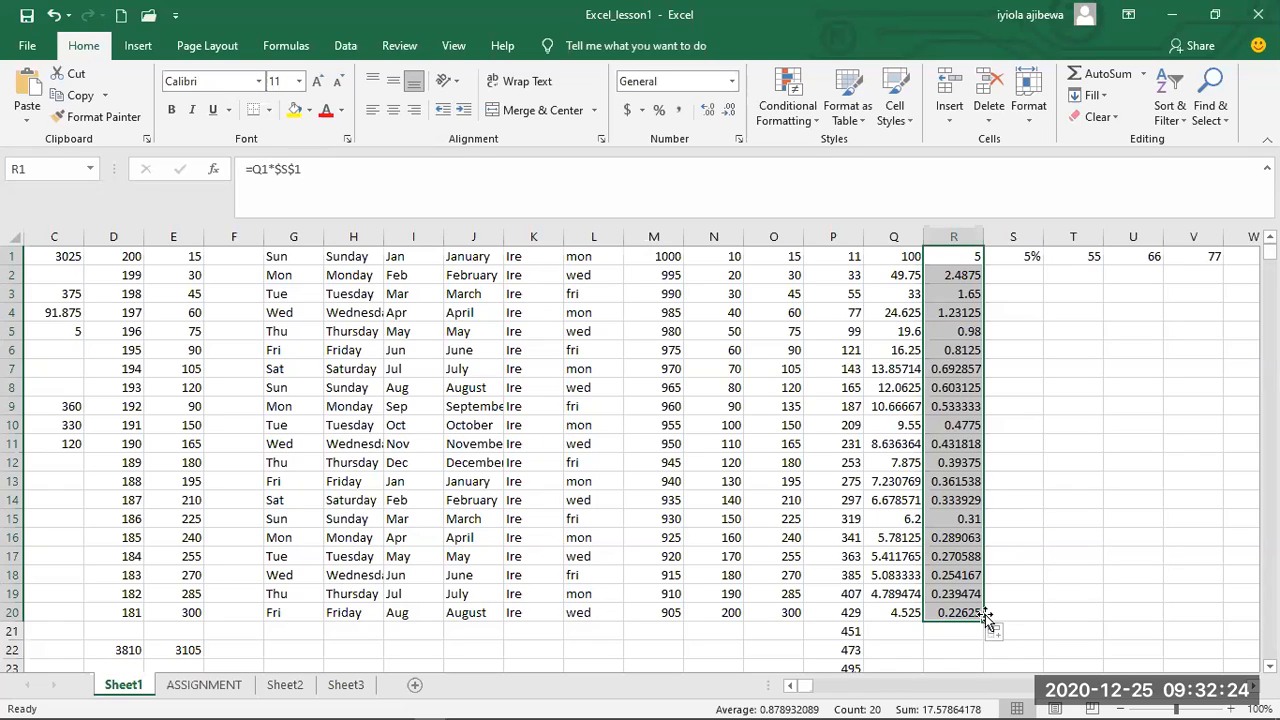
Examine the cell references in the refilled column R formulas, from R2 down the column.
left_click(966, 276)
double_click(966, 276)
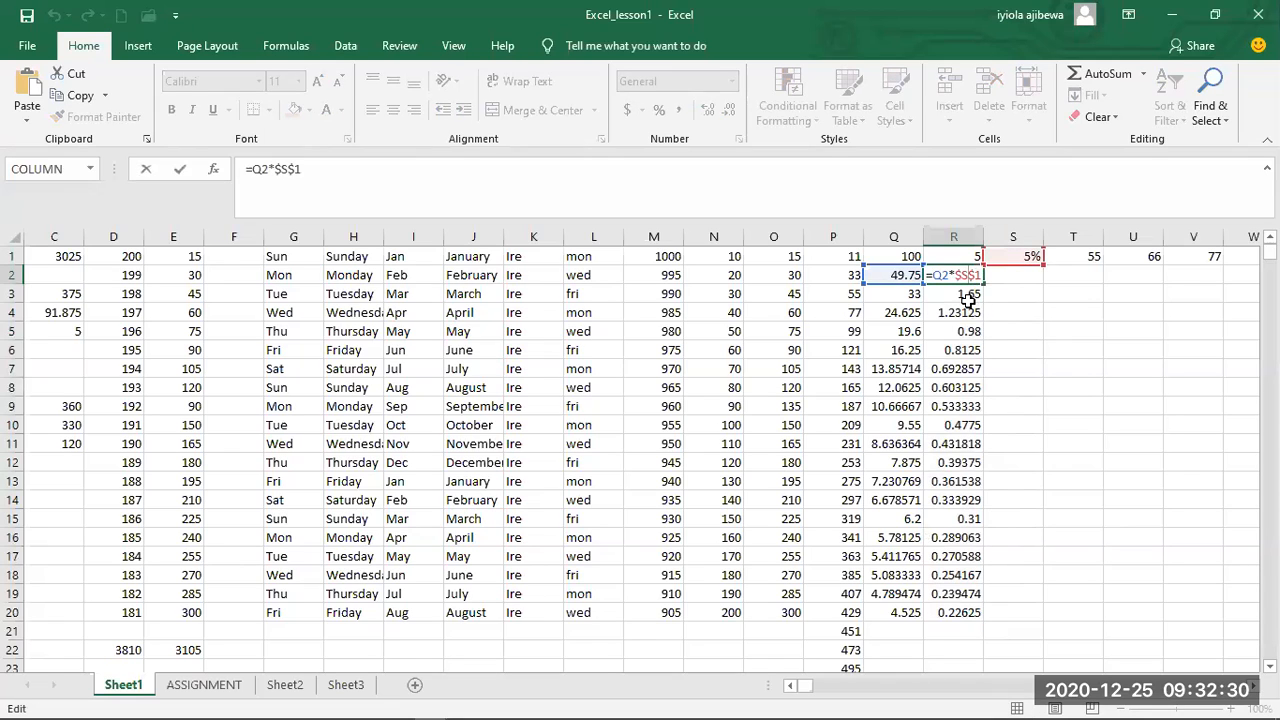
left_click(968, 296)
double_click(968, 296)
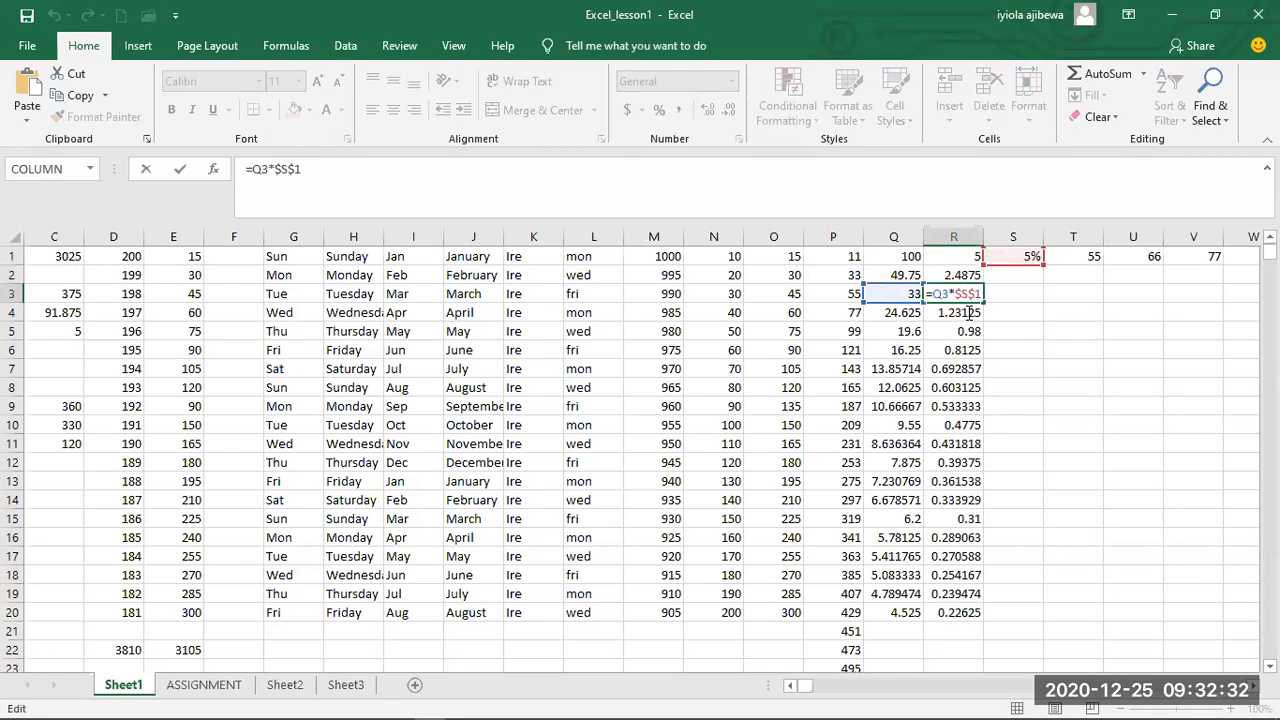
left_click(968, 313)
double_click(968, 313)
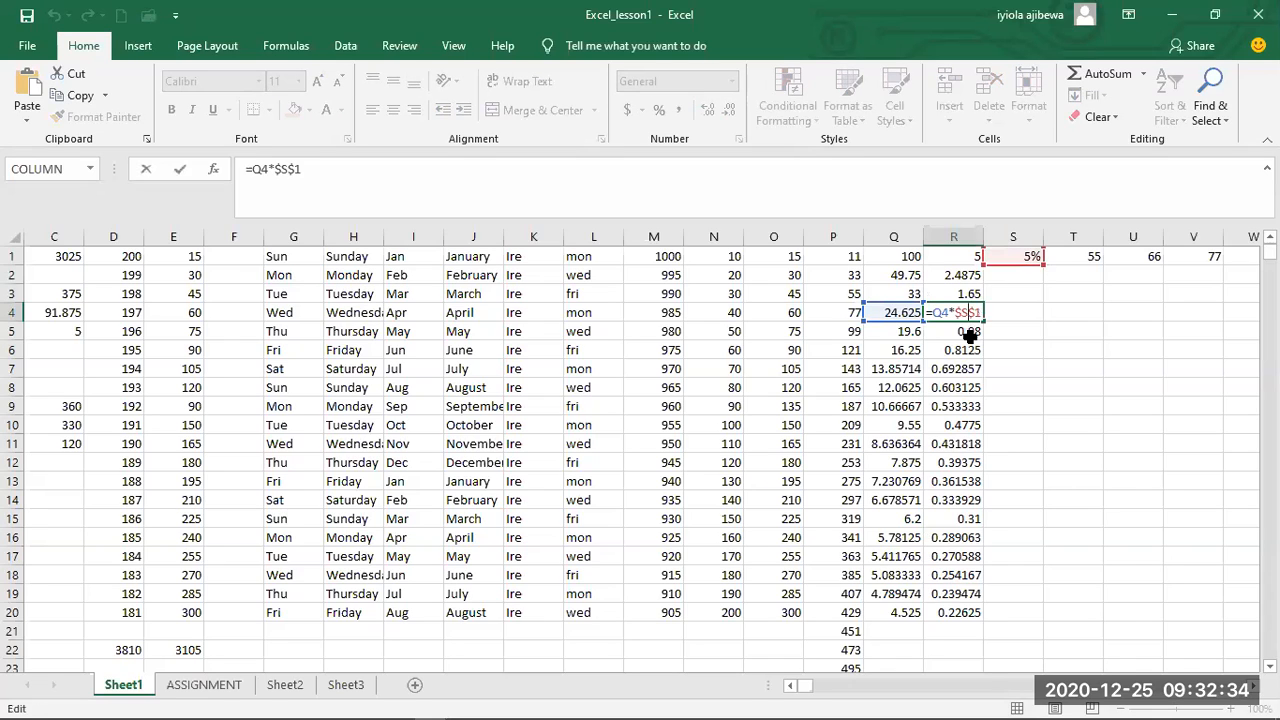
double_click(970, 338)
double_click(967, 334)
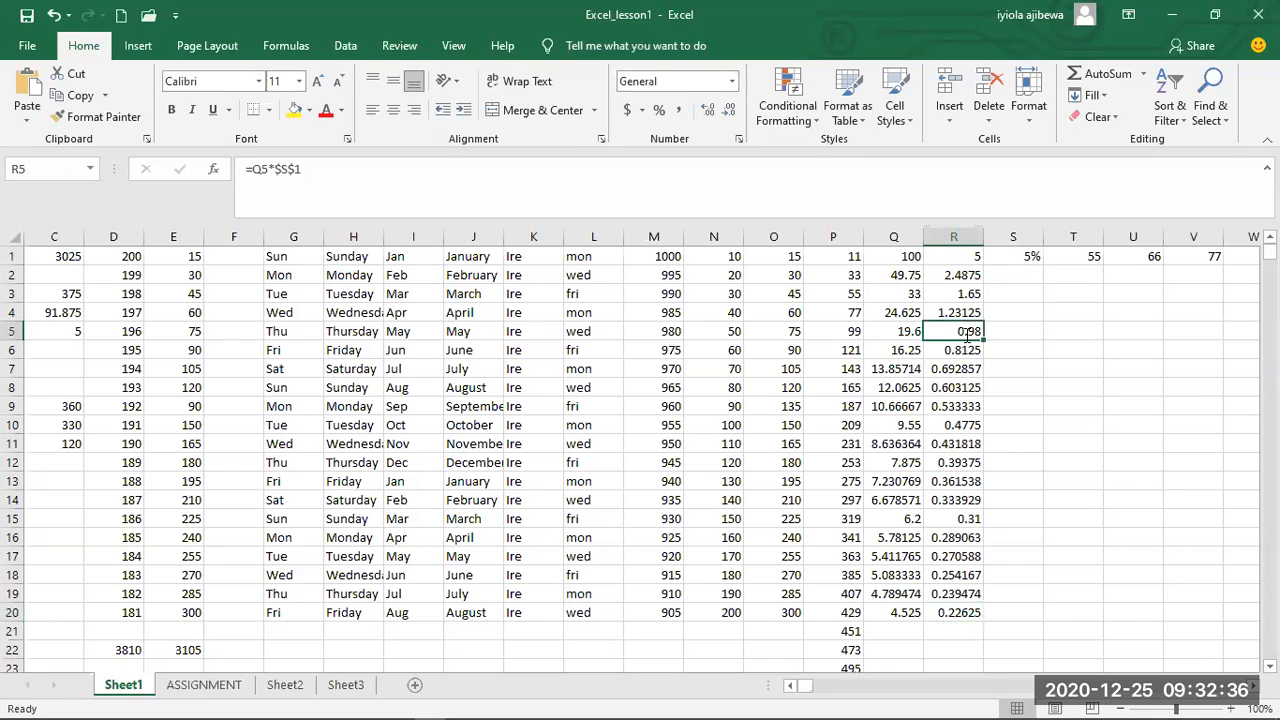
double_click(967, 335)
double_click(965, 350)
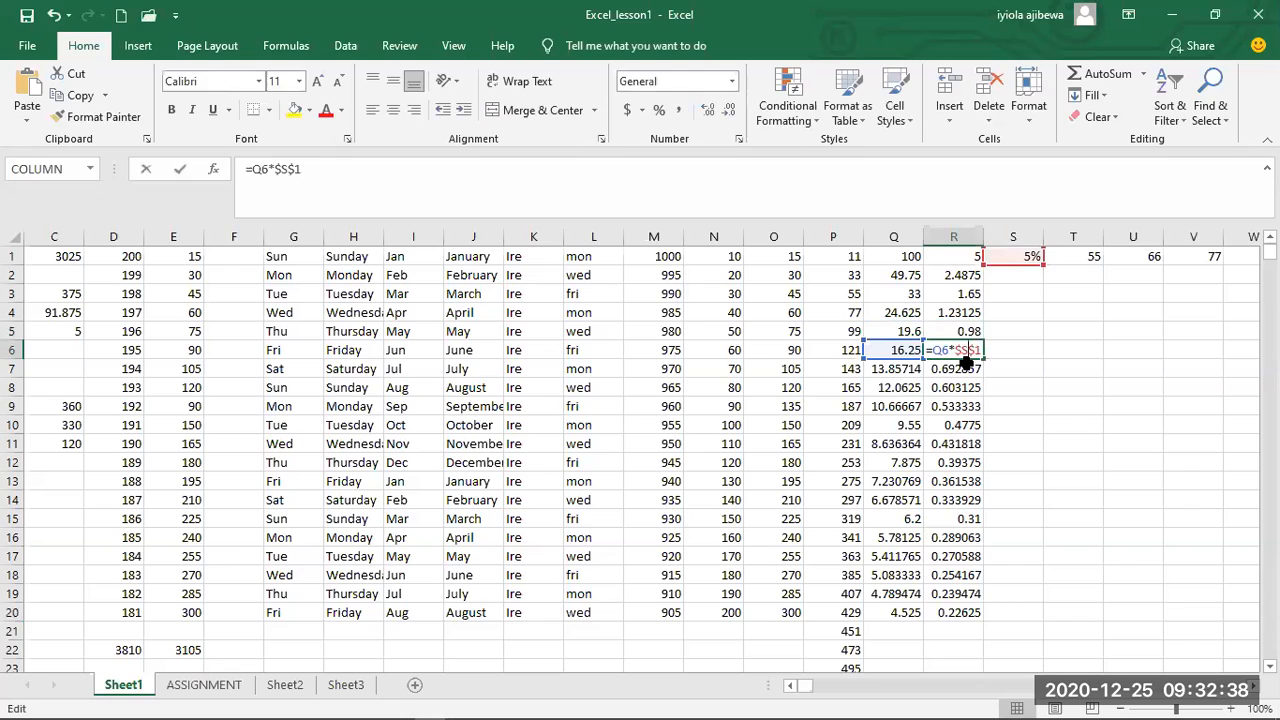
left_click(968, 369)
double_click(968, 371)
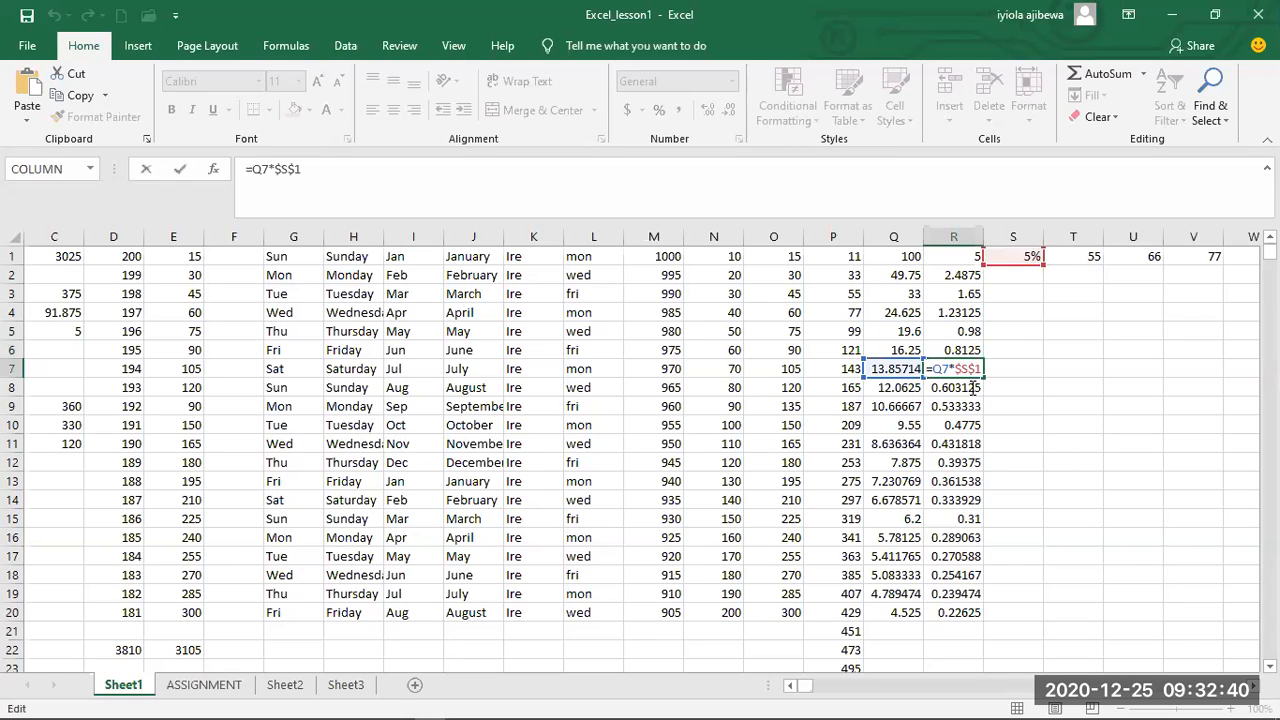
double_click(965, 389)
left_click(971, 408)
double_click(970, 408)
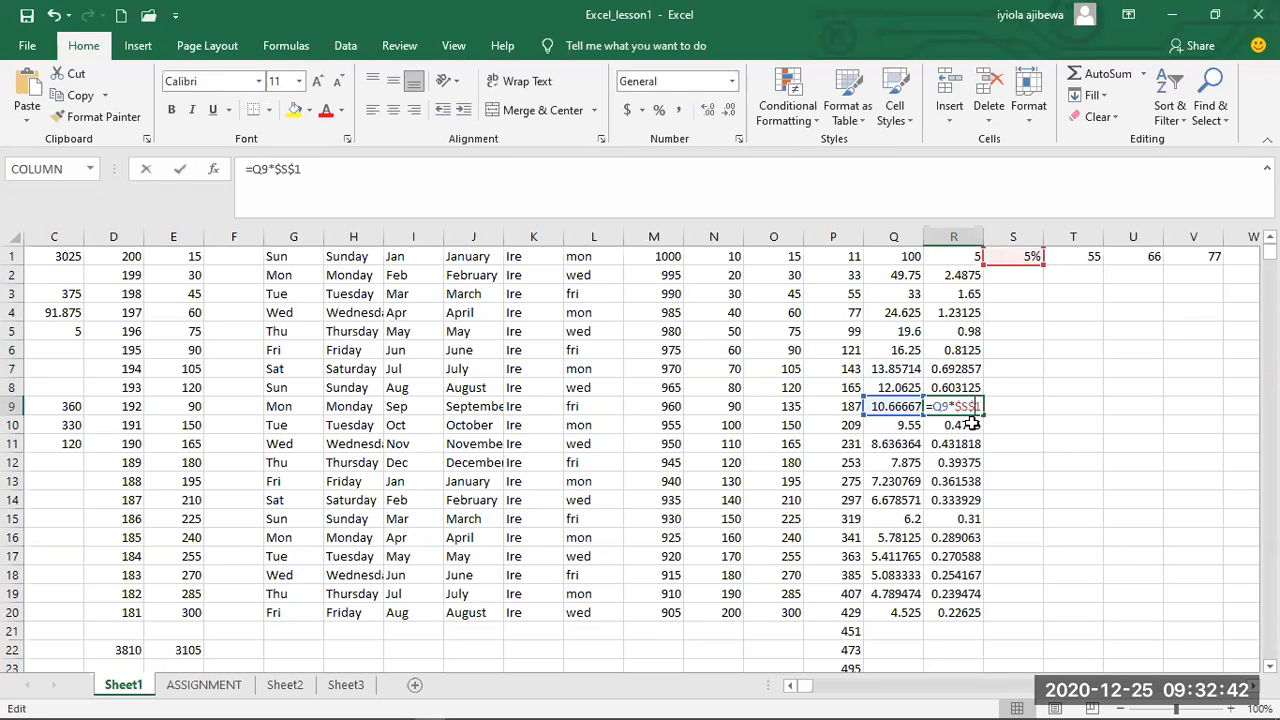
double_click(968, 426)
double_click(972, 442)
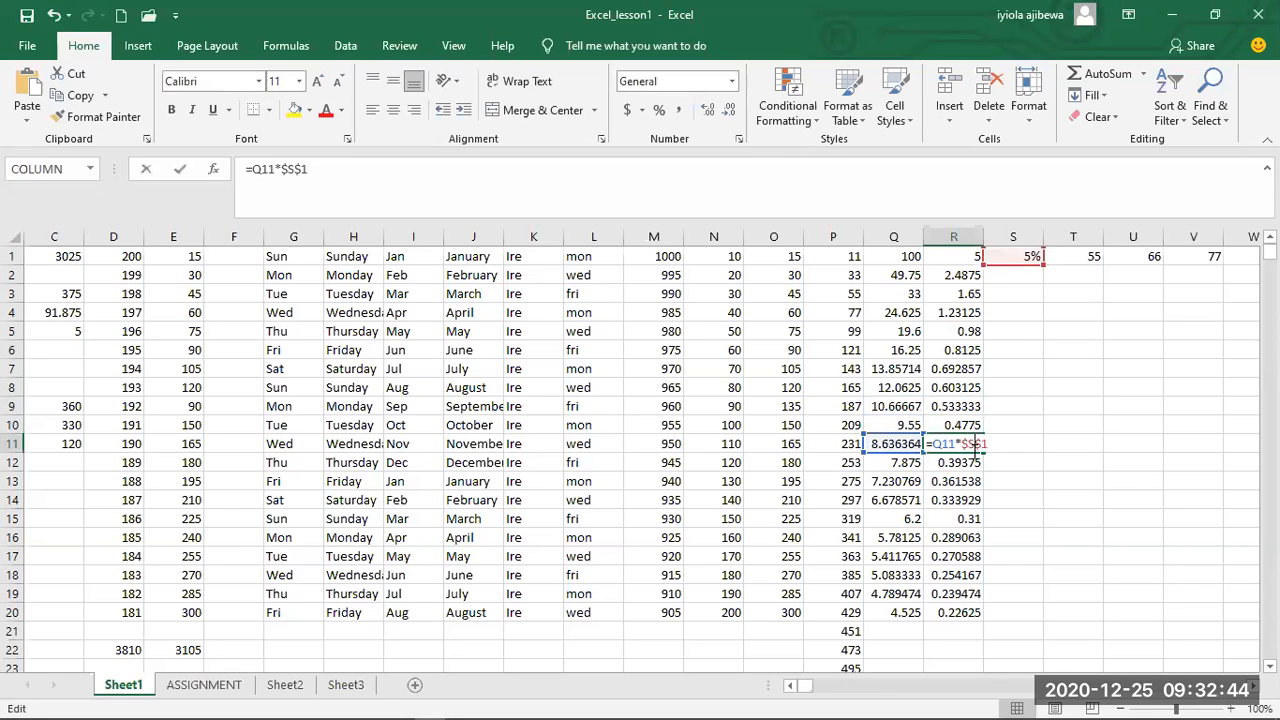
double_click(973, 470)
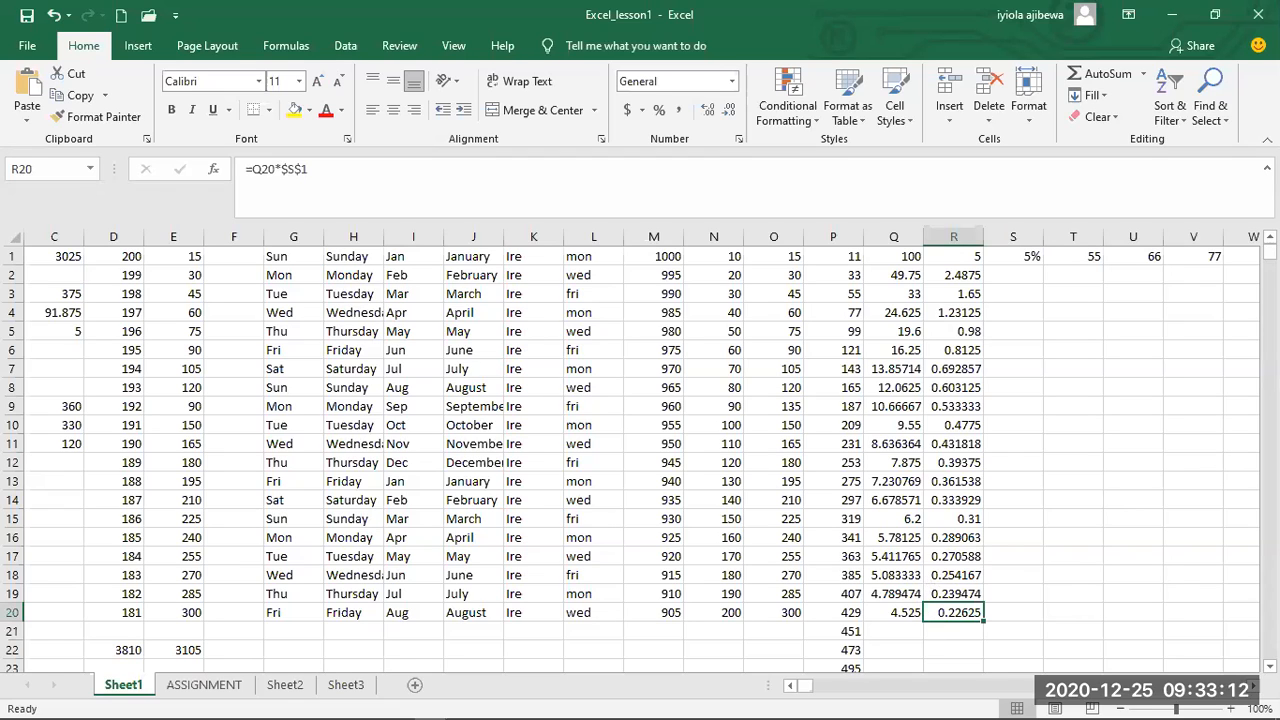
Jump from the far rows of the sheet to cell R22 with Go To, and move up column R to R1.
left_click_drag(1270, 252, 1270, 260)
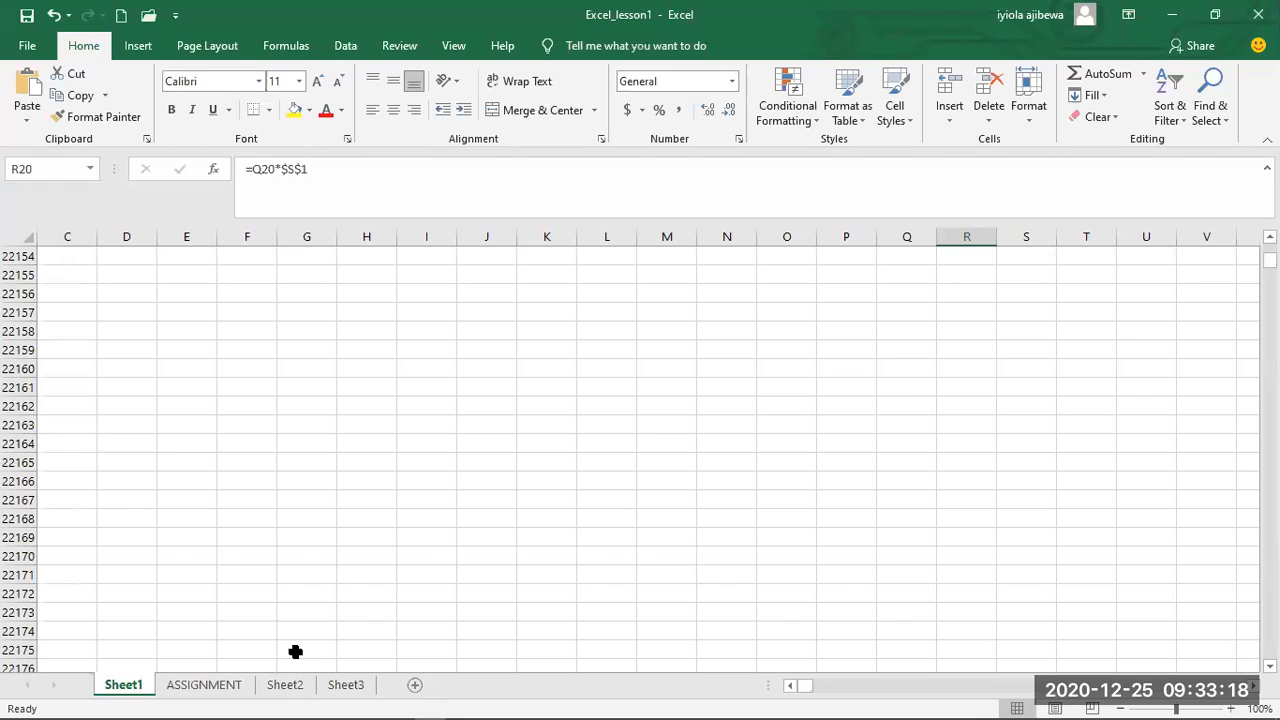
key("ctrl+g")
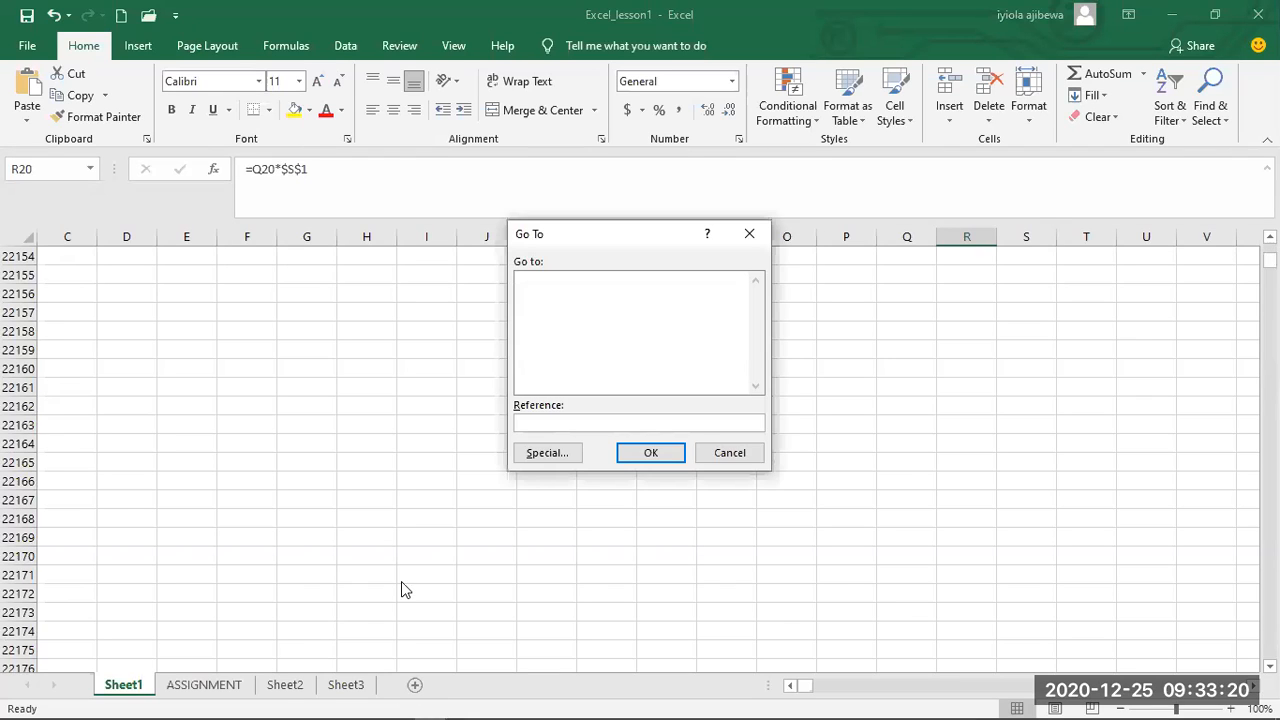
type("R22")
left_click(631, 456)
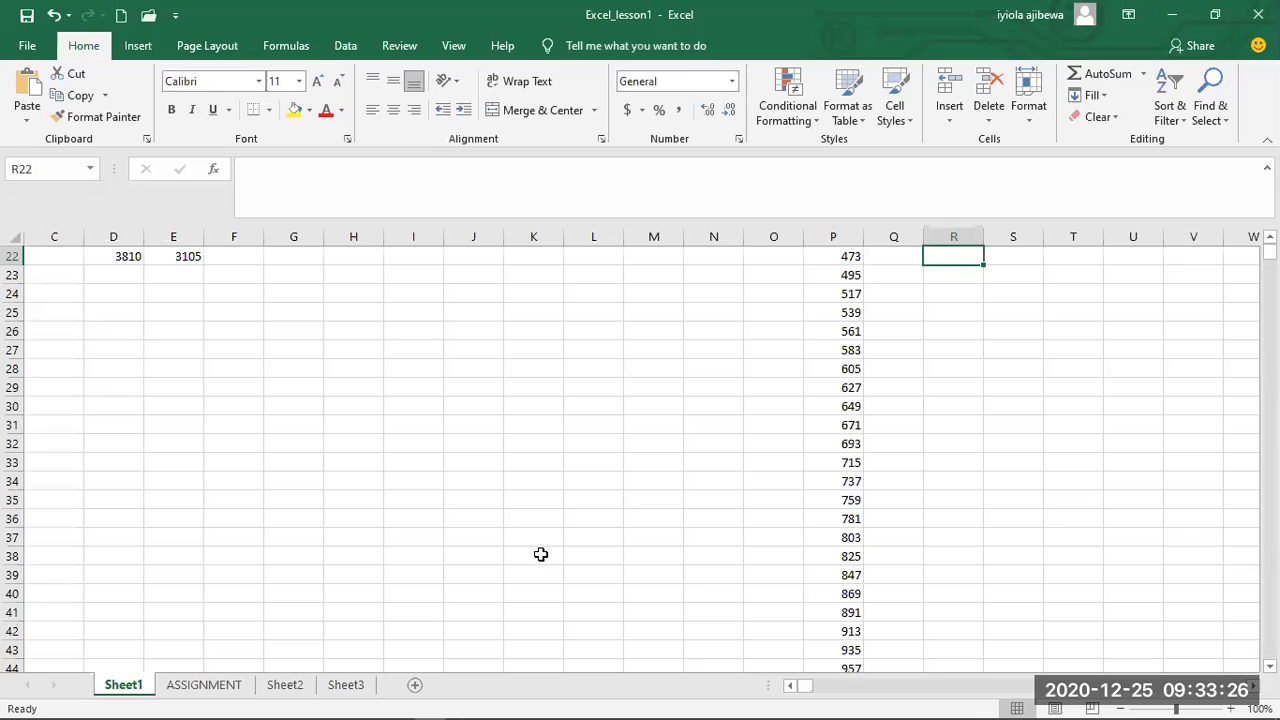
key("Up")
key("Up")
key("Up")
key("Up")
key("Up")
key("Up")
key("Up")
key("Up")
key("Up")
key("Up")
key("Up")
key("Up")
key("Up")
key("Up")
key("Up")
key("Up")
key("Up")
key("Up")
key("Up")
key("Up")
key("Up")
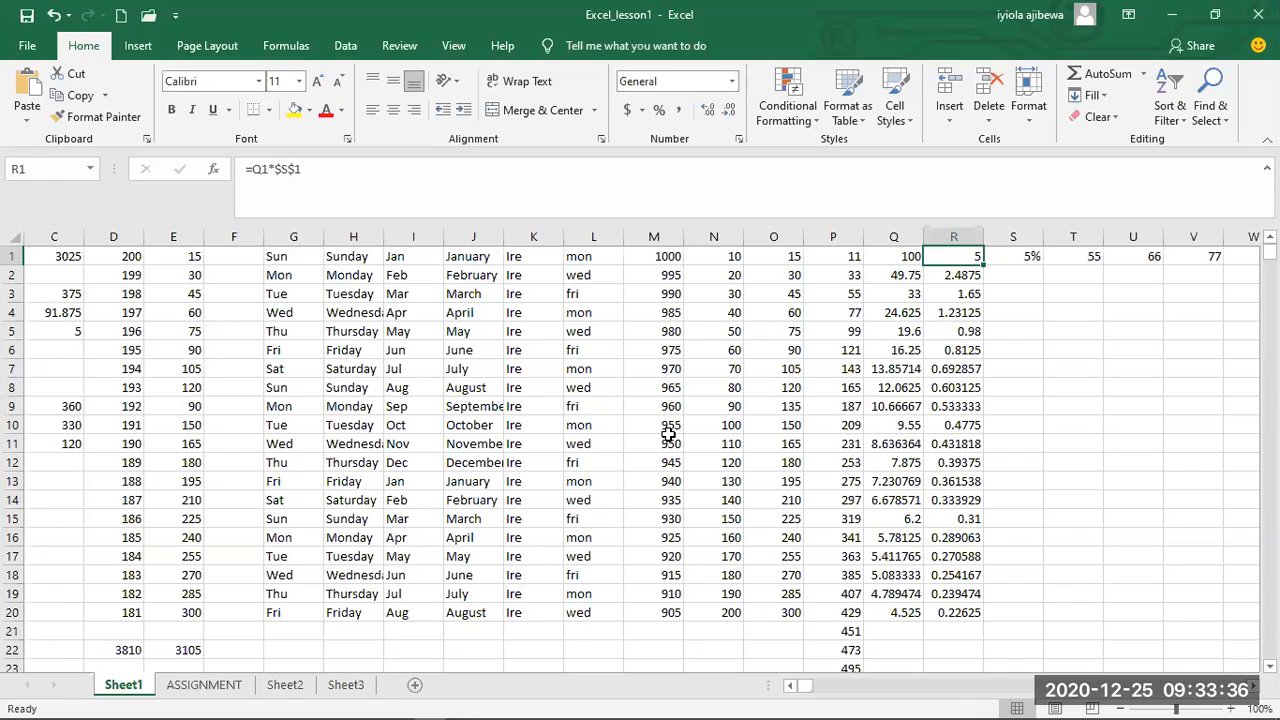
Enter the formula =SUM(R1:R20) in cell R22 to total column R, and select that cell.
left_click(968, 652)
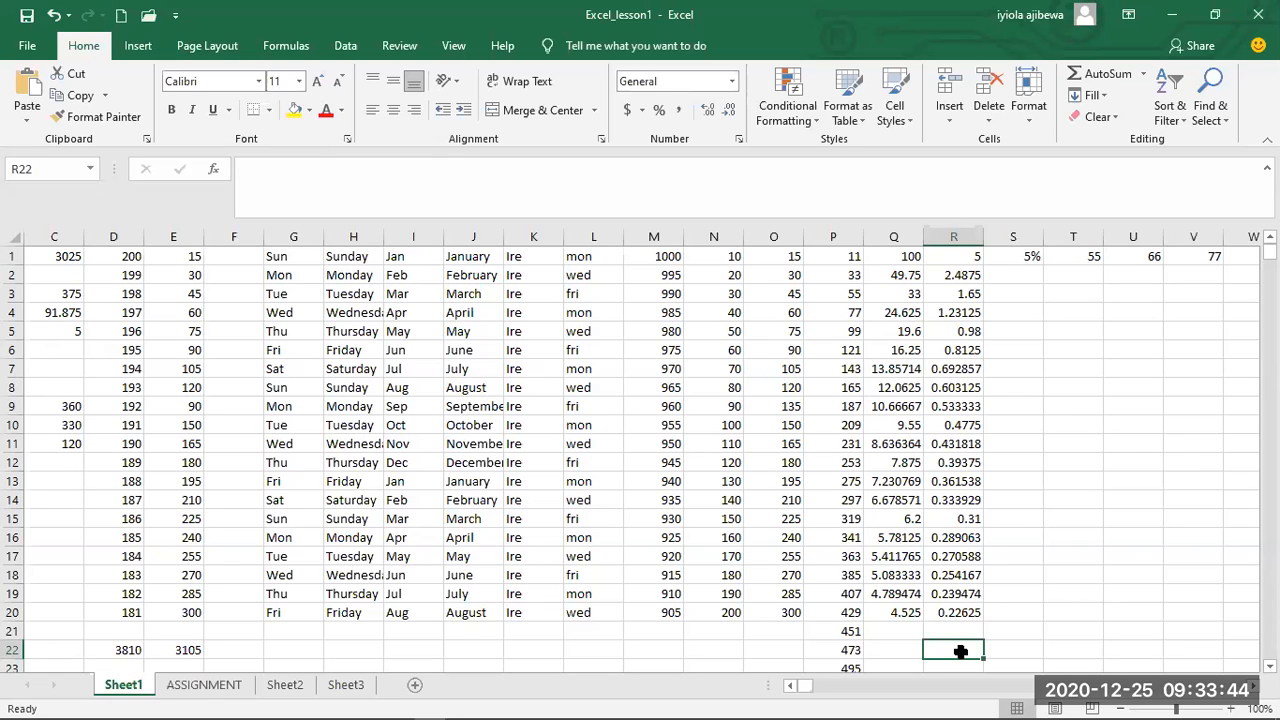
type("5")
key("BackSpace")
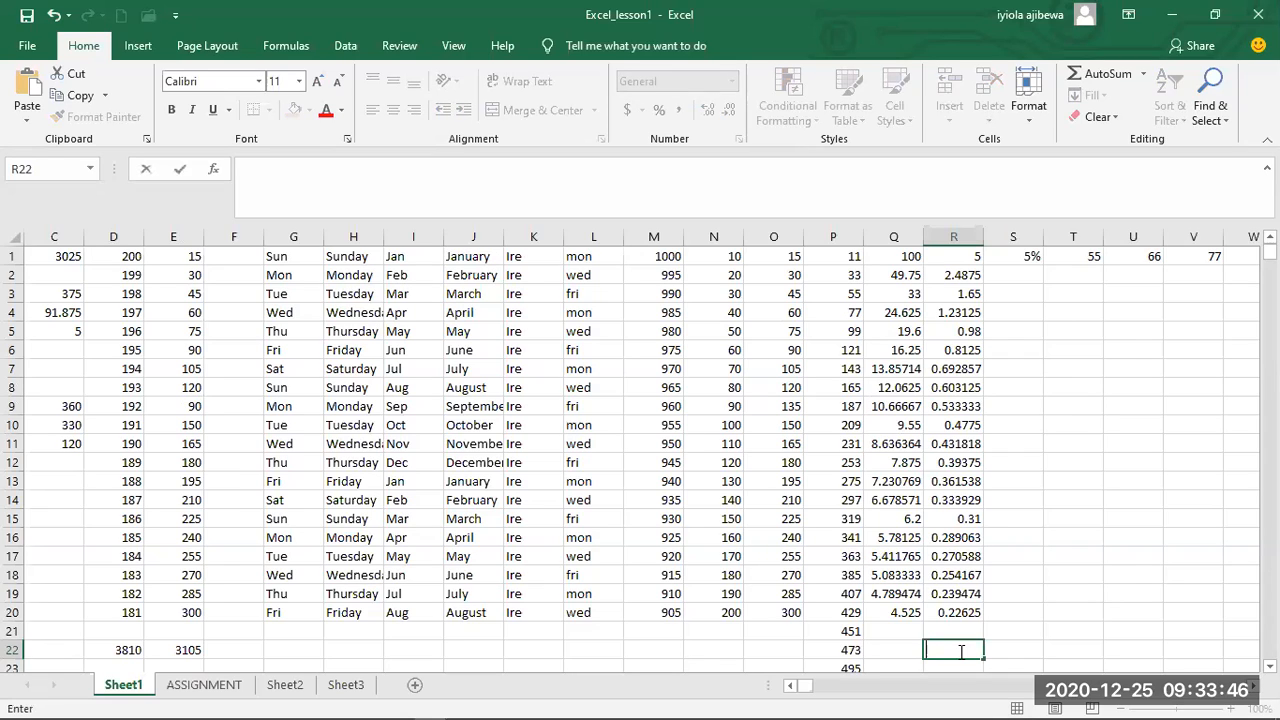
type("=")
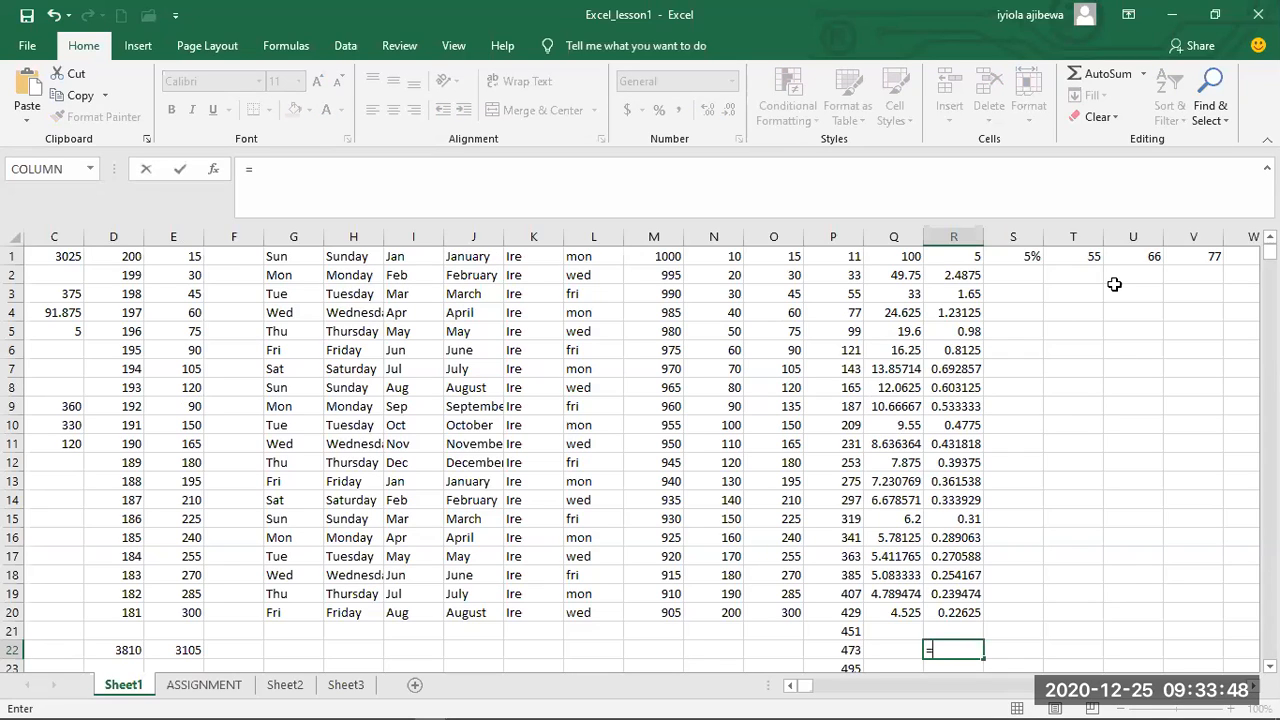
type("SUM")
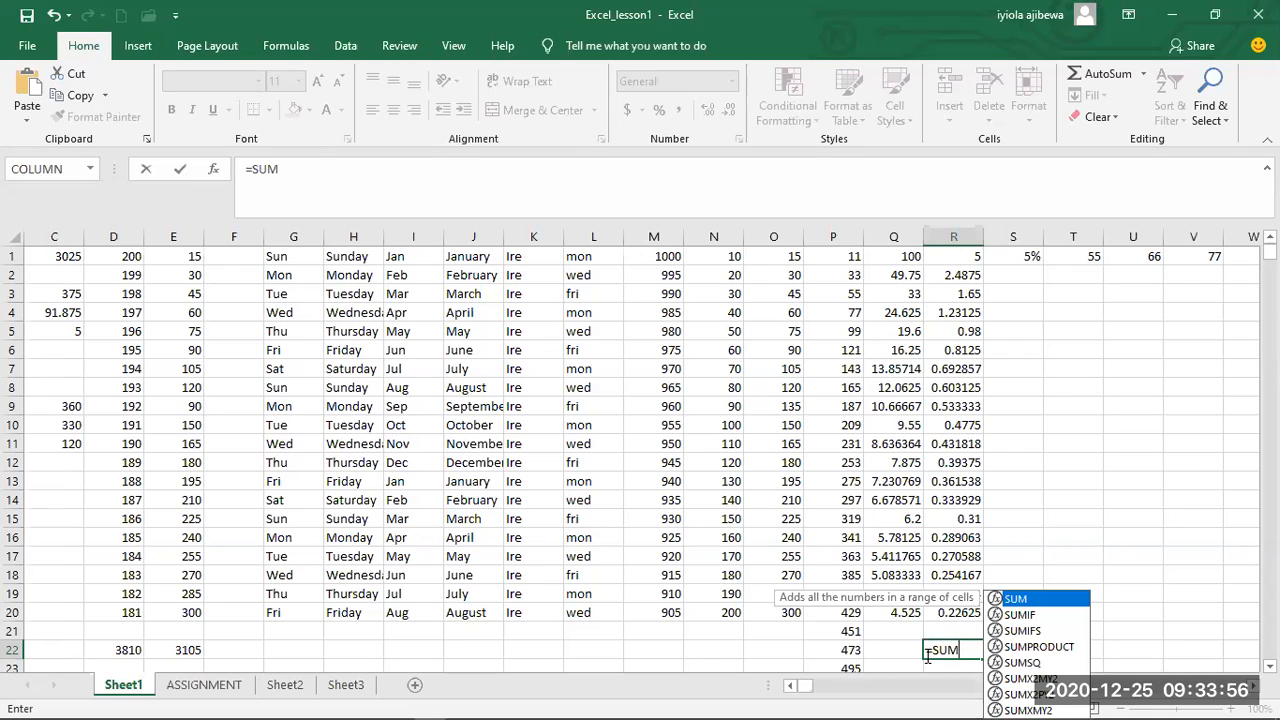
type("(R")
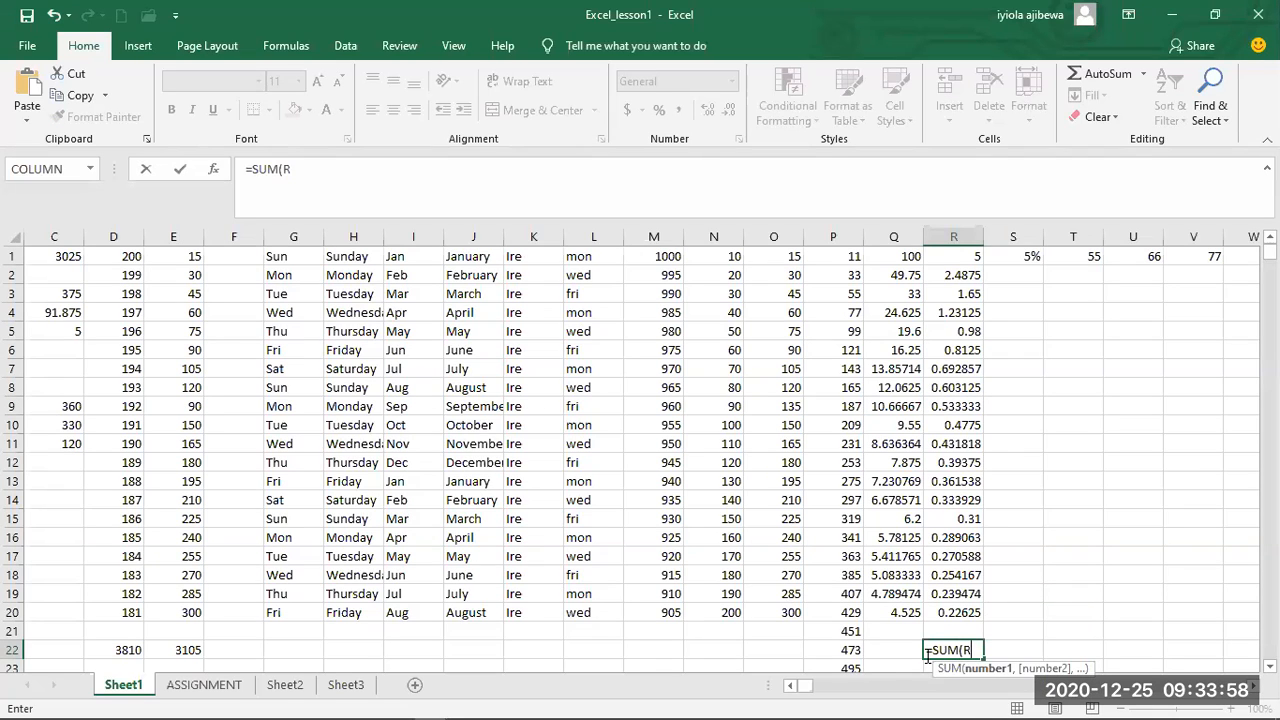
type("1")
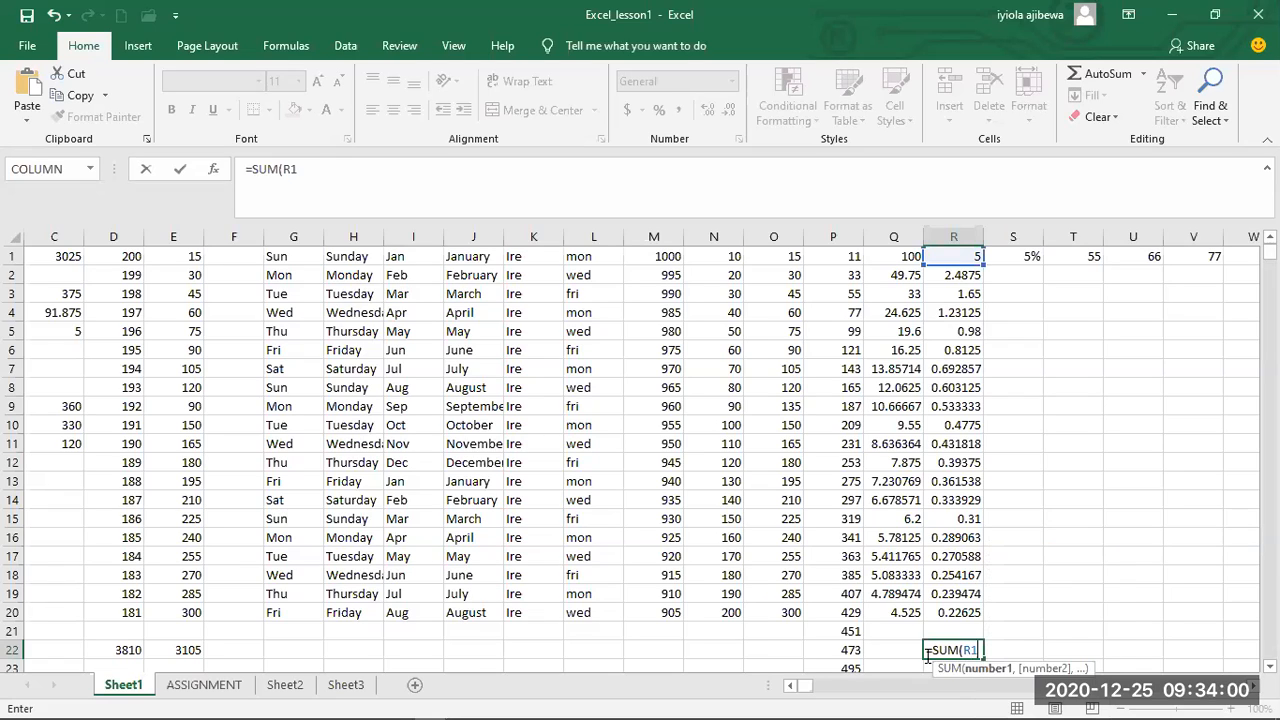
type(":R20")
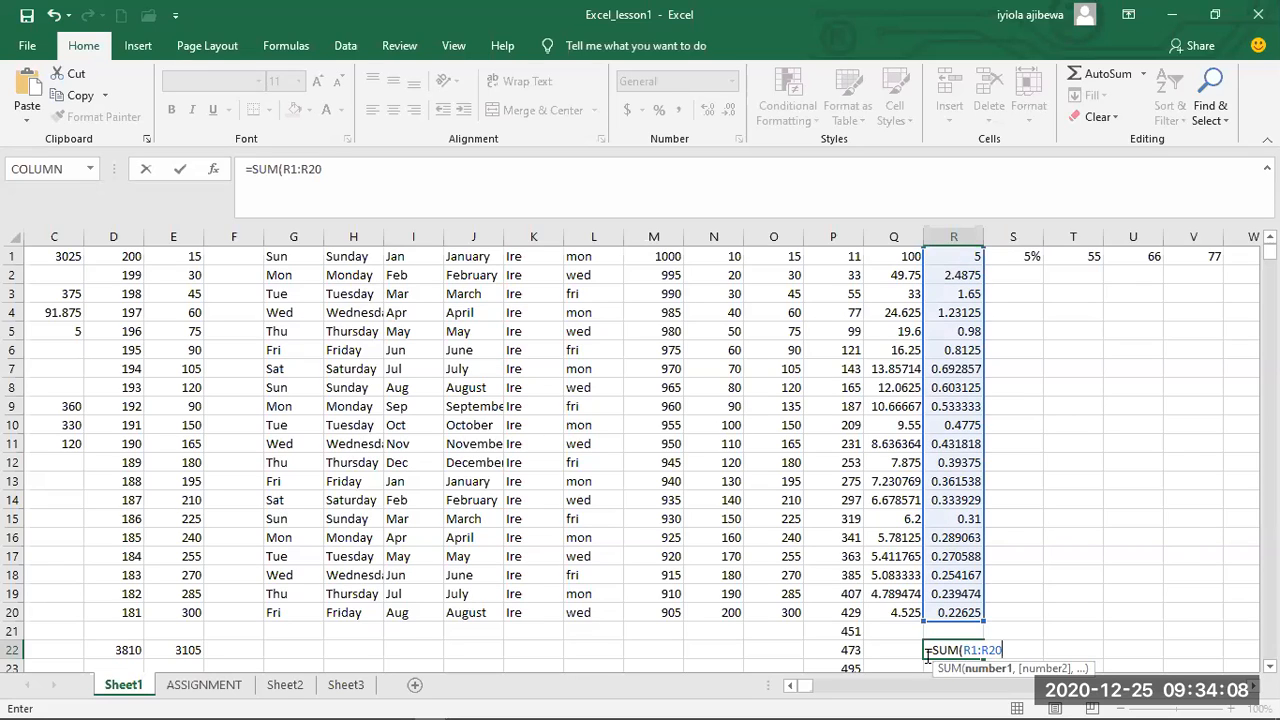
type(")")
key("Return")
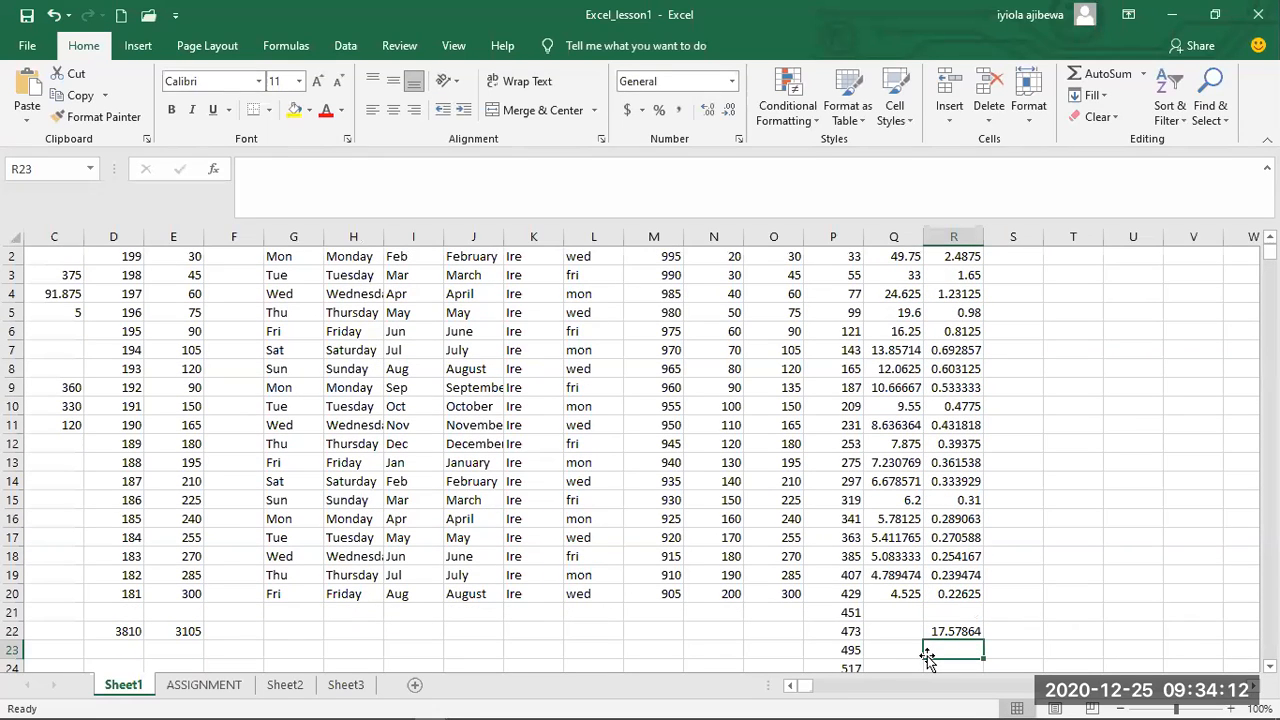
left_click(953, 628)
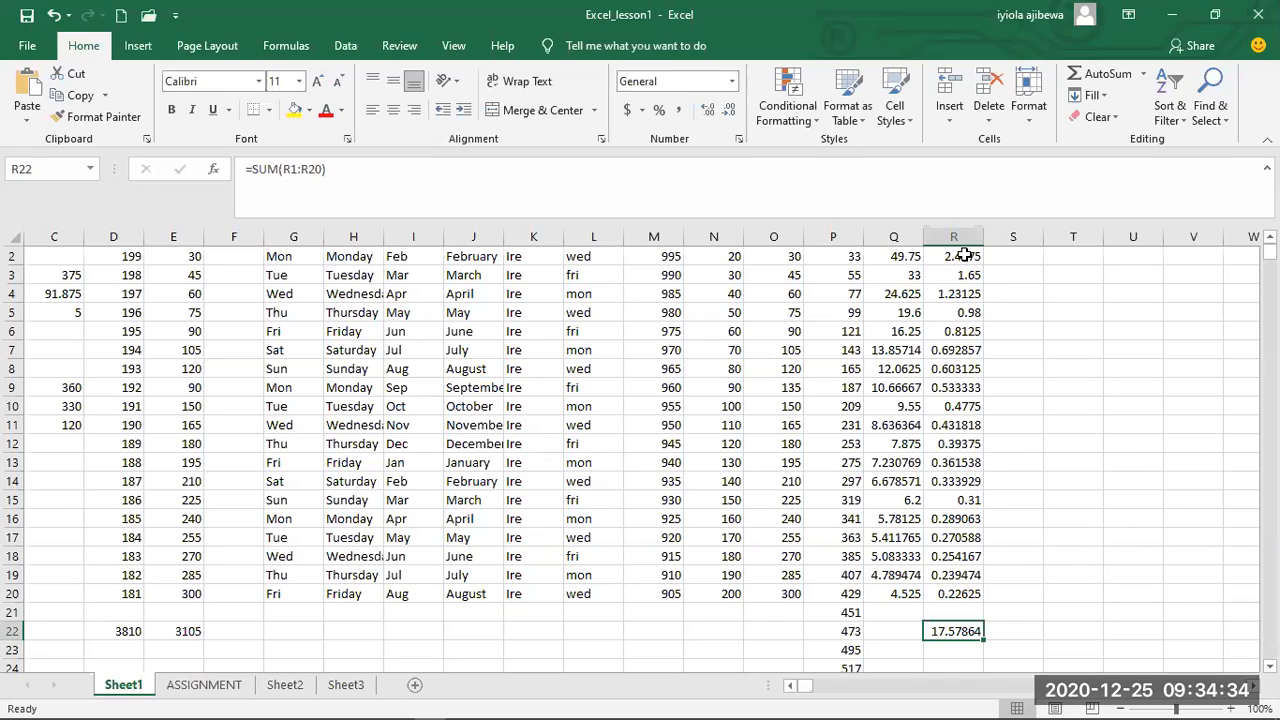
Format the cells Q2:R20 as Number with two decimal places.
left_click(898, 258)
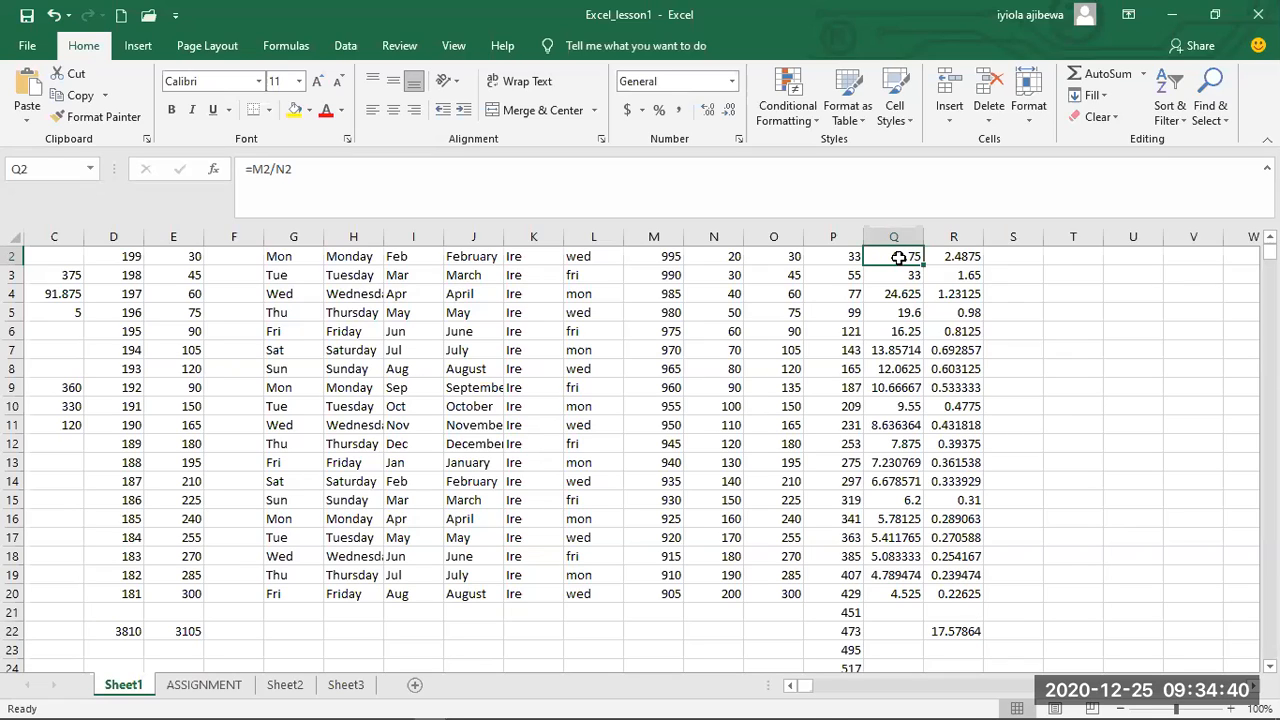
key("shift+Right")
key("shift+Down")
key("shift+Down")
key("shift+Down")
key("shift+Down")
key("shift+Down")
key("shift+Down")
key("shift+Down")
key("shift+Down")
key("shift+Down")
key("shift+Down")
key("shift+Down")
key("shift+Down")
key("shift+Down")
key("shift+Down")
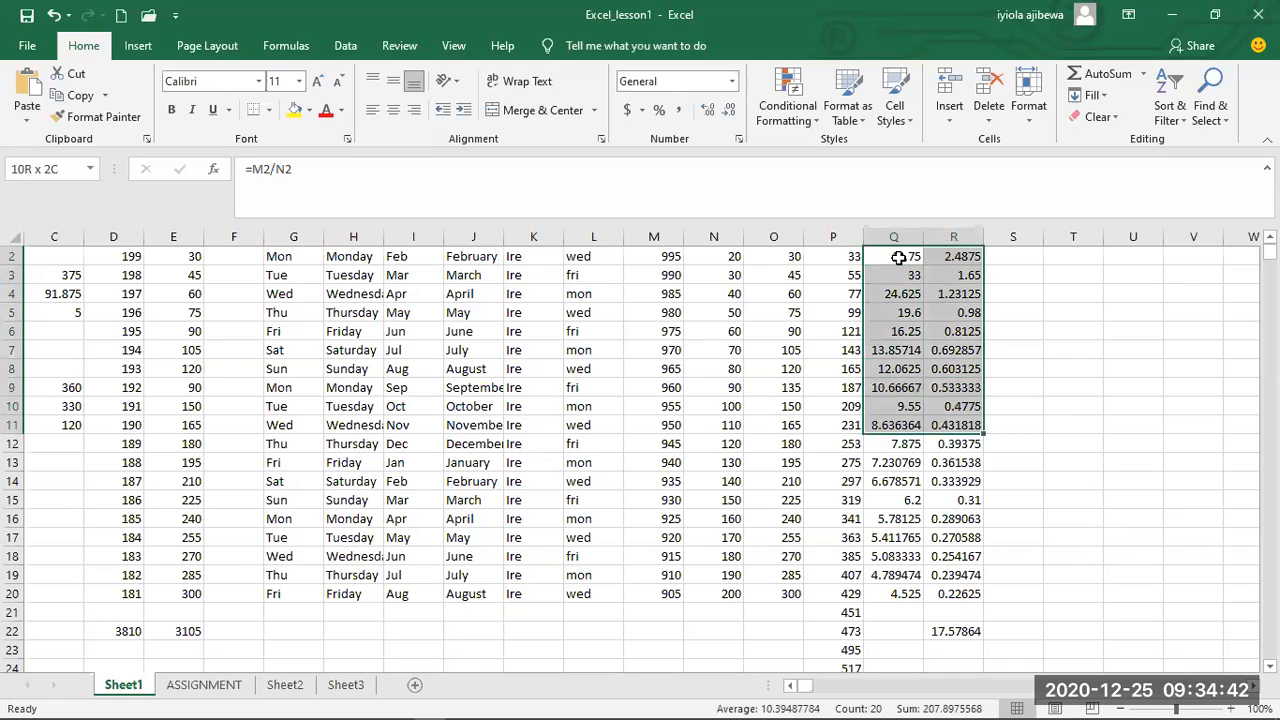
key("shift+Down")
key("shift+Down")
key("shift+Down")
key("shift+Down")
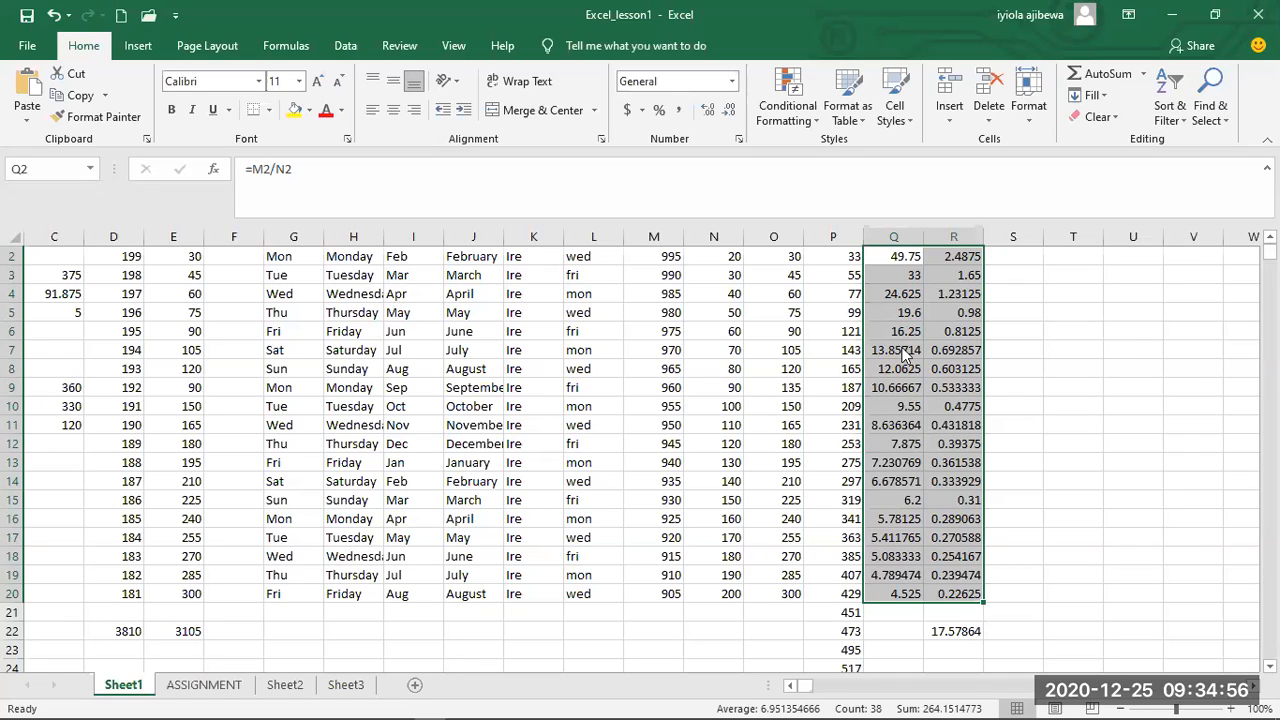
right_click(930, 470)
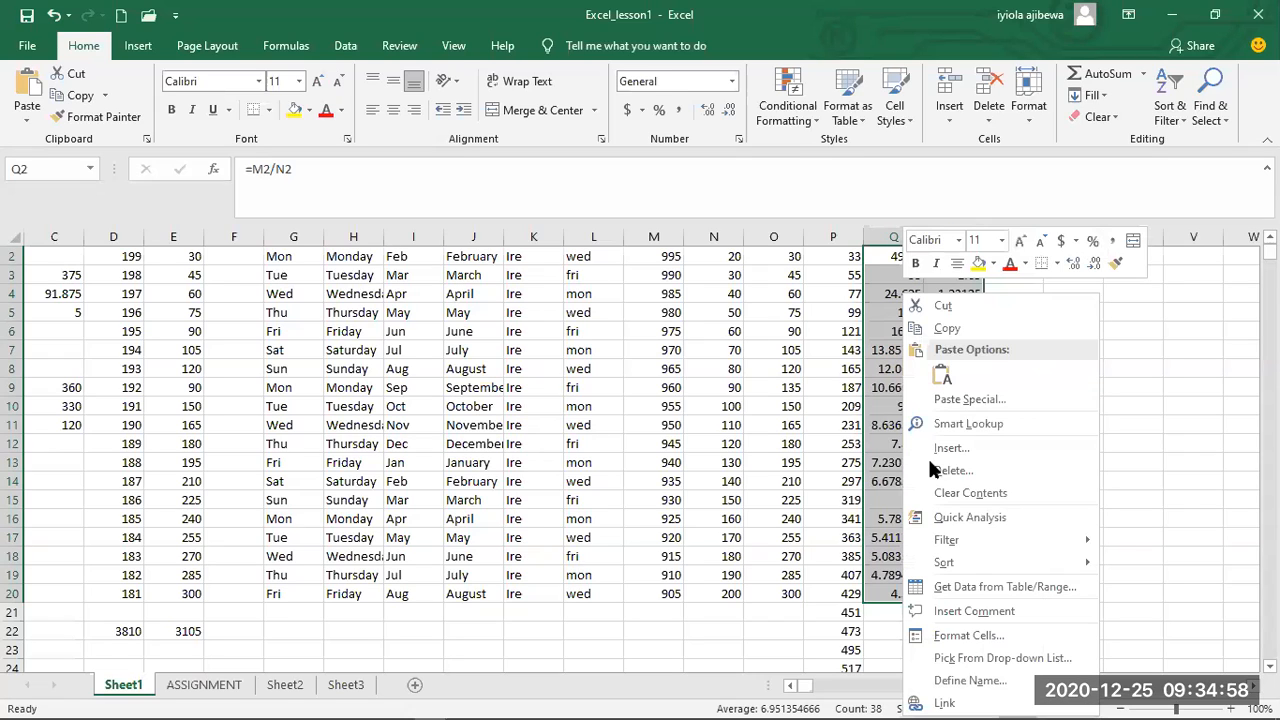
left_click(955, 635)
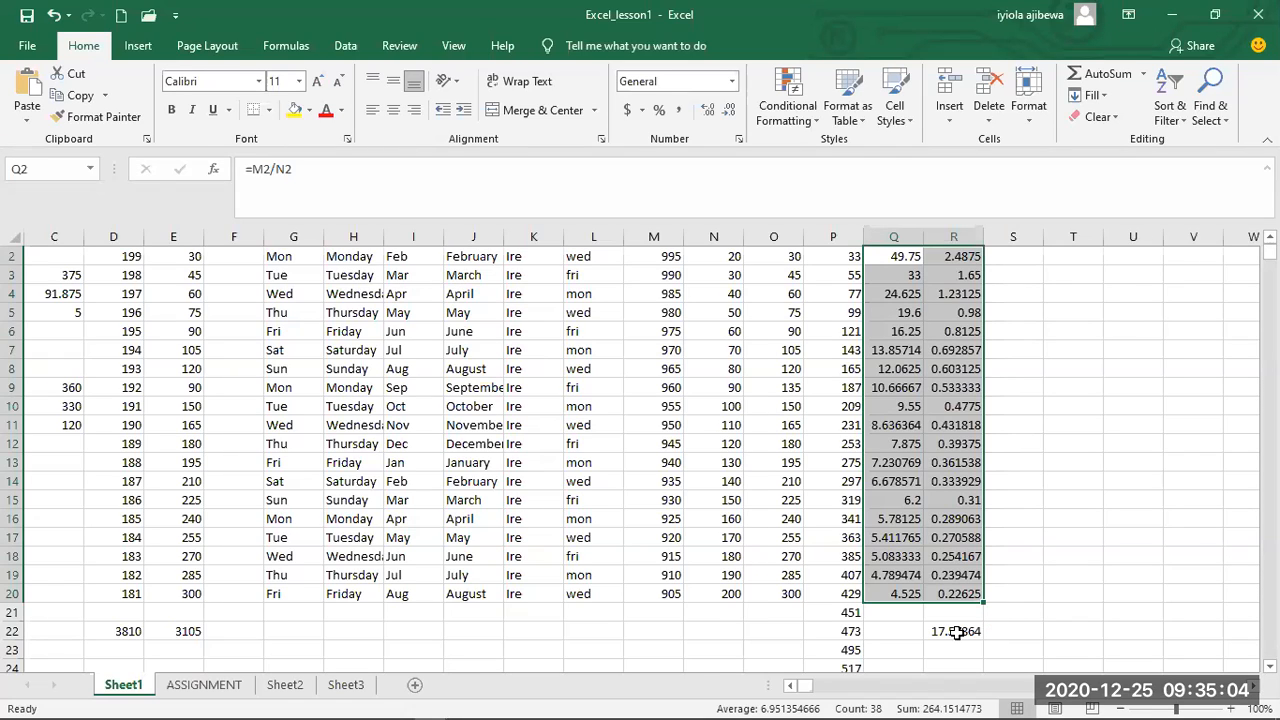
left_click(957, 631)
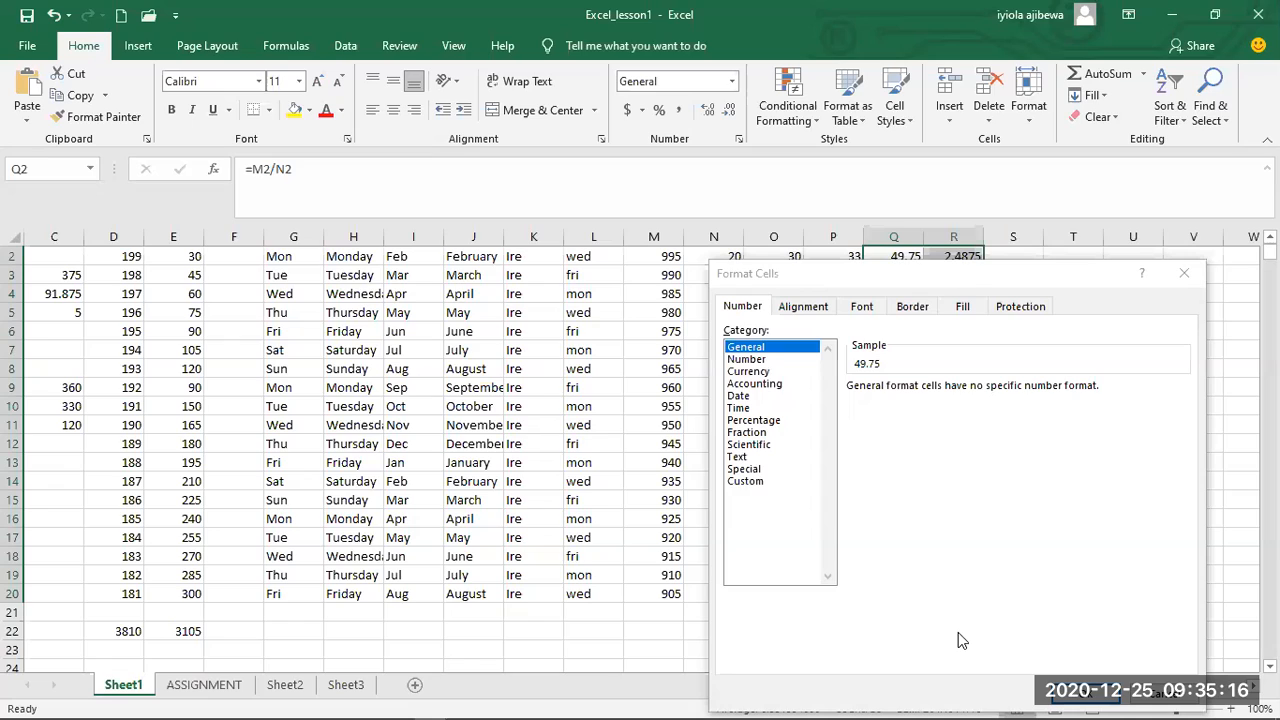
left_click(768, 360)
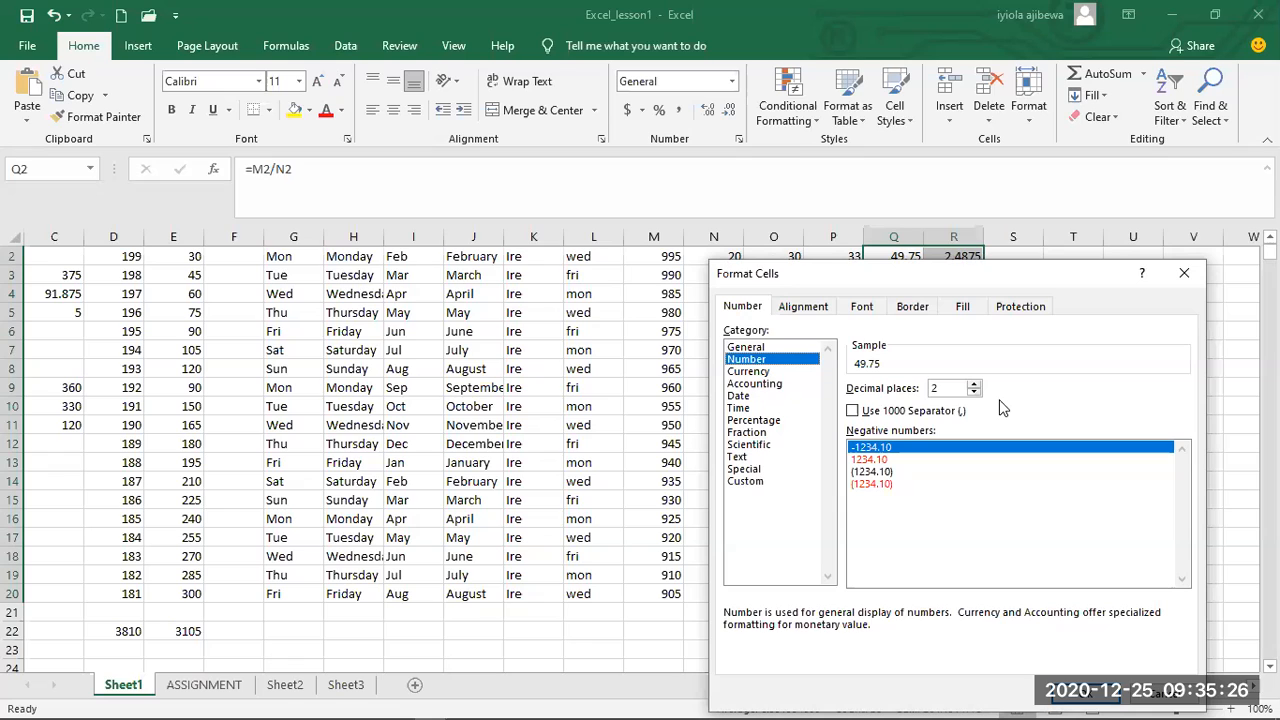
left_click(1086, 697)
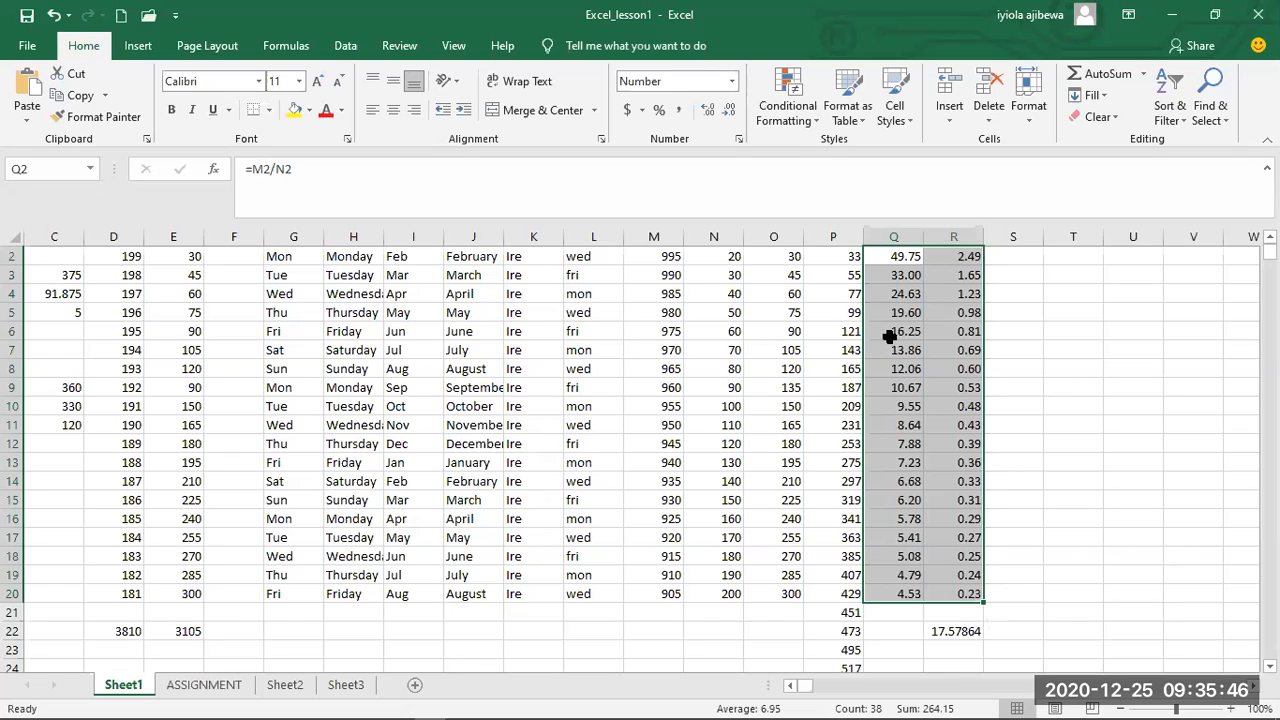
left_click(889, 337)
left_click(889, 314)
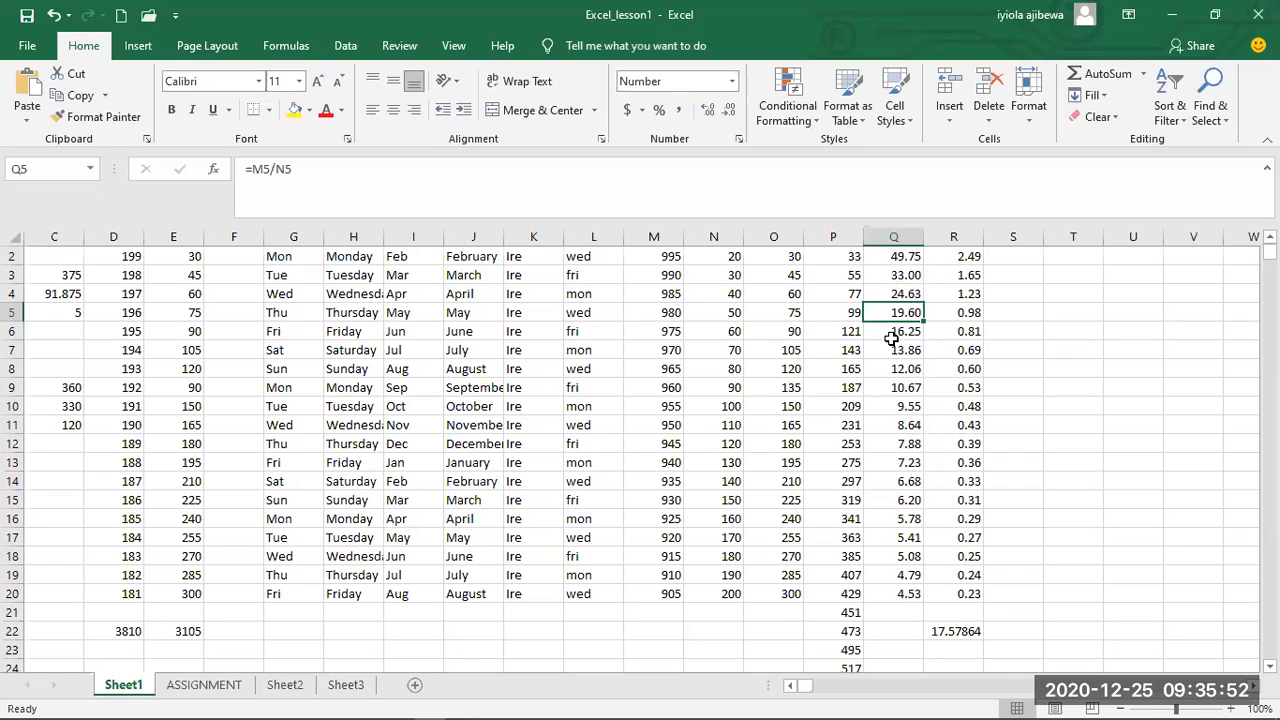
left_click(951, 313)
left_click(897, 314)
Format the column R total in cell R22 as Number with two decimal places.
left_click(951, 631)
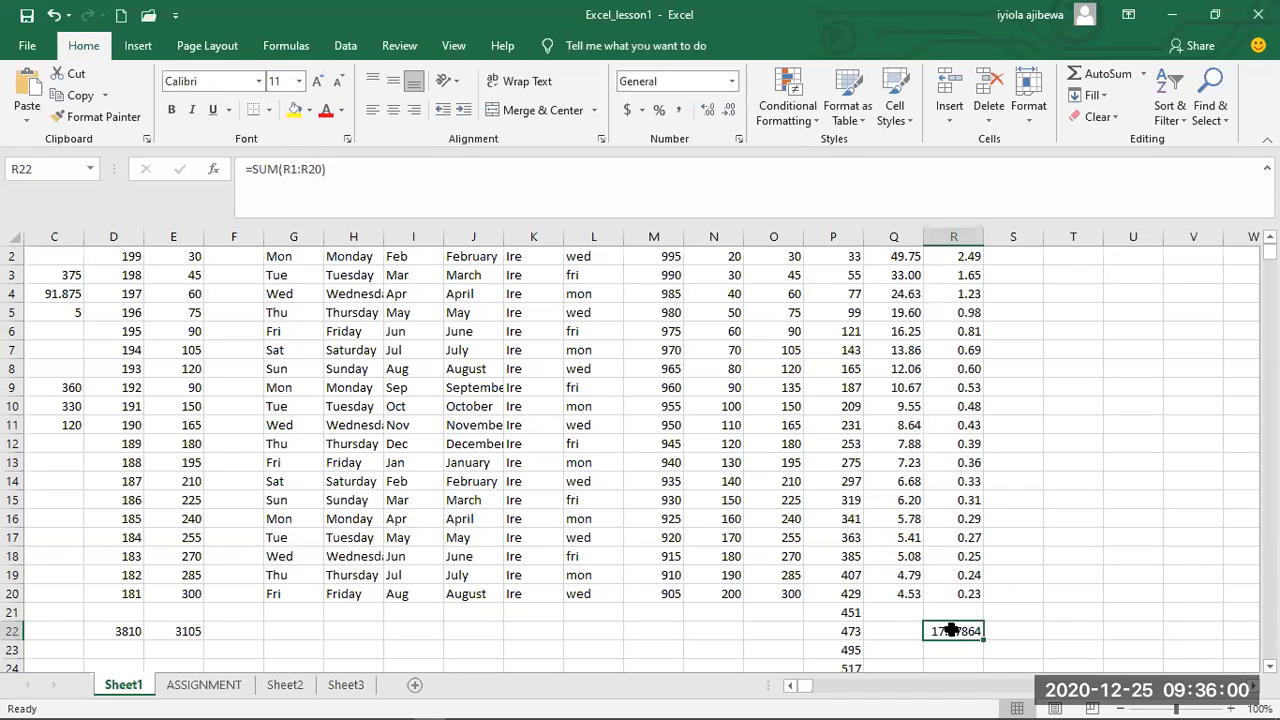
right_click(952, 631)
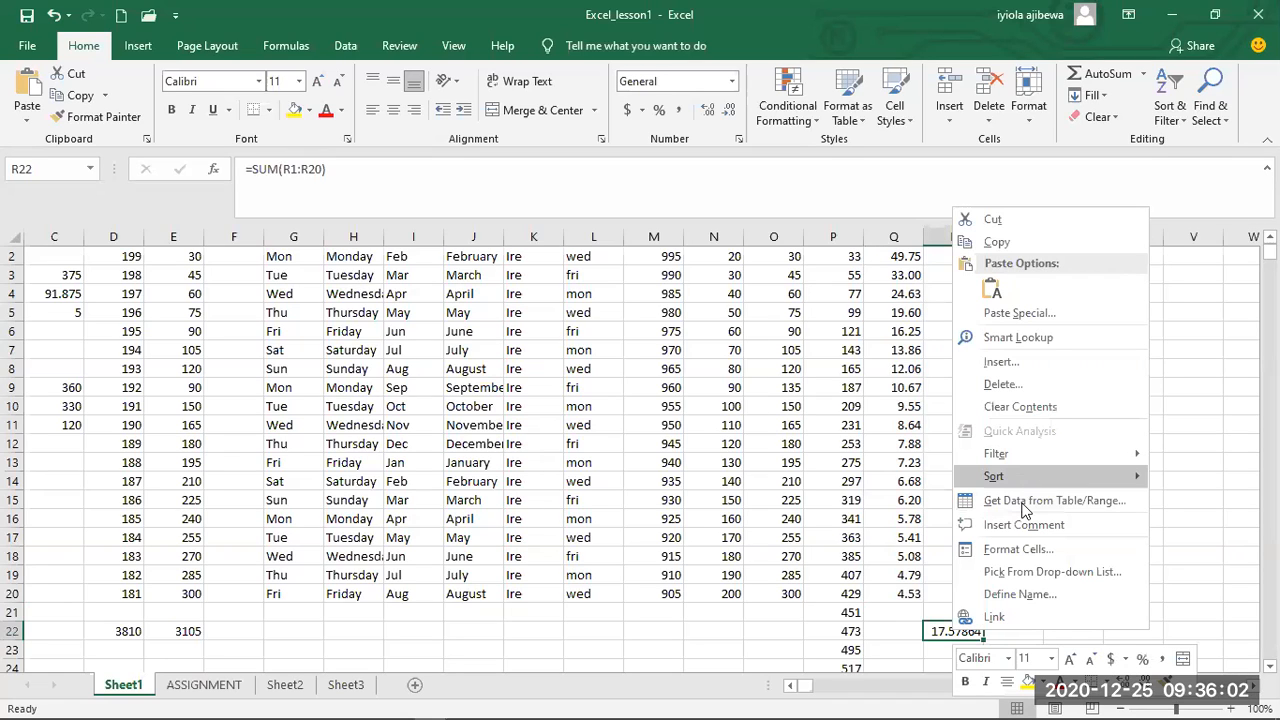
left_click(1024, 553)
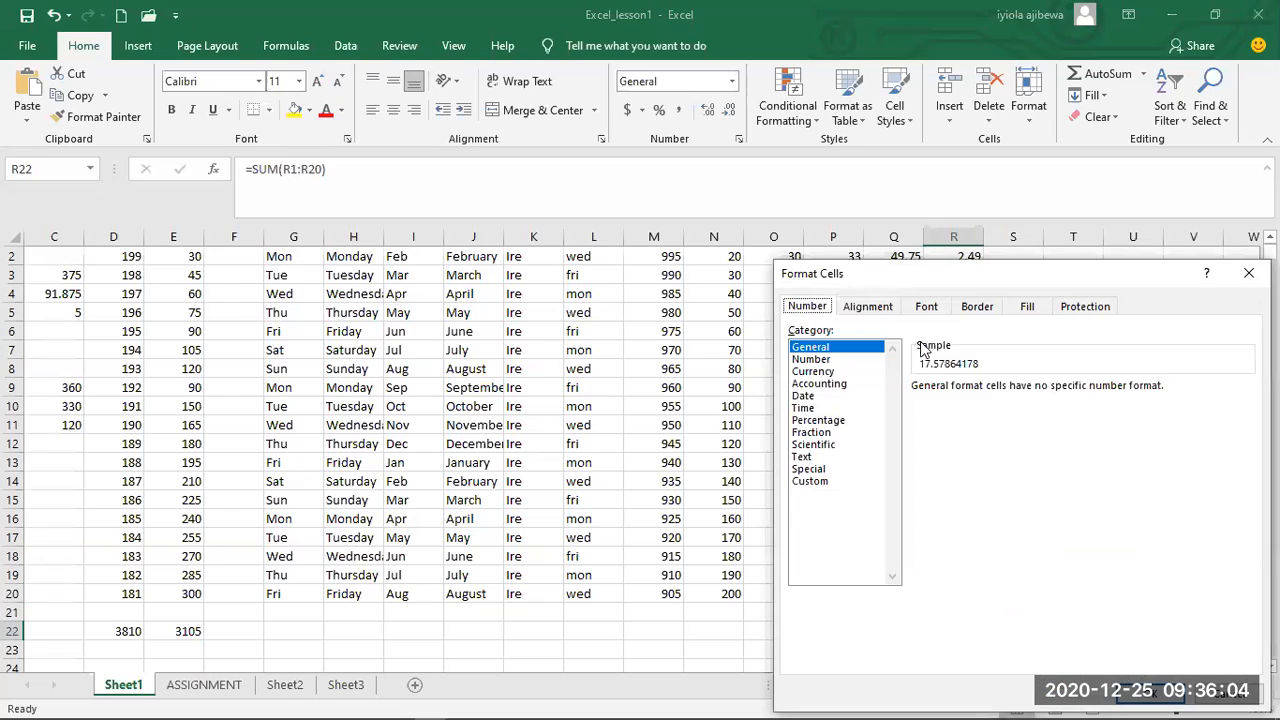
left_click(870, 362)
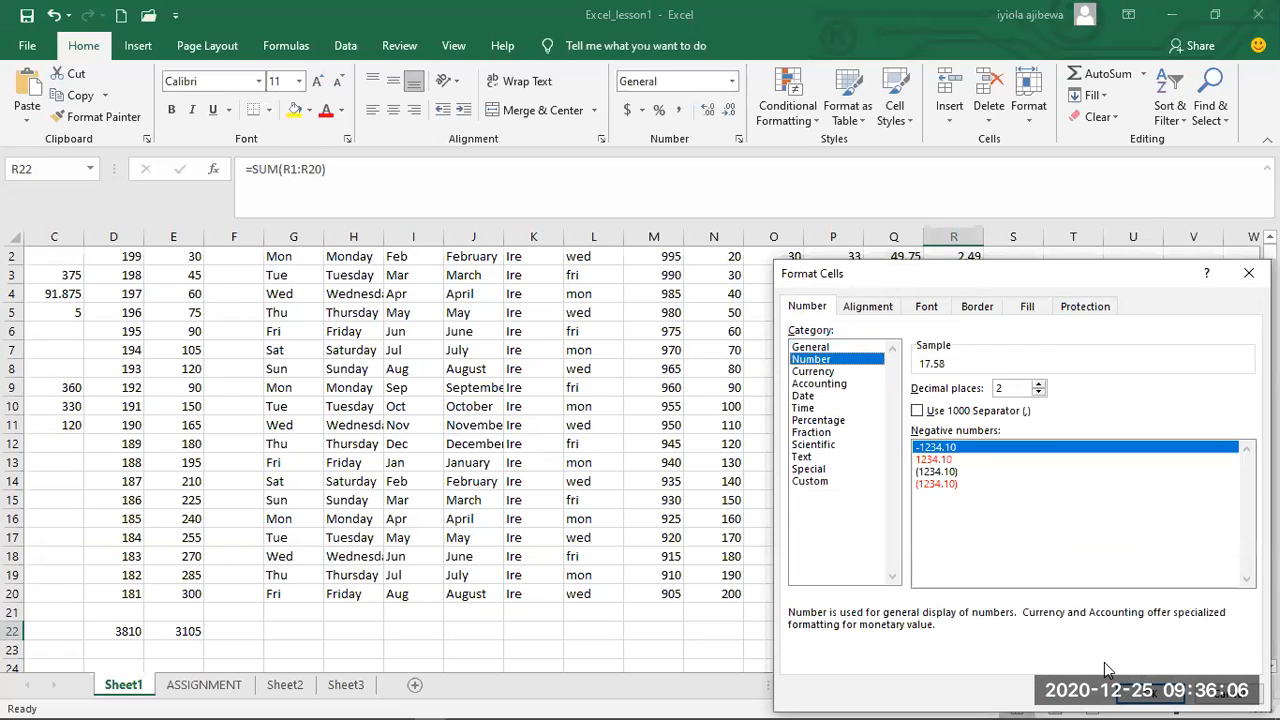
left_click(1124, 697)
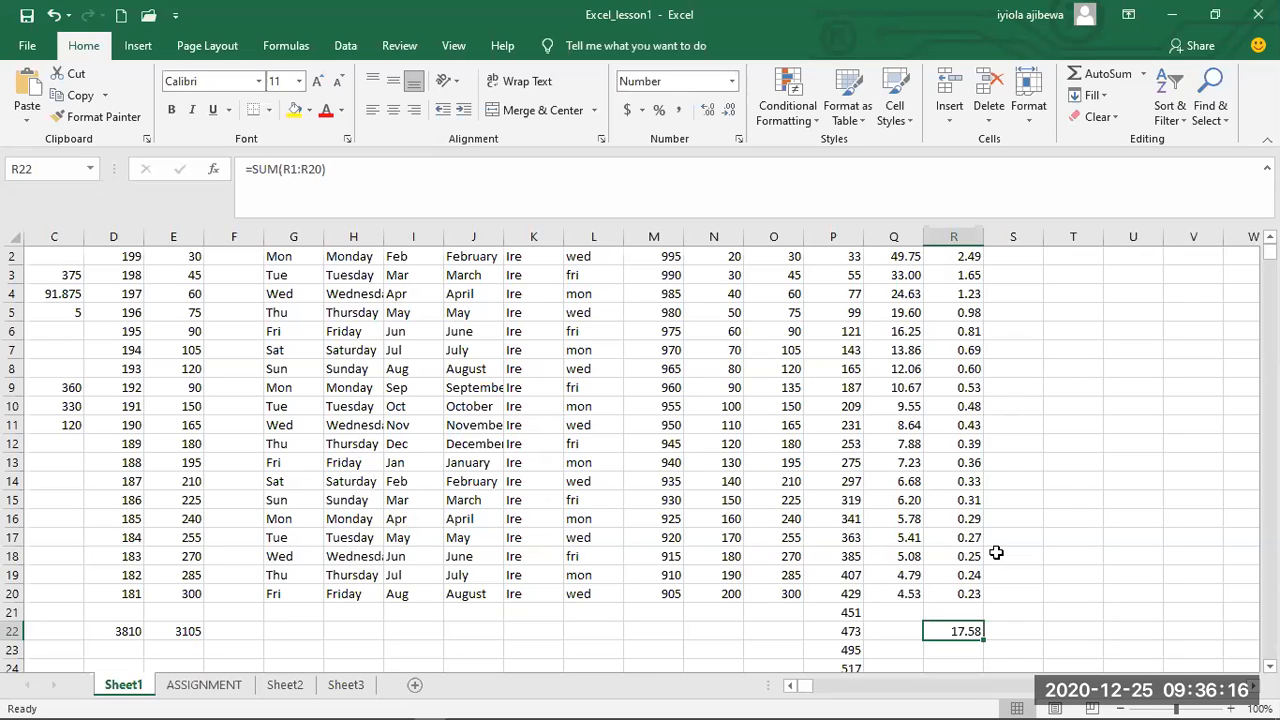
Change the percentage in cell S1 to 7% so the column R formulas recalculate.
left_click(1008, 258)
key("Up")
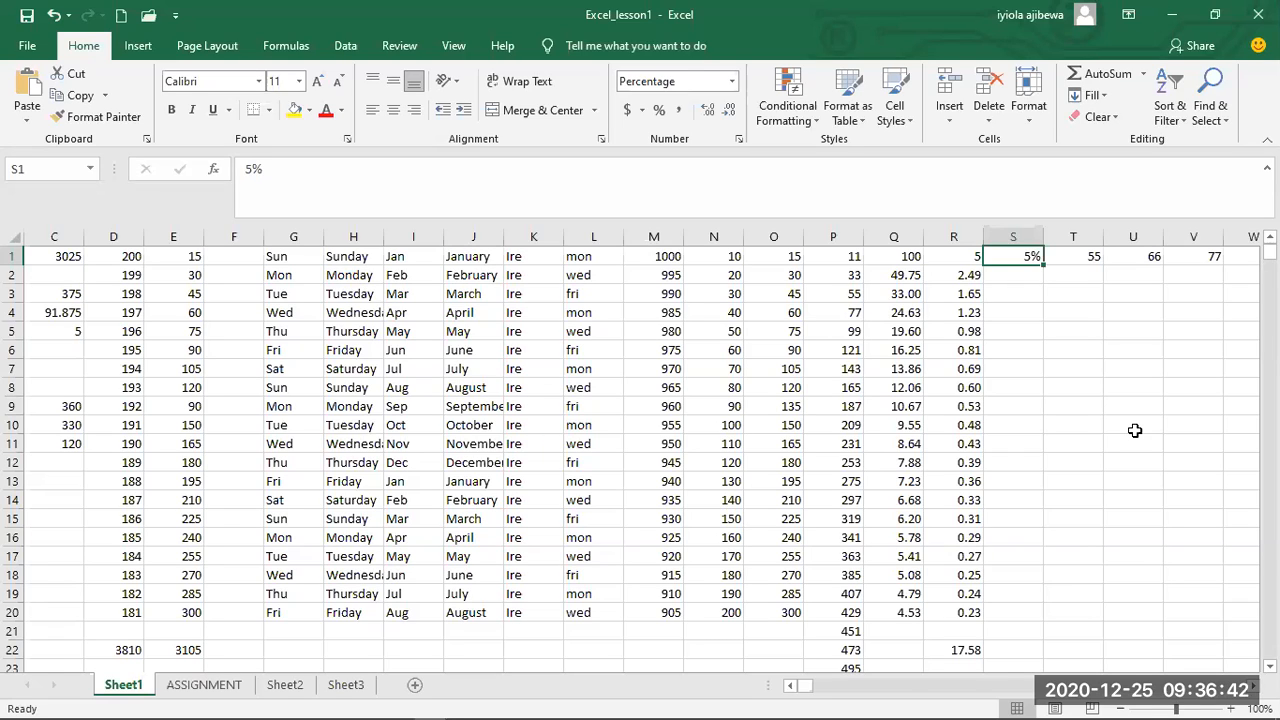
double_click(1032, 256)
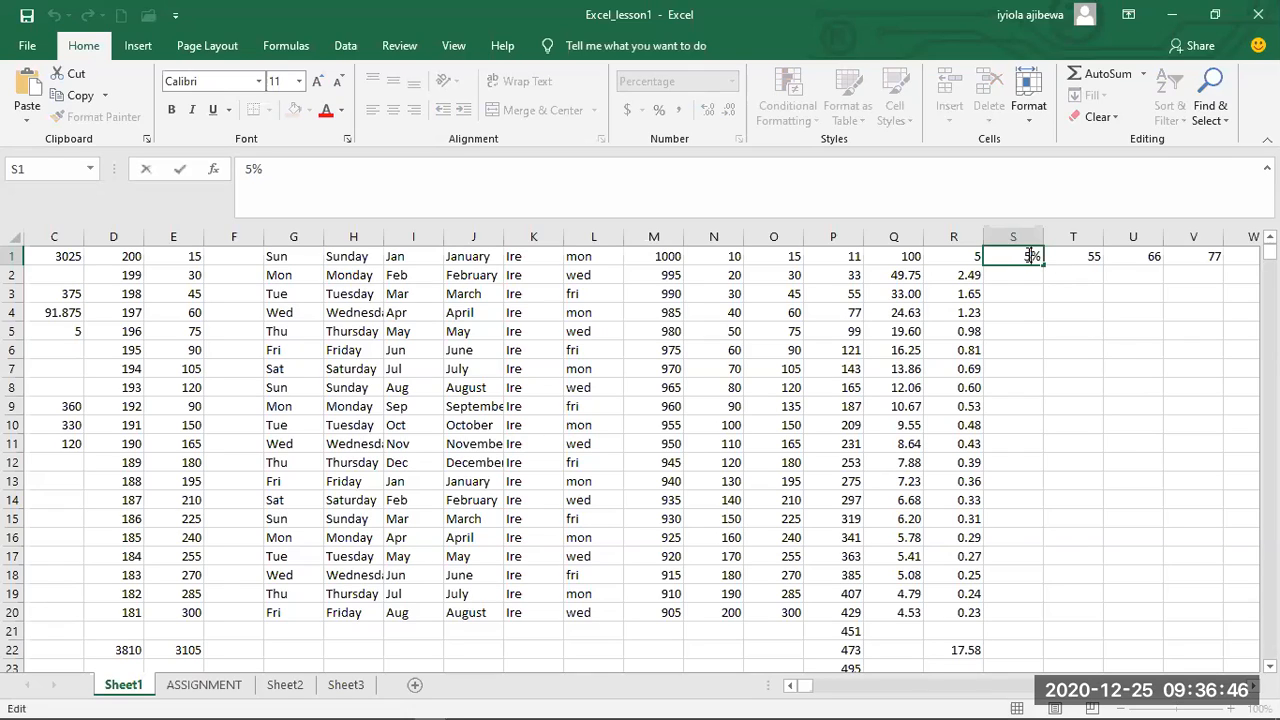
key("BackSpace")
type("7")
key("Return")
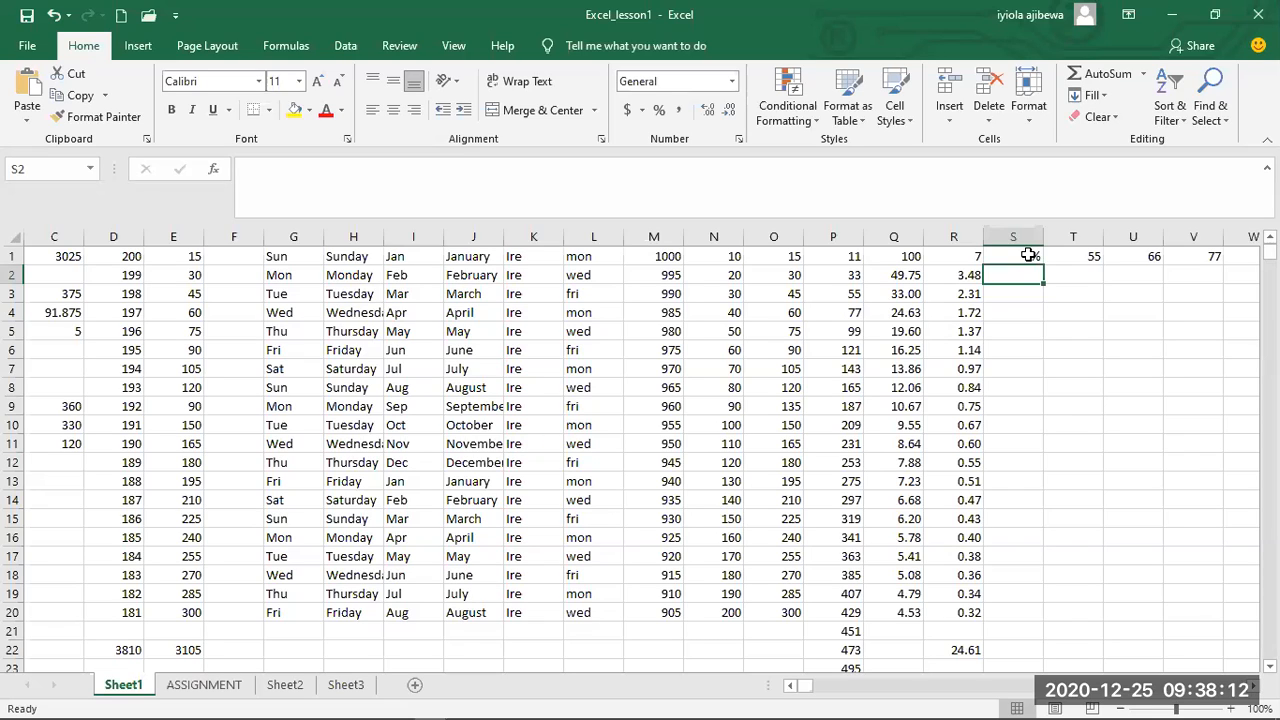
Clear the value from cell T1.
left_click(1090, 255)
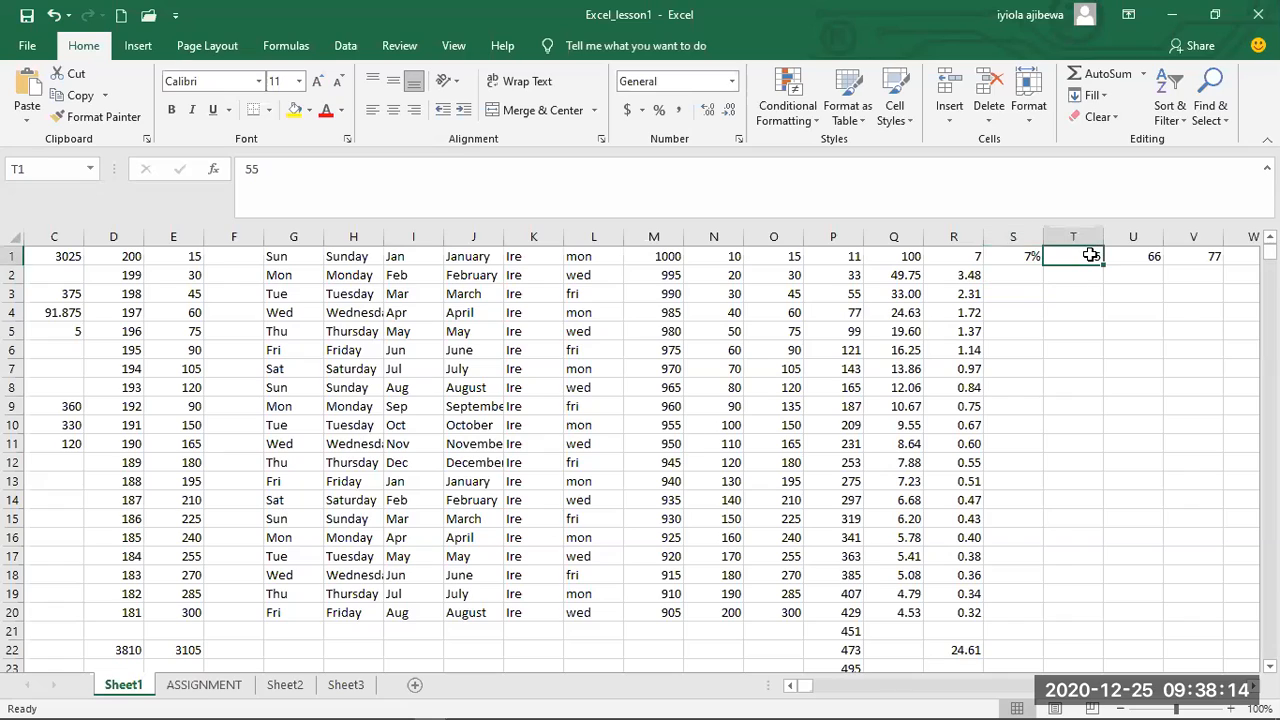
double_click(1092, 256)
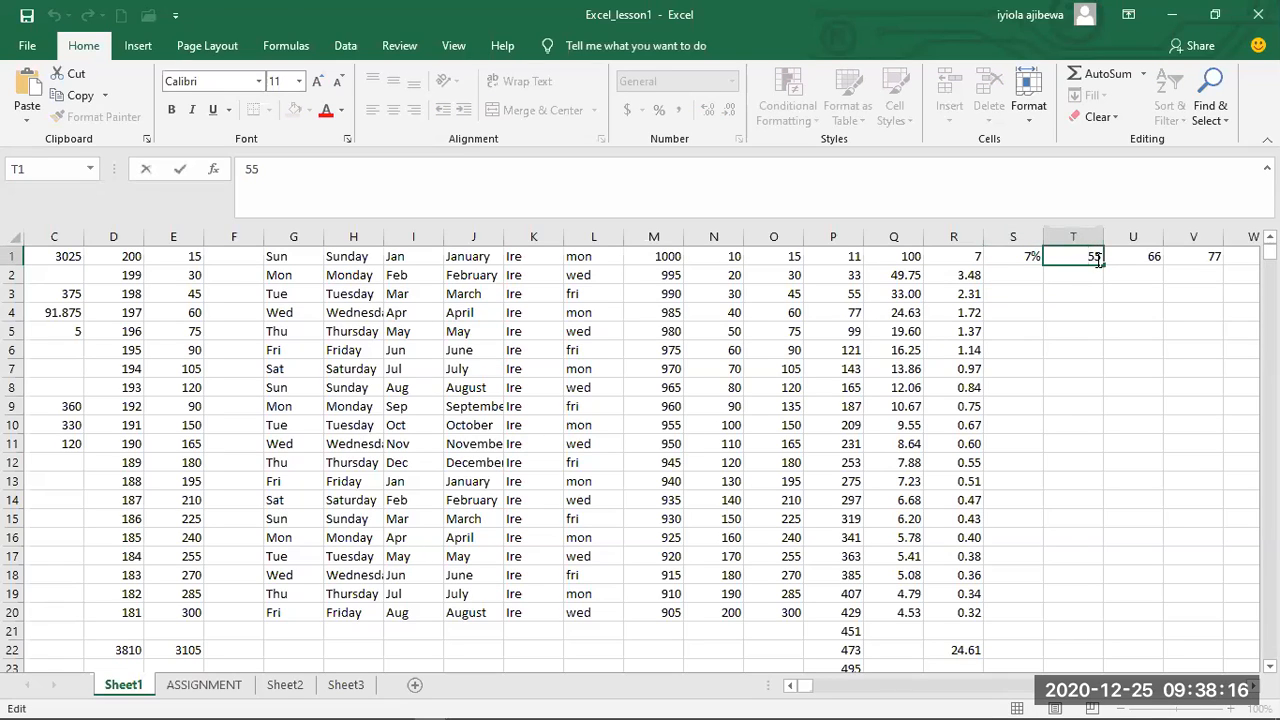
key("BackSpace")
key("BackSpace")
Replace the formulas in cells E1 to E5 with the values 34, 74, 54, 23 and 90.
double_click(188, 256)
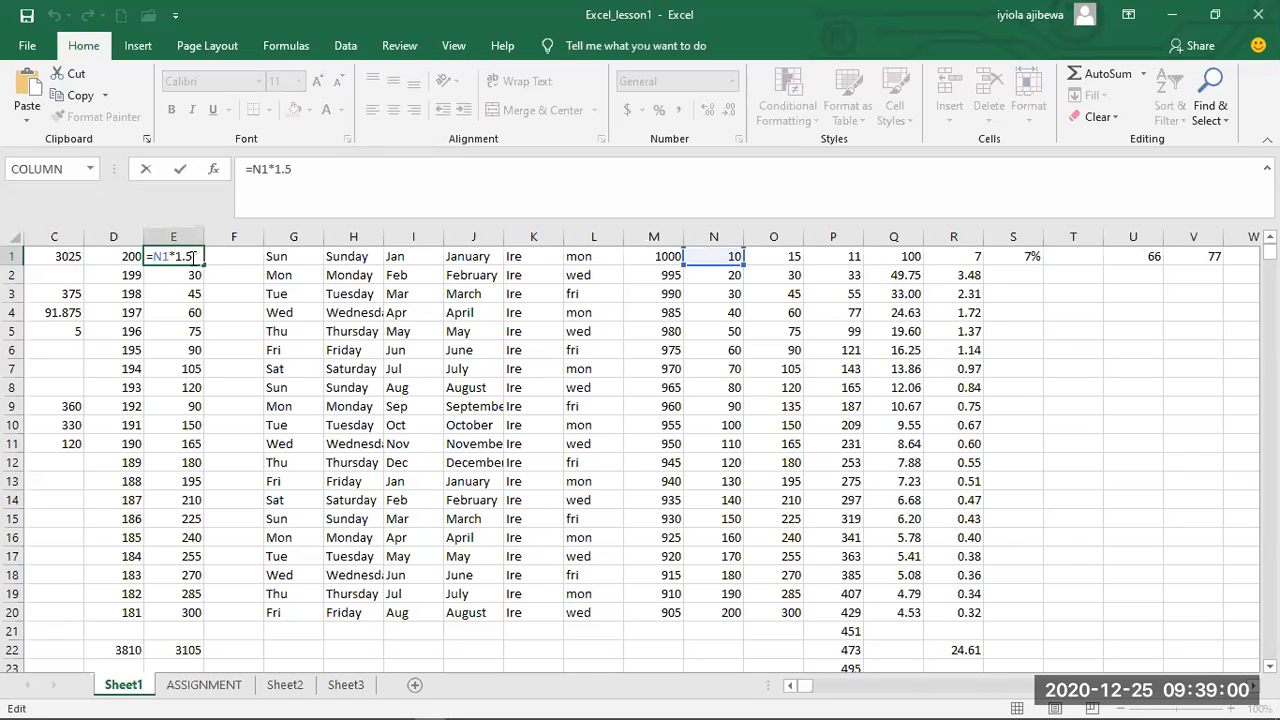
key("BackSpace")
key("BackSpace")
key("BackSpace")
key("BackSpace")
key("BackSpace")
key("BackSpace")
key("BackSpace")
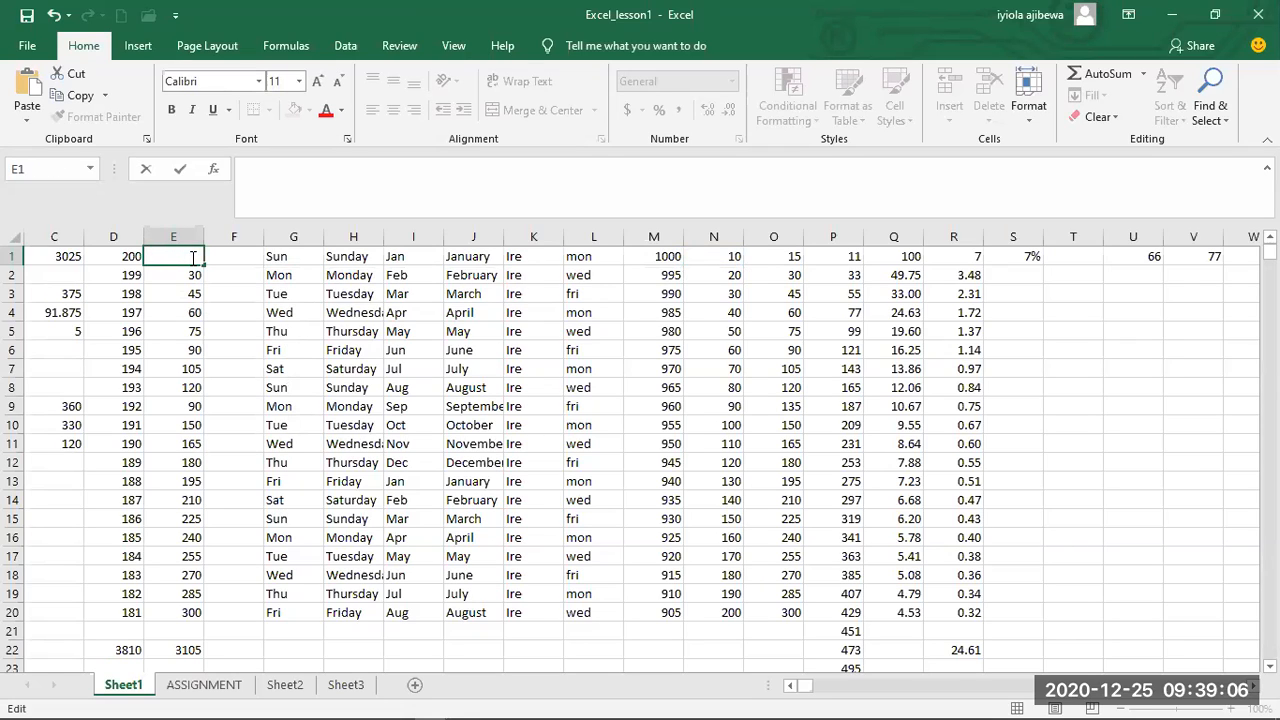
type("34")
key("Return")
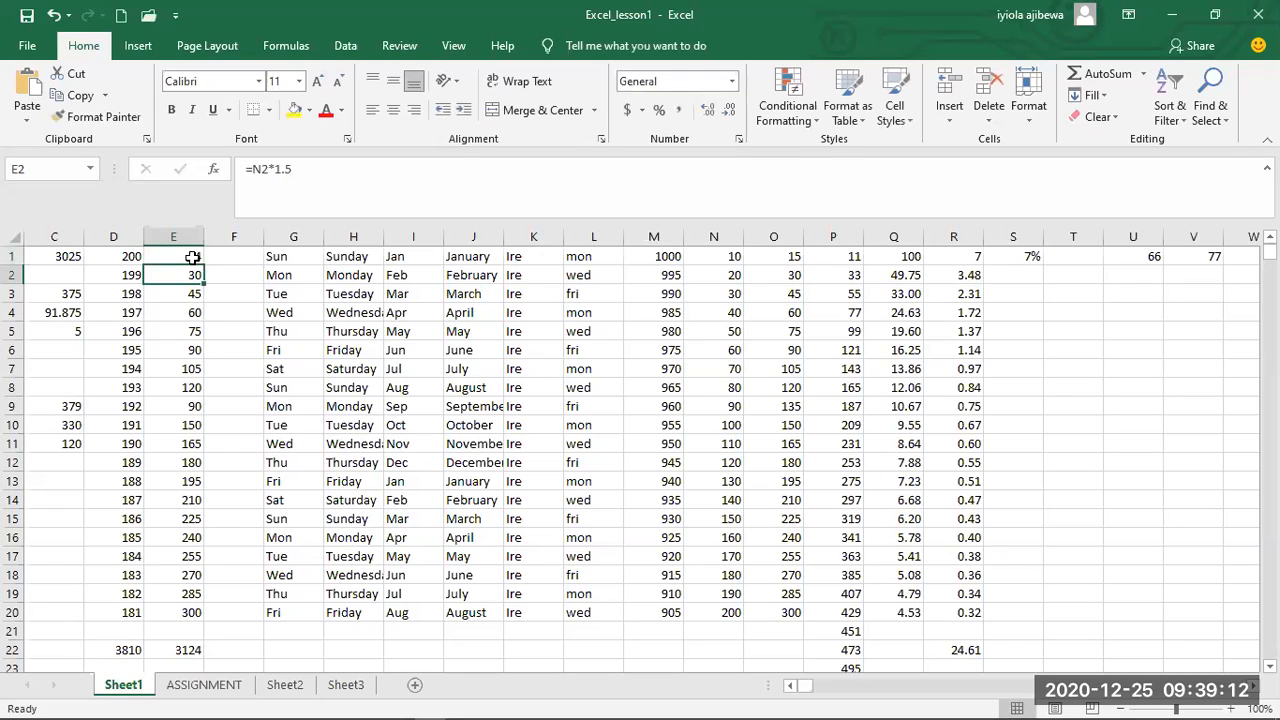
type("74")
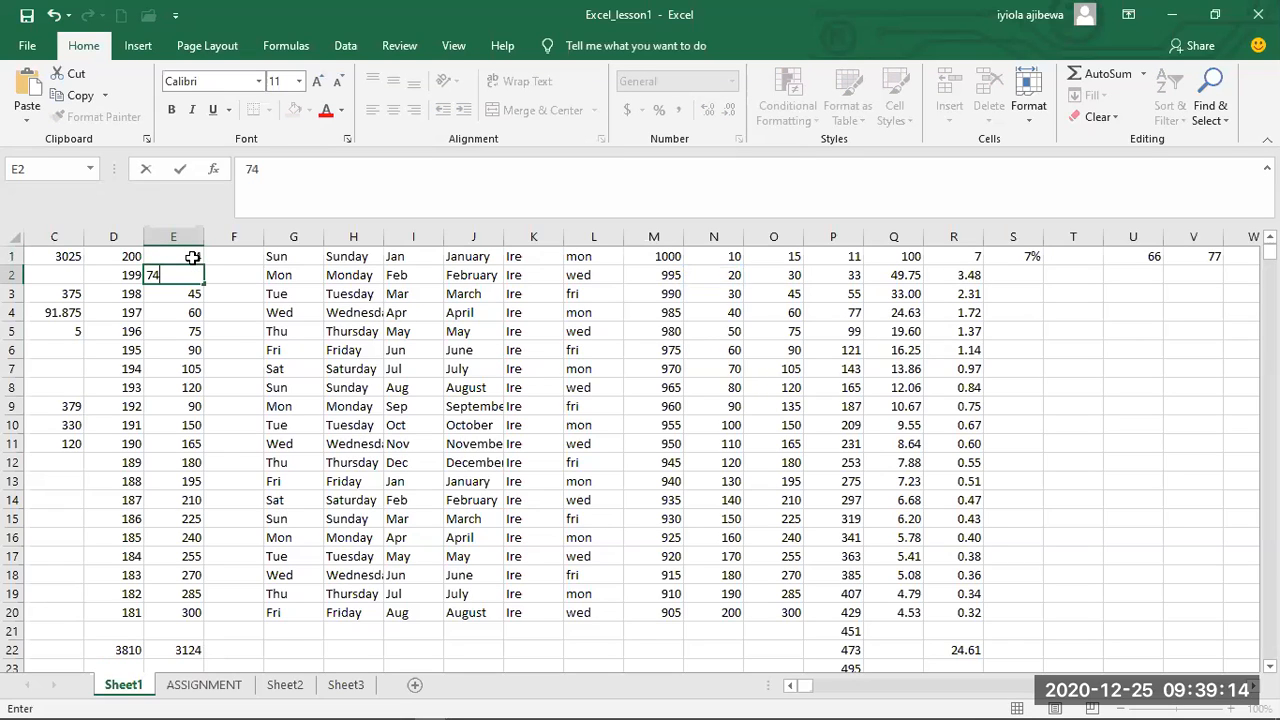
key("Return")
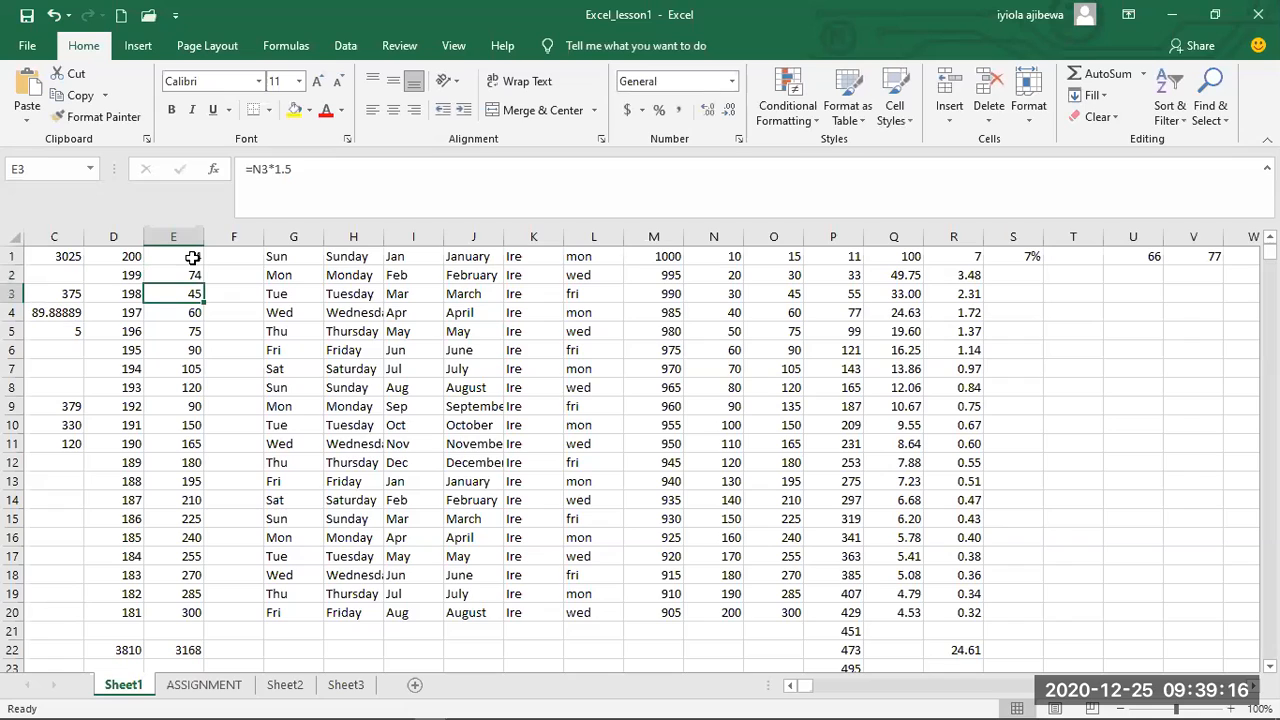
type("54")
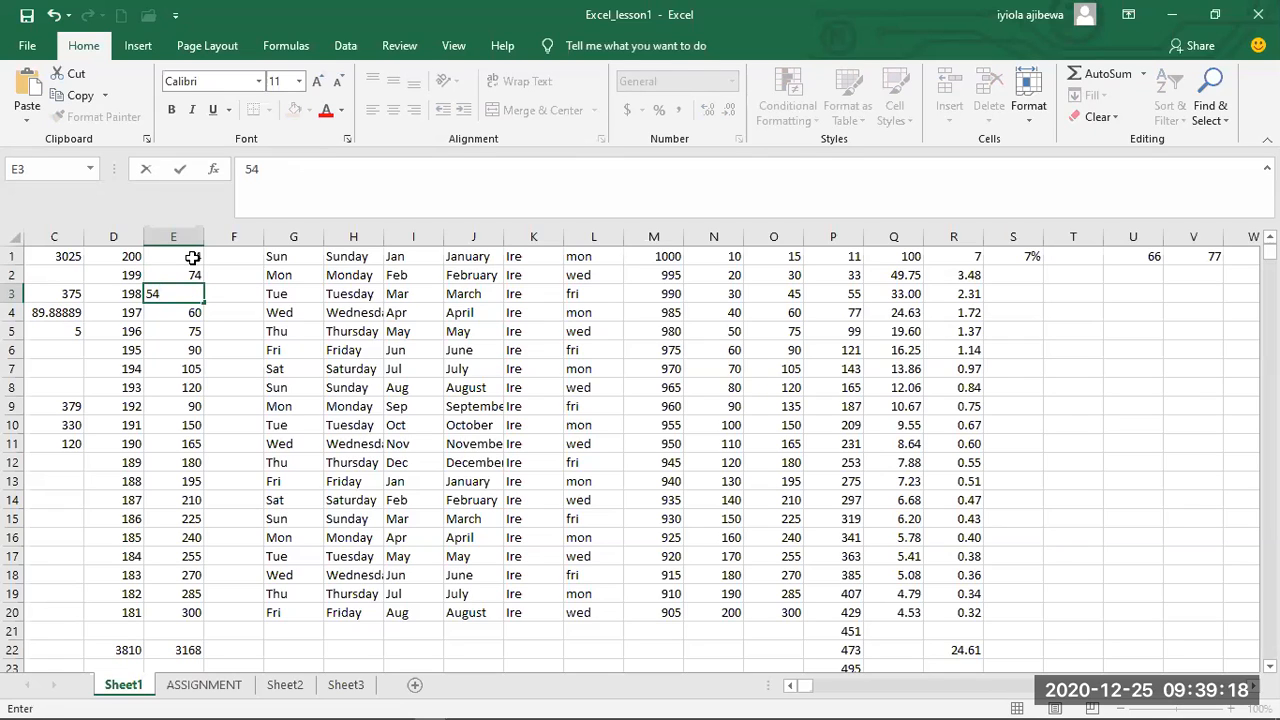
key("Return")
type("23")
key("Return")
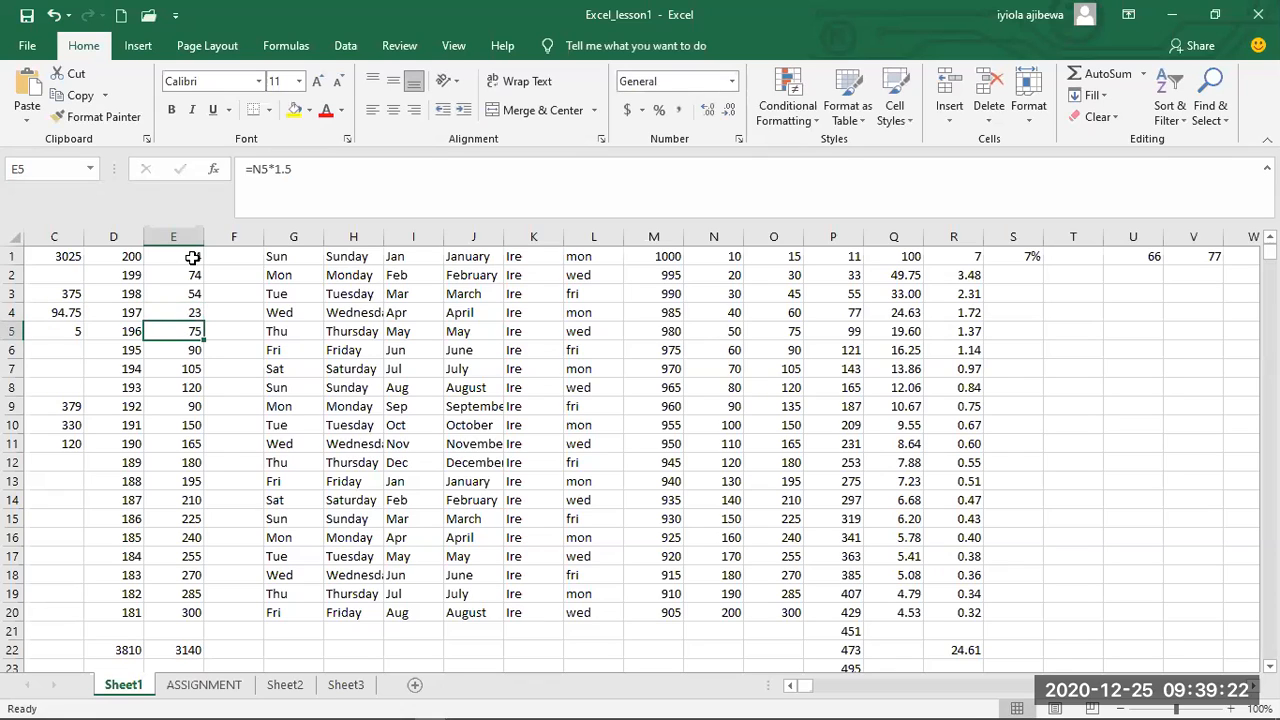
type("90")
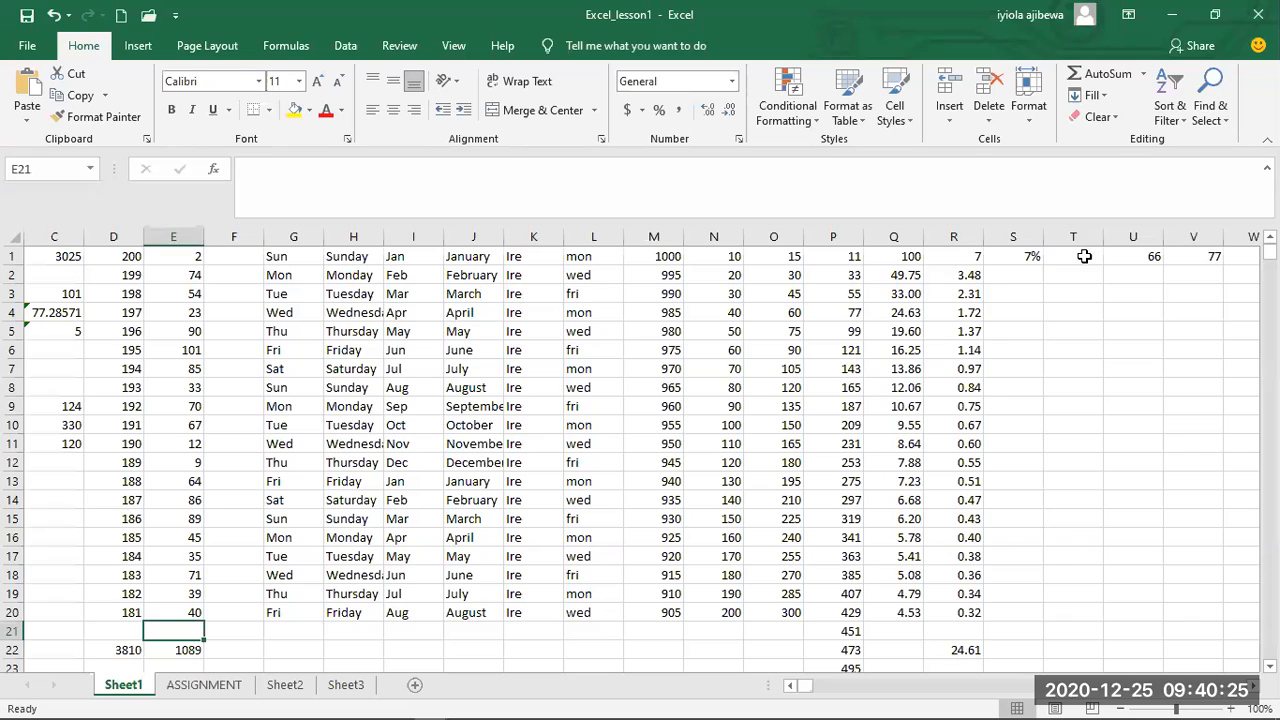
Enter the formula =RANK(E1,E1:E20,1) in cell T1 to rank E1 in ascending order.
left_click(1084, 256)
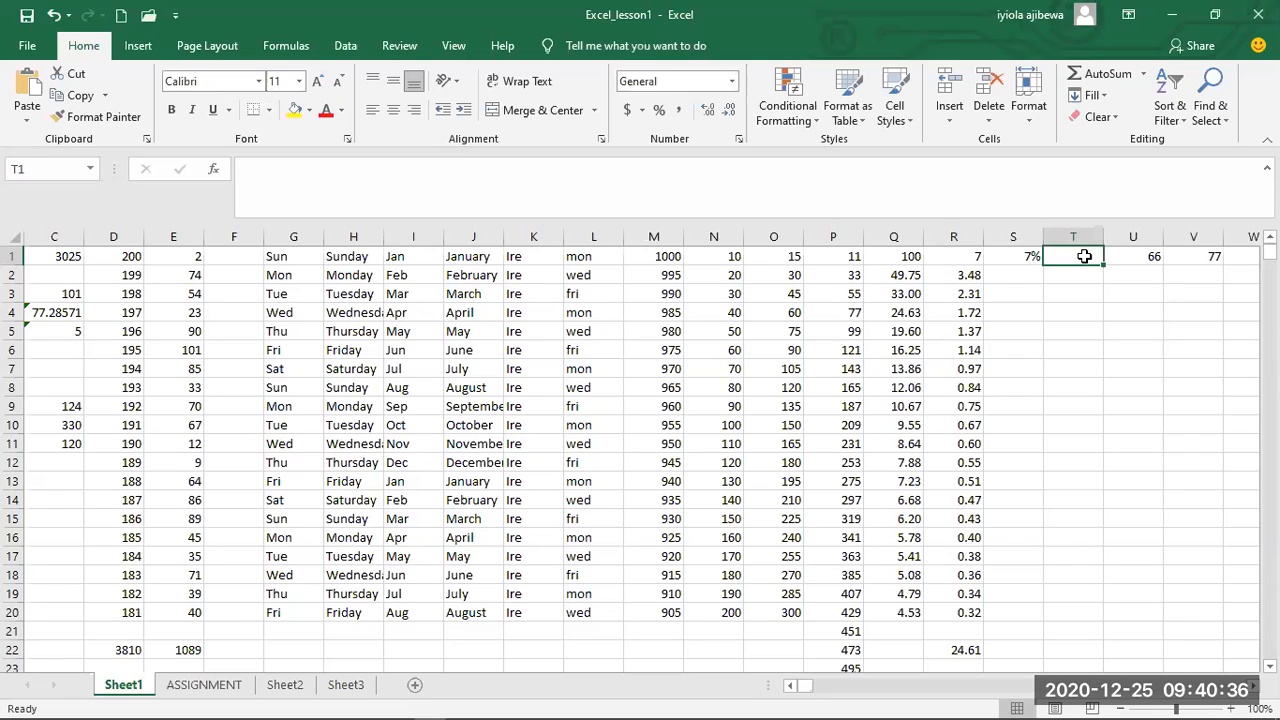
type("=")
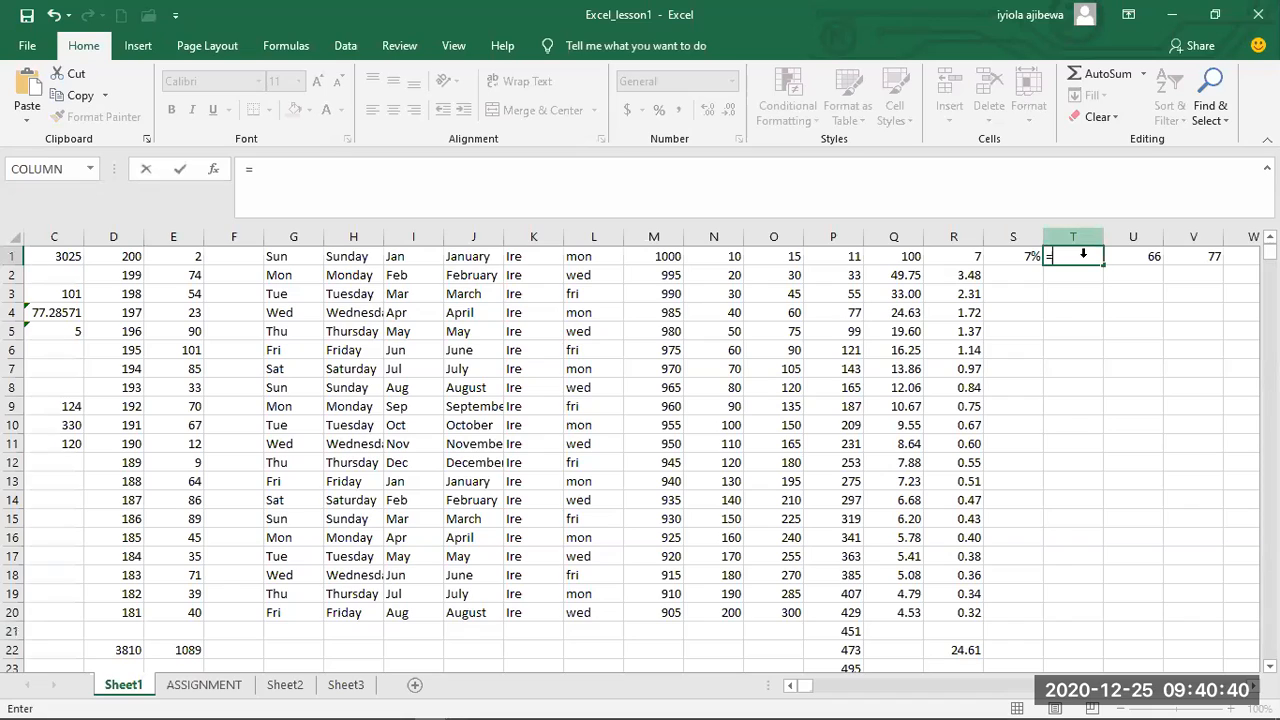
type("RnK")
key("BackSpace")
key("BackSpace")
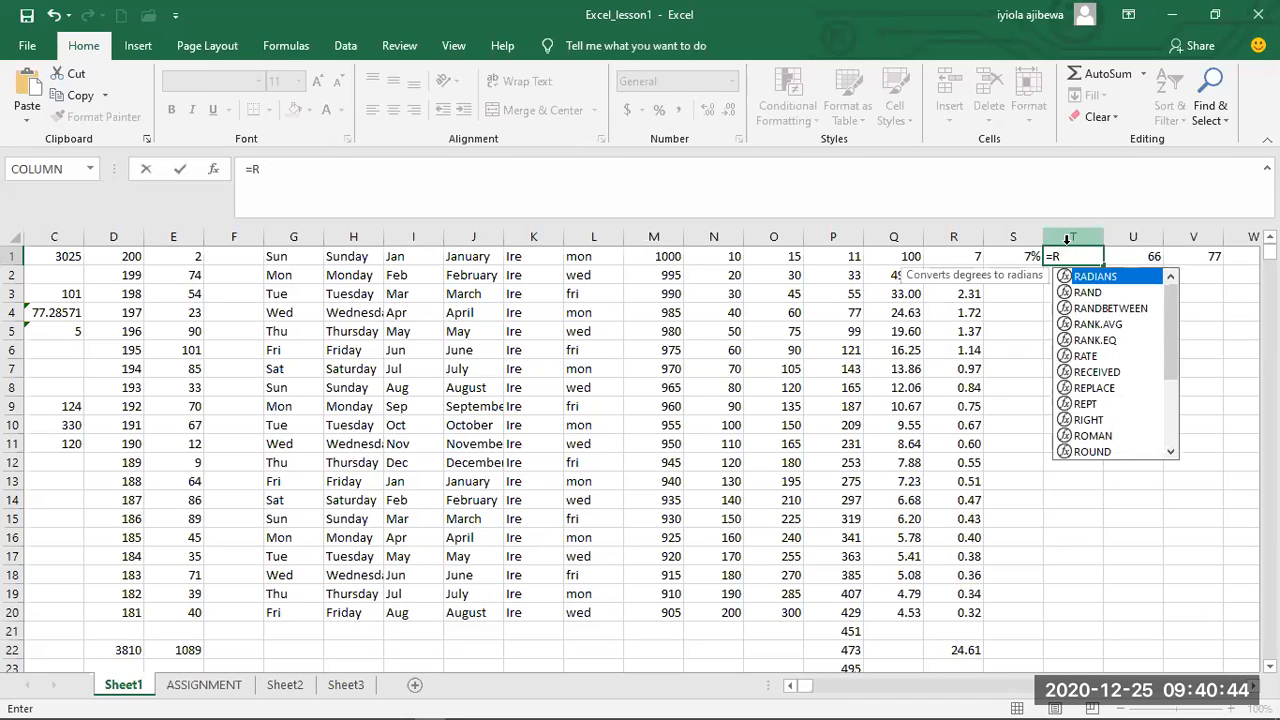
type("ANK")
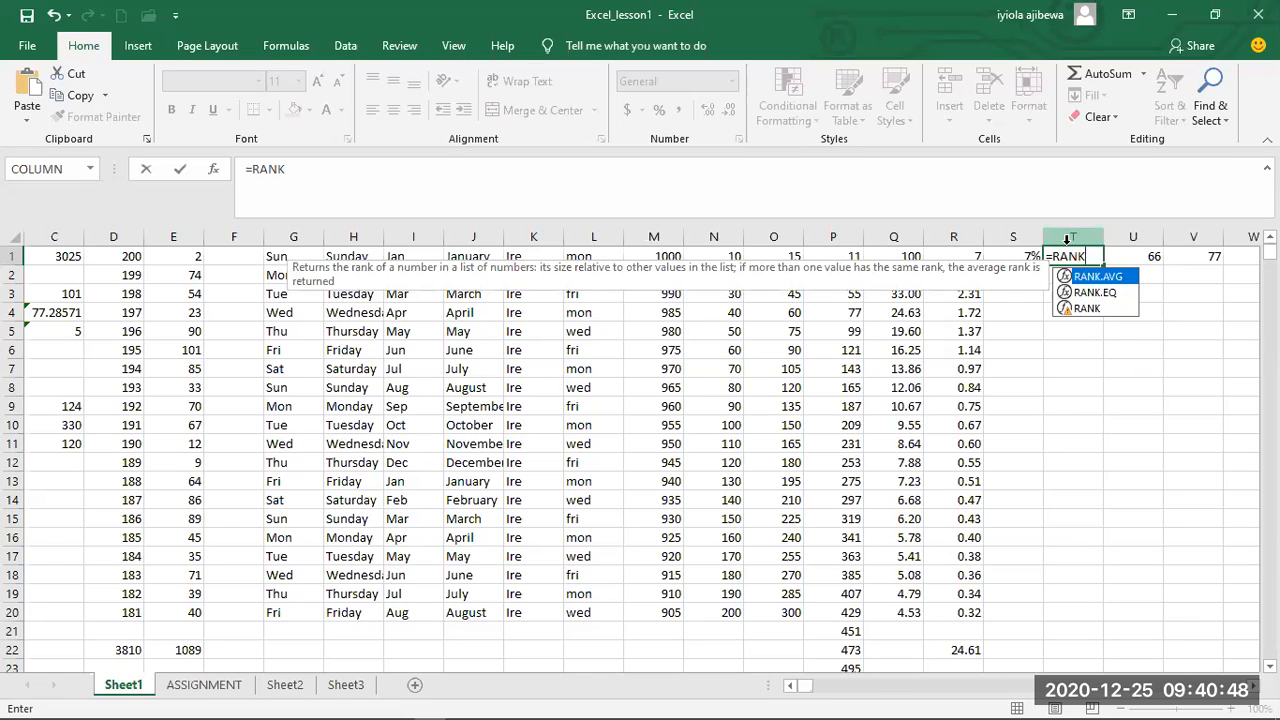
type("(")
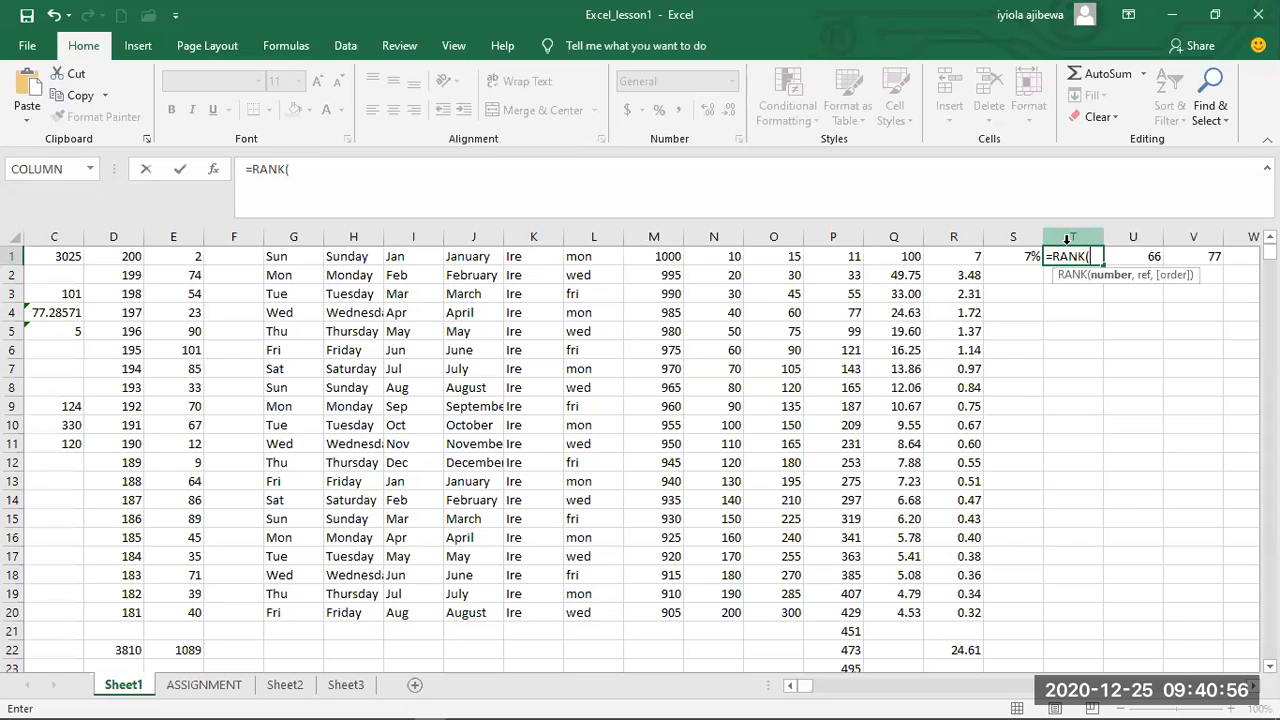
type("E1")
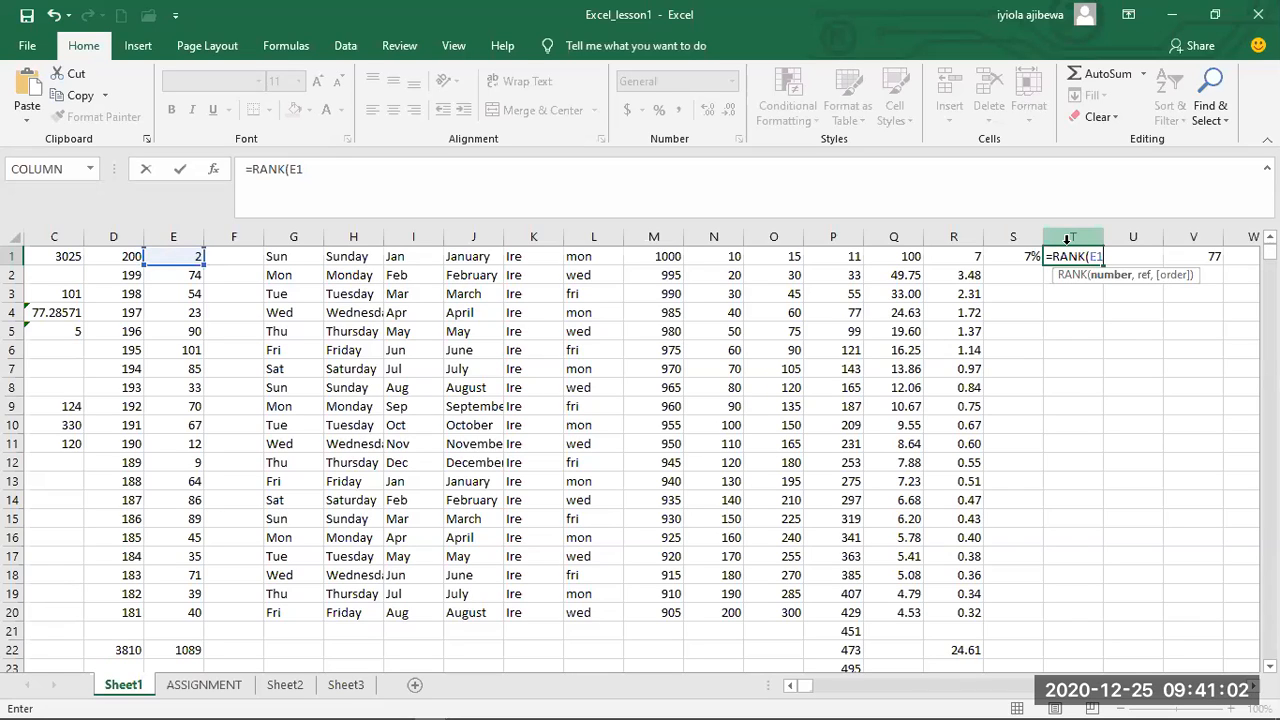
type(",E1")
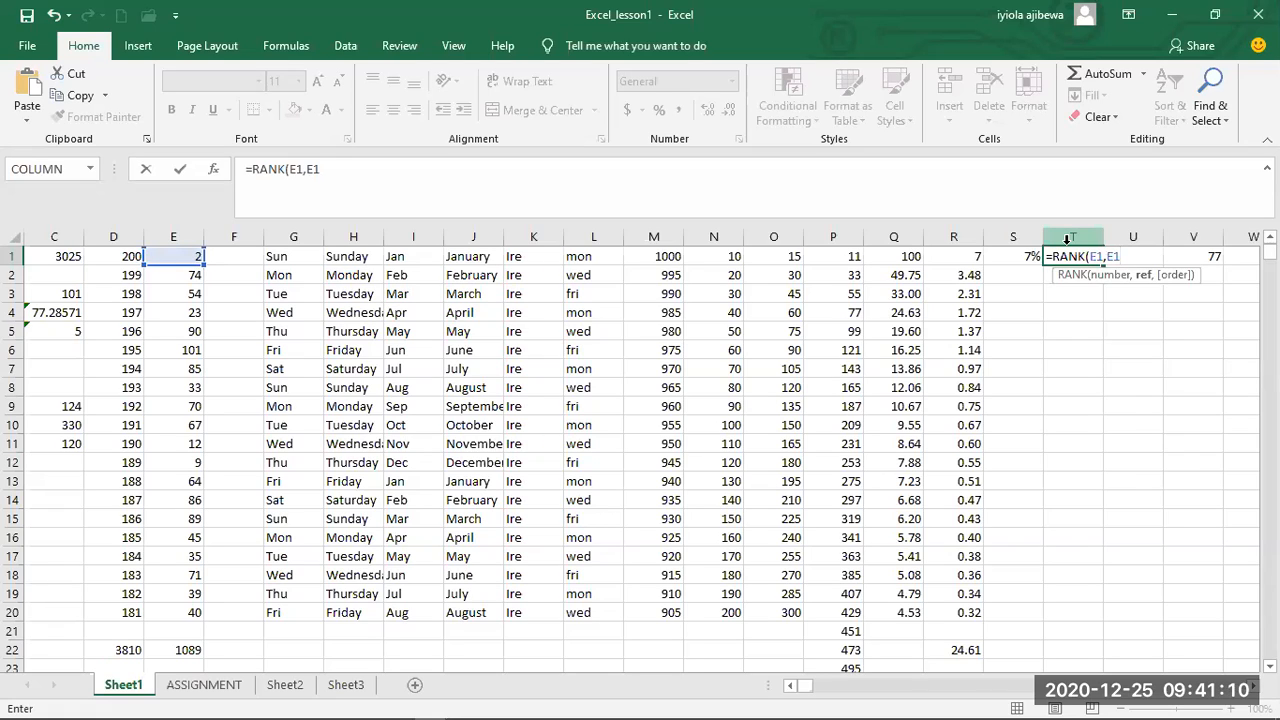
type("\"")
key("BackSpace")
type(":E20")
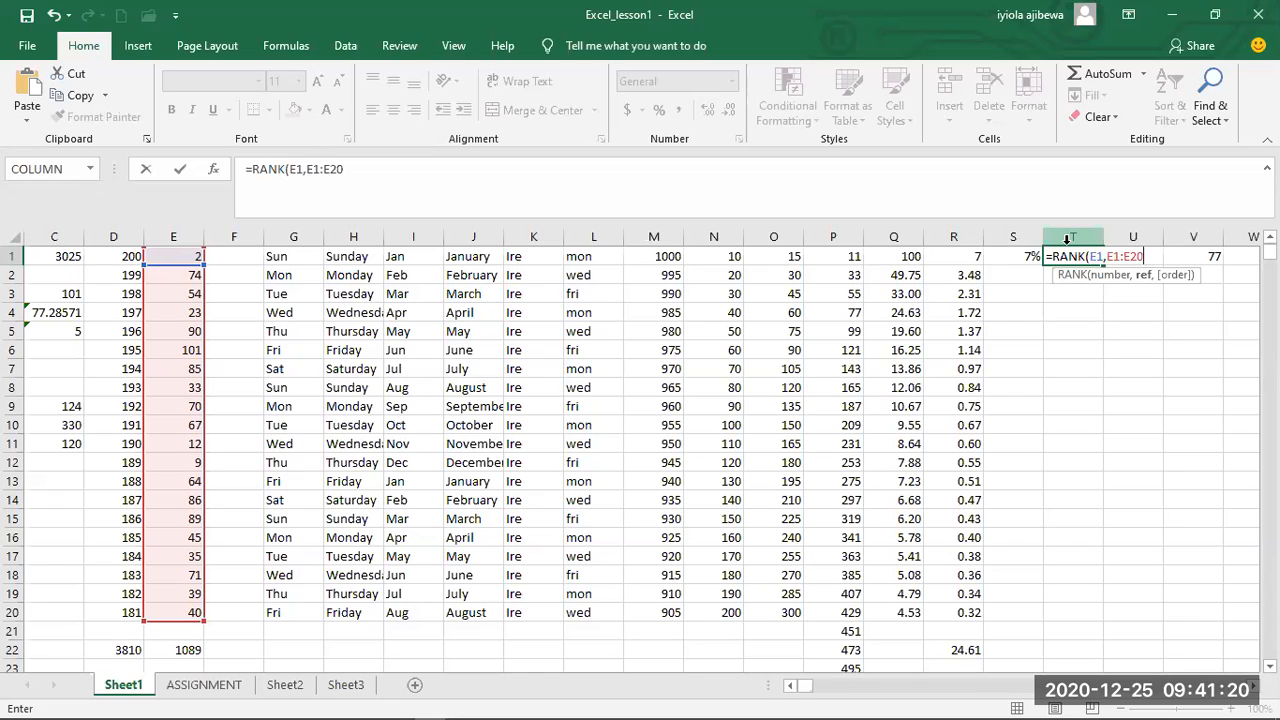
type(",")
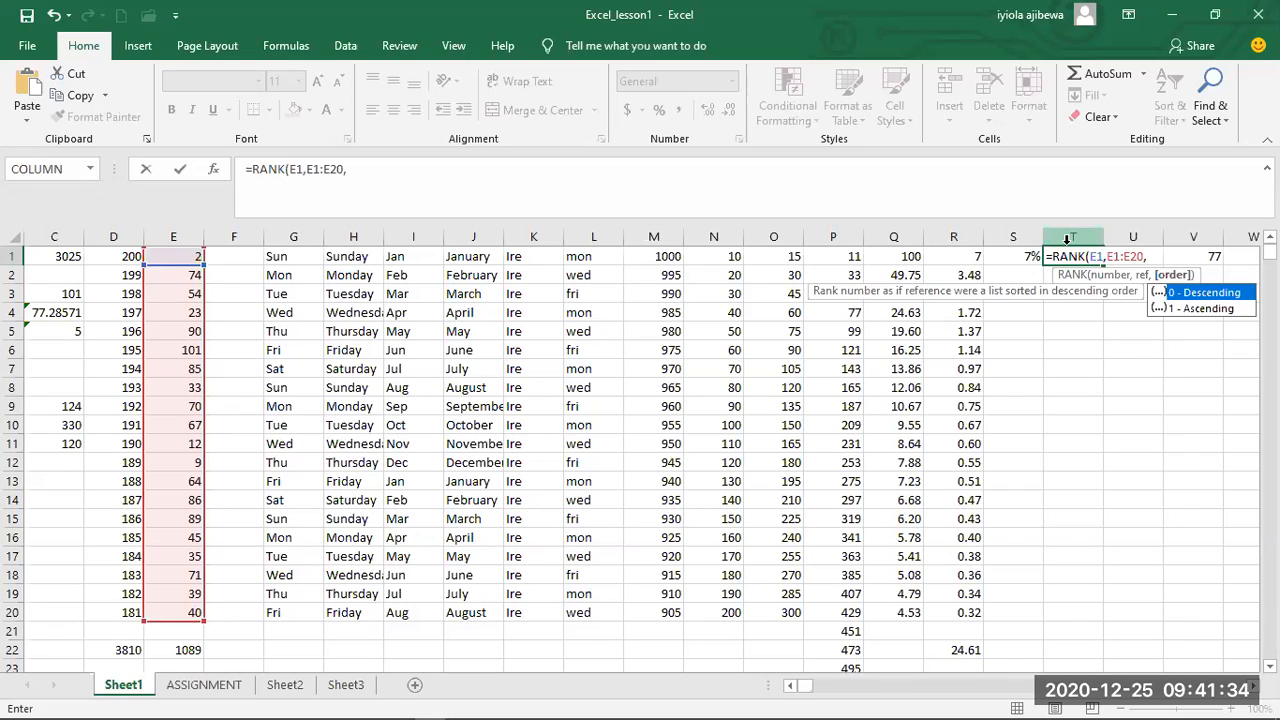
type("1")
type(")")
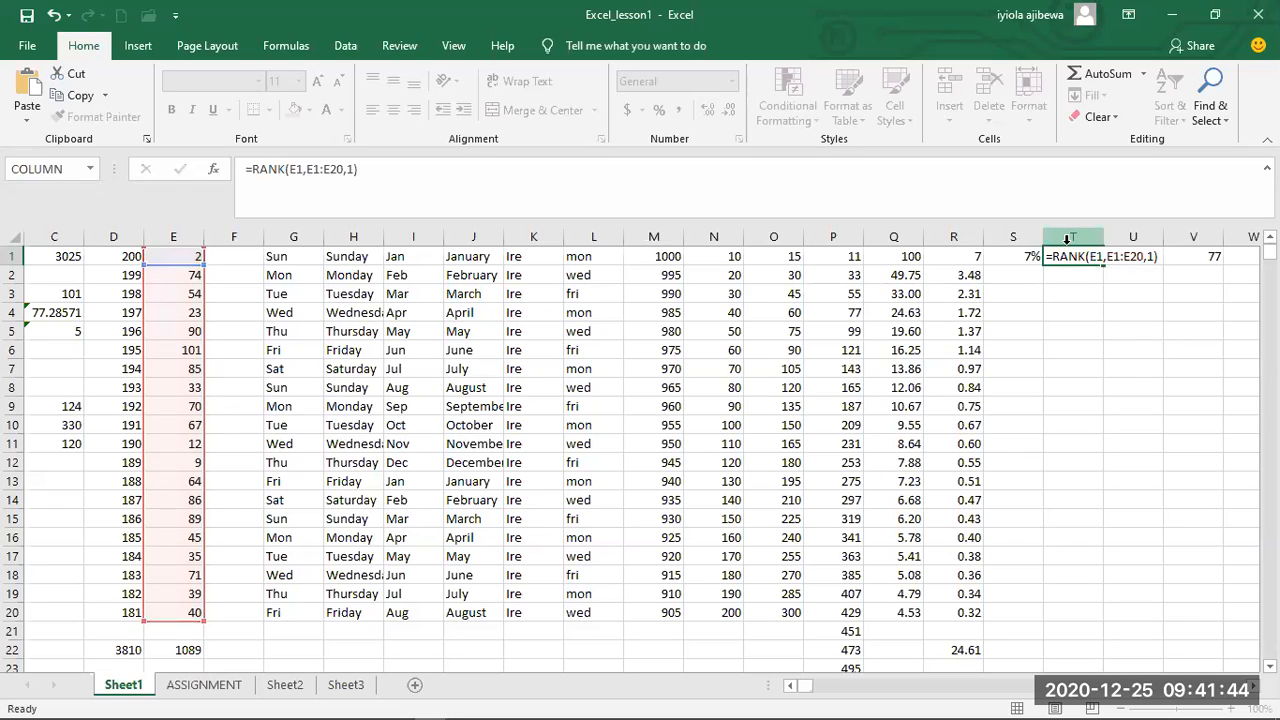
key("Return")
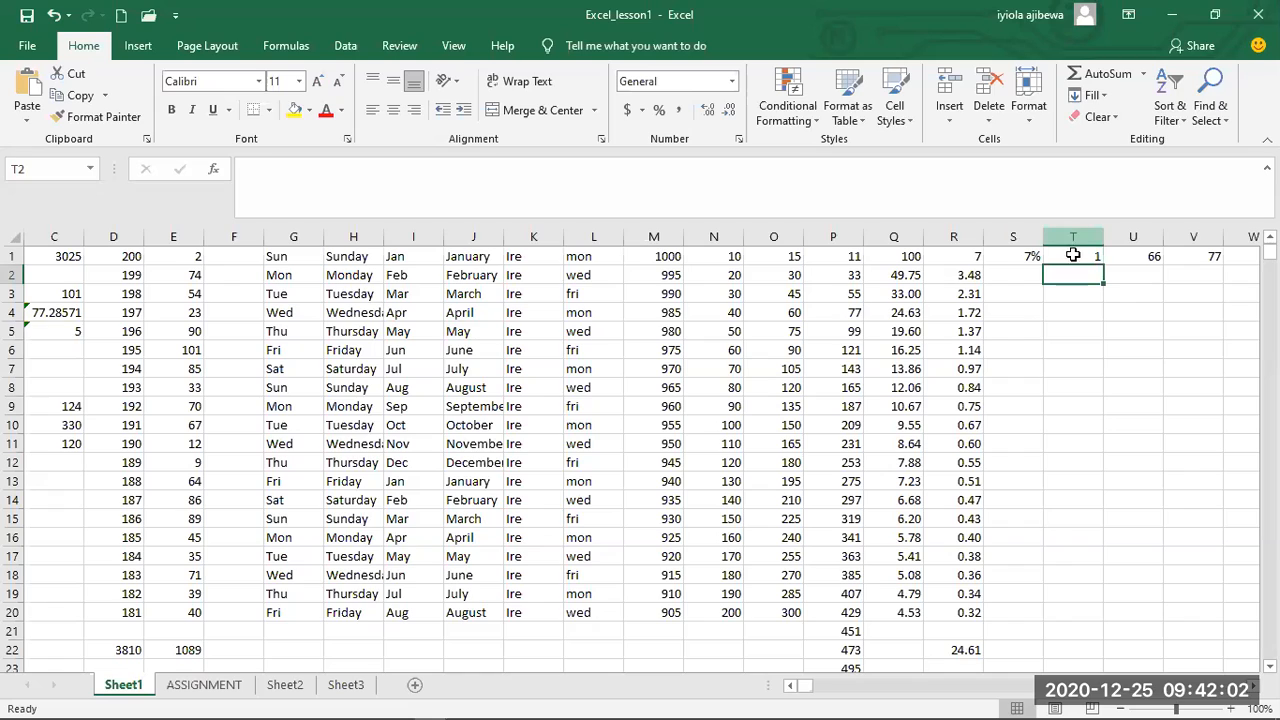
Change the order argument of the RANK formula in T1 to 0 for descending order.
left_click(1080, 256)
double_click(1080, 256)
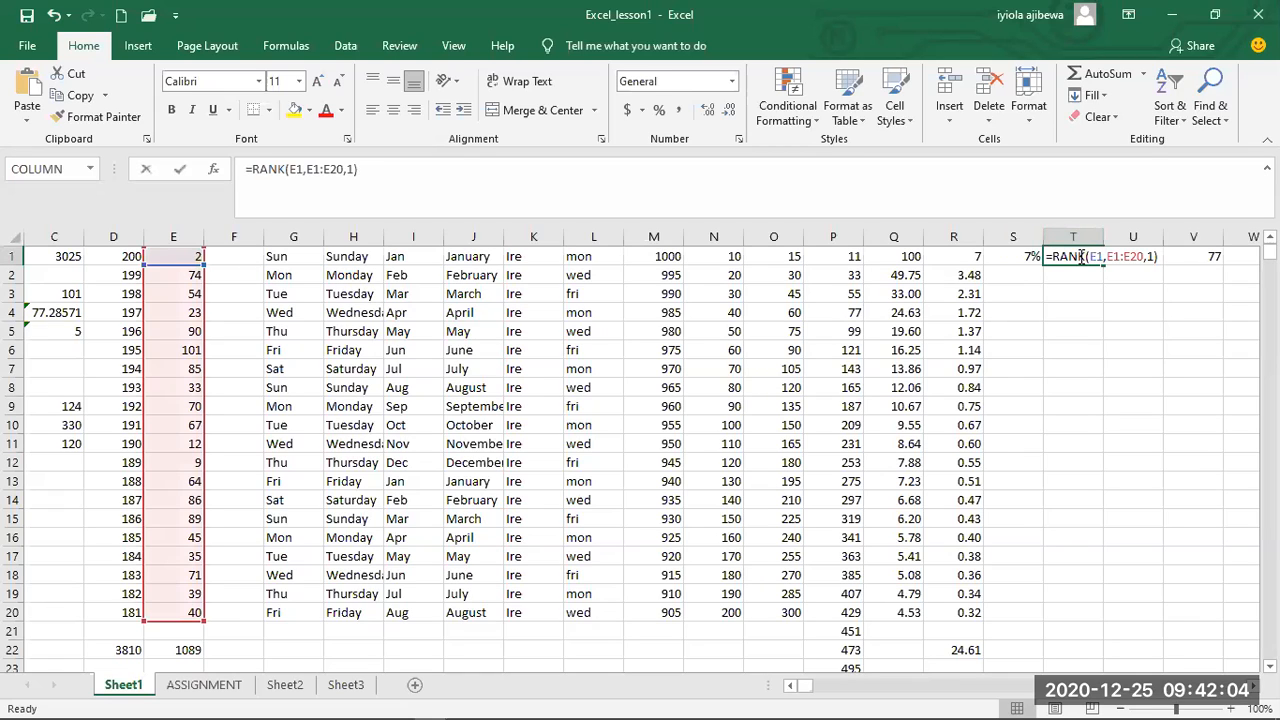
left_click(1157, 257)
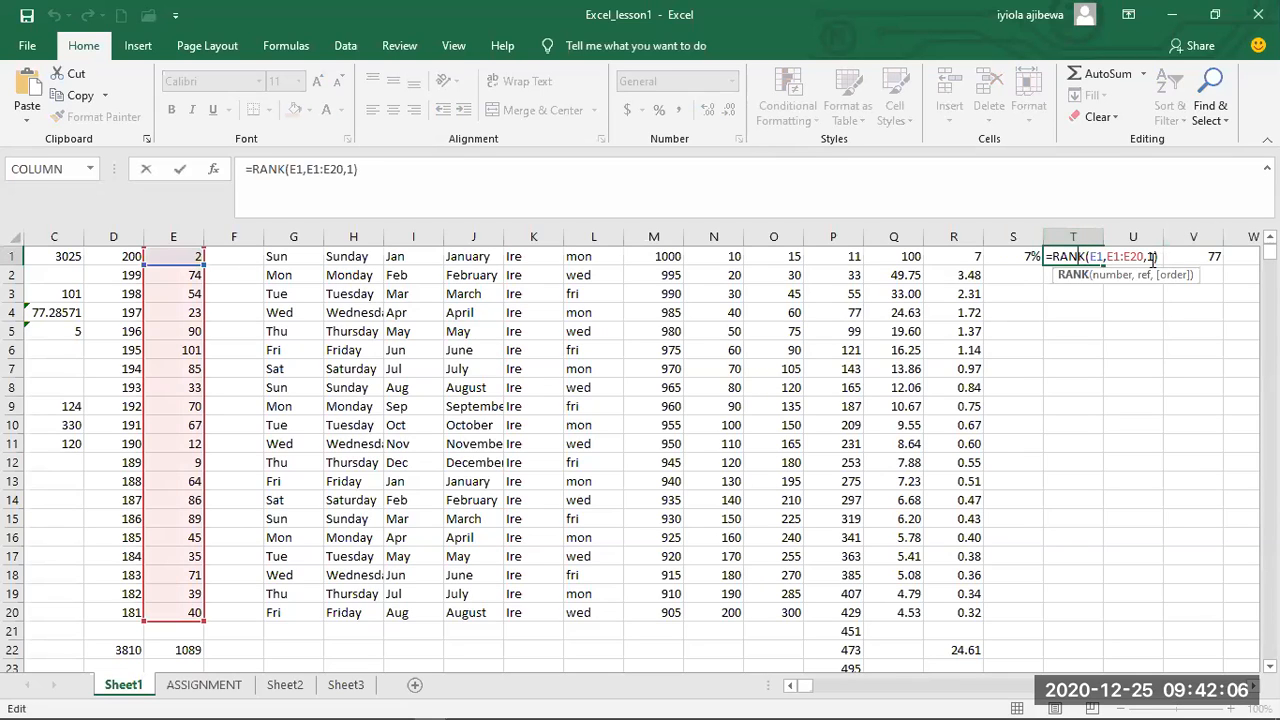
left_click(1153, 257)
key("BackSpace")
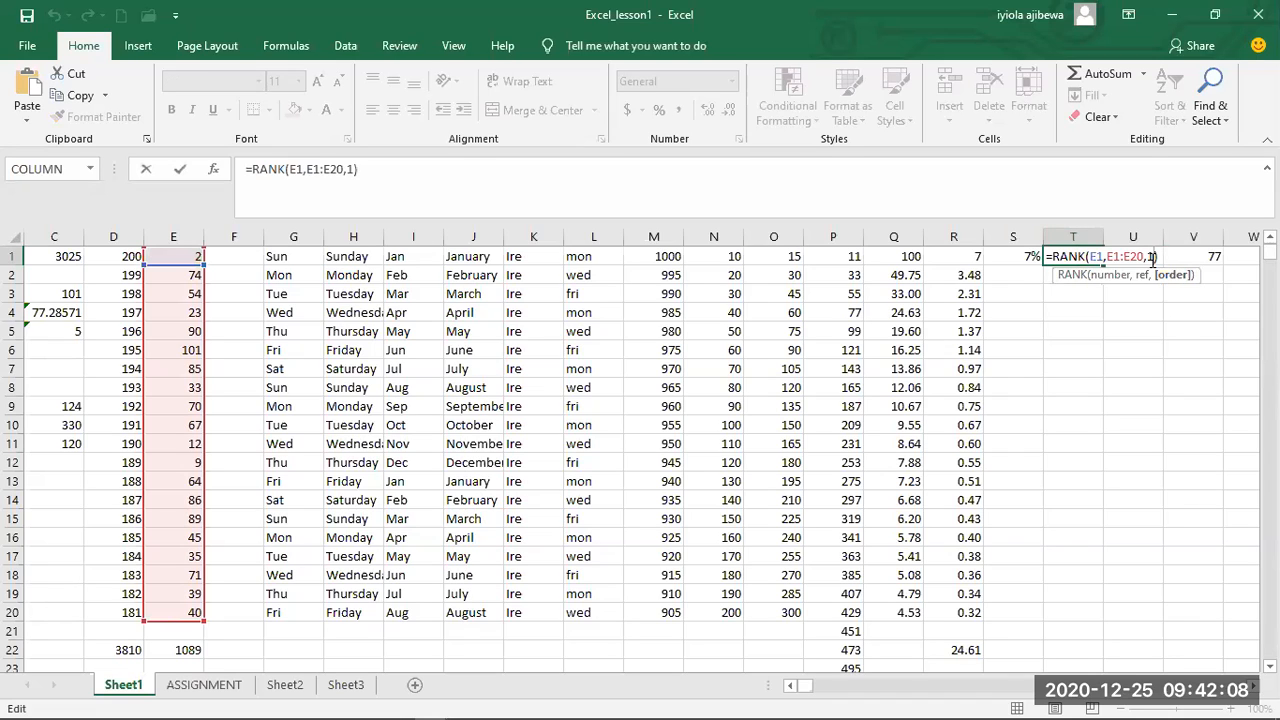
type("0")
key("Return")
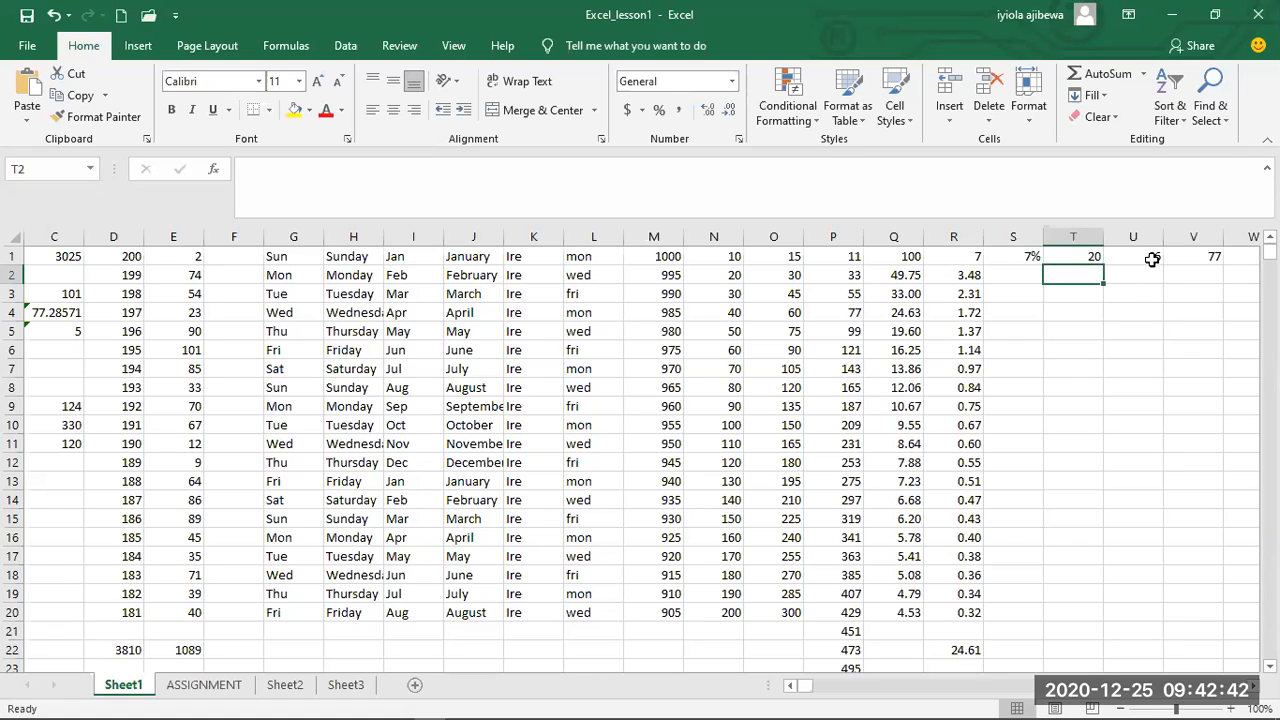
double_click(1075, 256)
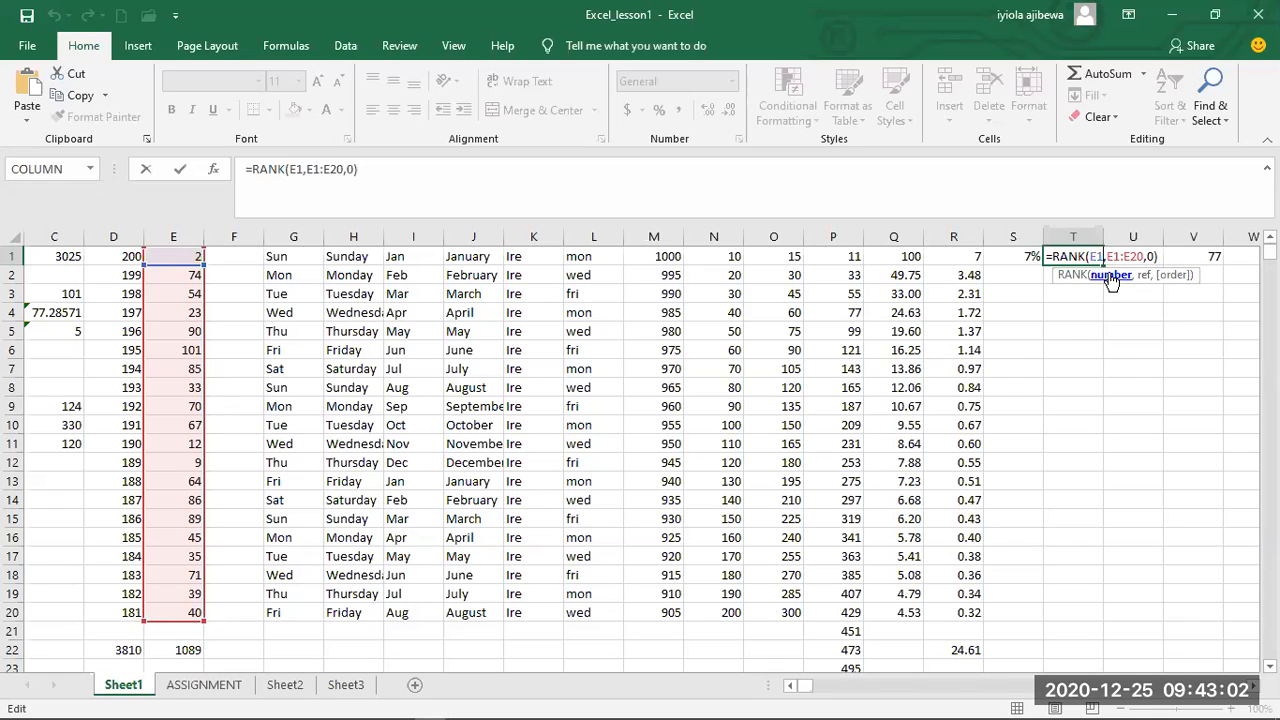
type(":")
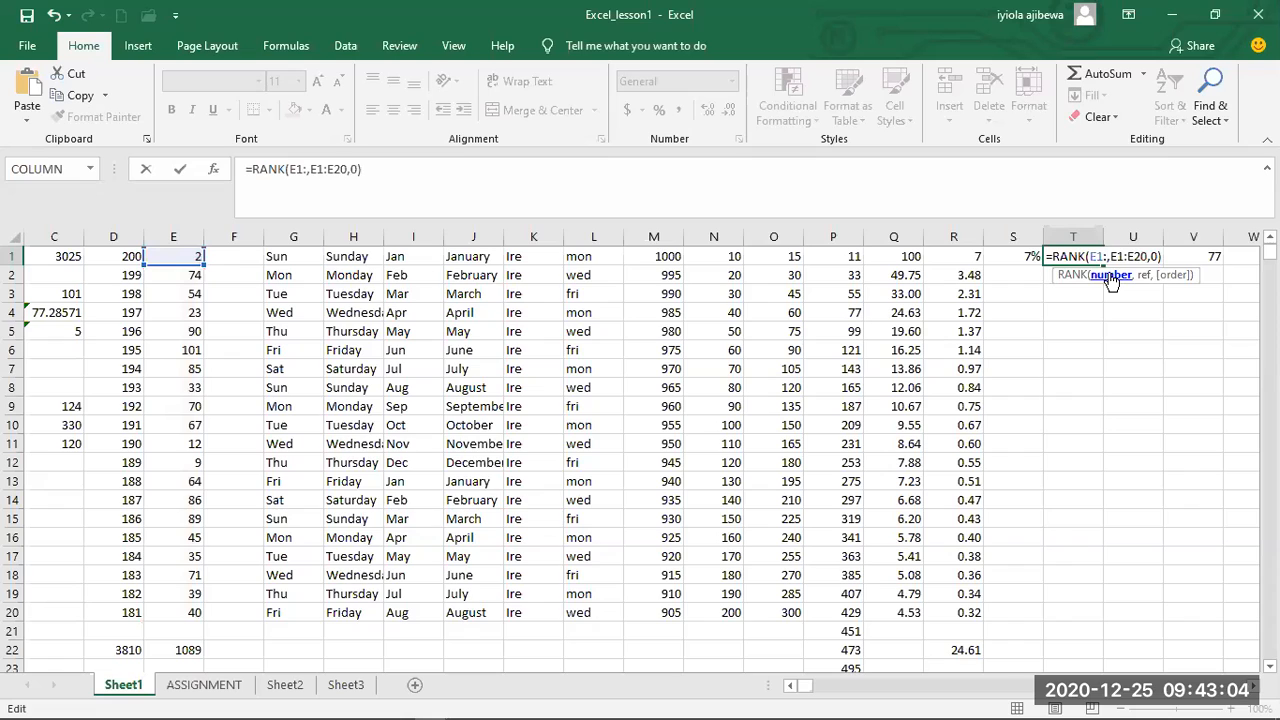
type("E")
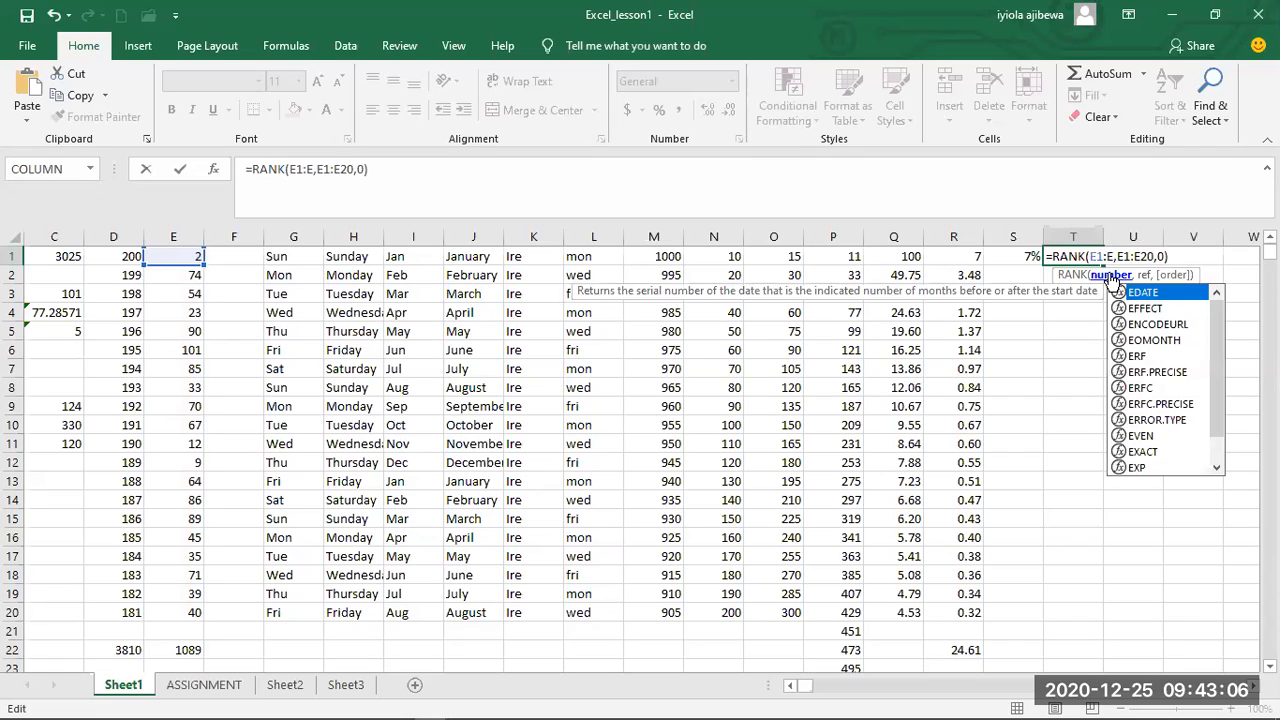
type("20")
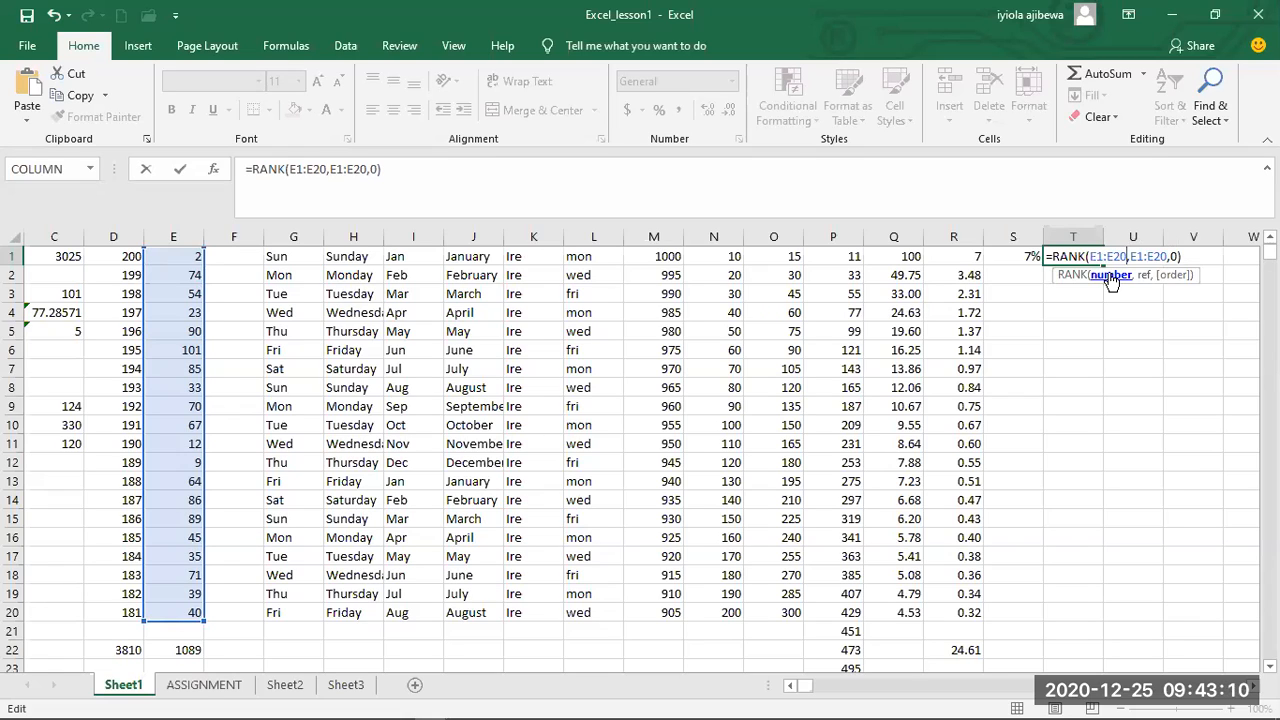
key("Right")
key("BackSpace")
key("BackSpace")
key("BackSpace")
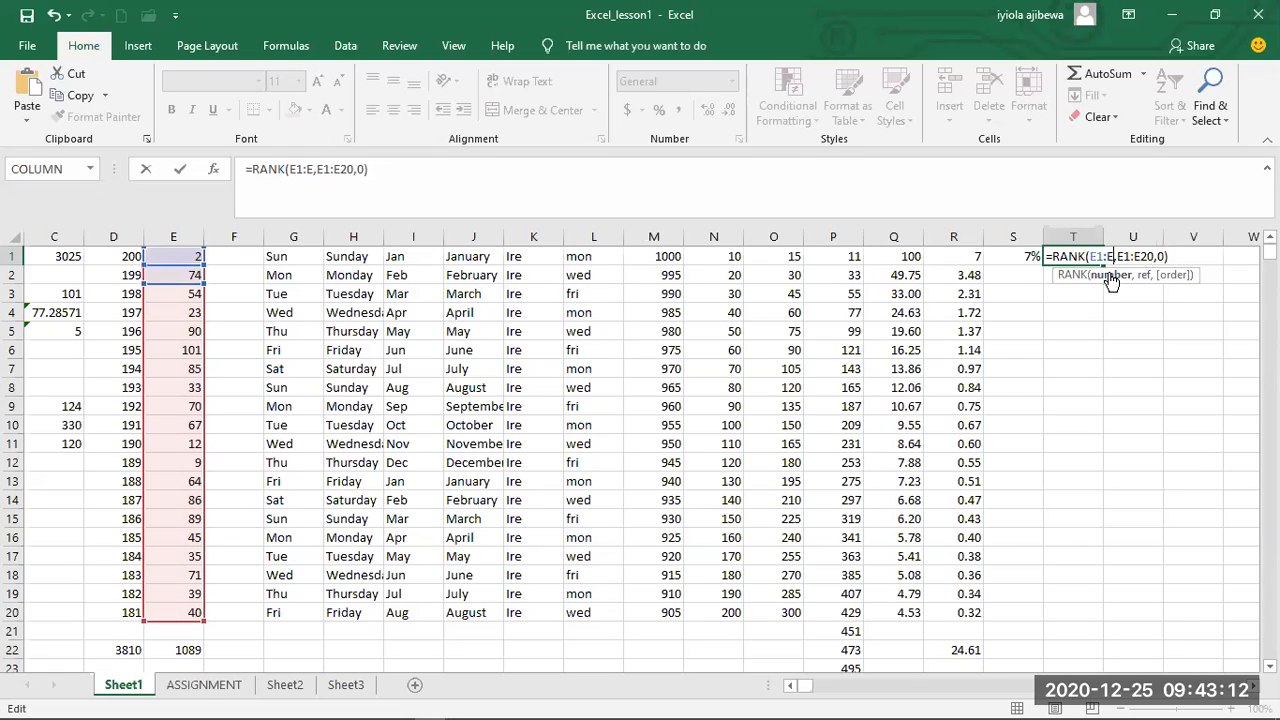
key("BackSpace")
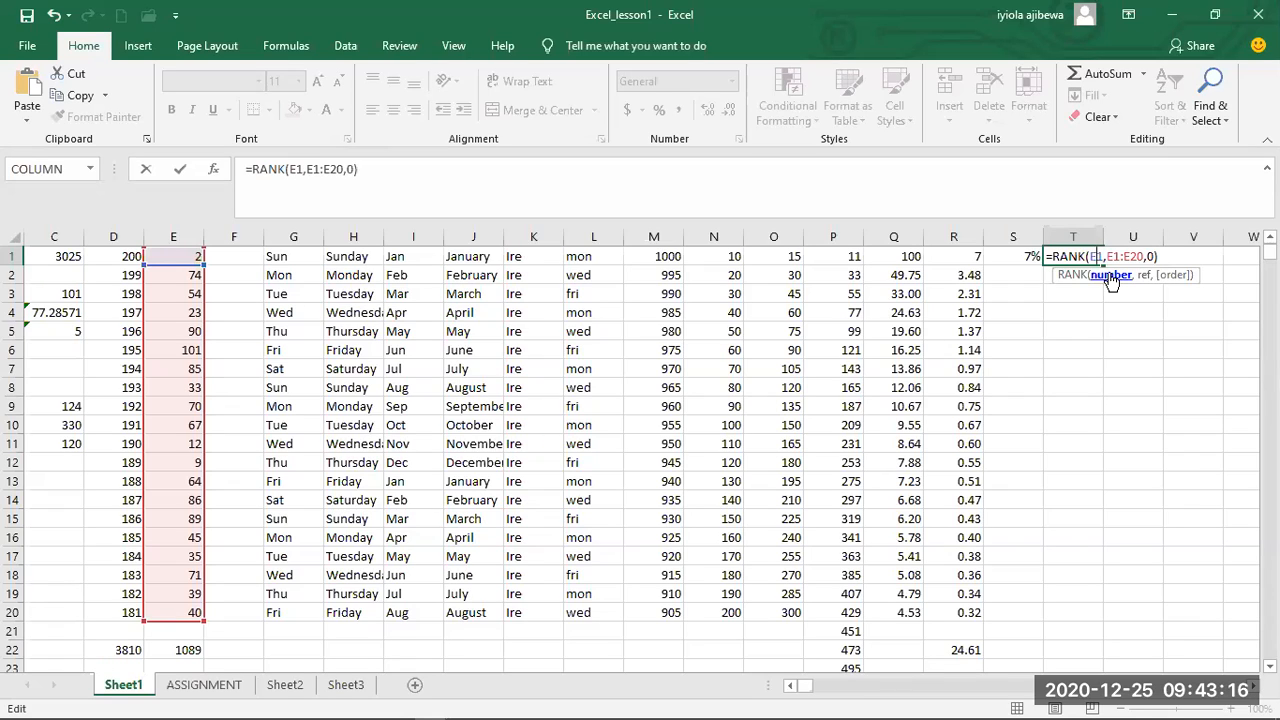
Make the reference range in T1 absolute so the formula is =RANK(E1,$E$1:$E$20,0).
key("Left")
type("$")
type(":E20")
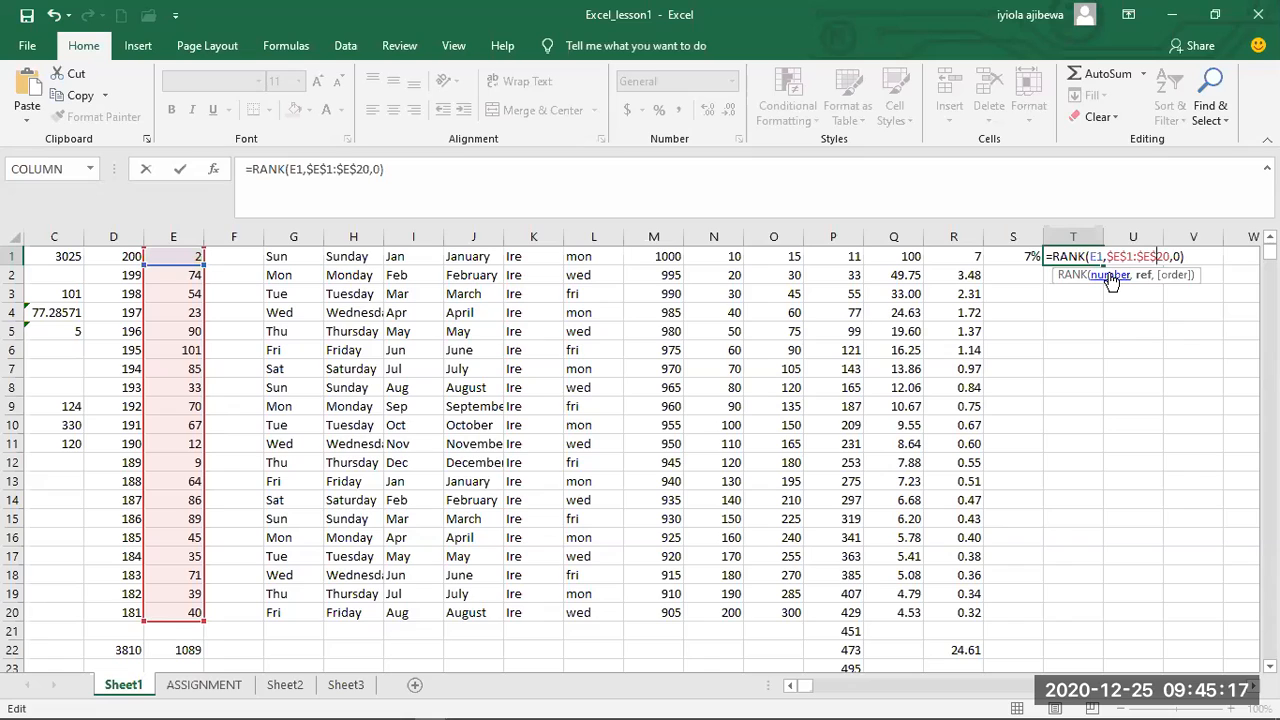
key("Return")
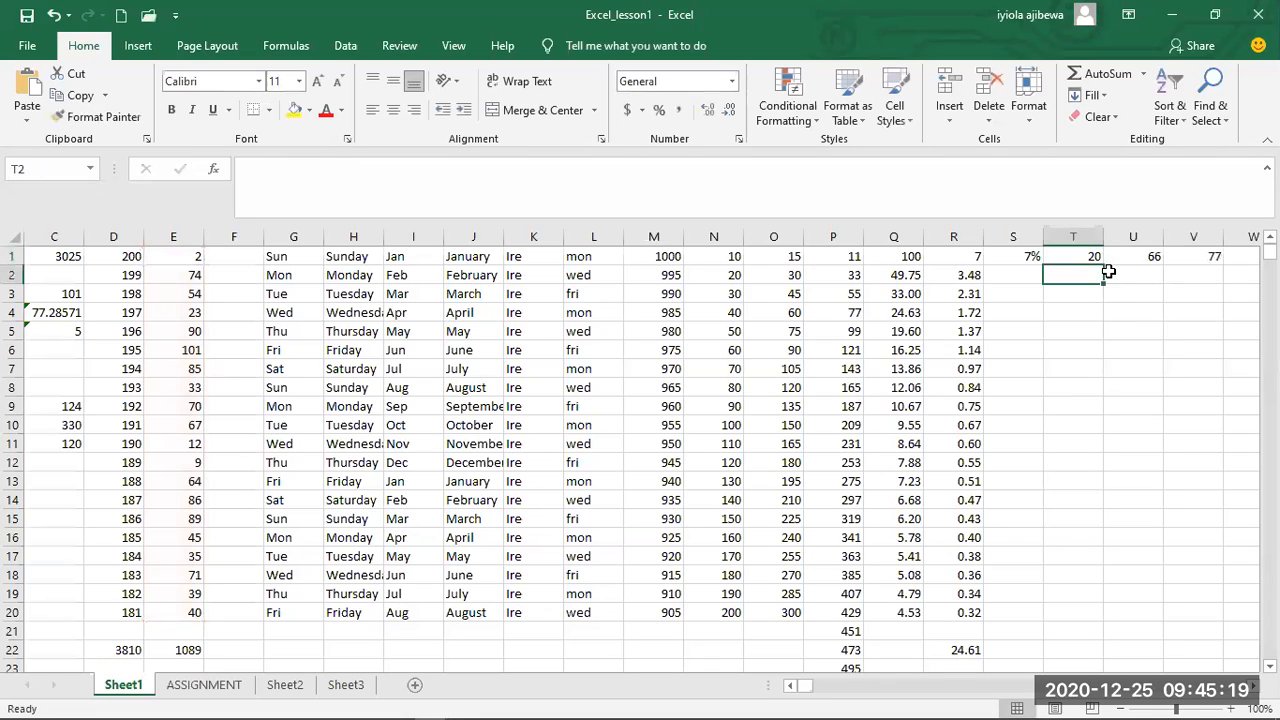
Fill the RANK formula from T1 down through T20 and inspect the copied formula in T19.
left_click(1074, 254)
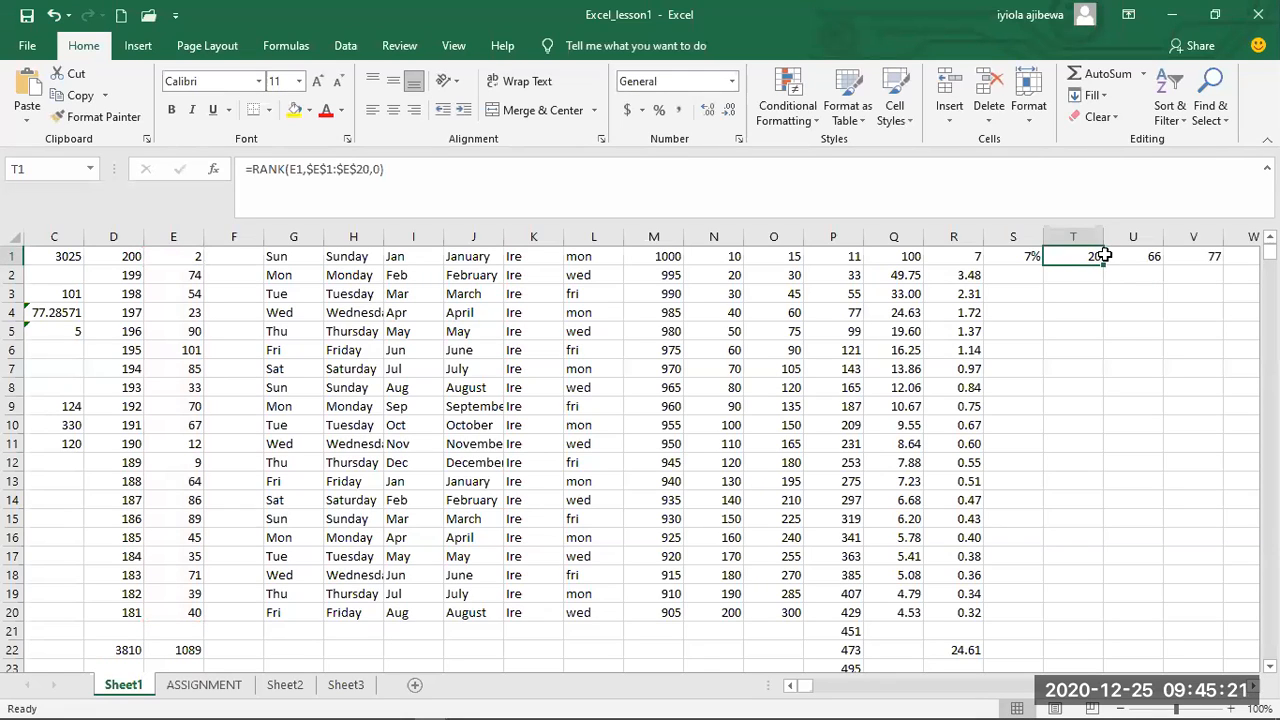
left_click_drag(1100, 262, 1124, 614)
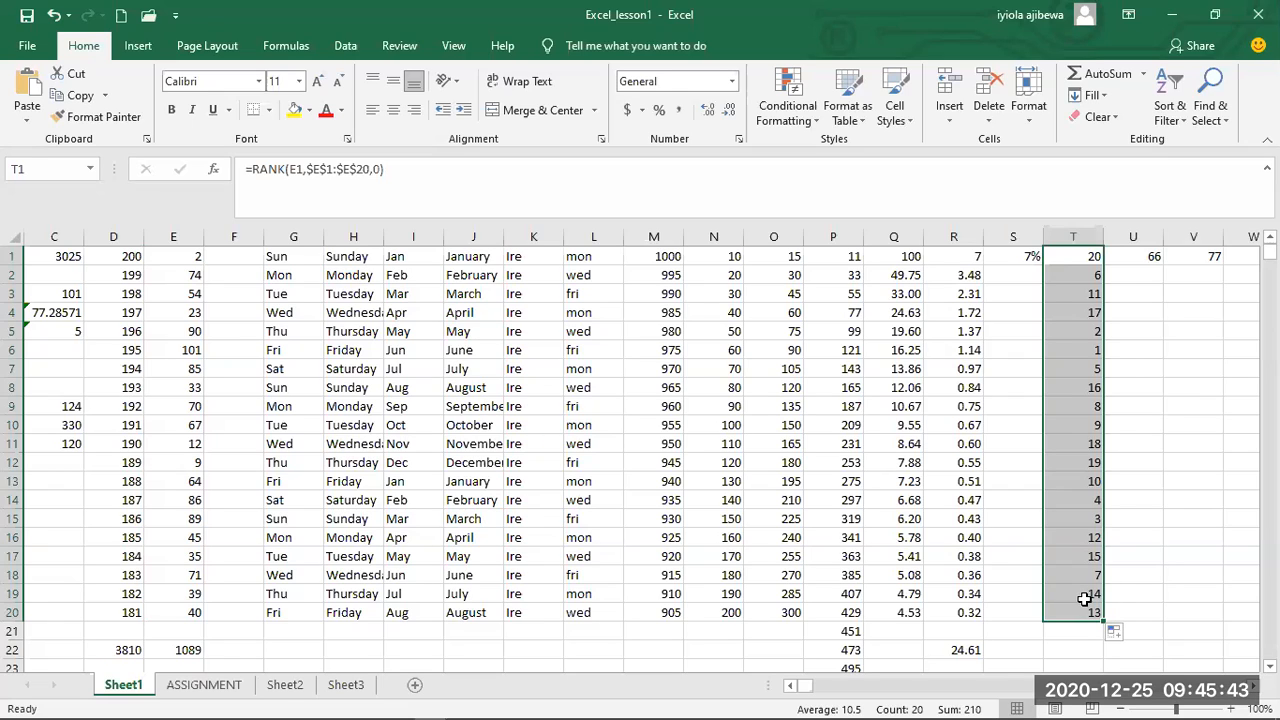
left_click(1087, 597)
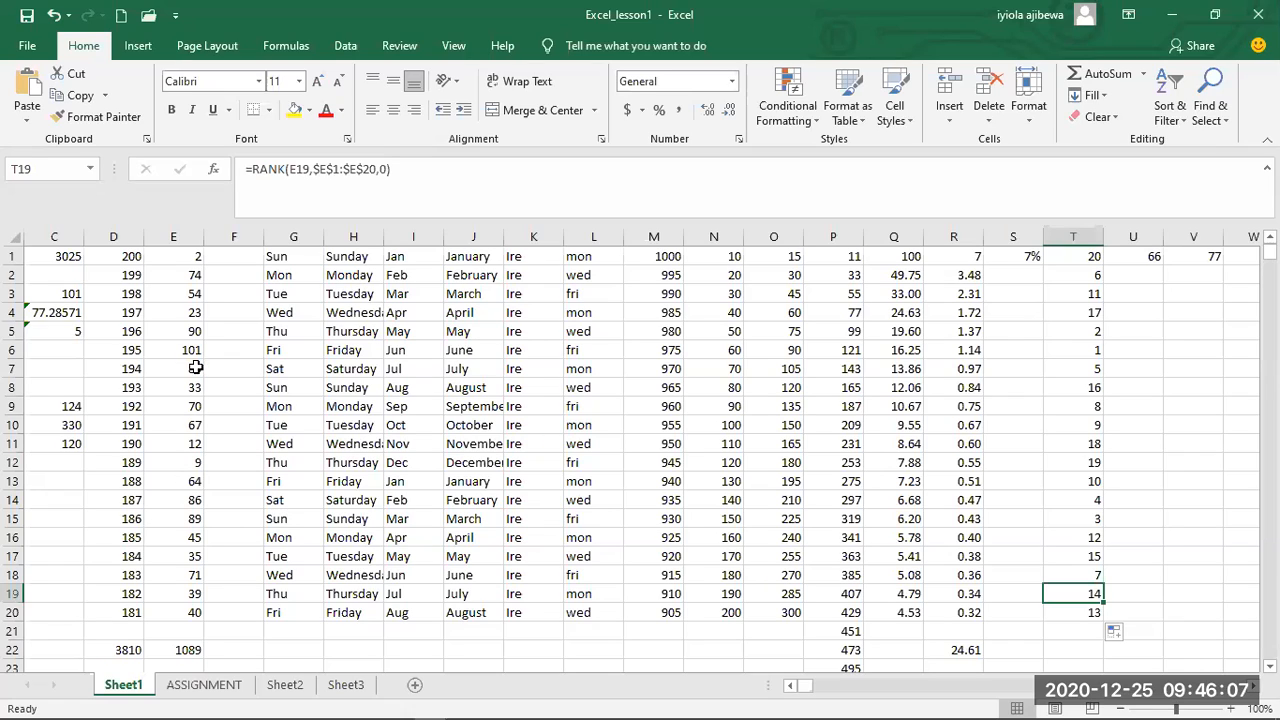
Change the value in cell E5 to 89 to create a tie with E15.
double_click(196, 331)
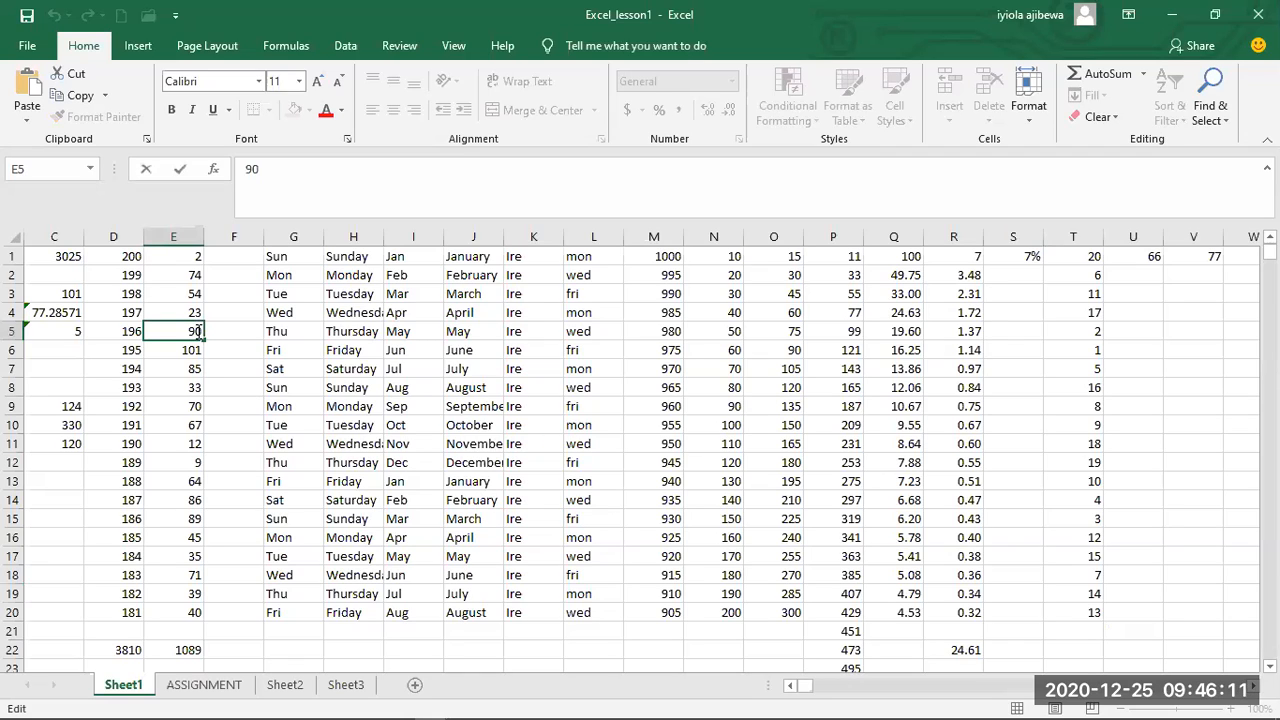
key("BackSpace")
key("BackSpace")
type("89")
key("Return")
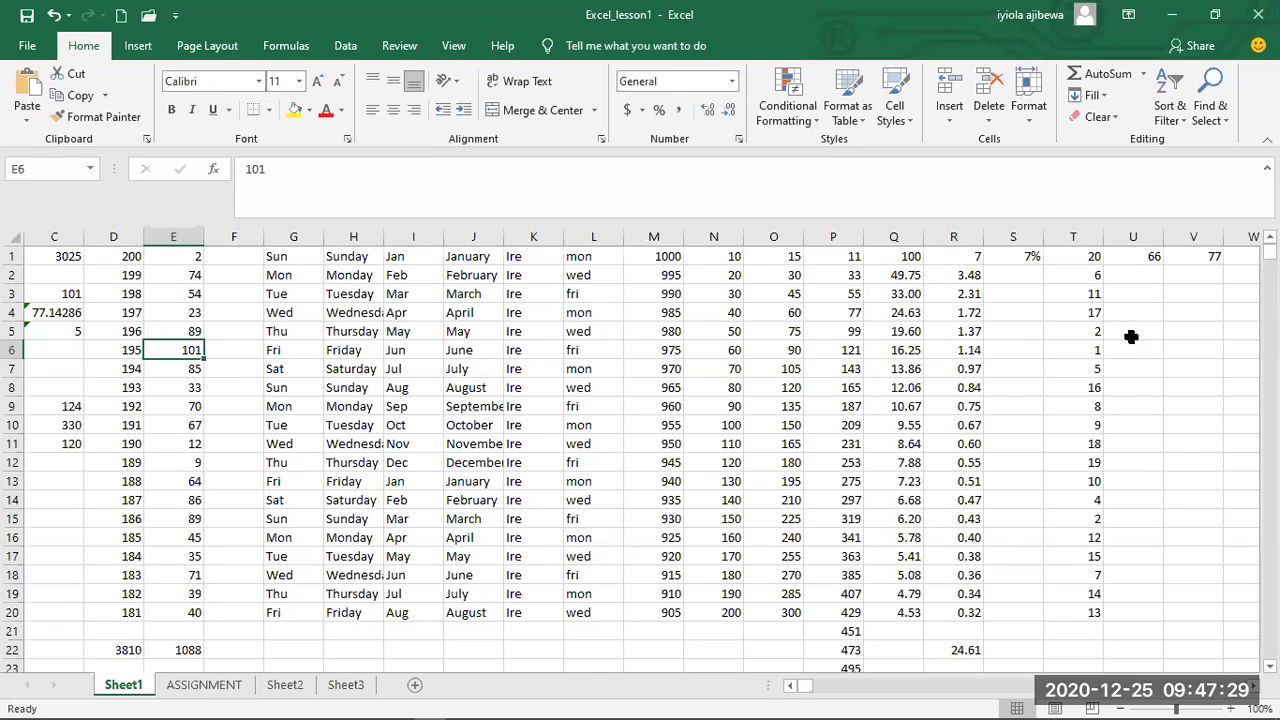
Replace the contents of cell U1 with the beginning of a RANK.AVG formula.
double_click(1136, 257)
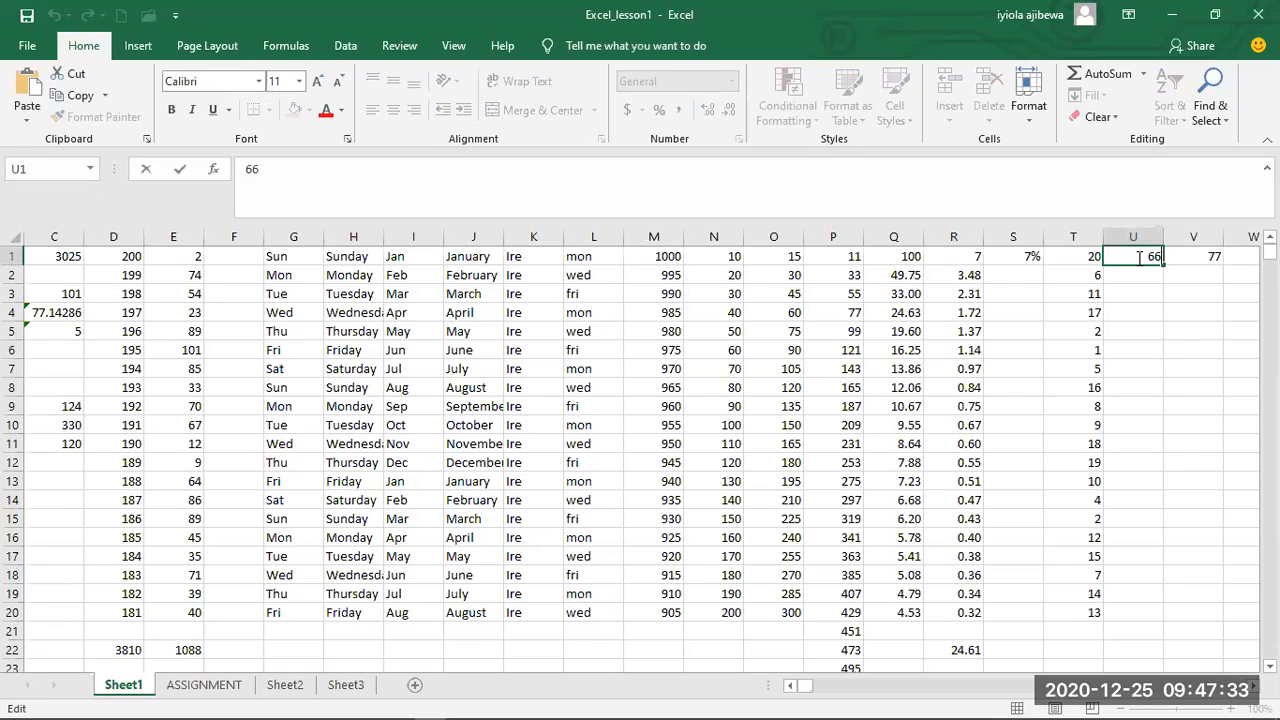
key("BackSpace")
key("BackSpace")
type("=")
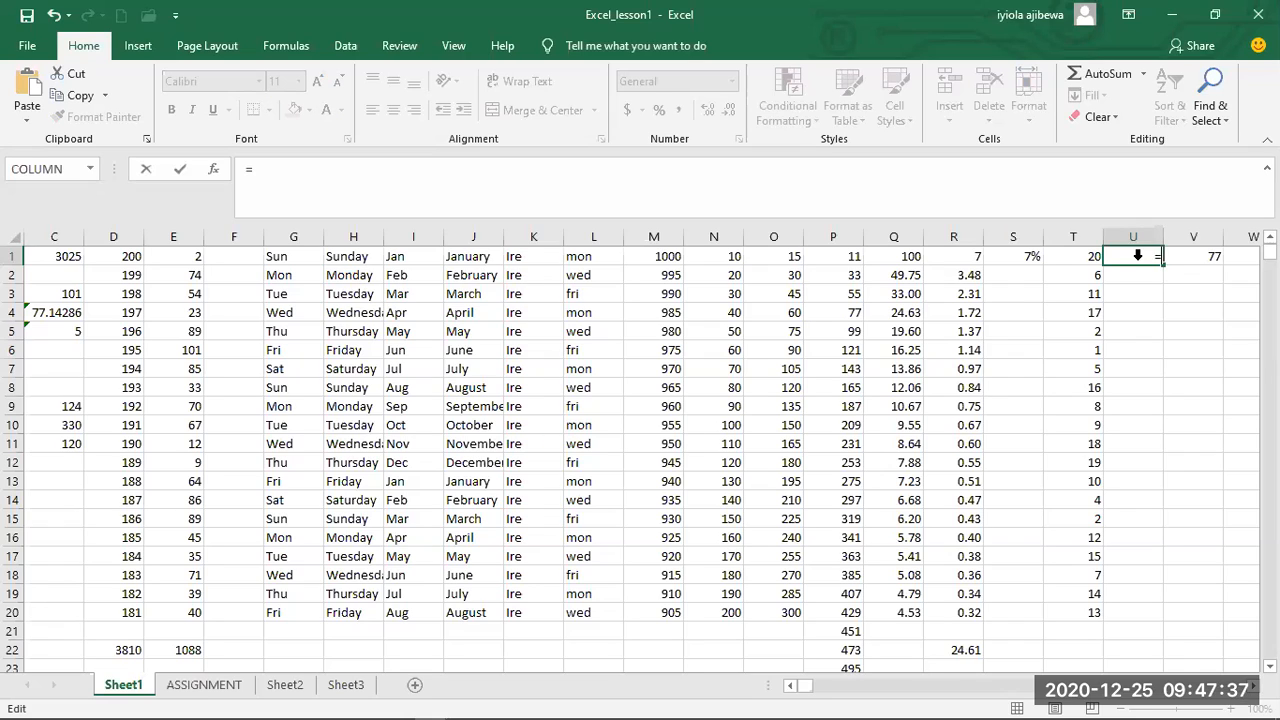
type("RANK")
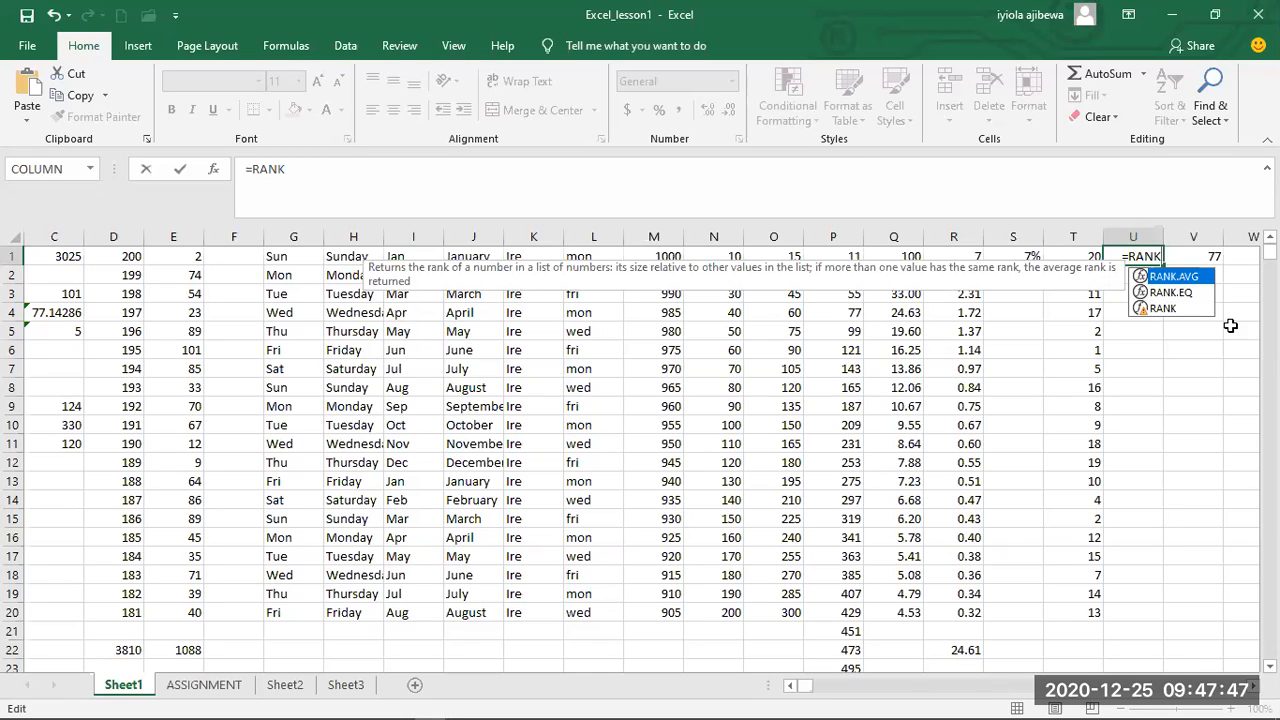
double_click(1193, 281)
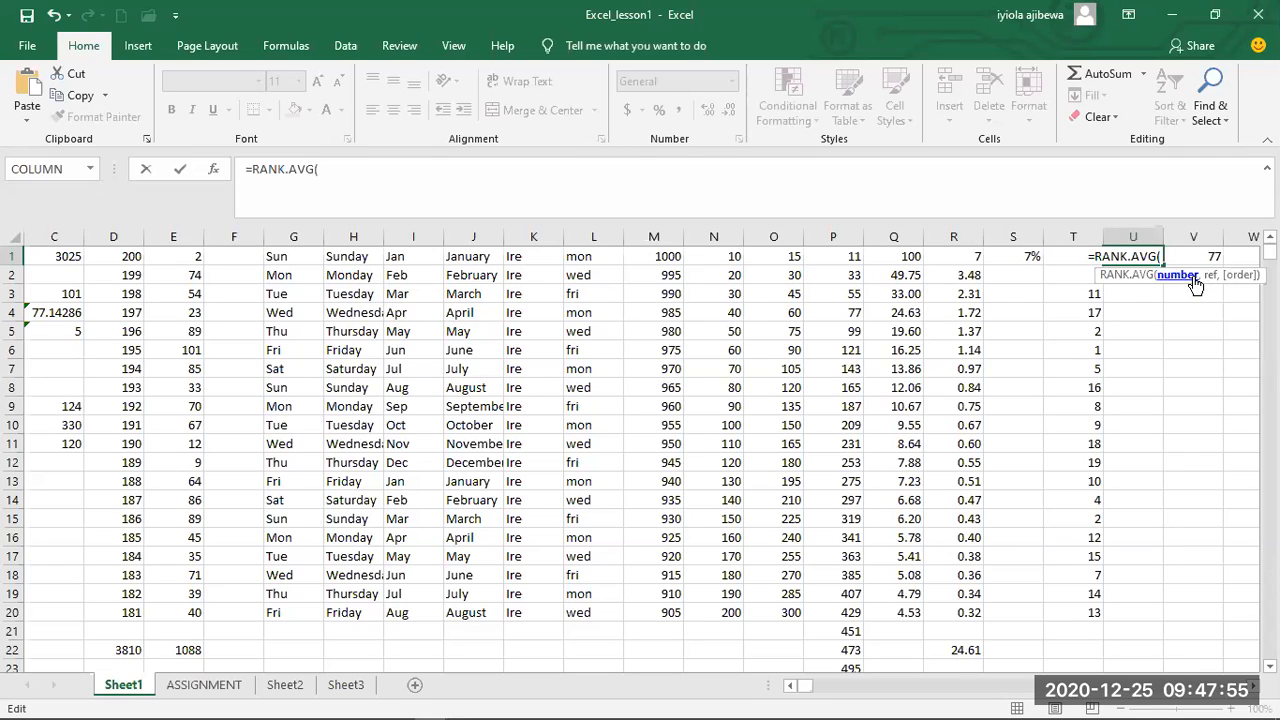
Complete the RANK.AVG formula in U1 with number E1, absolute range $E$1:$E$20 and order 0 for descending.
type("E1")
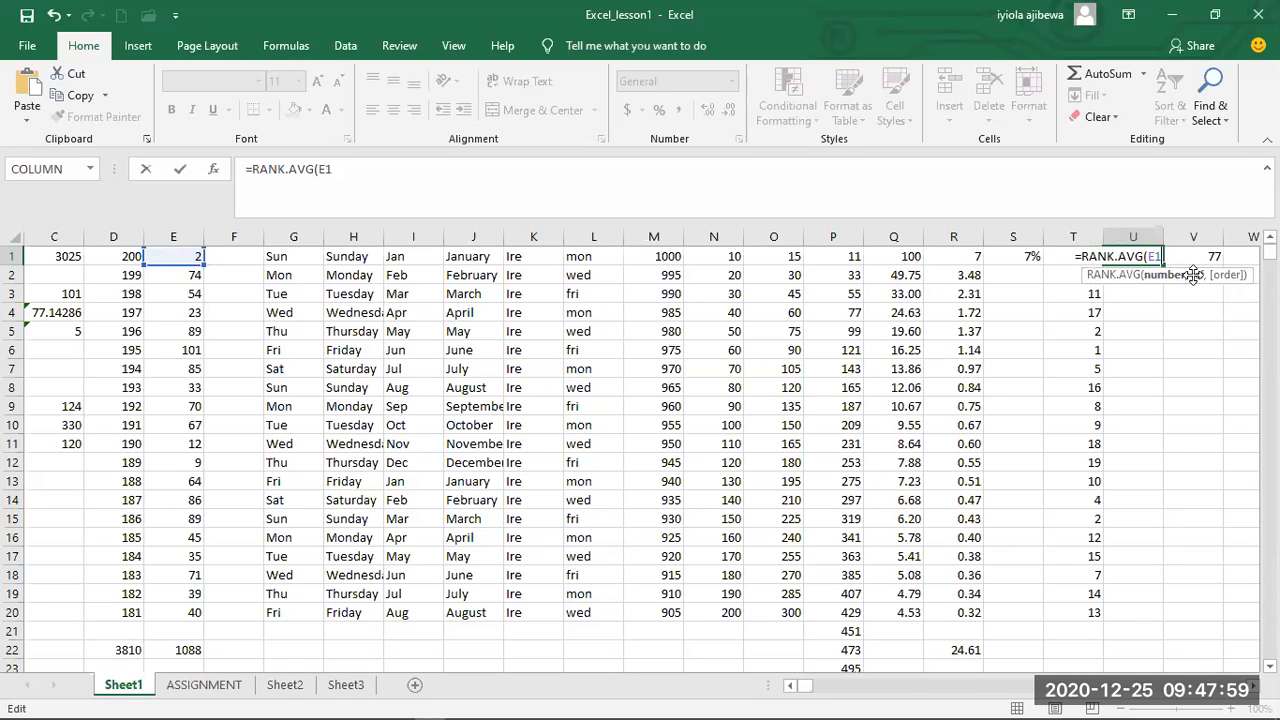
type(",")
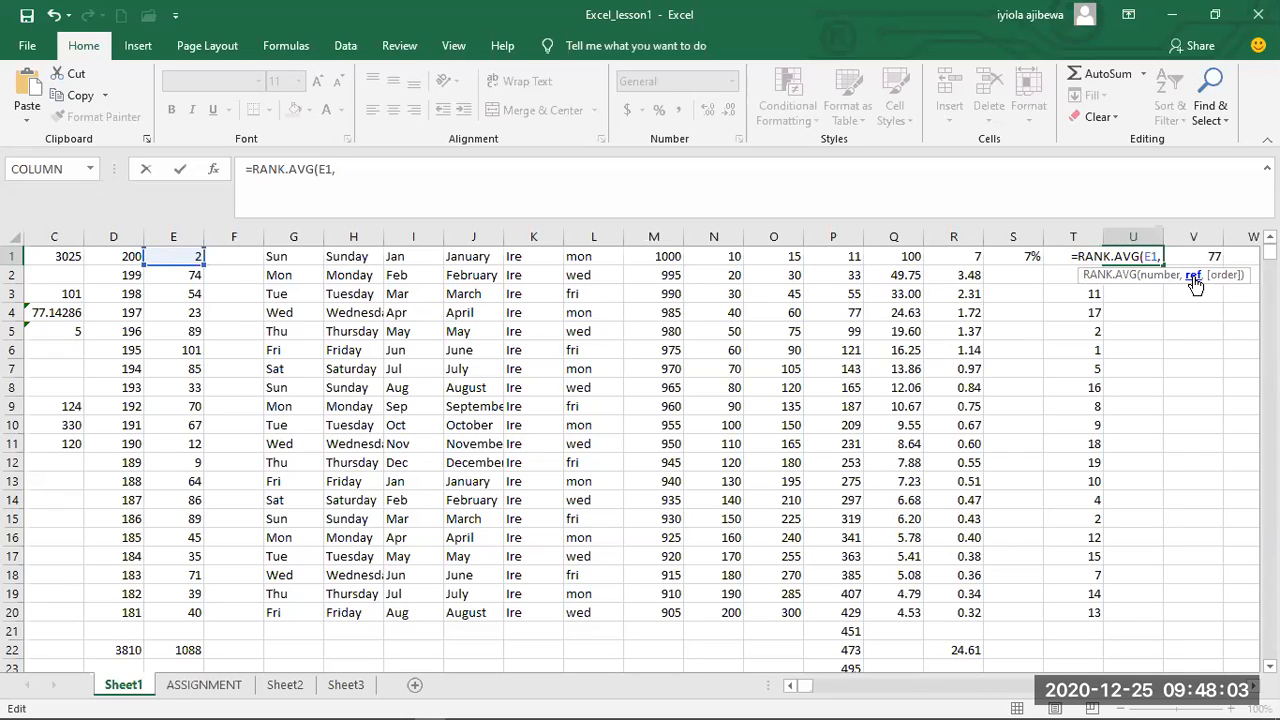
type("$")
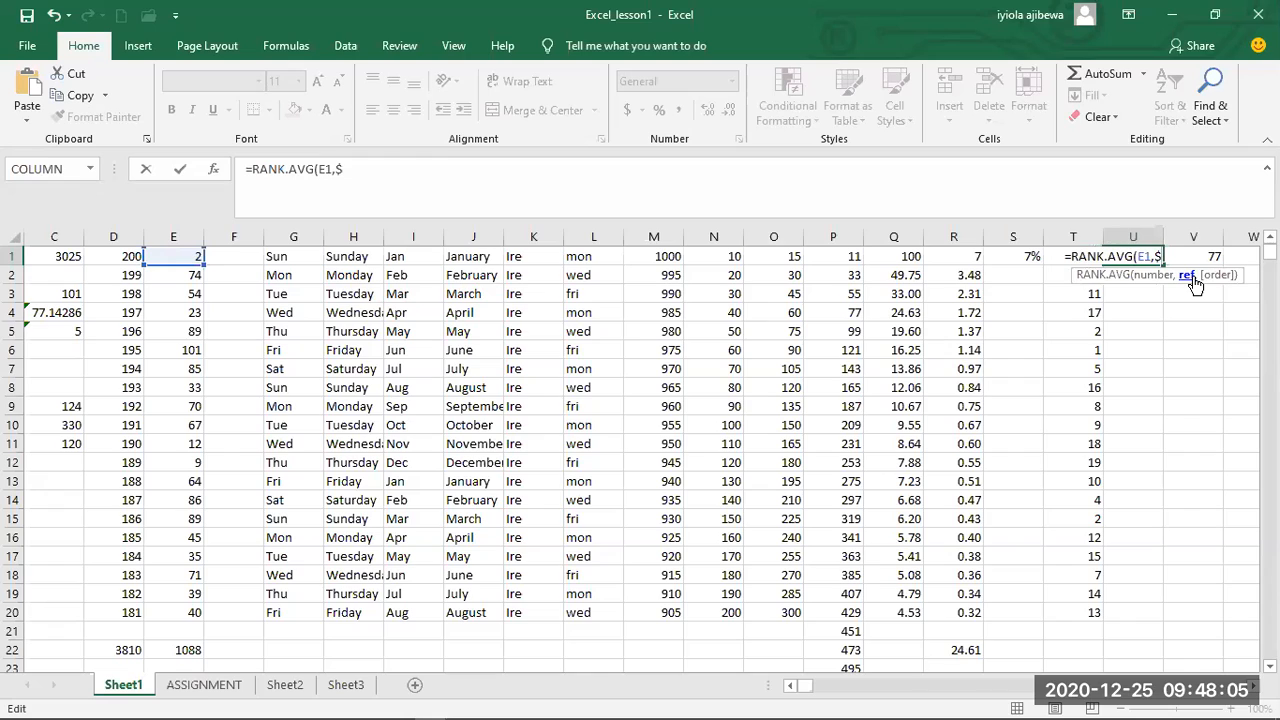
type("E1$")
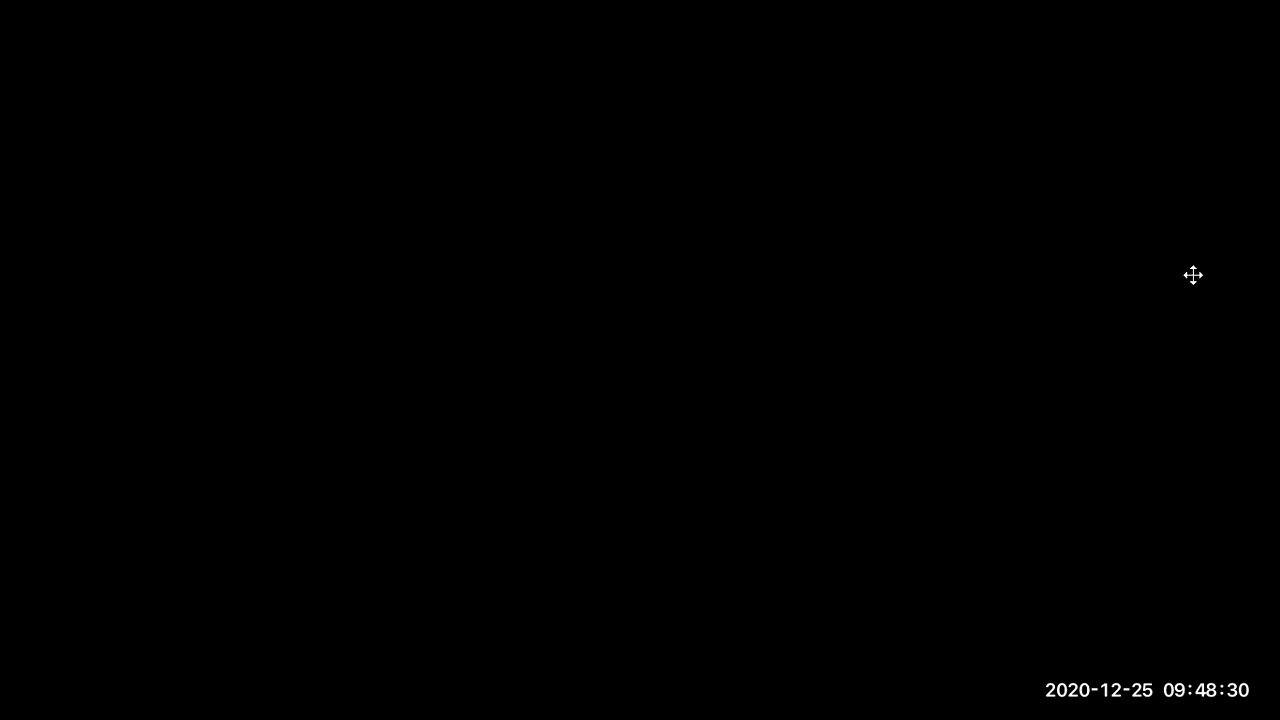
type(",")
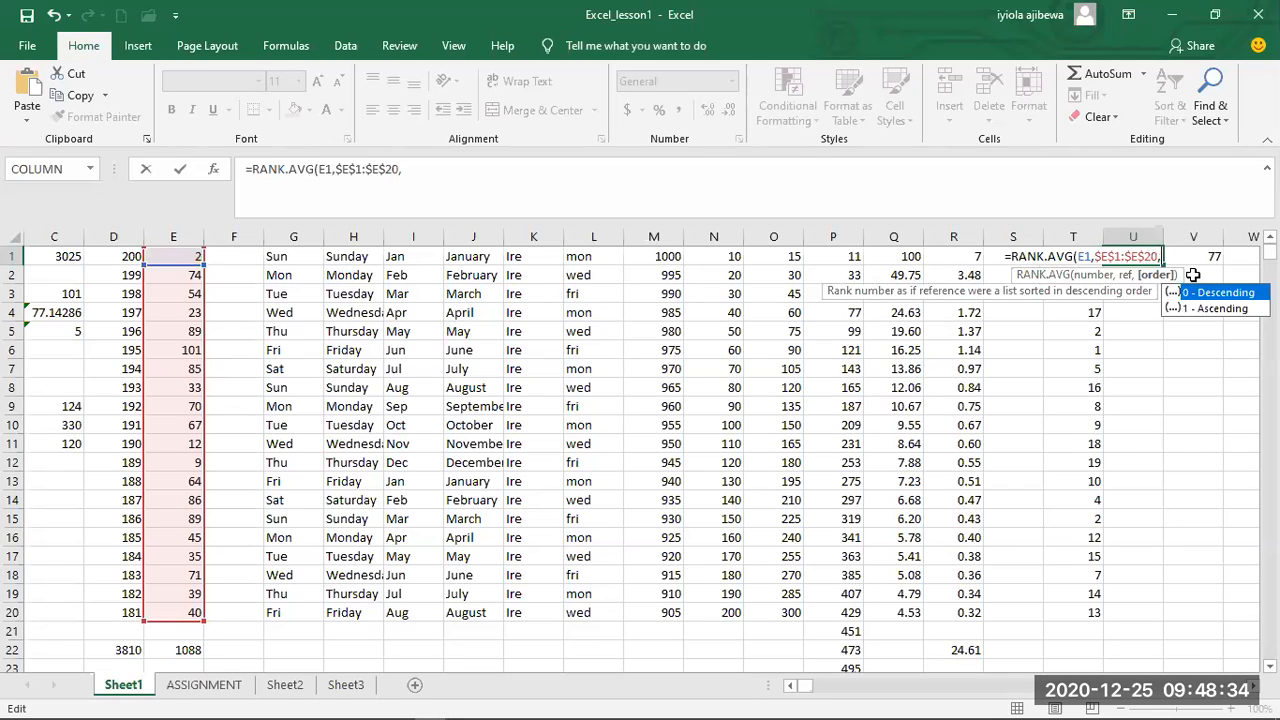
type("0")
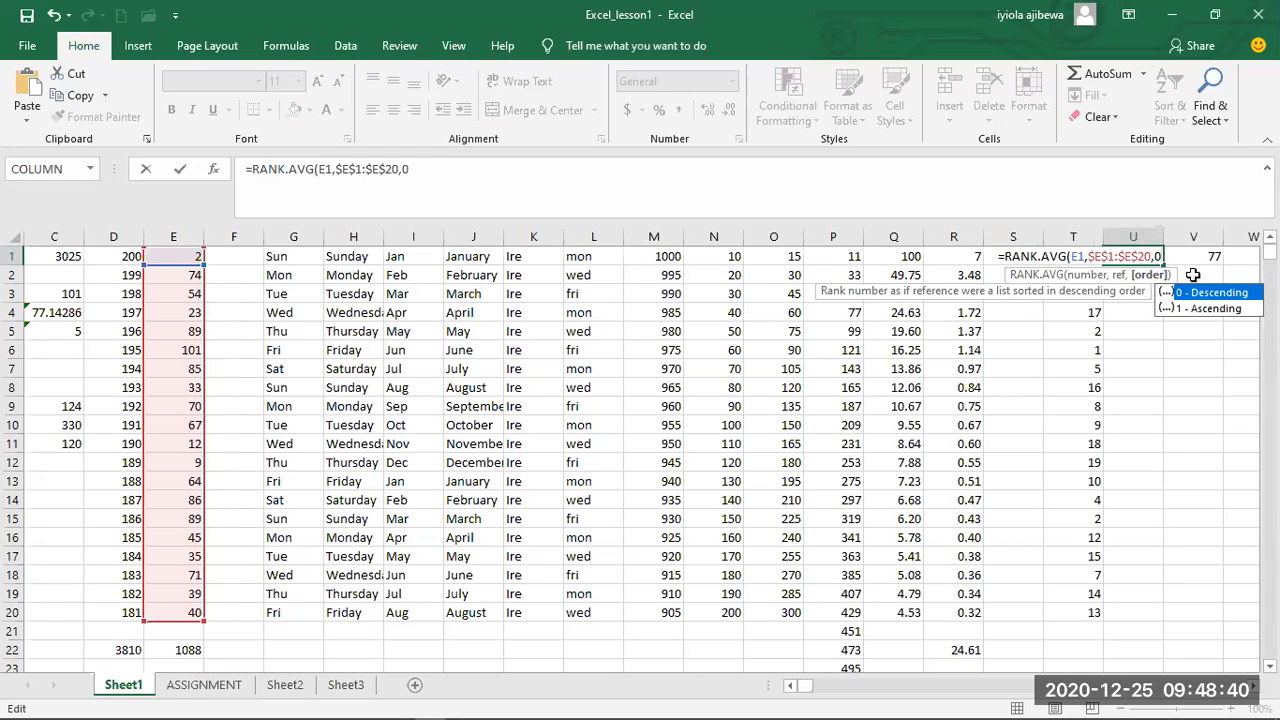
type(")")
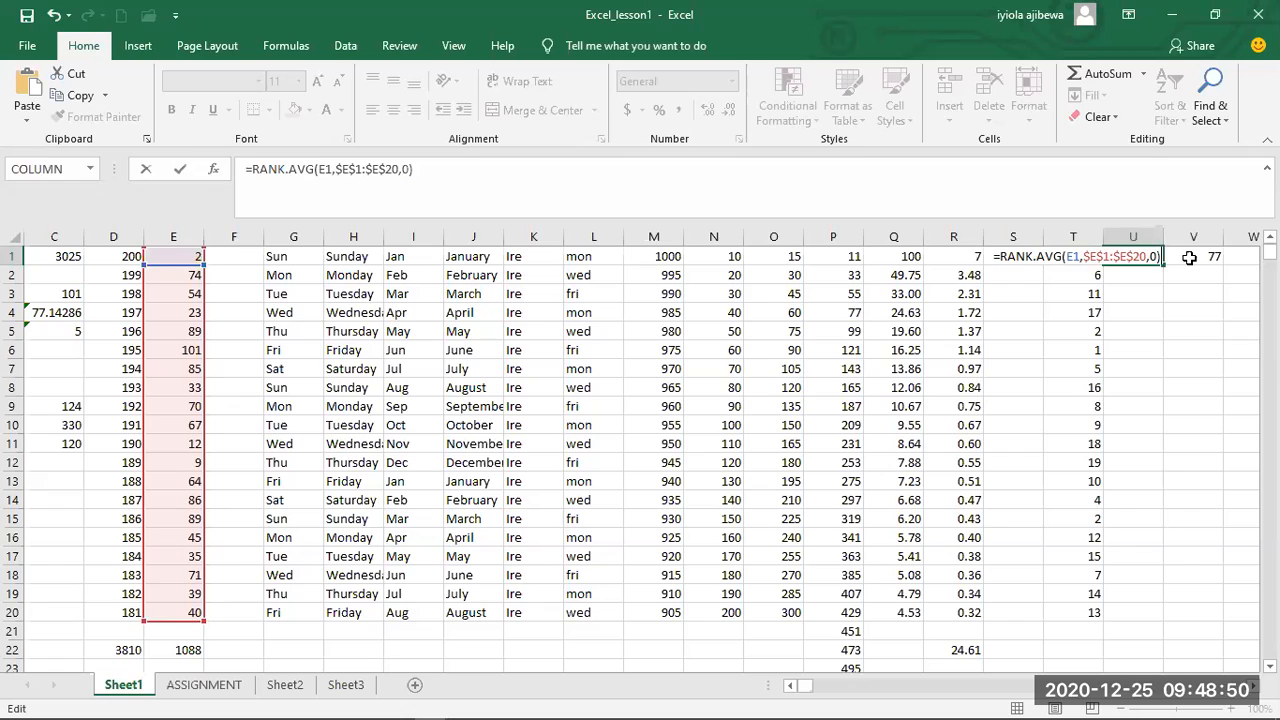
key("Return")
Fill the RANK.AVG formula from U1 down through U20 and inspect the RANK formula in T15 for comparison.
left_click(1155, 258)
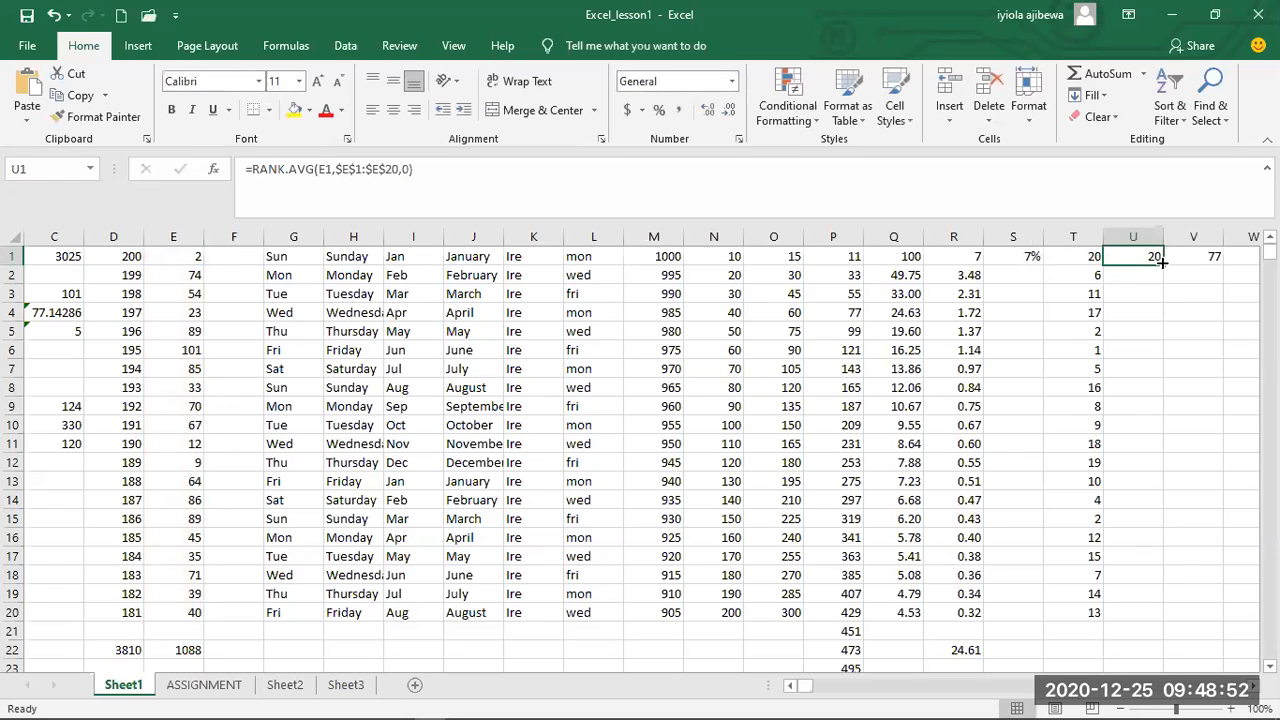
left_click_drag(1162, 263, 1155, 620)
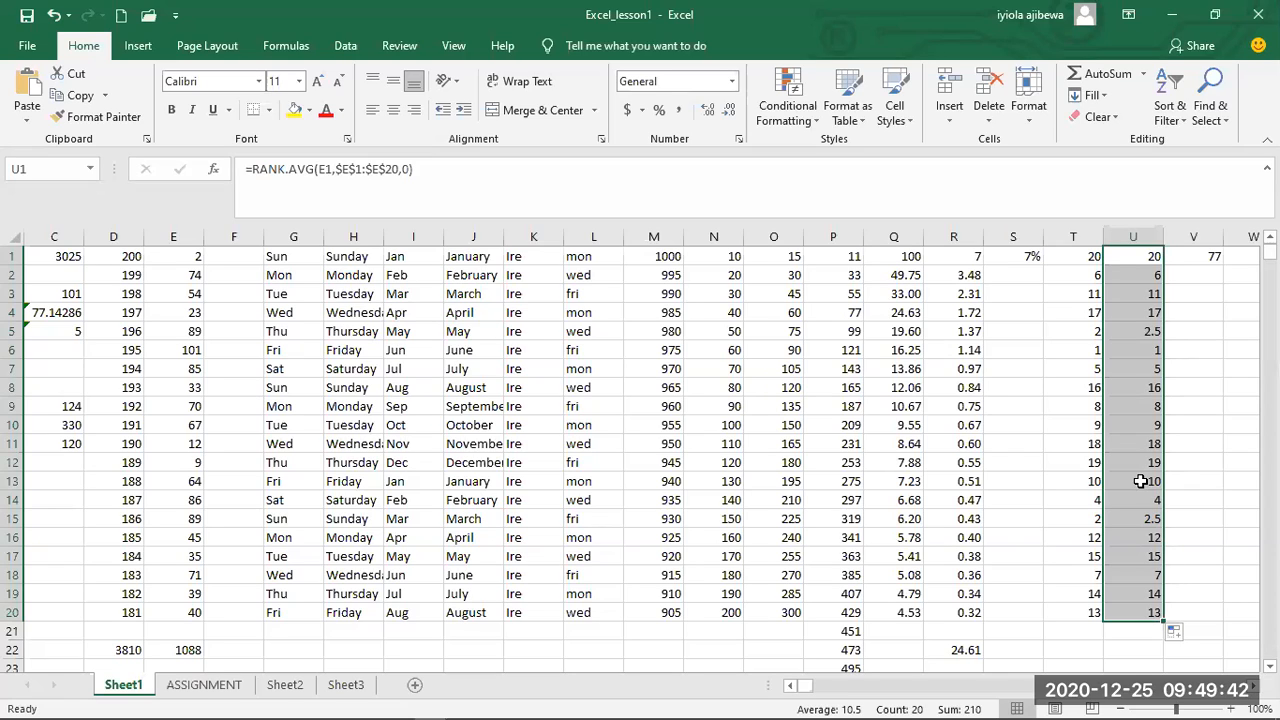
left_click(1077, 521)
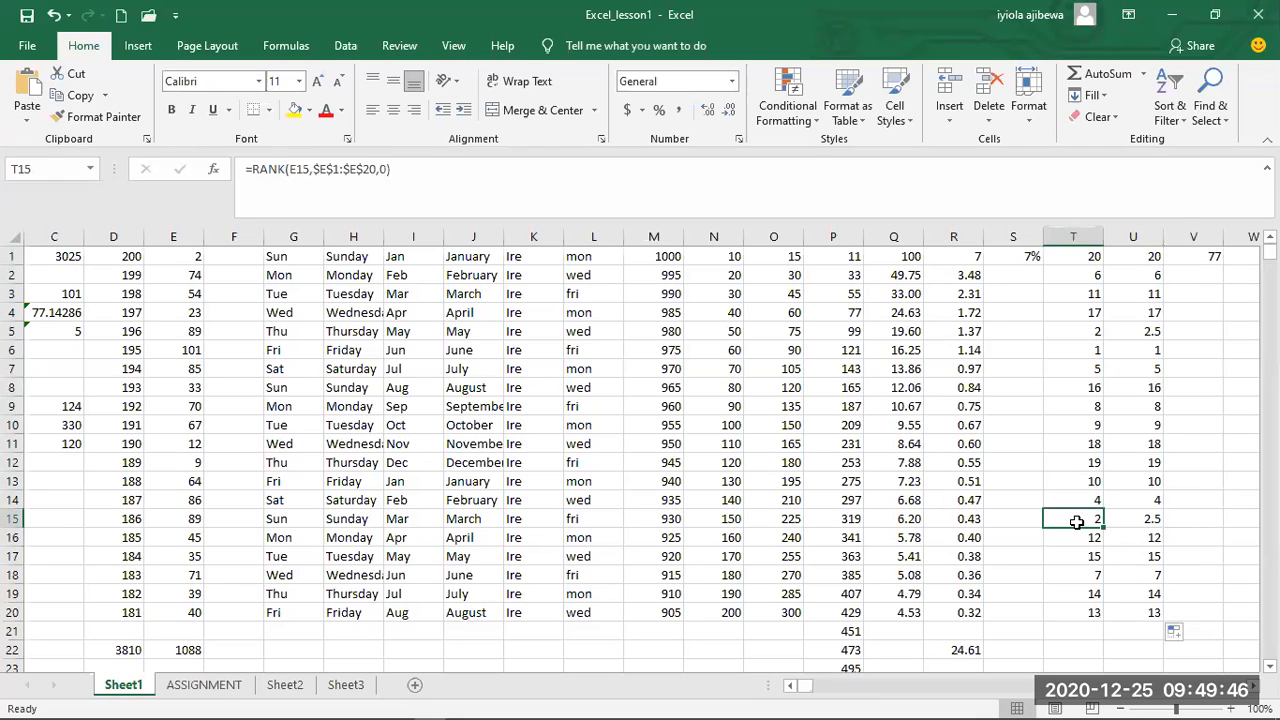
double_click(1077, 521)
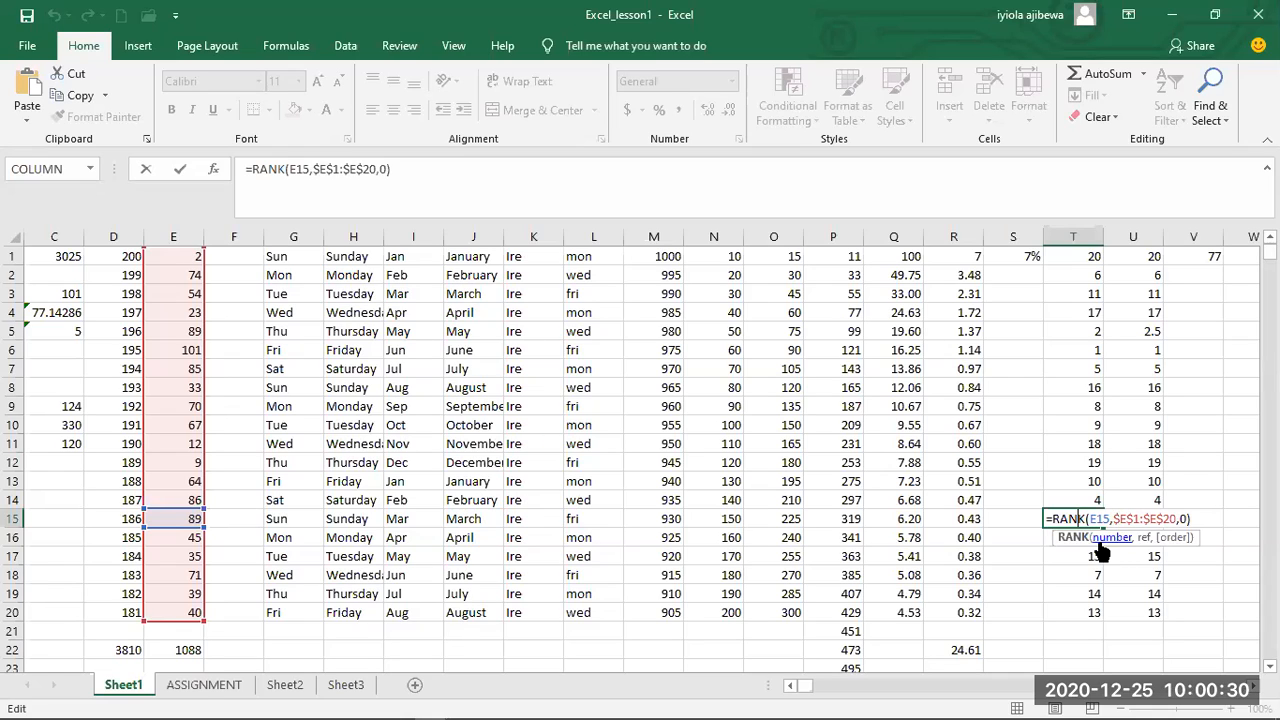
key("ctrl+Return")
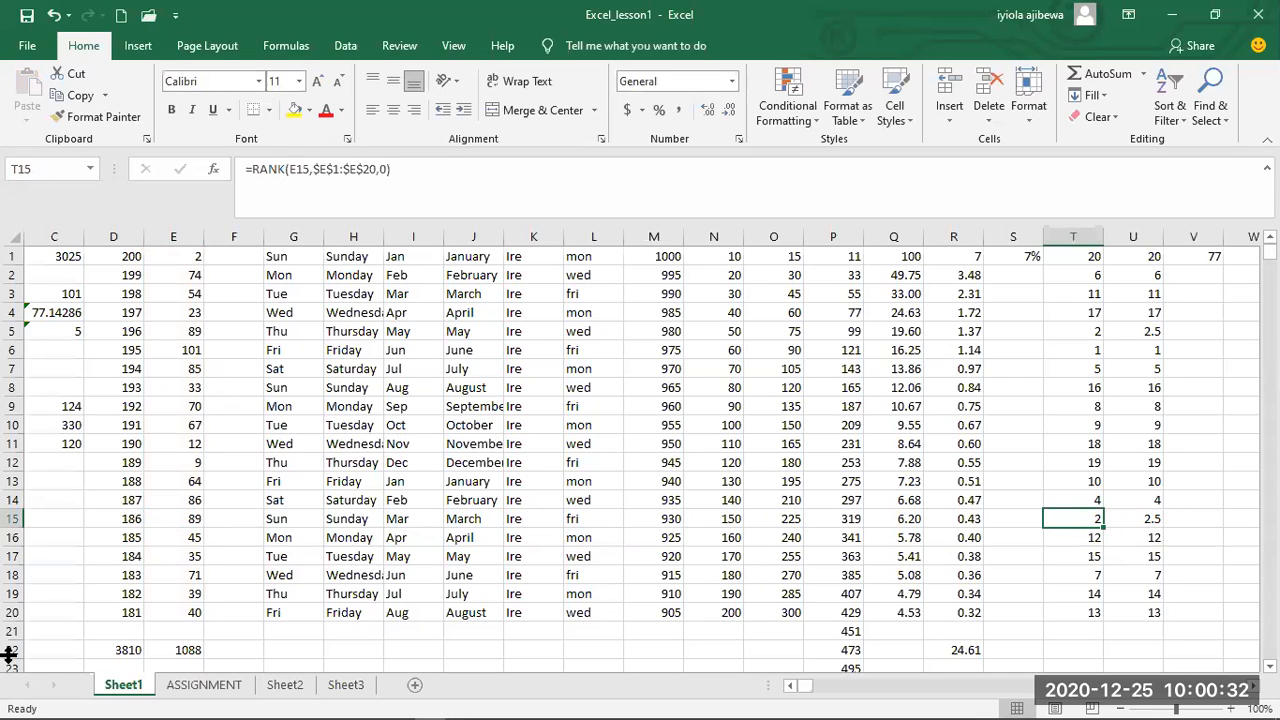